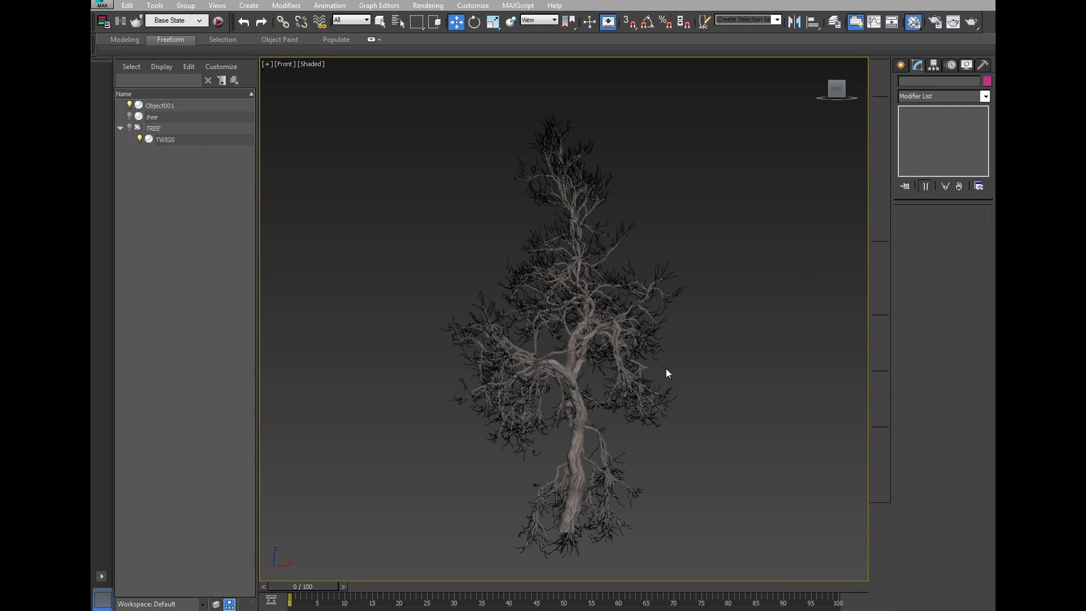
# Examine the tree's trunk, branches and twigs up close and as a whole
pyautogui.moveTo(680, 406); pyautogui.dragTo(678, 388, button='middle')
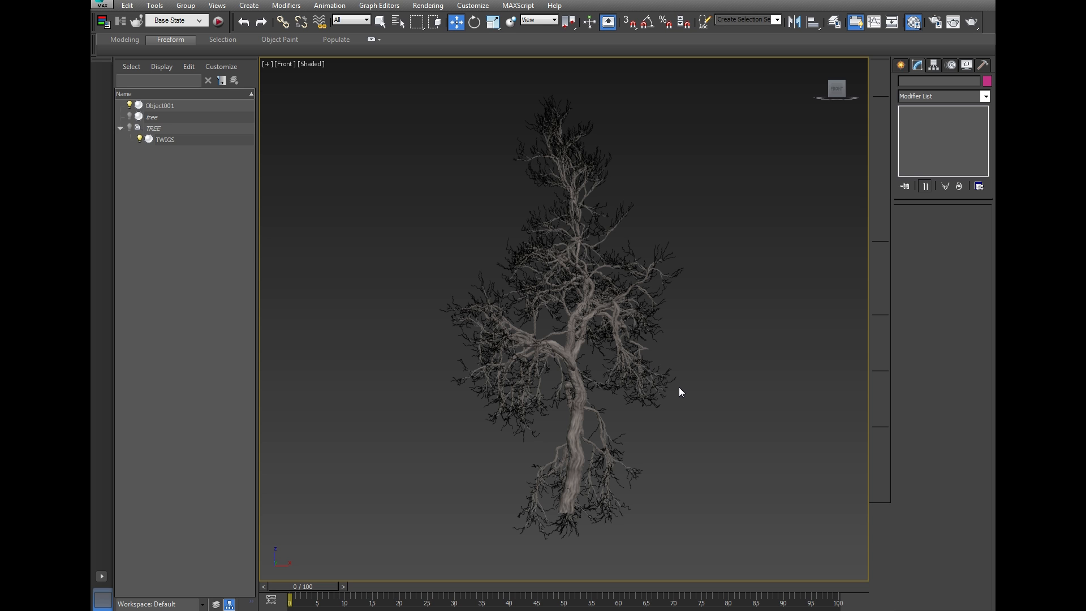
pyautogui.scroll(2, 568, 231)
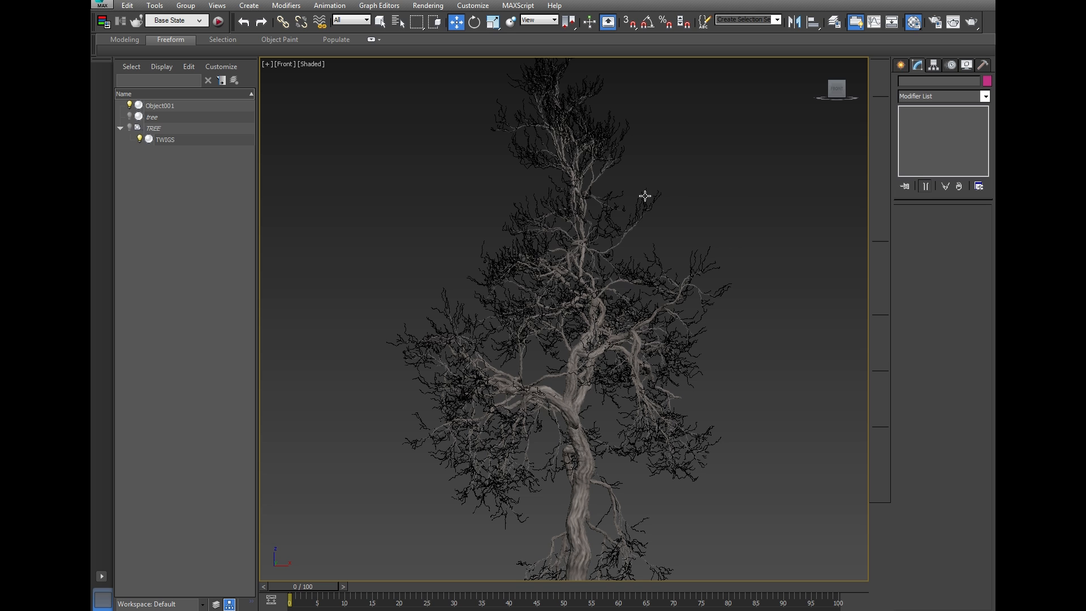
pyautogui.scroll(-2, 672, 194)
pyautogui.moveTo(677, 235); pyautogui.dragTo(721, 269, button='middle')
pyautogui.scroll(2, 725, 252)
pyautogui.scroll(-3, 718, 268)
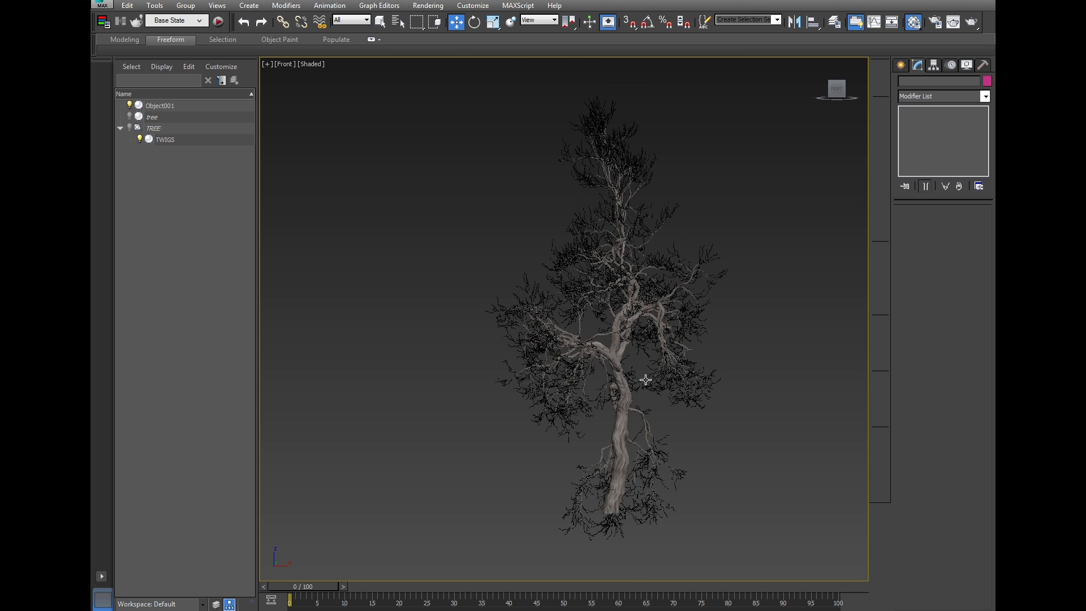
pyautogui.scroll(3, 661, 384)
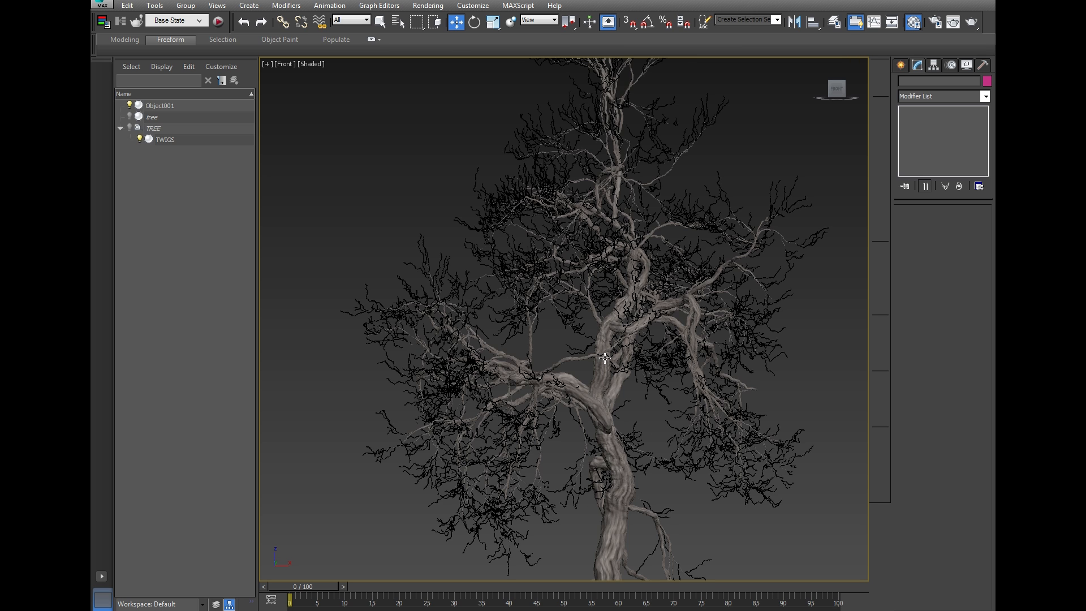
pyautogui.scroll(-3, 605, 353)
pyautogui.moveTo(706, 345); pyautogui.dragTo(720, 323, button='middle')
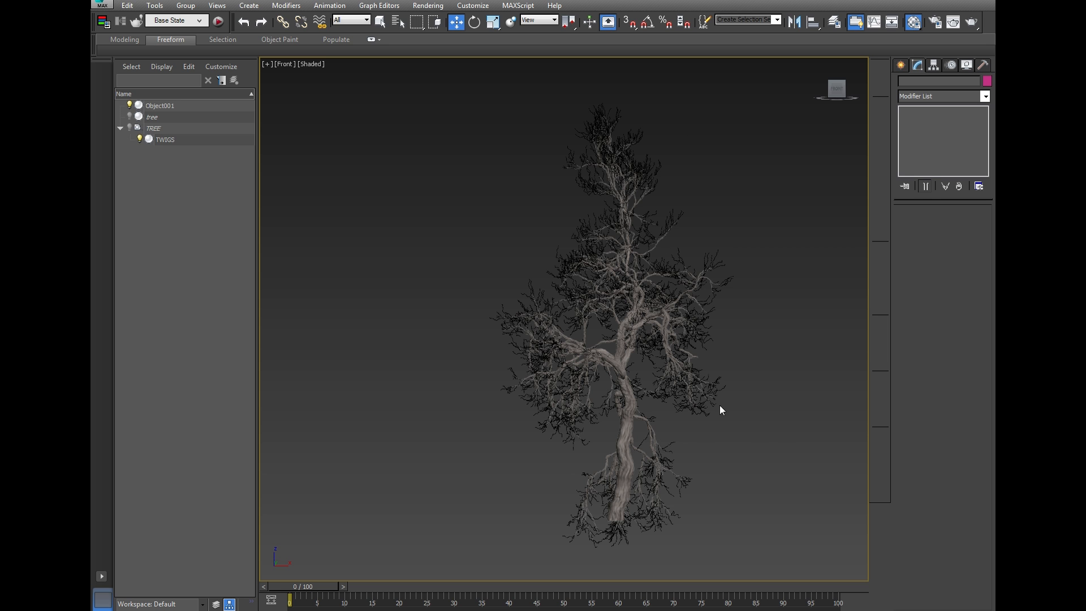
pyautogui.scroll(2, 719, 432)
pyautogui.scroll(-2, 597, 277)
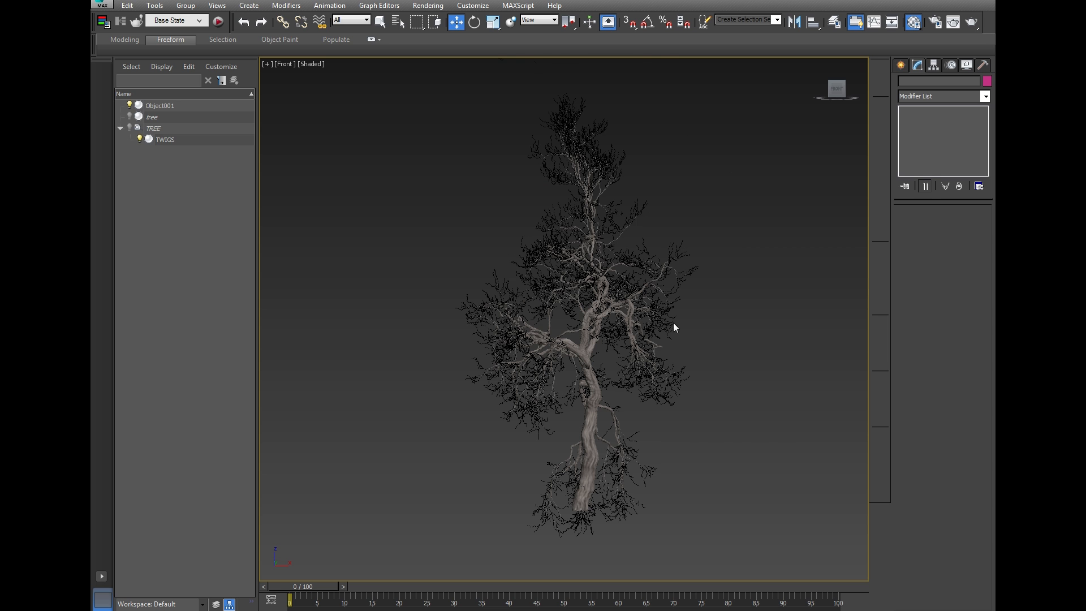
pyautogui.scroll(4, 583, 278)
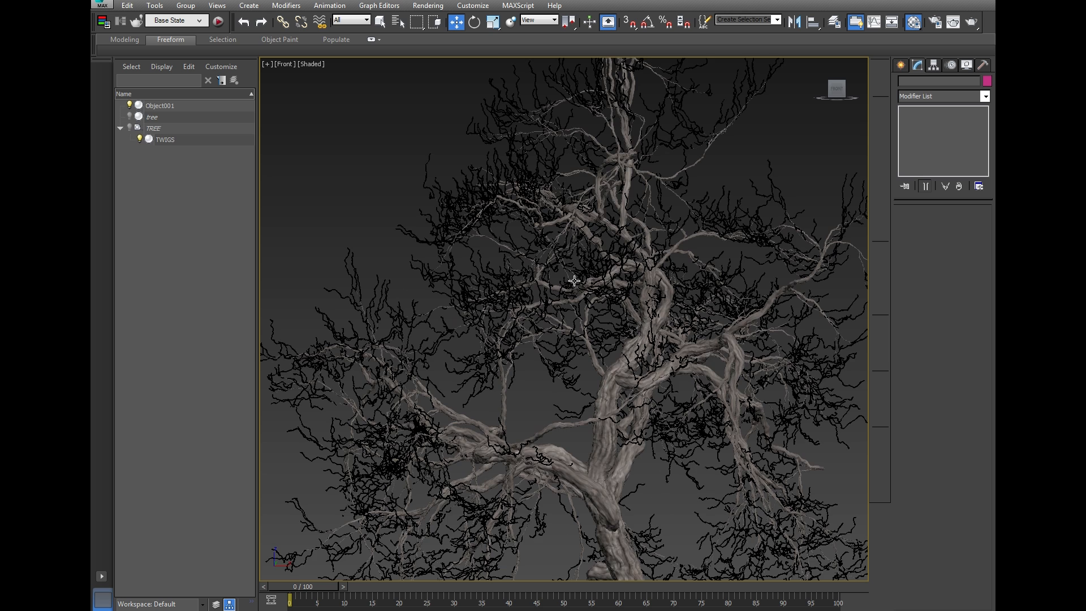
pyautogui.scroll(-4, 595, 287)
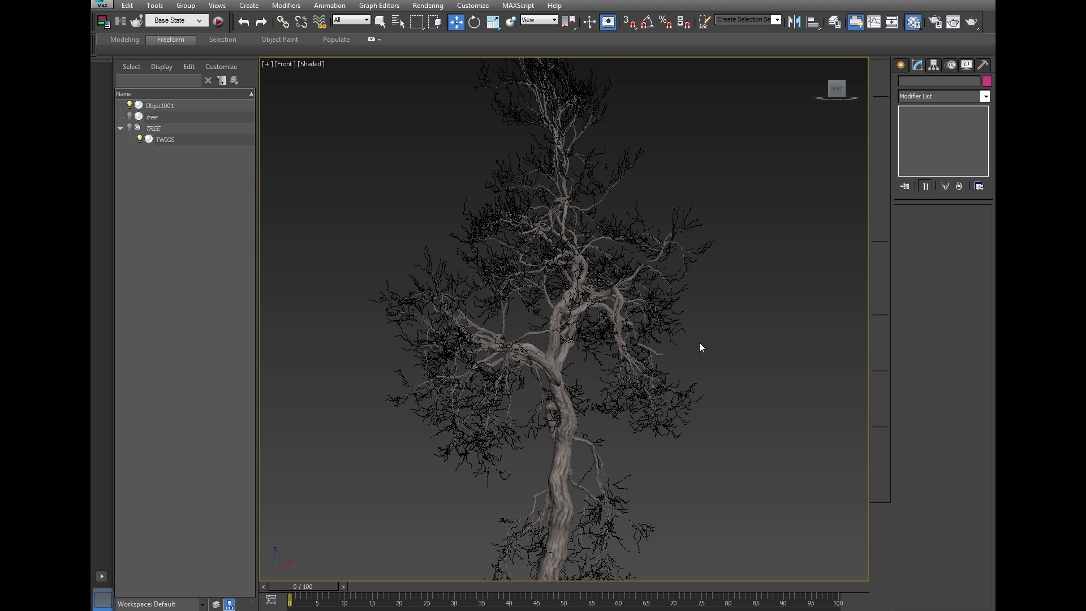
pyautogui.moveTo(703, 357); pyautogui.dragTo(603, 386, button='middle')
pyautogui.click(901, 65)
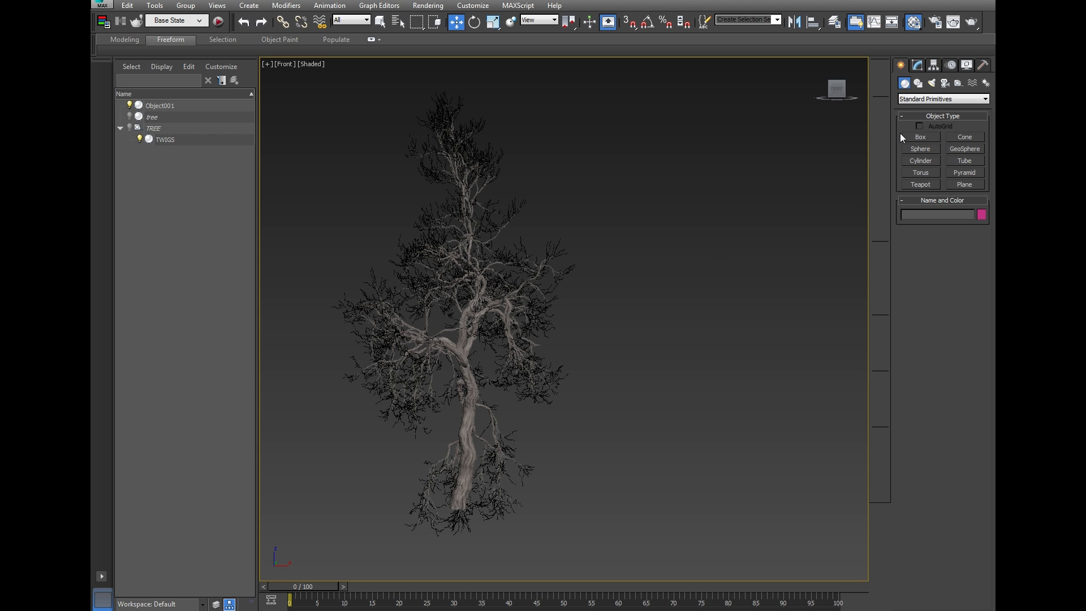
pyautogui.moveTo(620, 264); pyautogui.dragTo(621, 272, button='middle')
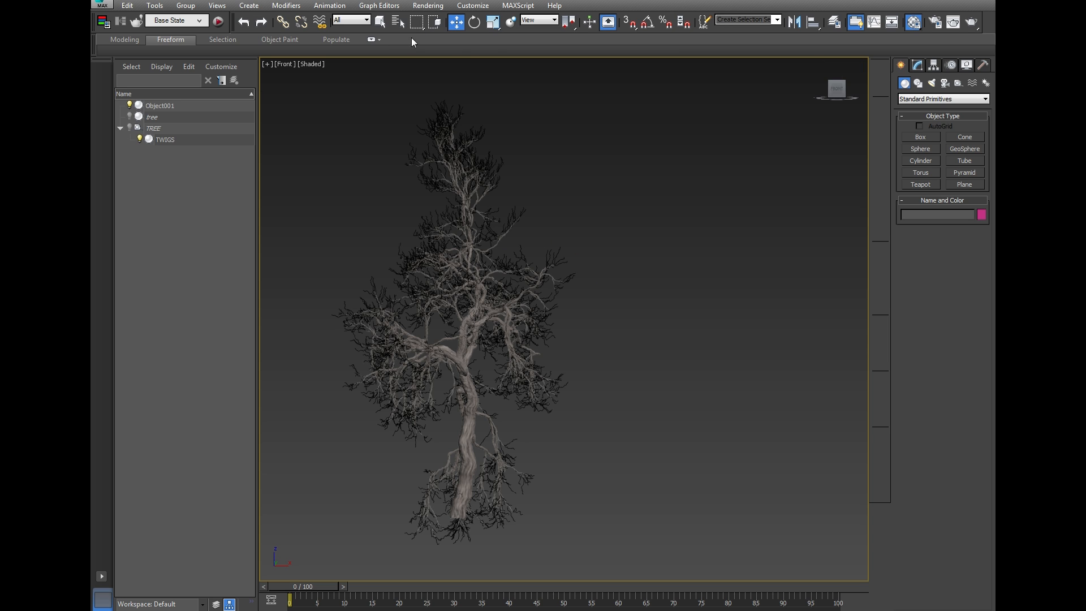
# Try moving the TWIGS mesh sideways away from the trunk, and undo the move
pyautogui.click(496, 166)
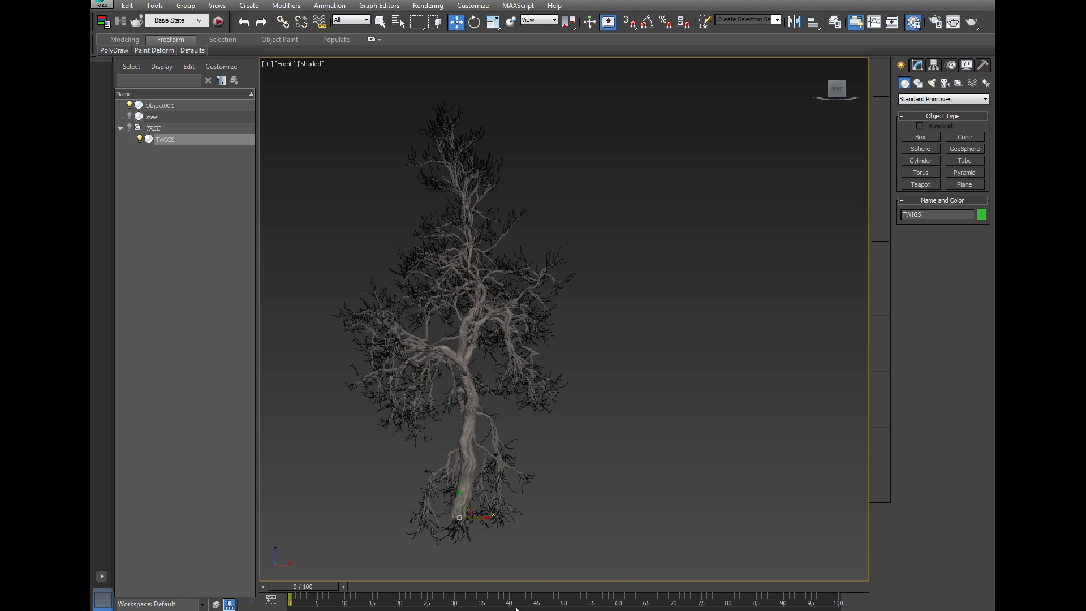
pyautogui.moveTo(479, 509); pyautogui.dragTo(738, 507)
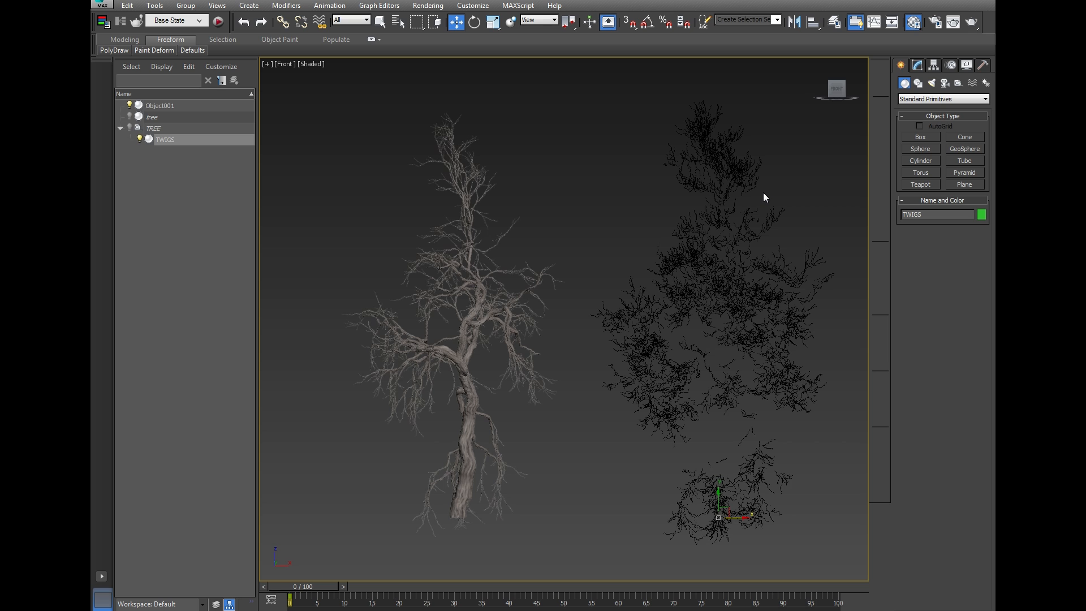
pyautogui.hotkey('ctrl', 'z')
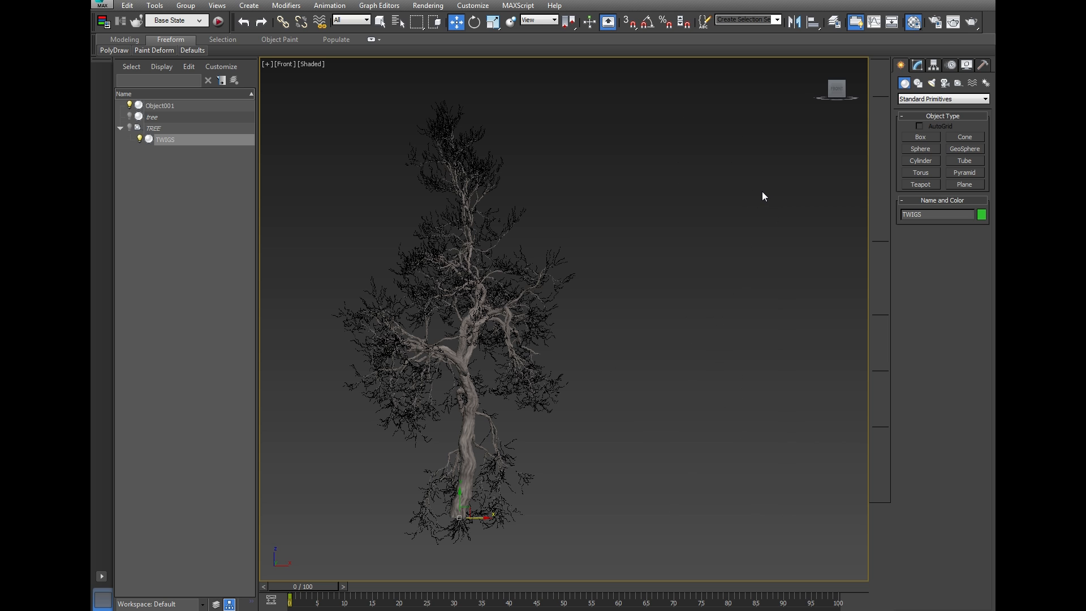
# Create a PF Source particle system beside the tree's base, with a rectangular icon about 256 long and 253 wide
pyautogui.click(919, 65)
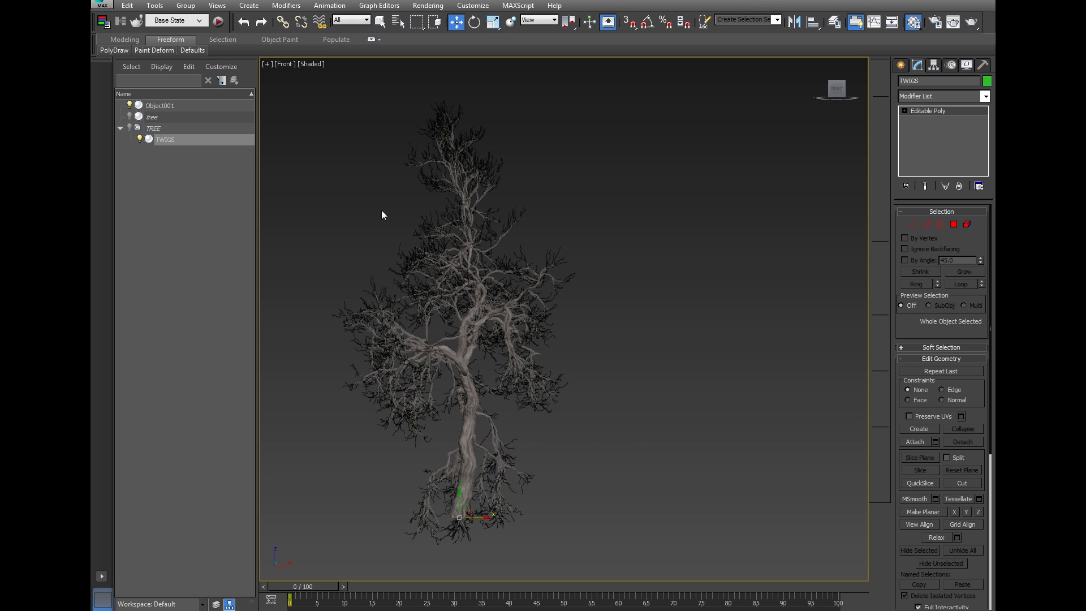
pyautogui.moveTo(639, 320)
pyautogui.mouseDown(button='middle')
pyautogui.moveTo(618, 327)
pyautogui.moveTo(631, 325)
pyautogui.mouseUp(button='middle')
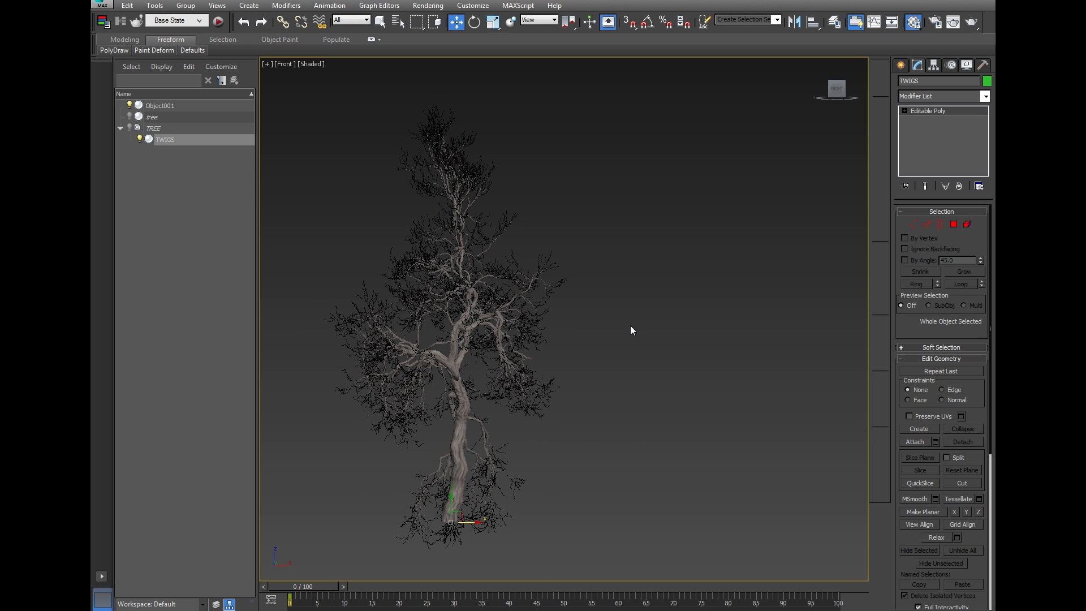
pyautogui.click(902, 66)
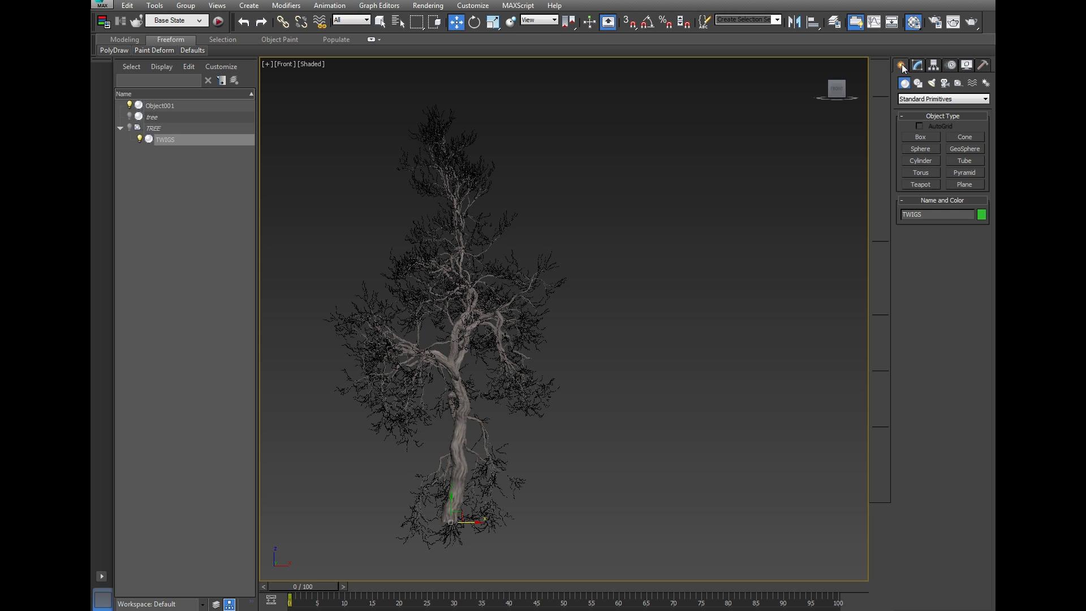
pyautogui.click(912, 99)
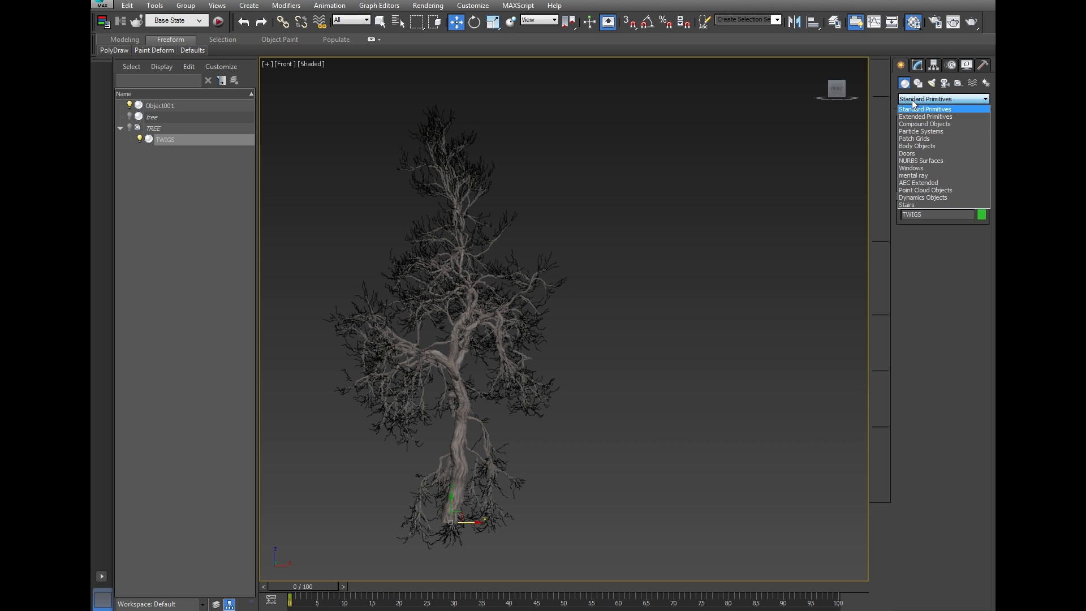
pyautogui.click(914, 132)
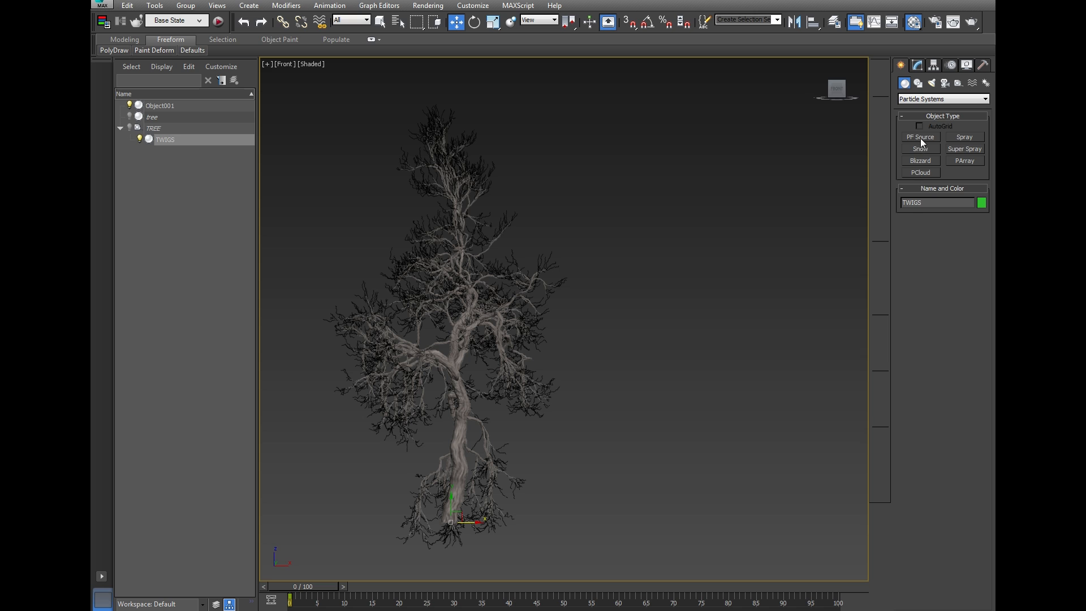
pyautogui.click(921, 138)
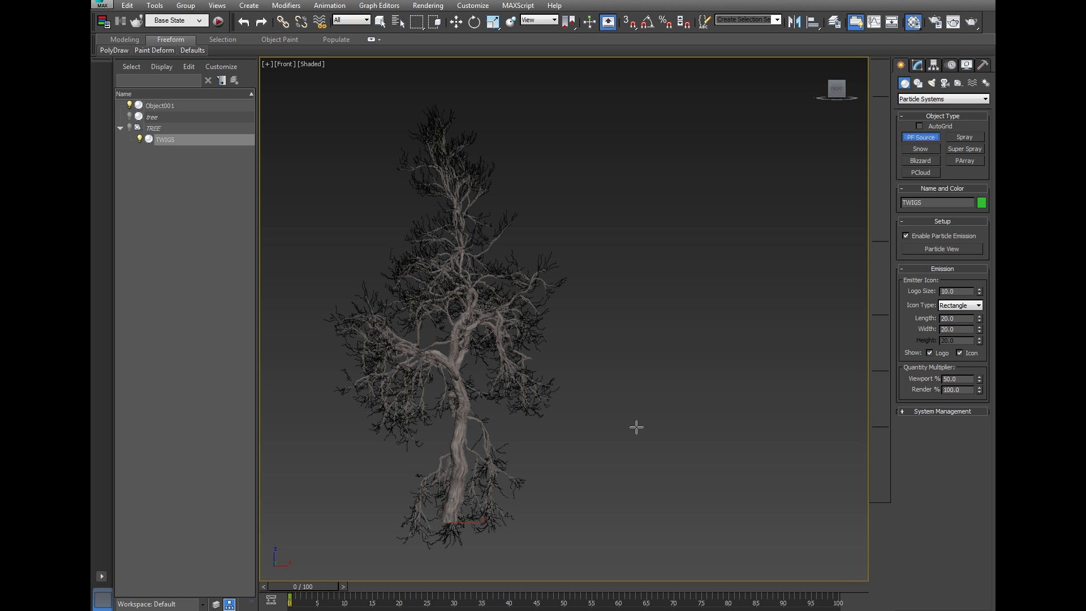
pyautogui.moveTo(631, 426); pyautogui.dragTo(724, 519)
pyautogui.click(456, 25)
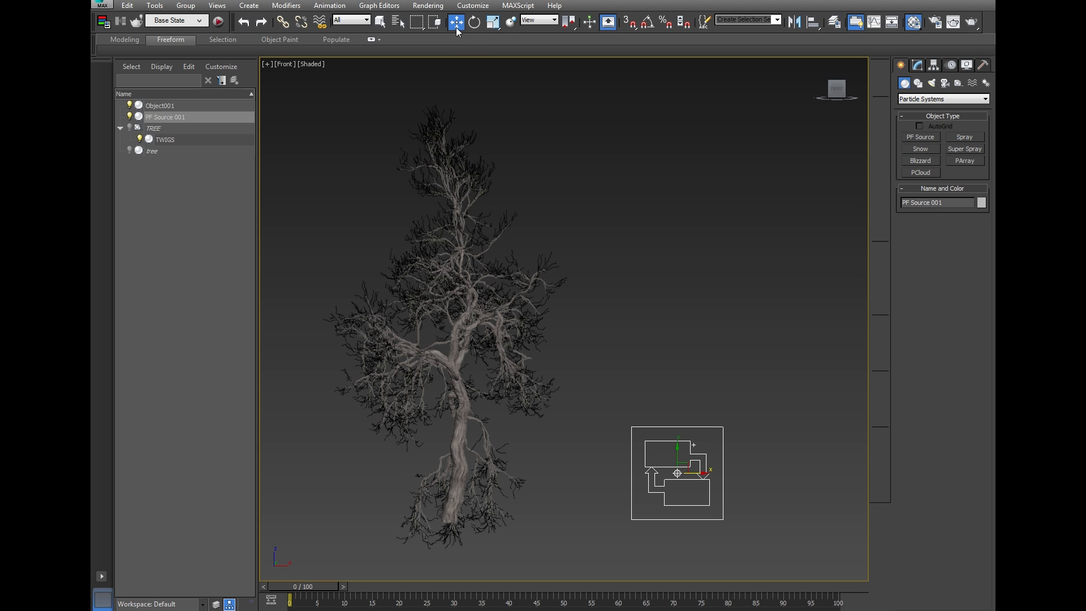
pyautogui.moveTo(664, 480); pyautogui.dragTo(680, 467, button='middle')
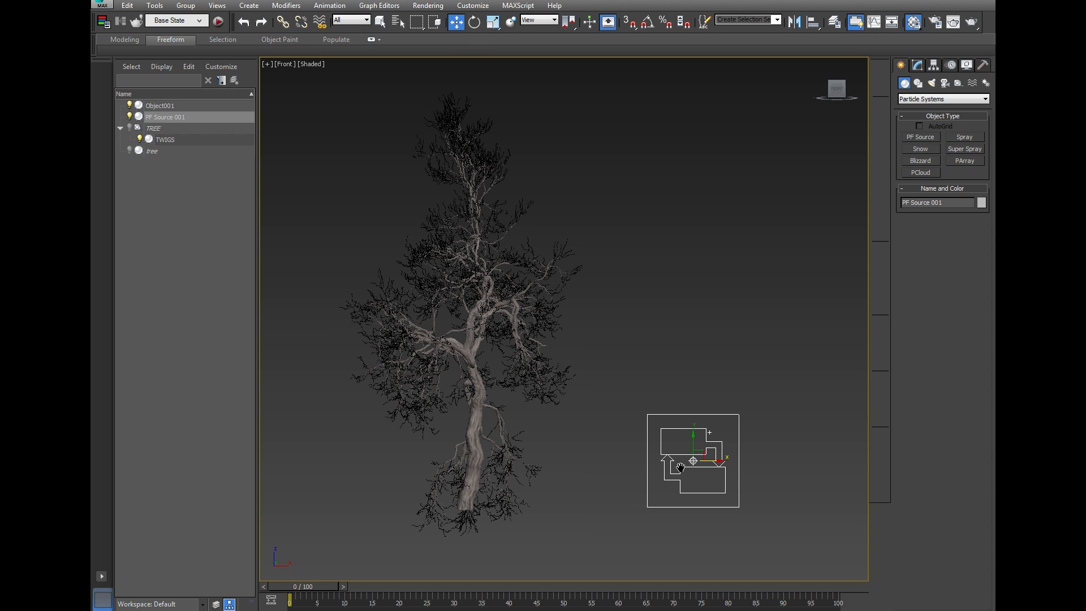
# Try rotating the PF Source icon, undo the rotation and return to the Move tool
pyautogui.click(474, 22)
pyautogui.moveTo(681, 459); pyautogui.dragTo(678, 373)
pyautogui.hotkey('ctrl', 'z')
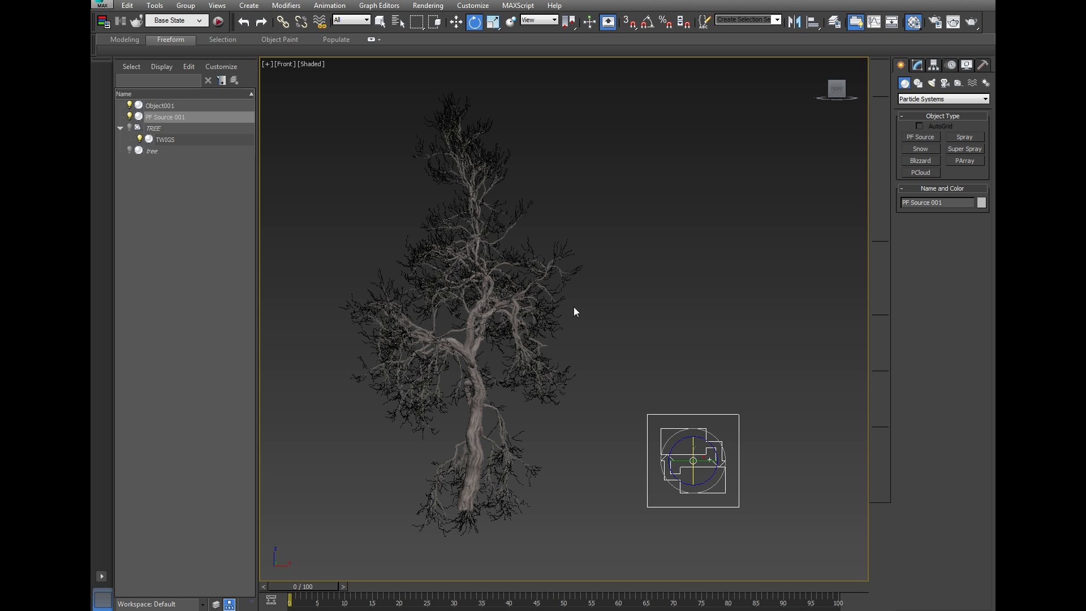
pyautogui.click(455, 23)
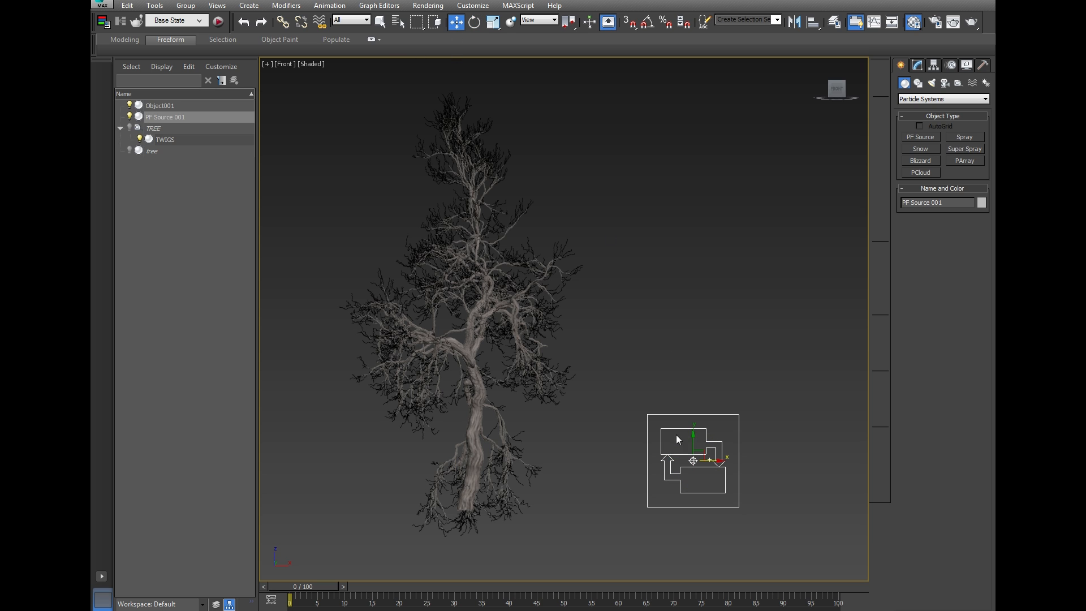
pyautogui.moveTo(676, 434)
pyautogui.mouseDown(button='middle')
pyautogui.moveTo(703, 456)
pyautogui.moveTo(686, 436)
pyautogui.mouseUp(button='middle')
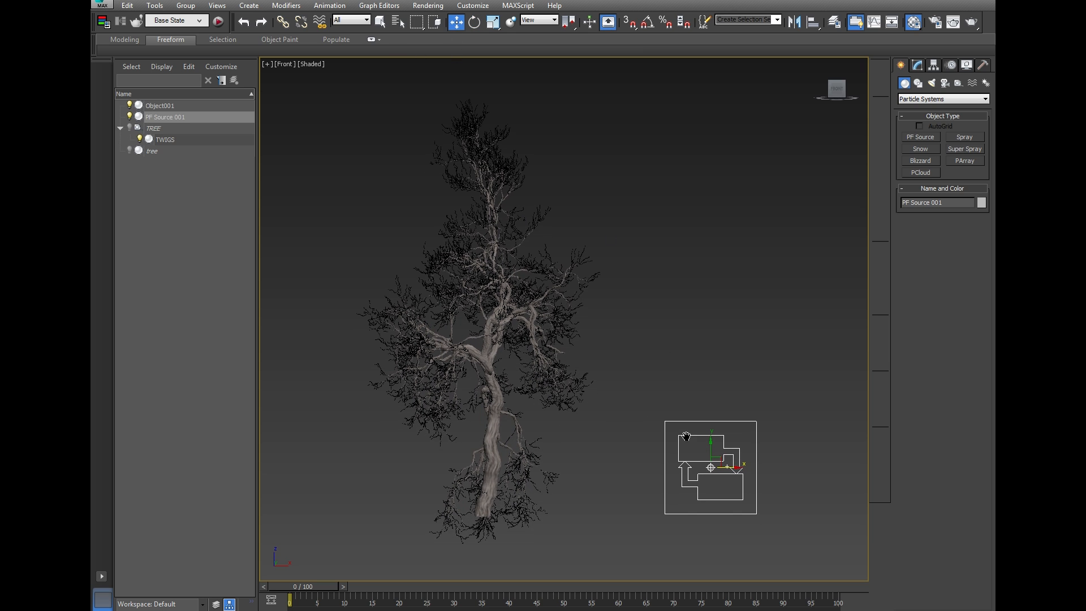
# Open Particle View for the PF Source, fit its window beside the tree and reposition the flow's event nodes
pyautogui.click(917, 65)
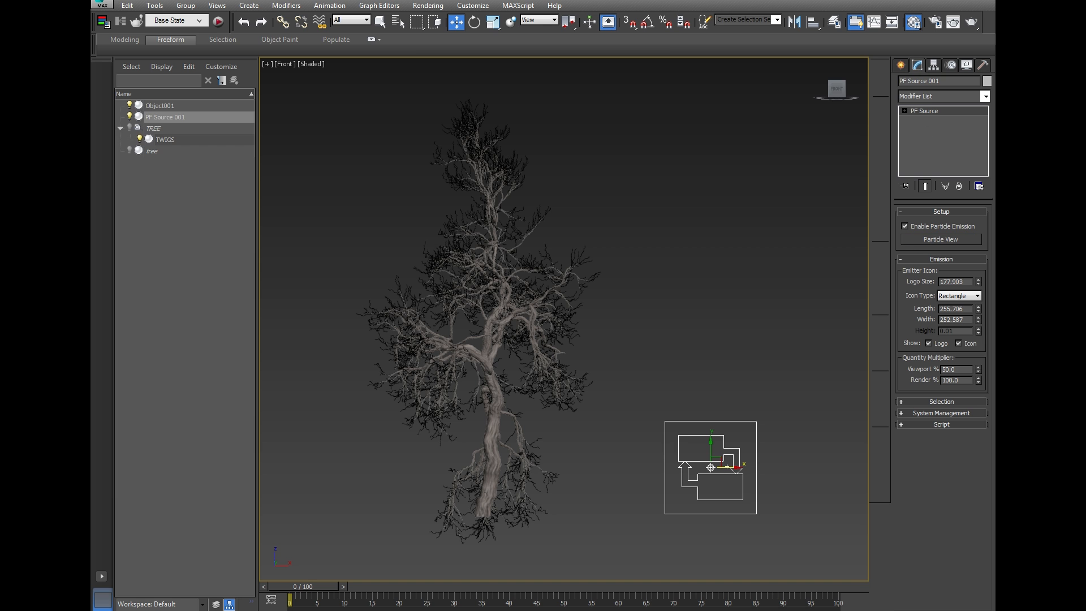
pyautogui.press('6')
pyautogui.moveTo(800, 89); pyautogui.dragTo(637, 52)
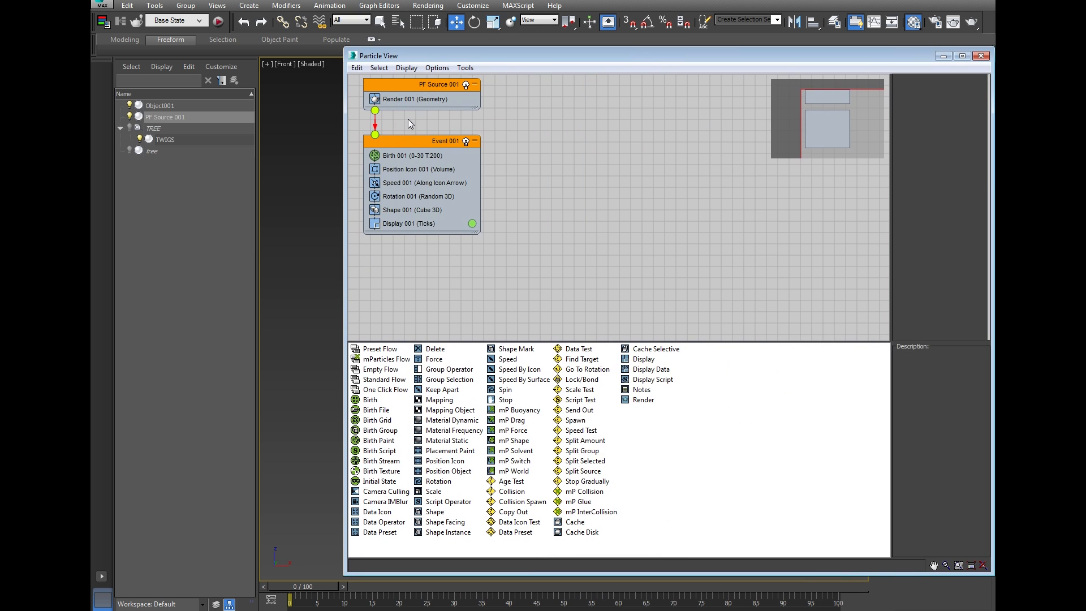
pyautogui.moveTo(344, 151); pyautogui.dragTo(610, 146)
pyautogui.moveTo(722, 55); pyautogui.dragTo(721, 65)
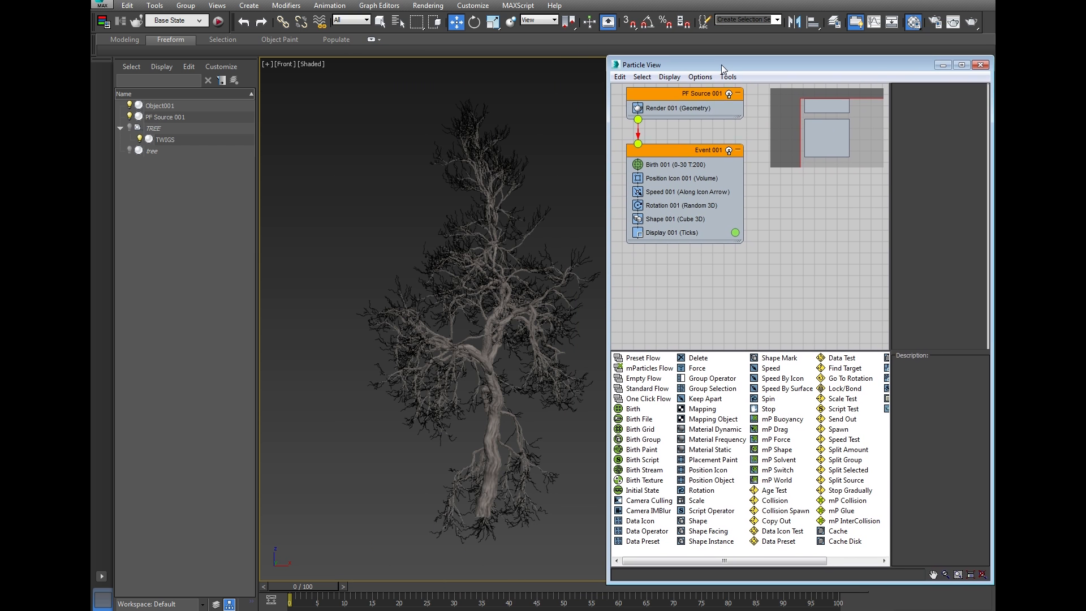
pyautogui.moveTo(692, 288); pyautogui.dragTo(661, 154)
pyautogui.click(671, 119)
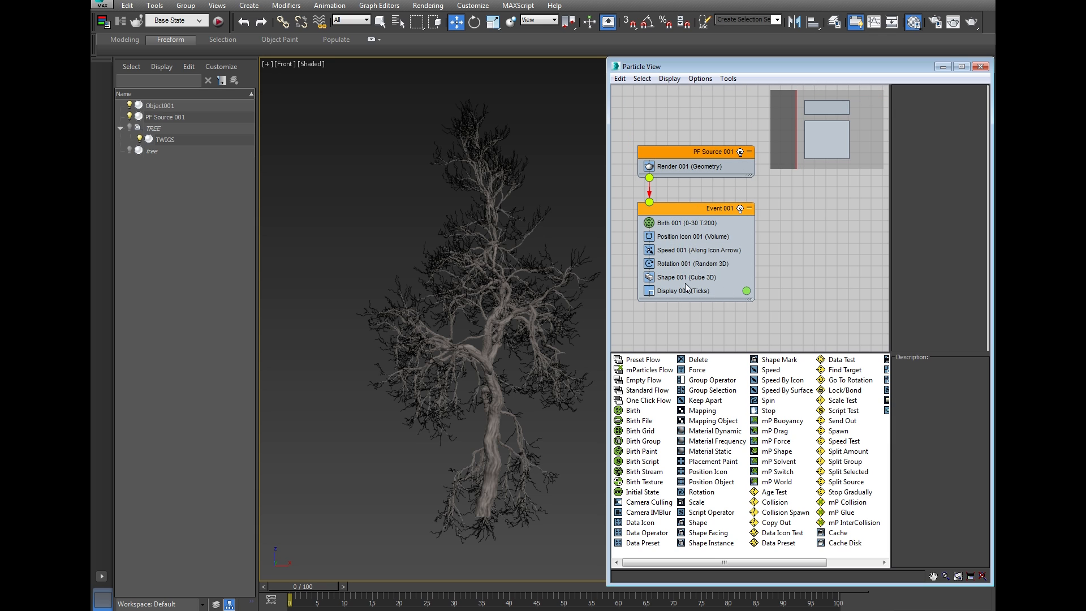
# Delete the Speed 001 operator from Event 001
pyautogui.click(675, 251)
pyautogui.rightClick(676, 252)
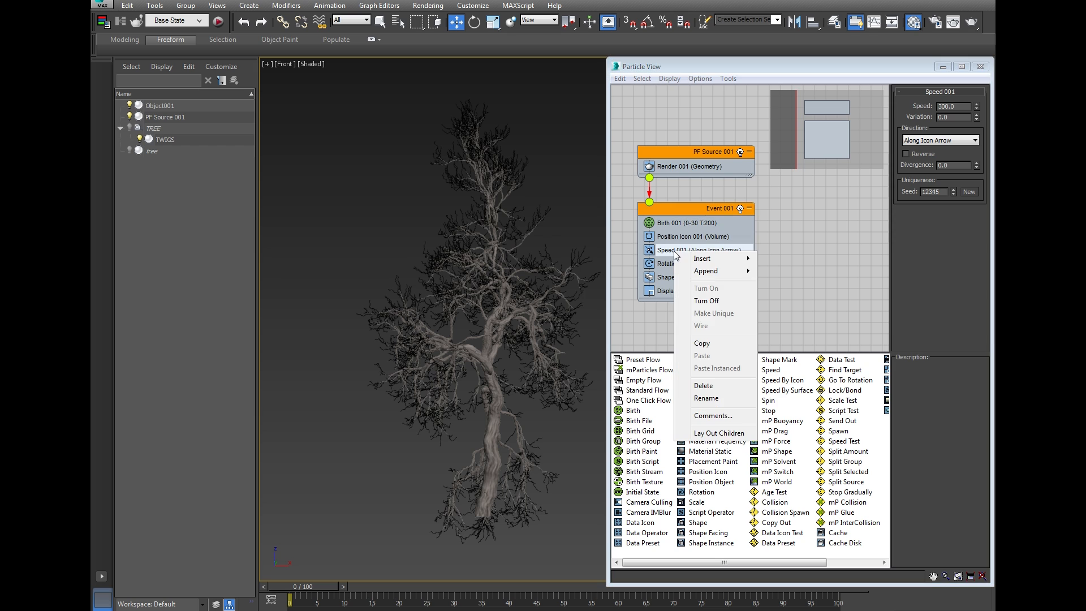
pyautogui.click(710, 386)
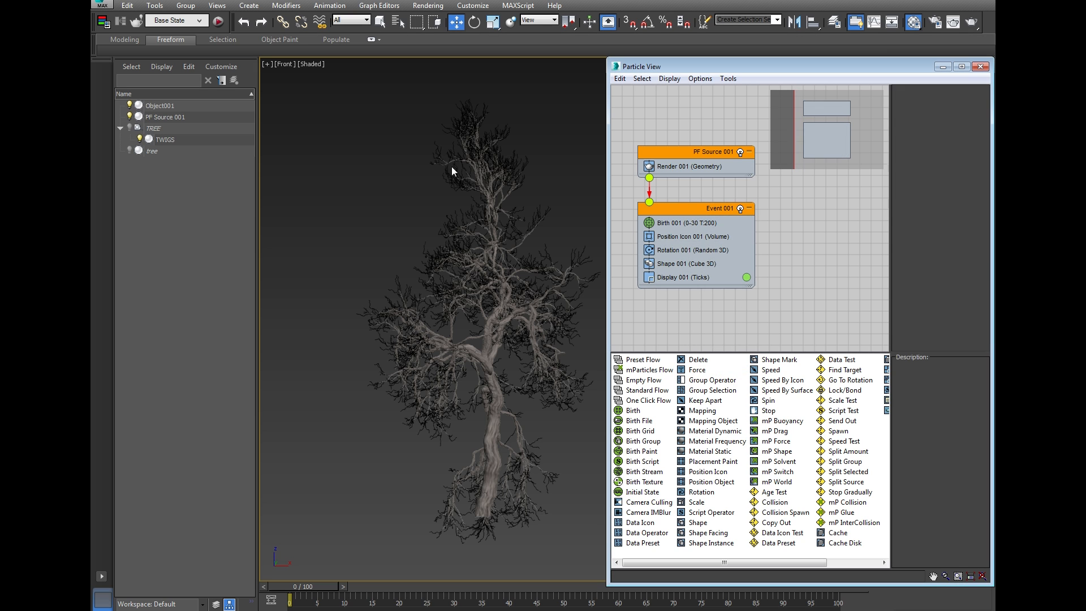
pyautogui.moveTo(567, 332); pyautogui.dragTo(524, 335, button='middle')
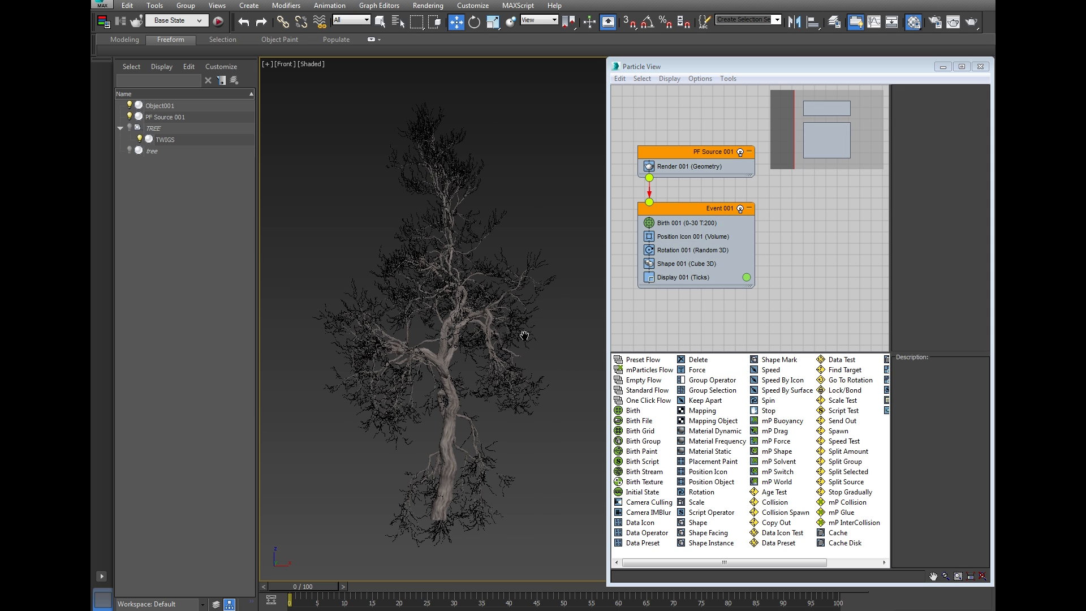
# Replace the Position Icon 001 operator in Event 001 with a Position Object operator
pyautogui.click(681, 254)
pyautogui.click(682, 254)
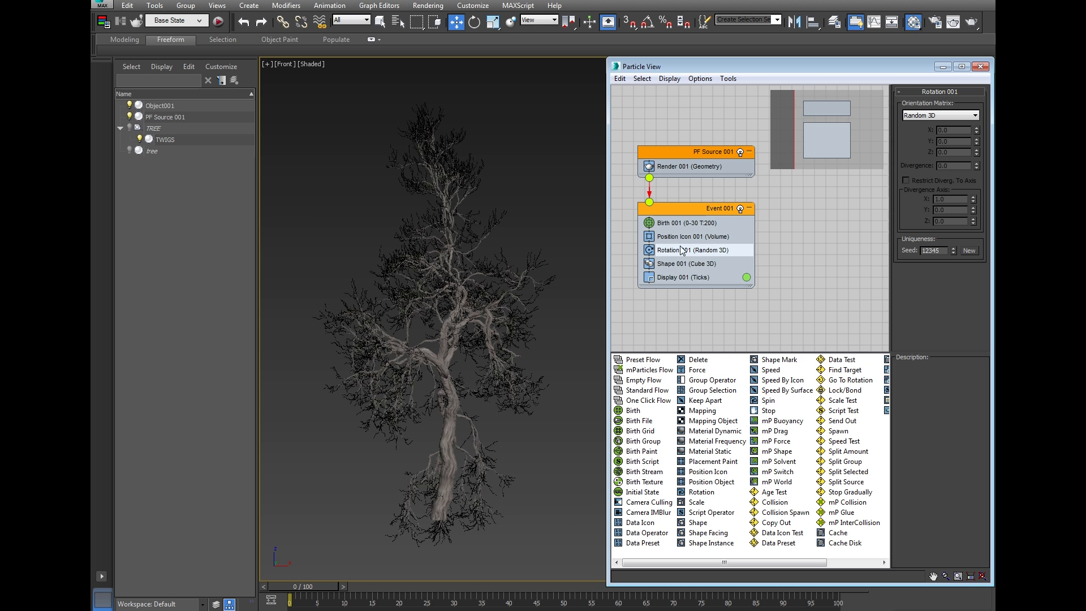
pyautogui.click(689, 237)
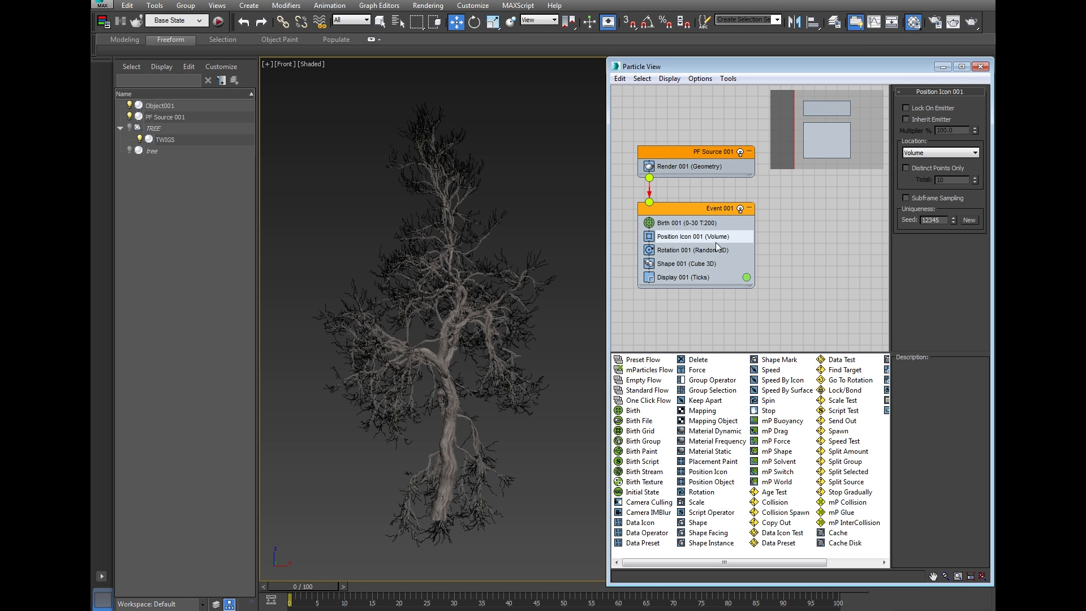
pyautogui.moveTo(665, 70); pyautogui.dragTo(623, 53)
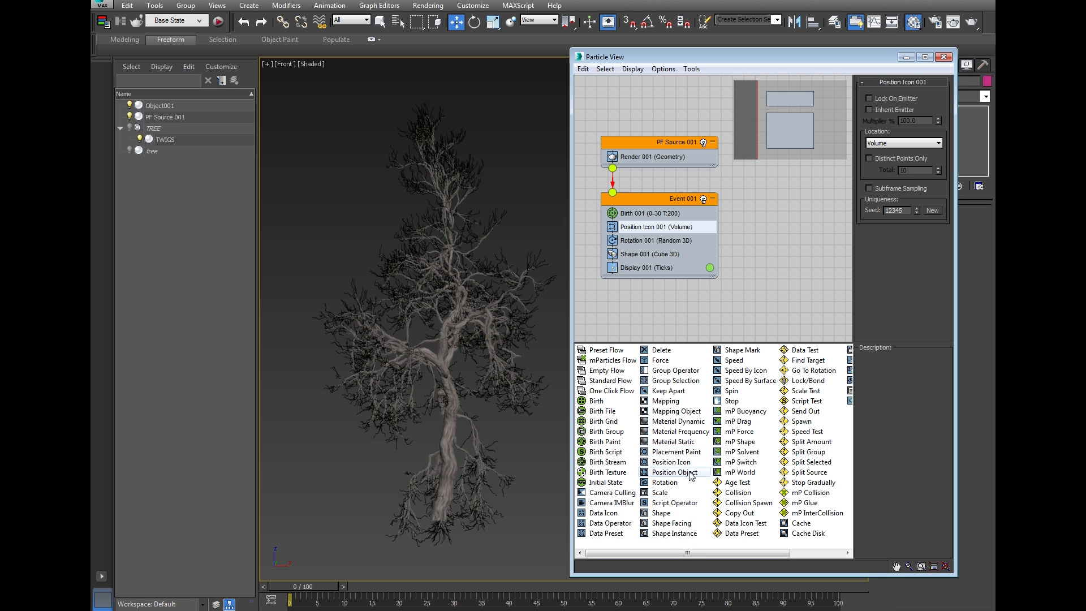
pyautogui.moveTo(689, 473); pyautogui.dragTo(651, 233)
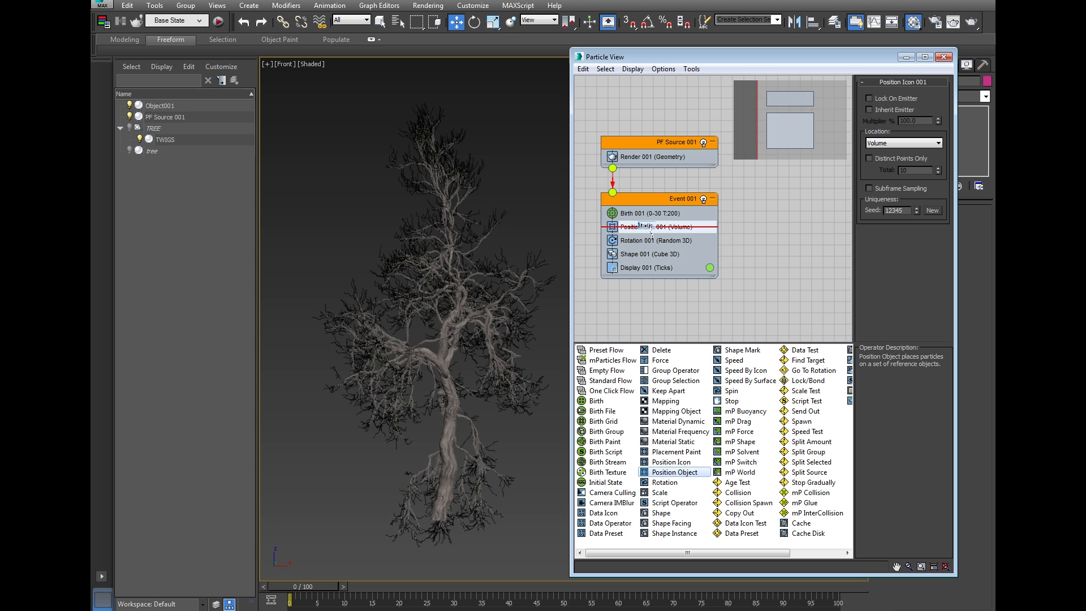
# Finish placing the Position Object operator in Event 001 and add the TWIGS mesh as its emitter object
pyautogui.moveTo(651, 233)
pyautogui.mouseDown()
pyautogui.moveTo(682, 236)
pyautogui.moveTo(636, 233)
pyautogui.mouseUp()
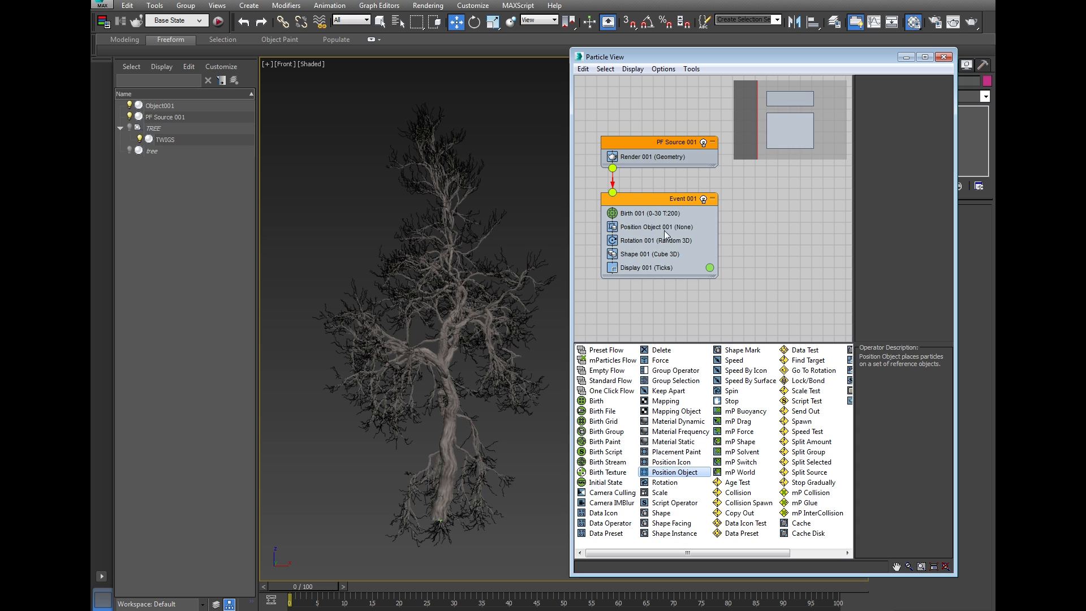
pyautogui.click(662, 228)
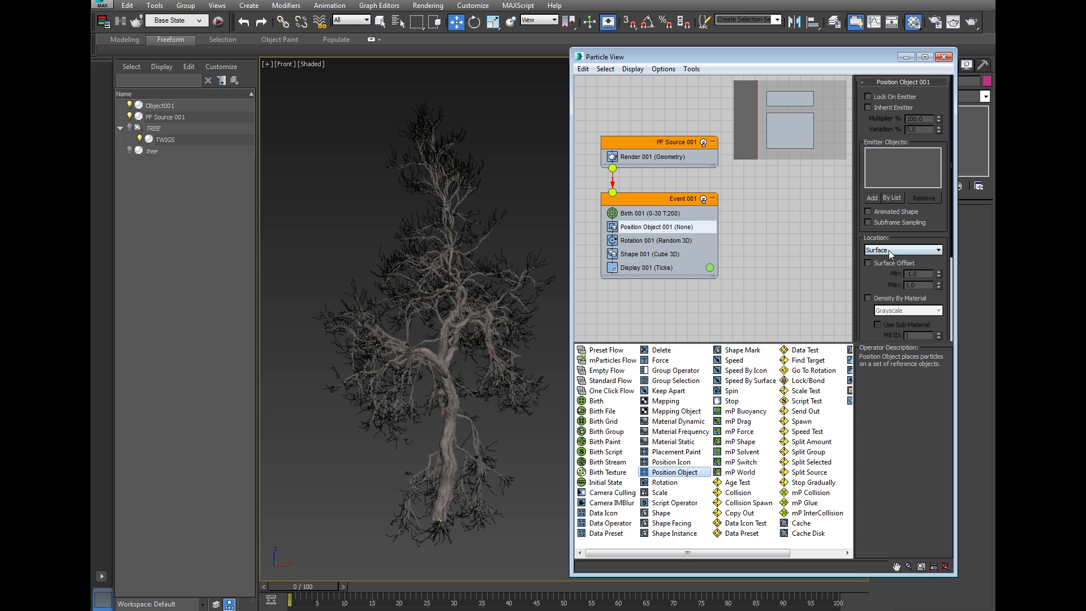
pyautogui.click(871, 198)
pyautogui.click(538, 255)
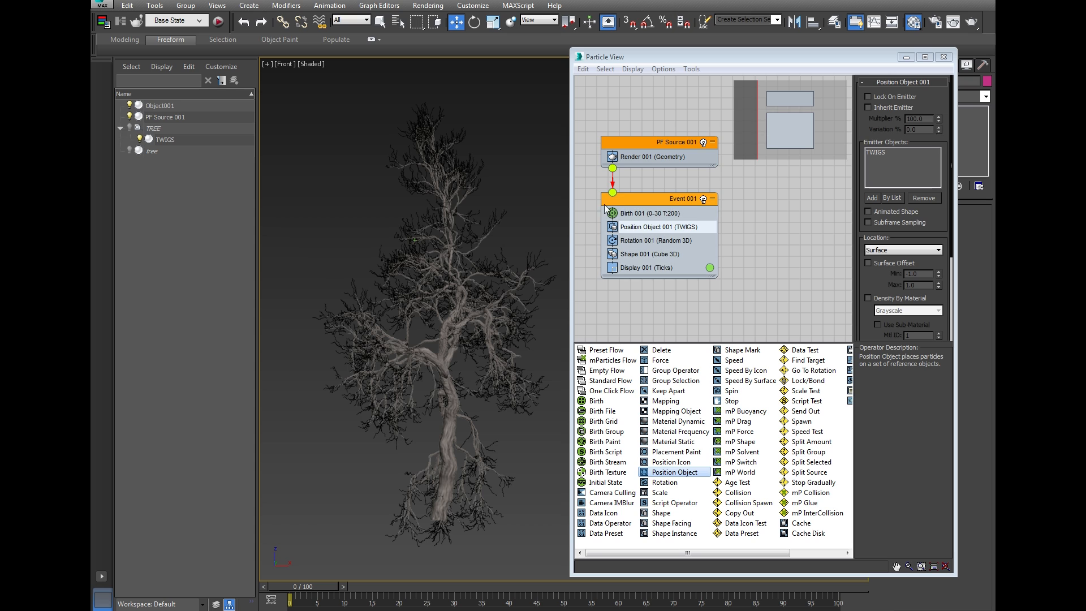
# Set the Birth 001 operator's Emit Stop to 0 so all particles are born at frame 0
pyautogui.click(640, 215)
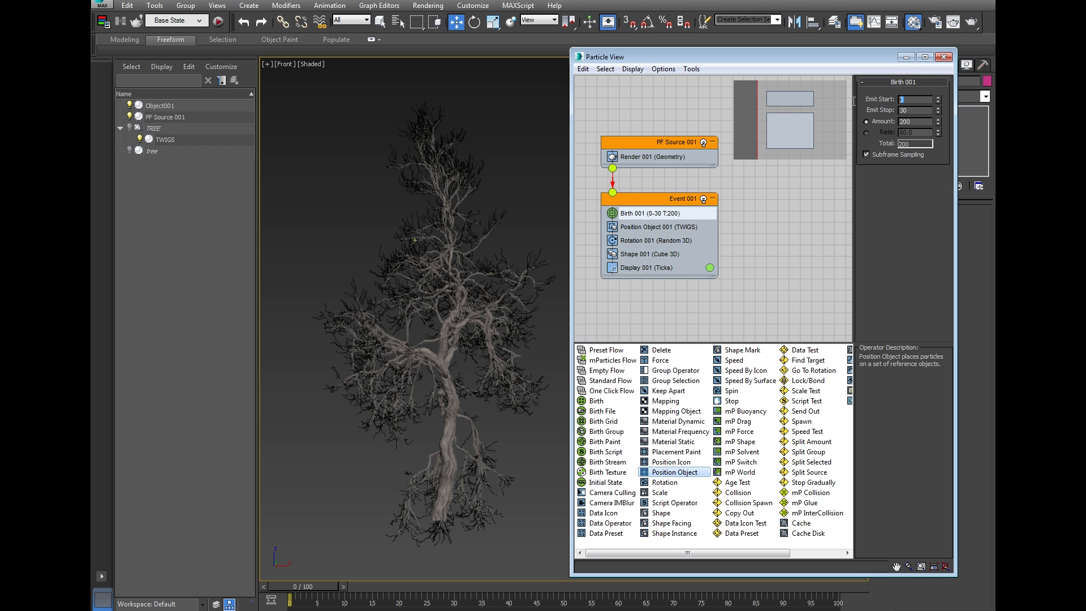
pyautogui.click(910, 111)
pyautogui.press('Return')
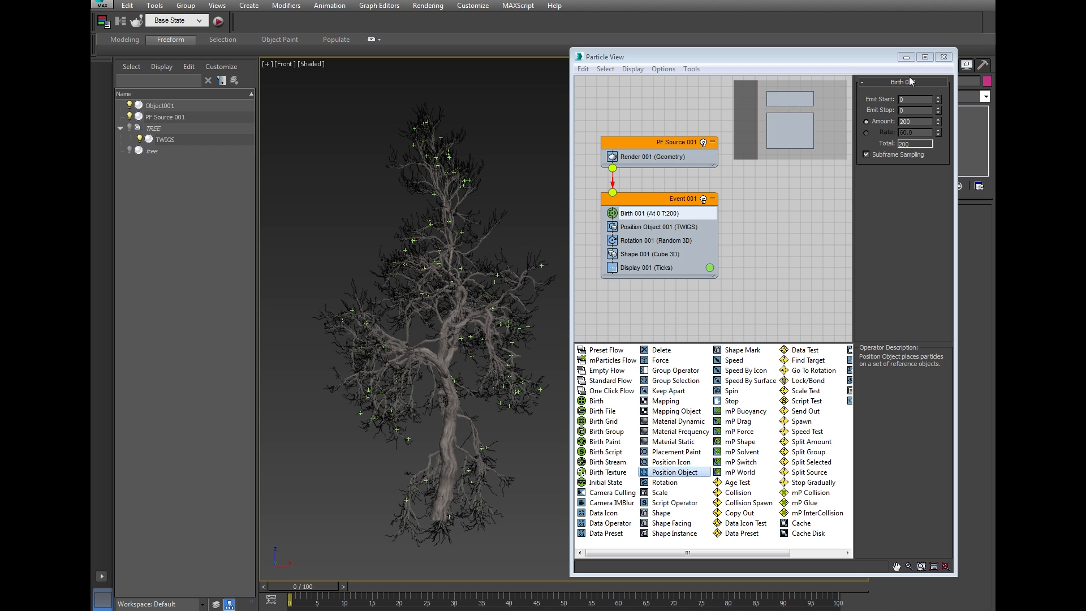
# Draw a standard primitive plane about 69 long and 56 wide beside the tree, keeping Particle View clear of it
pyautogui.moveTo(678, 59); pyautogui.dragTo(865, 317)
pyautogui.scroll(3, 575, 346)
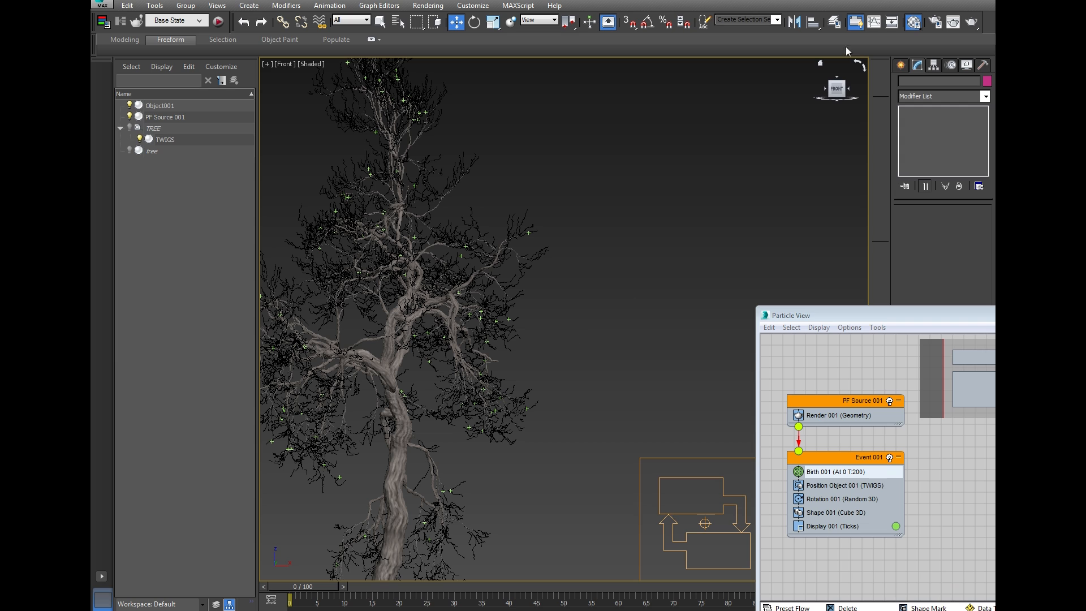
pyautogui.click(900, 65)
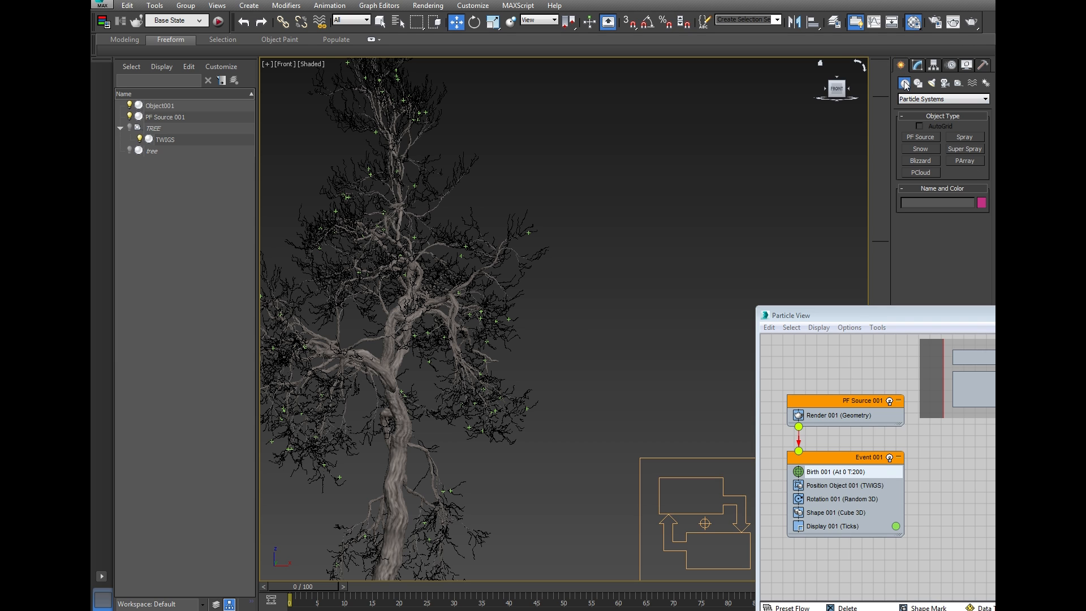
pyautogui.click(904, 100)
pyautogui.click(931, 108)
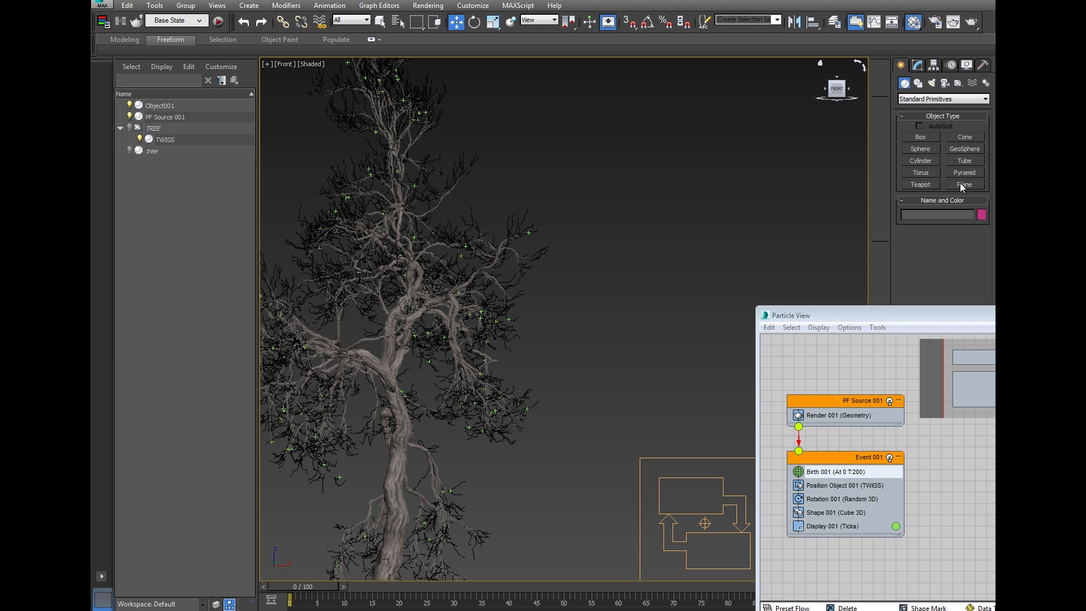
pyautogui.click(965, 185)
pyautogui.moveTo(572, 327); pyautogui.dragTo(601, 362)
pyautogui.moveTo(824, 314); pyautogui.dragTo(619, 501)
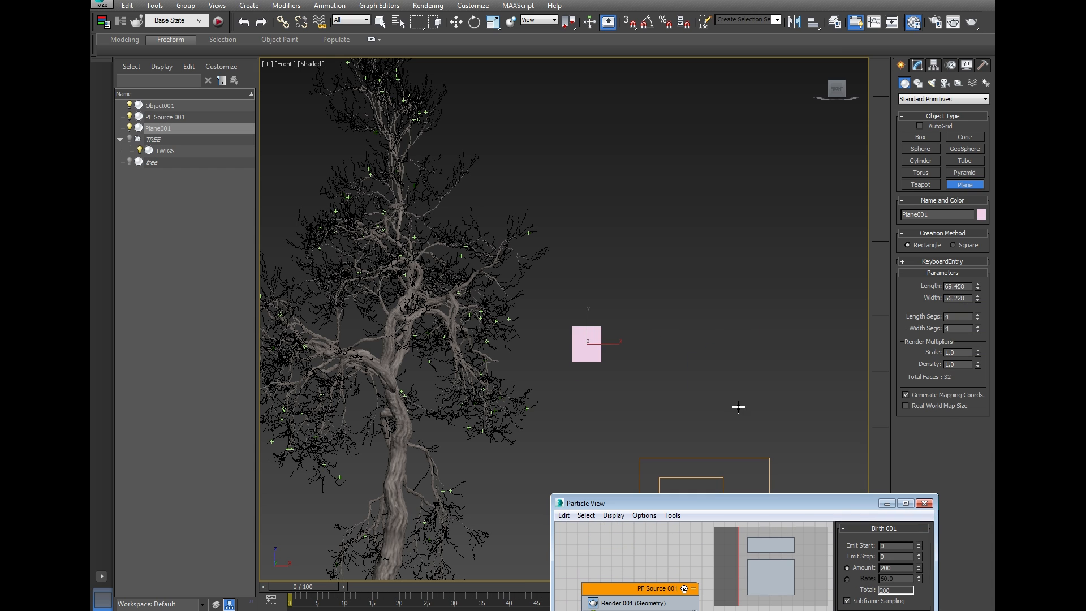
# Set the plane's length to 70 and its width to 50
pyautogui.doubleClick(958, 286)
pyautogui.write('70')
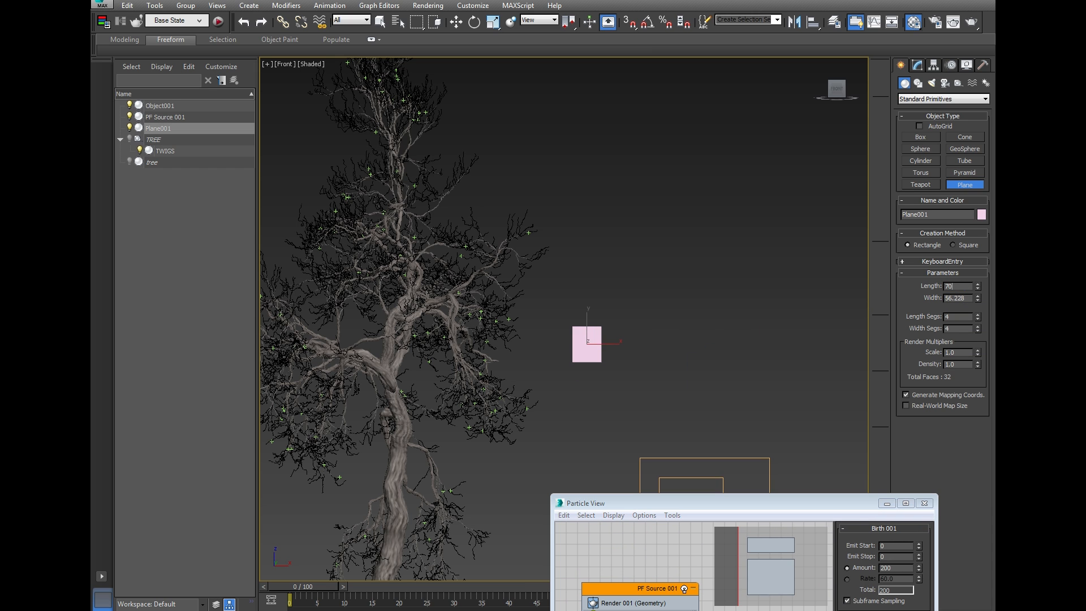
pyautogui.press('Tab')
pyautogui.write('50')
pyautogui.press('Tab')
pyautogui.scroll(2, 577, 394)
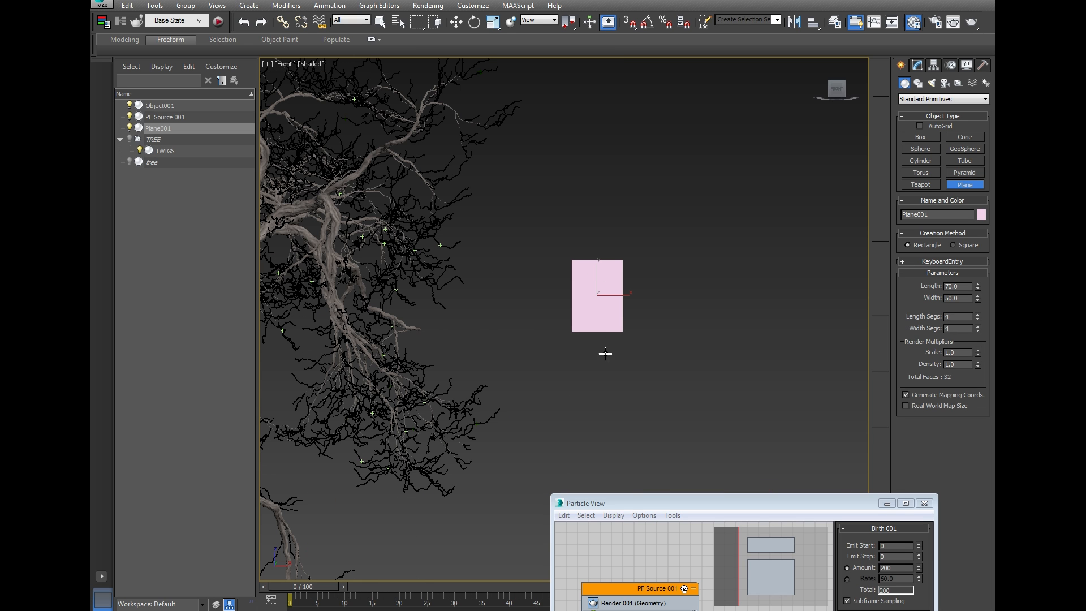
# Shorten the plane's length to 65 and return to the Move tool
pyautogui.doubleClick(960, 286)
pyautogui.write('65')
pyautogui.press('Return')
pyautogui.click(456, 22)
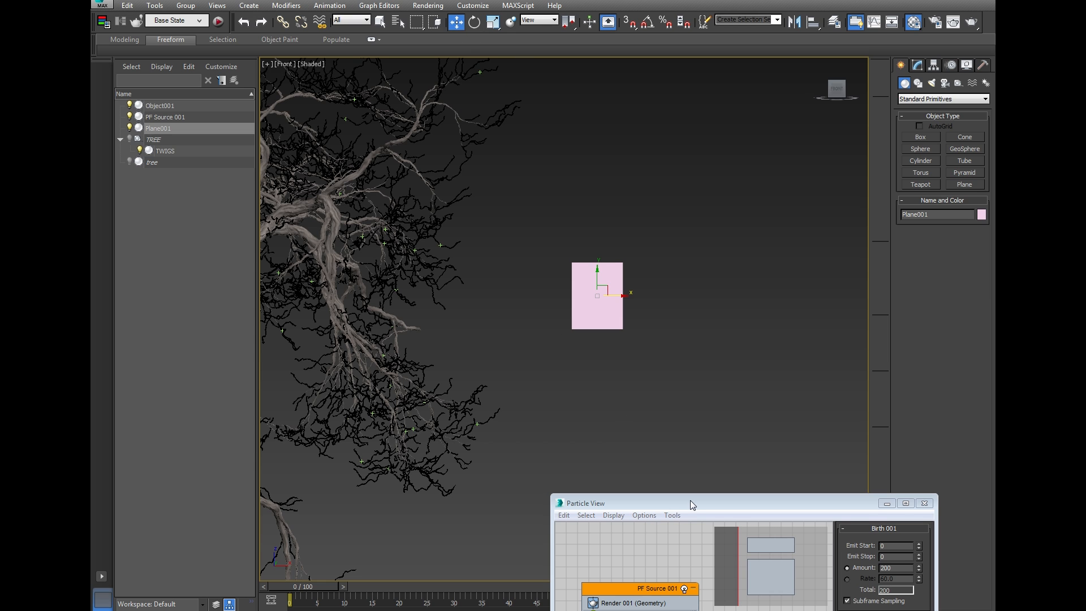
# Move Particle View out of the way, open the Material Editor and assign the 07 - Default material to the plane
pyautogui.moveTo(690, 500); pyautogui.dragTo(709, 565)
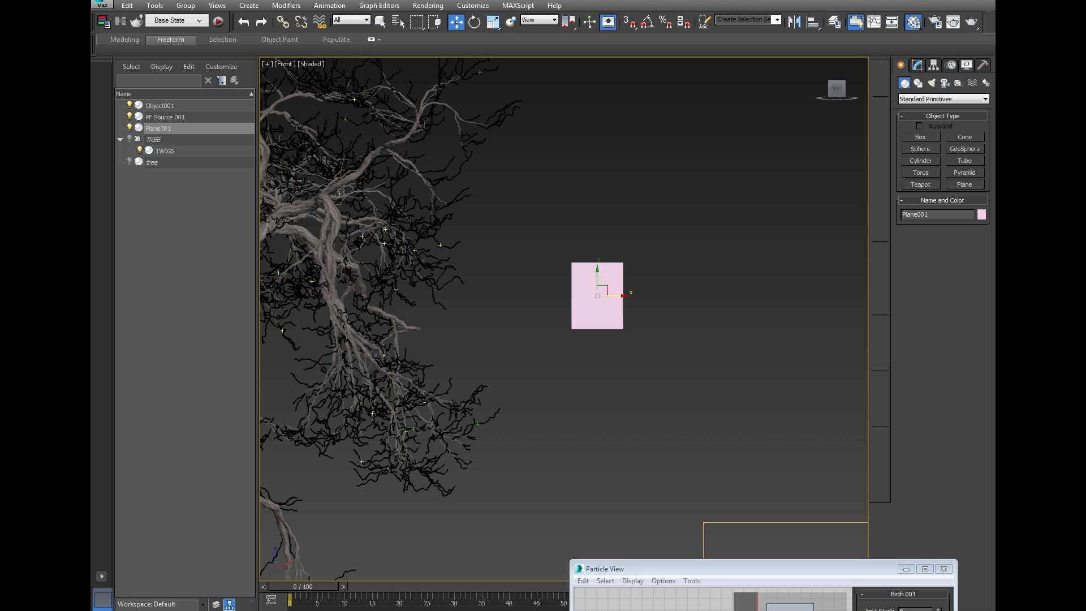
pyautogui.press('m')
pyautogui.moveTo(767, 47); pyautogui.dragTo(781, 62)
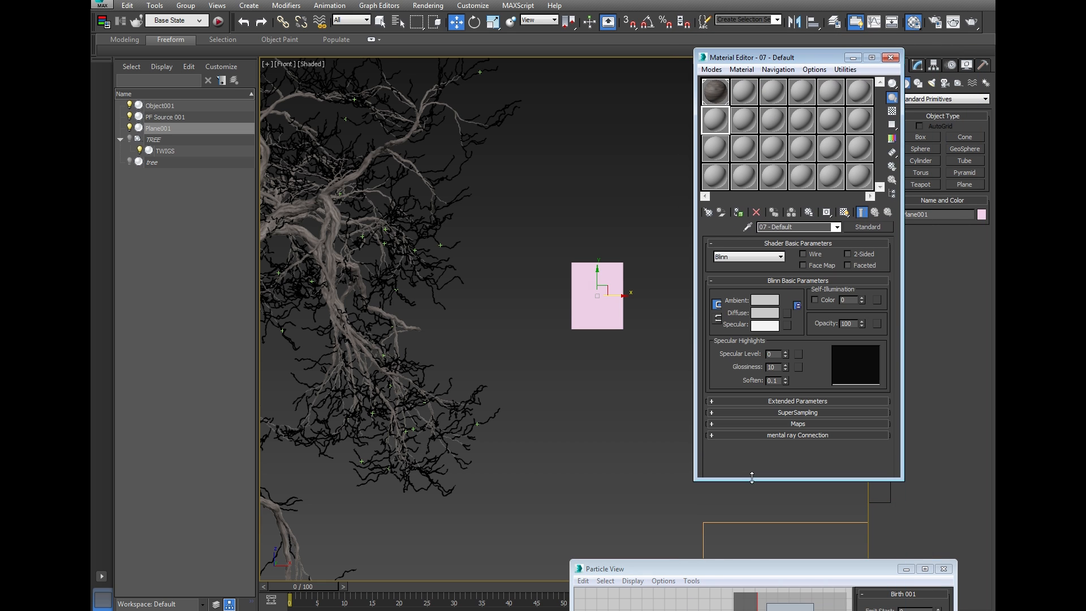
pyautogui.click(915, 24)
pyautogui.click(915, 24)
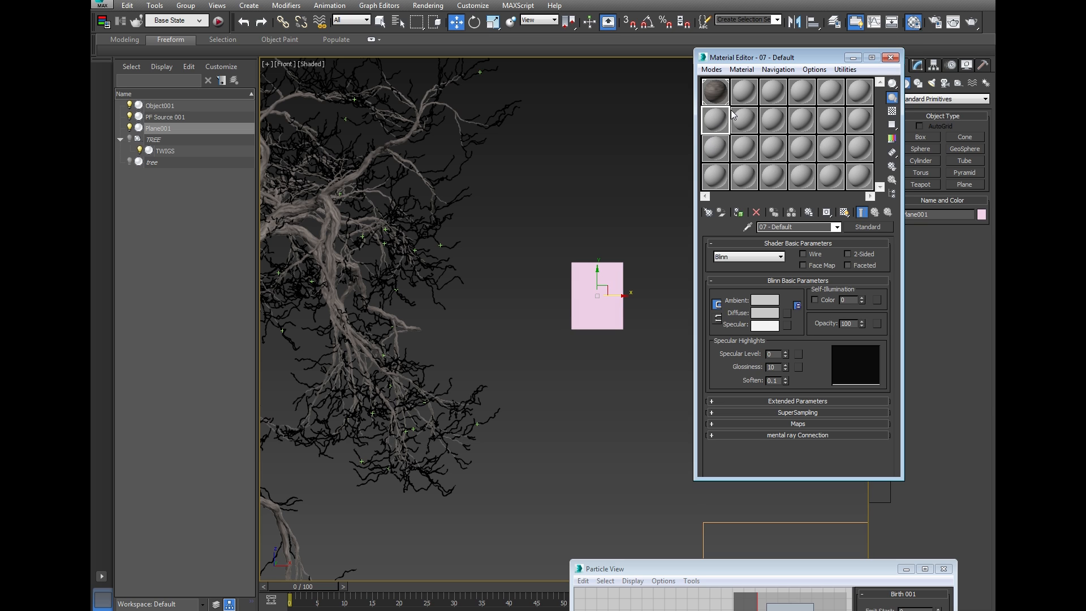
pyautogui.moveTo(715, 127); pyautogui.dragTo(622, 289)
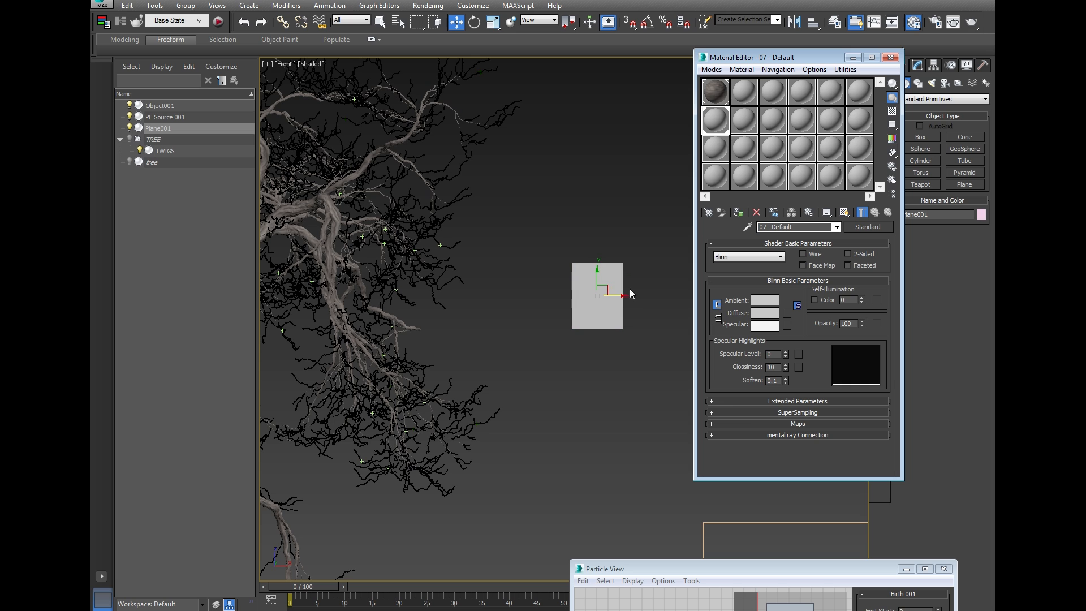
# Start a bitmap for the material's Diffuse Color map and browse to the E:\Textures\Plants folder
pyautogui.click(766, 423)
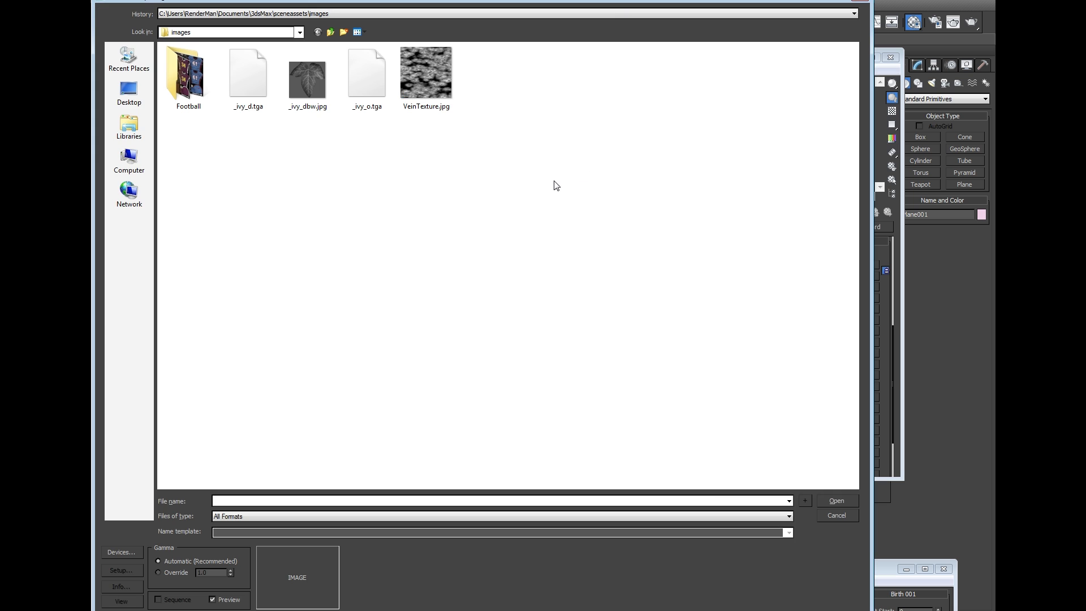
pyautogui.click(132, 164)
pyautogui.doubleClick(328, 81)
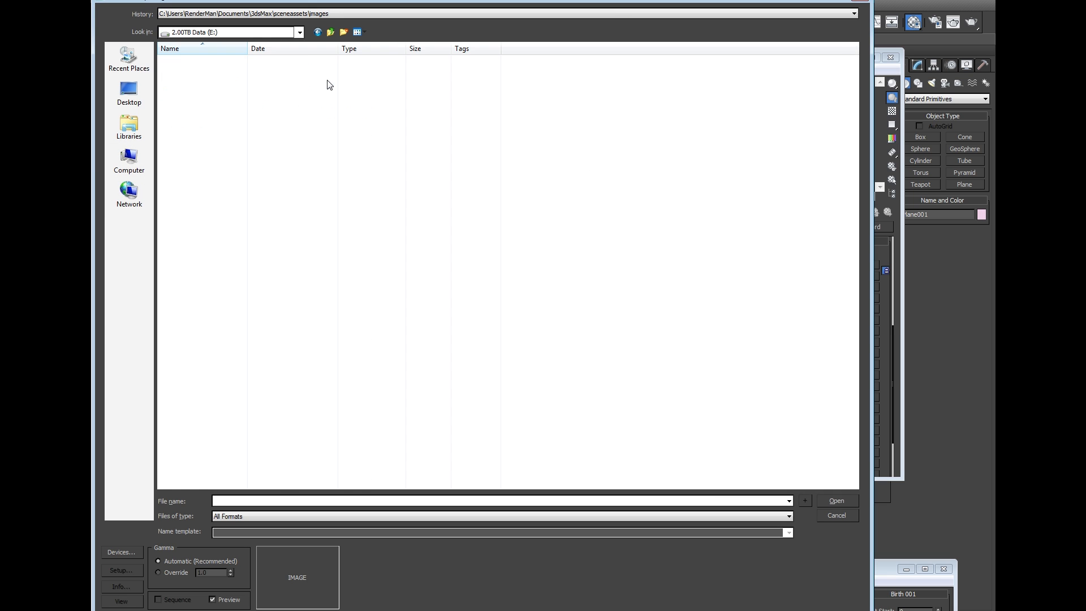
pyautogui.scroll(-9, 275, 430)
pyautogui.scroll(-4, 275, 429)
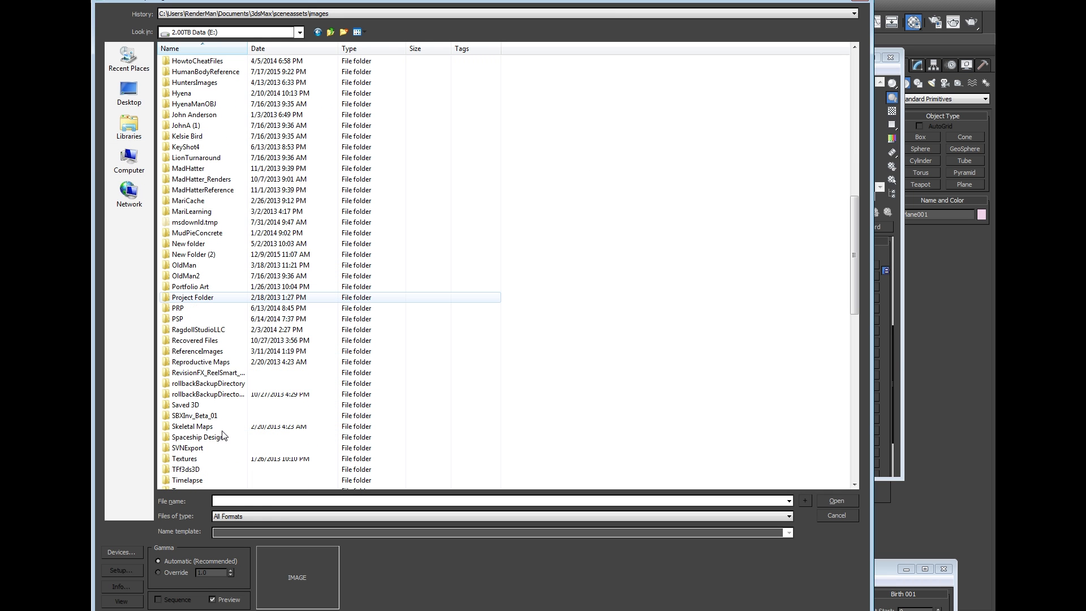
pyautogui.scroll(-3, 215, 430)
pyautogui.scroll(1, 199, 395)
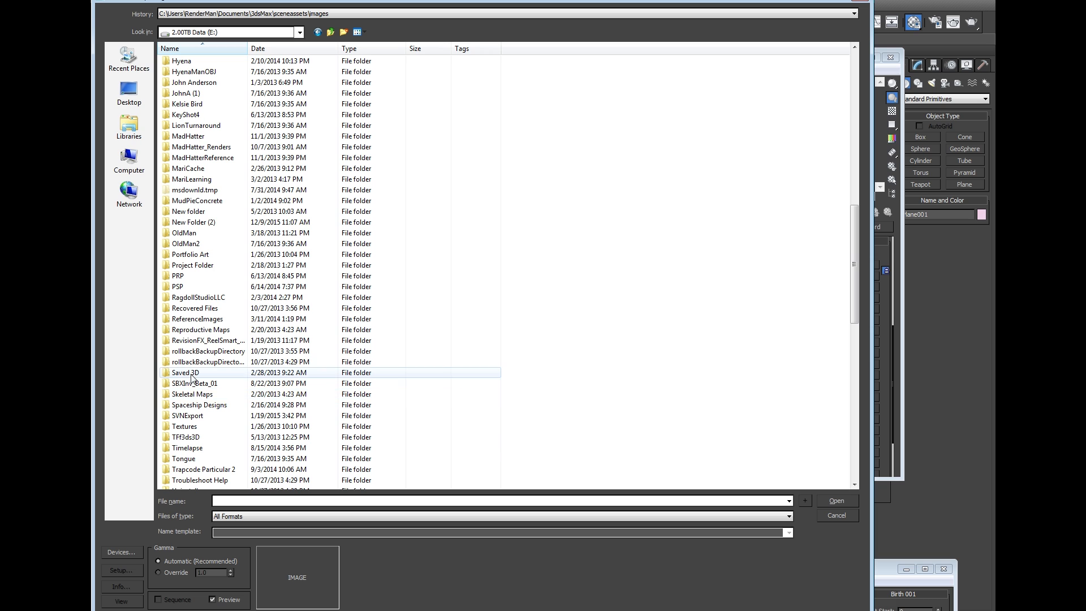
pyautogui.scroll(-1, 192, 452)
pyautogui.doubleClick(191, 394)
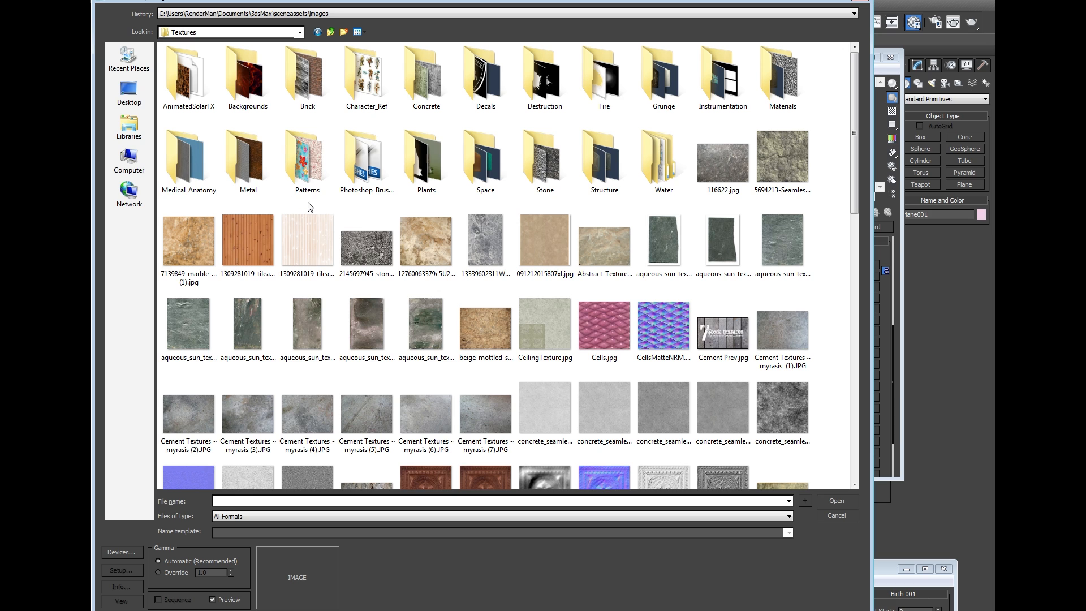
pyautogui.doubleClick(425, 164)
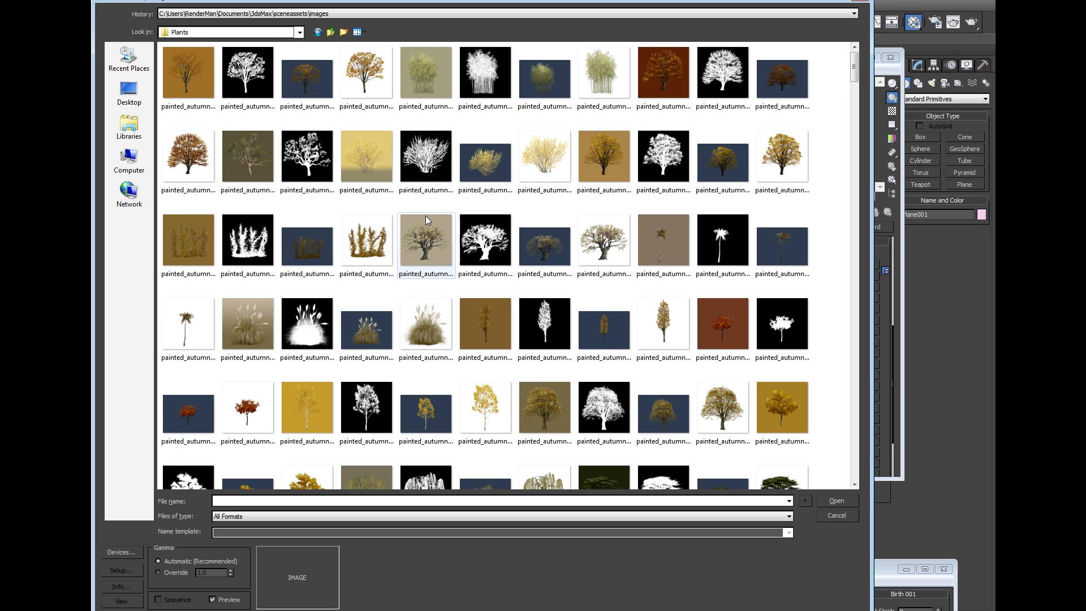
# Load photo_leaf10.jpg as the Diffuse Color bitmap and return to the parent material
pyautogui.scroll(-15, 426, 218)
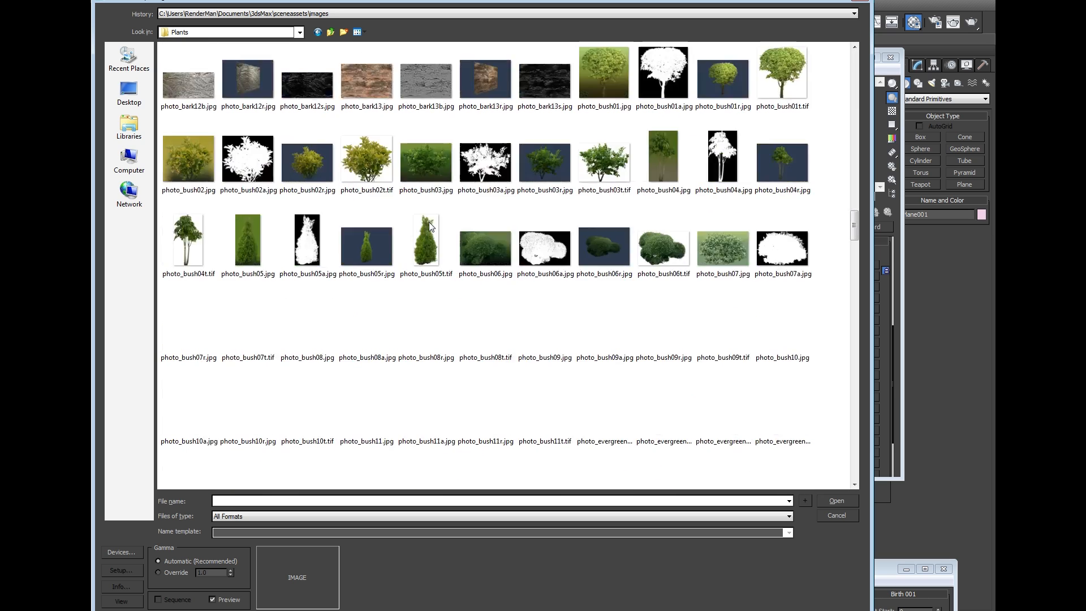
pyautogui.scroll(-10, 430, 227)
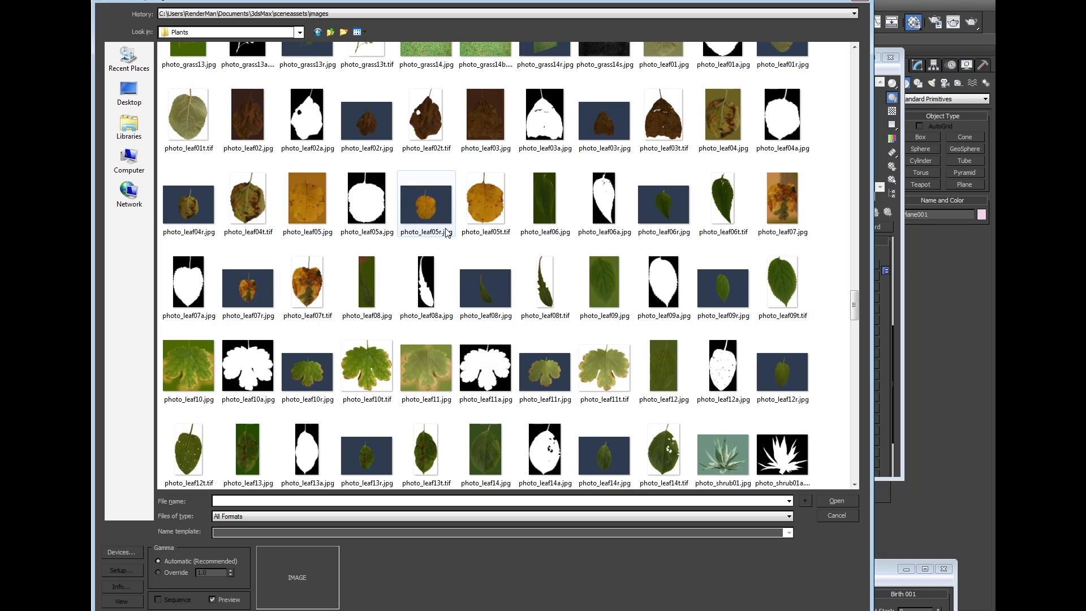
pyautogui.click(604, 287)
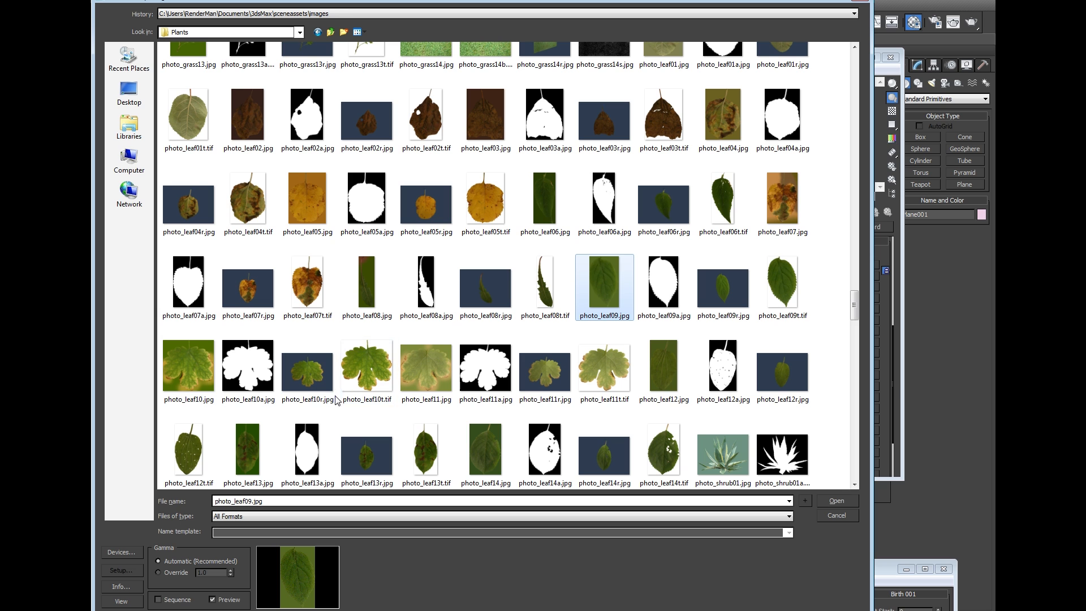
pyautogui.scroll(-3, 540, 382)
pyautogui.scroll(2, 539, 379)
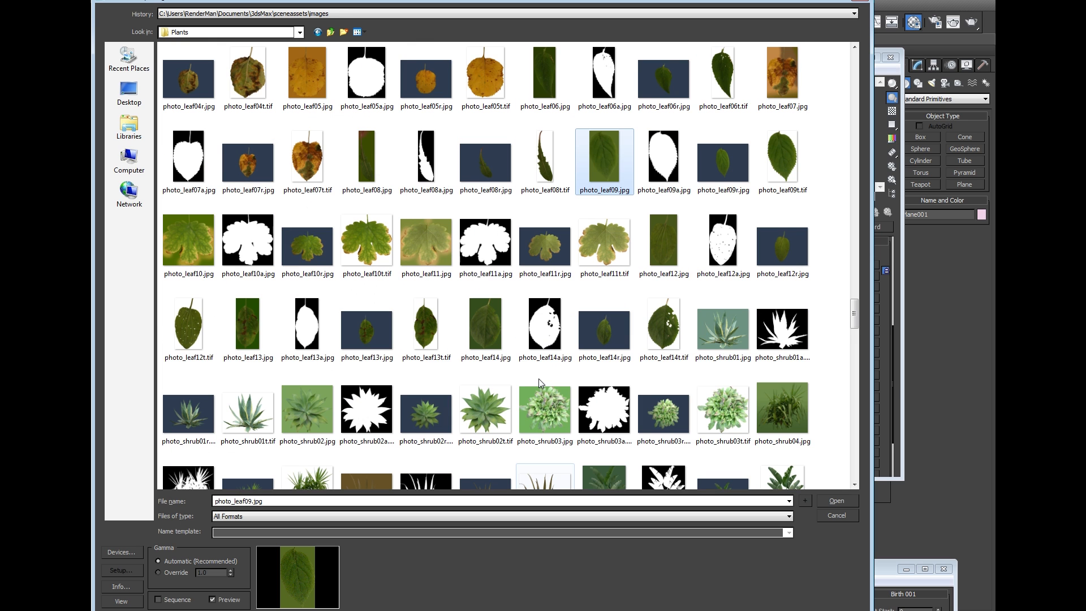
pyautogui.scroll(-2, 523, 391)
pyautogui.scroll(2, 523, 391)
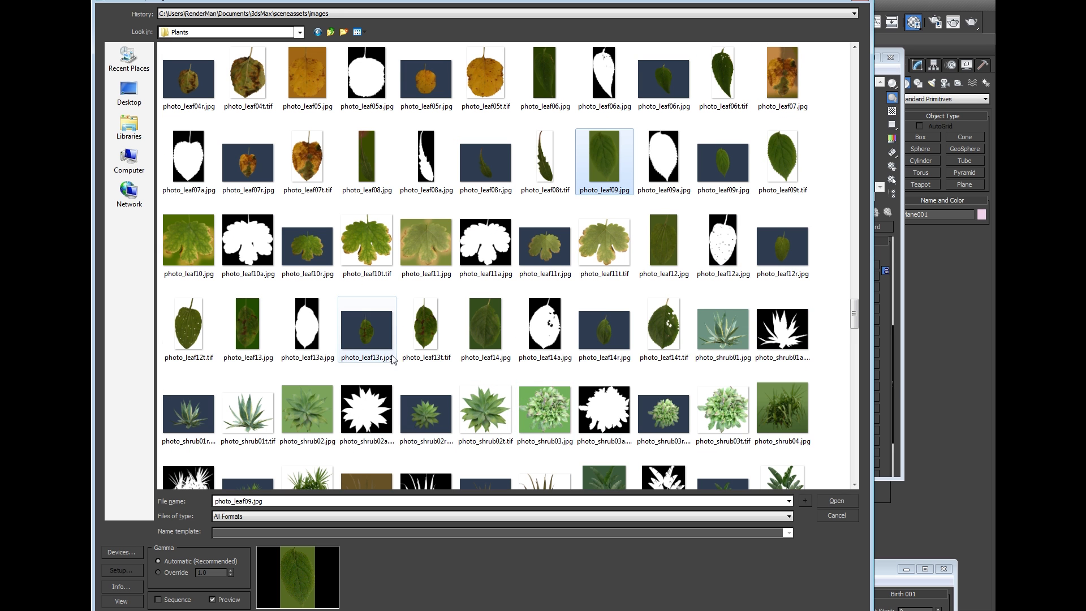
pyautogui.scroll(2, 285, 326)
pyautogui.scroll(2, 289, 326)
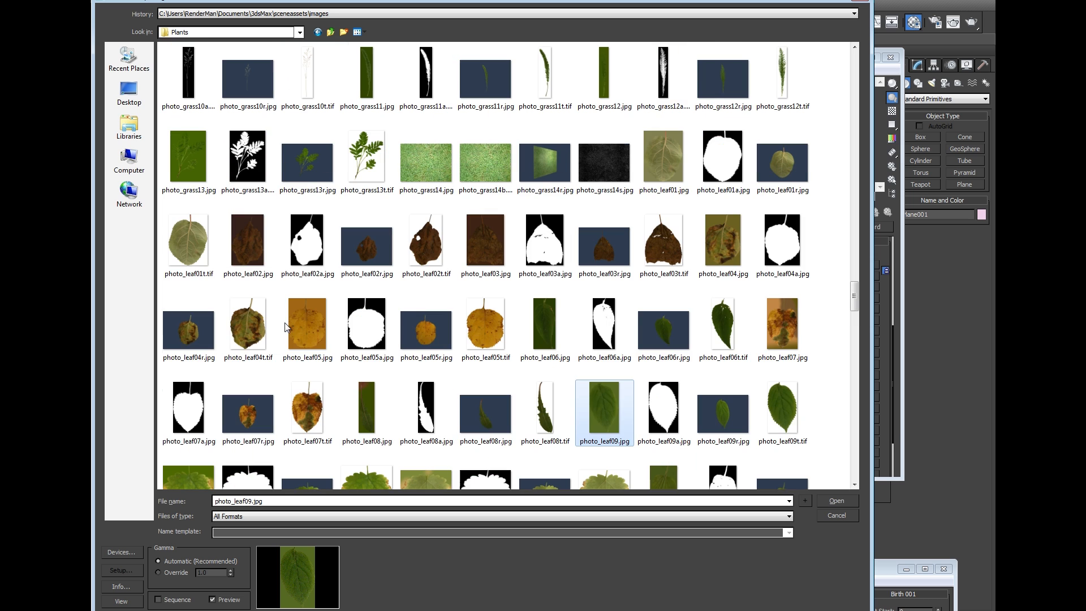
pyautogui.scroll(-4, 299, 326)
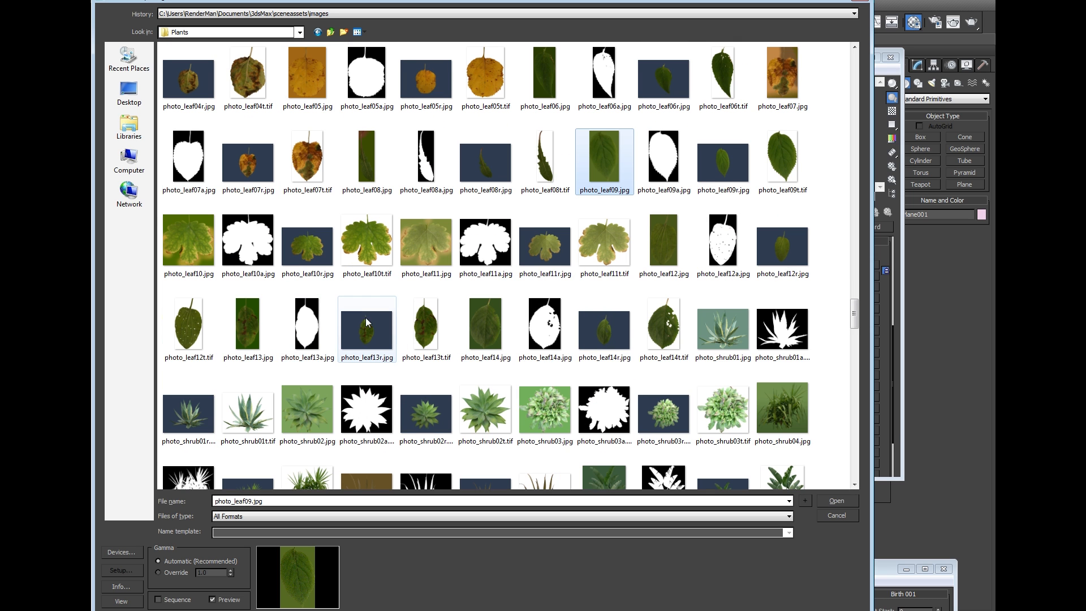
pyautogui.click(365, 248)
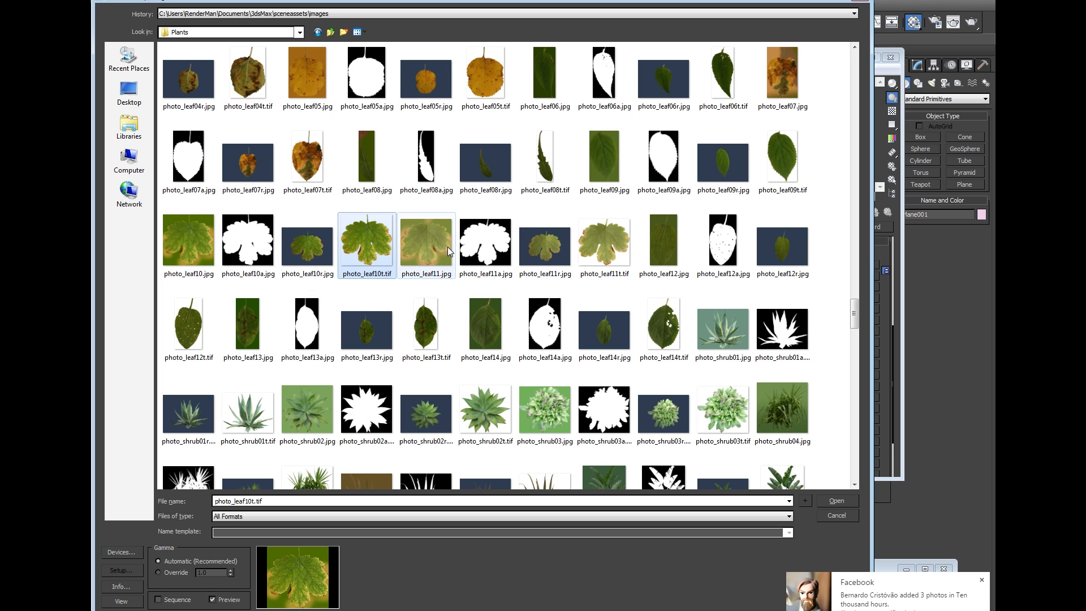
pyautogui.doubleClick(203, 244)
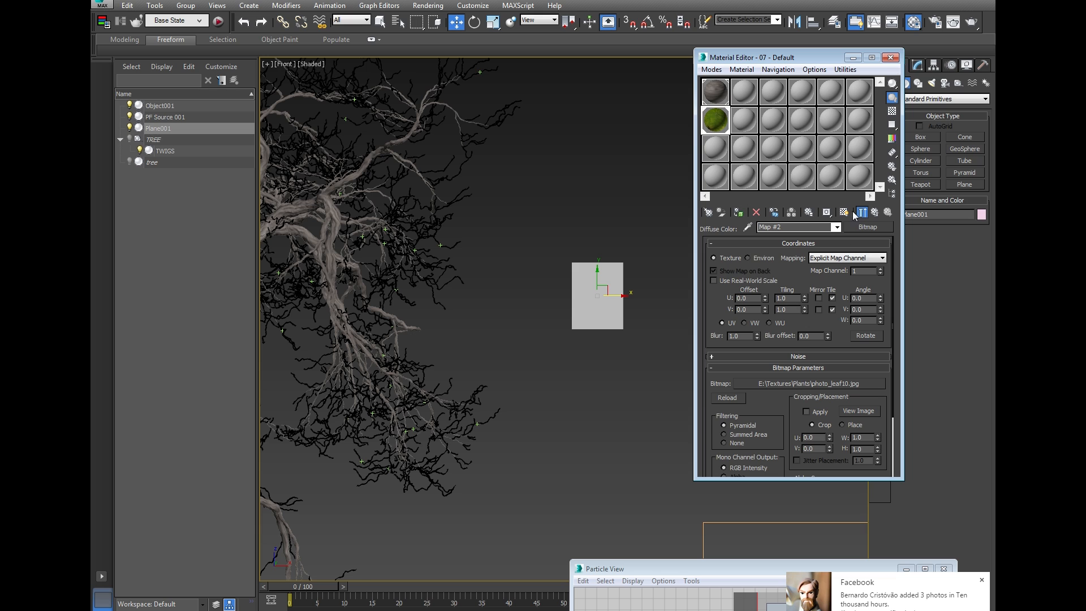
pyautogui.click(874, 213)
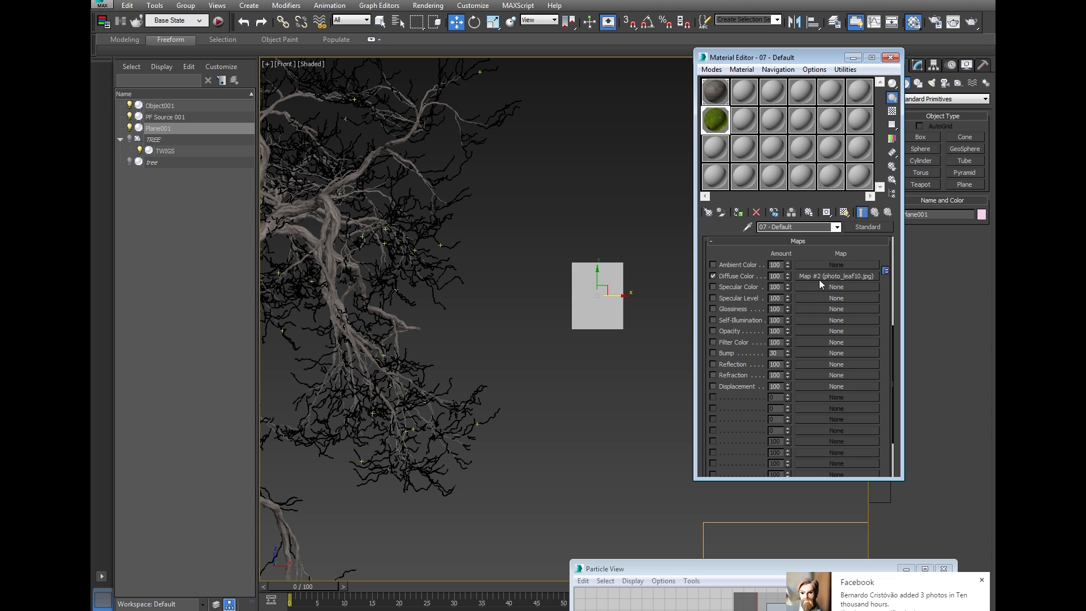
# Load photo_leaf10a.jpg as the material's Opacity bitmap and return to the parent material
pyautogui.click(735, 331)
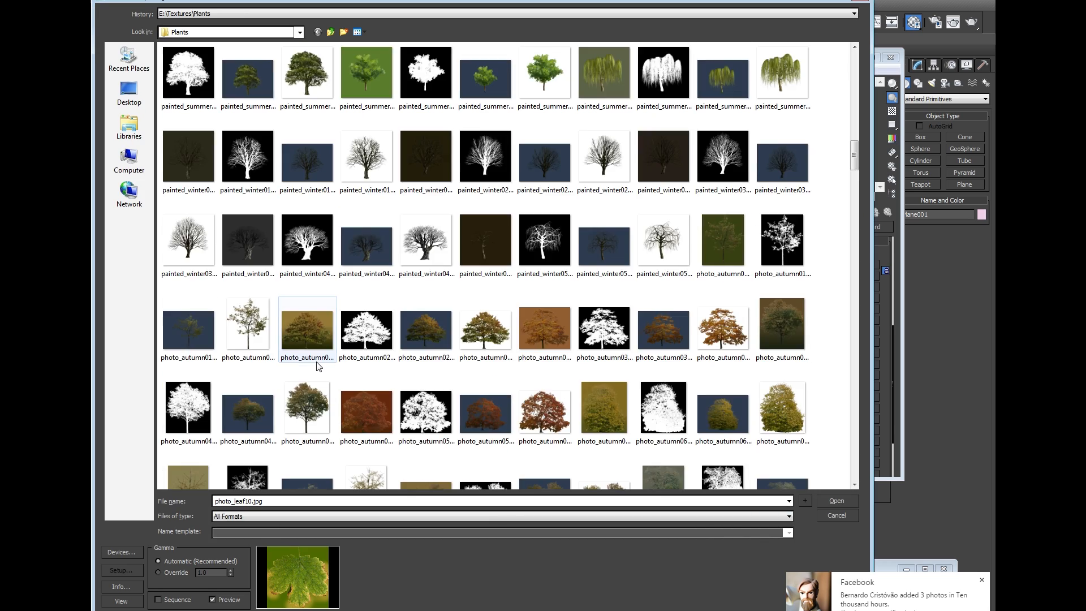
pyautogui.scroll(-15, 319, 367)
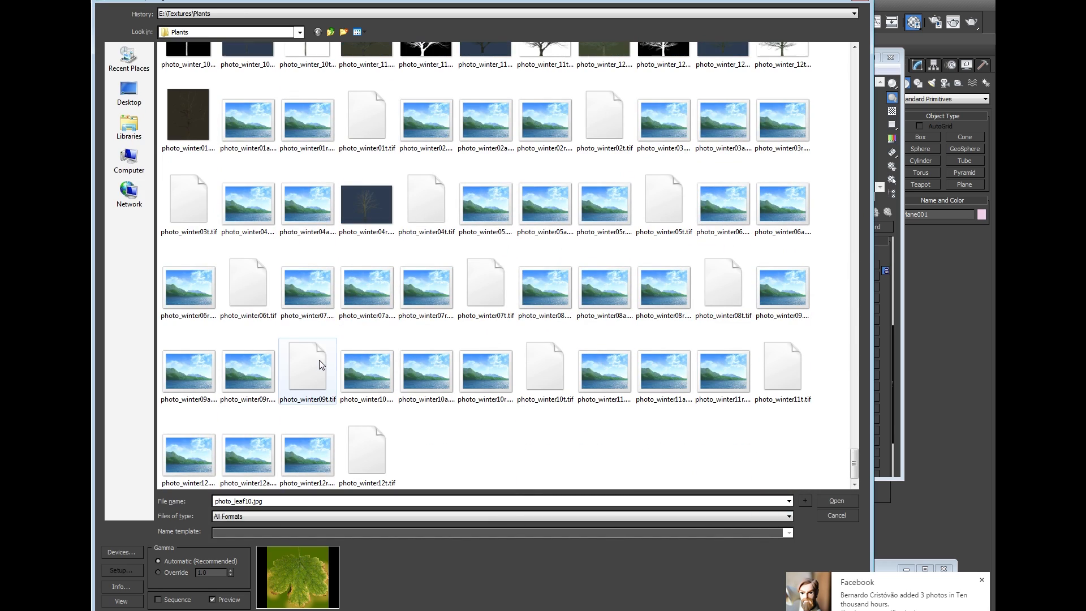
pyautogui.scroll(5, 322, 362)
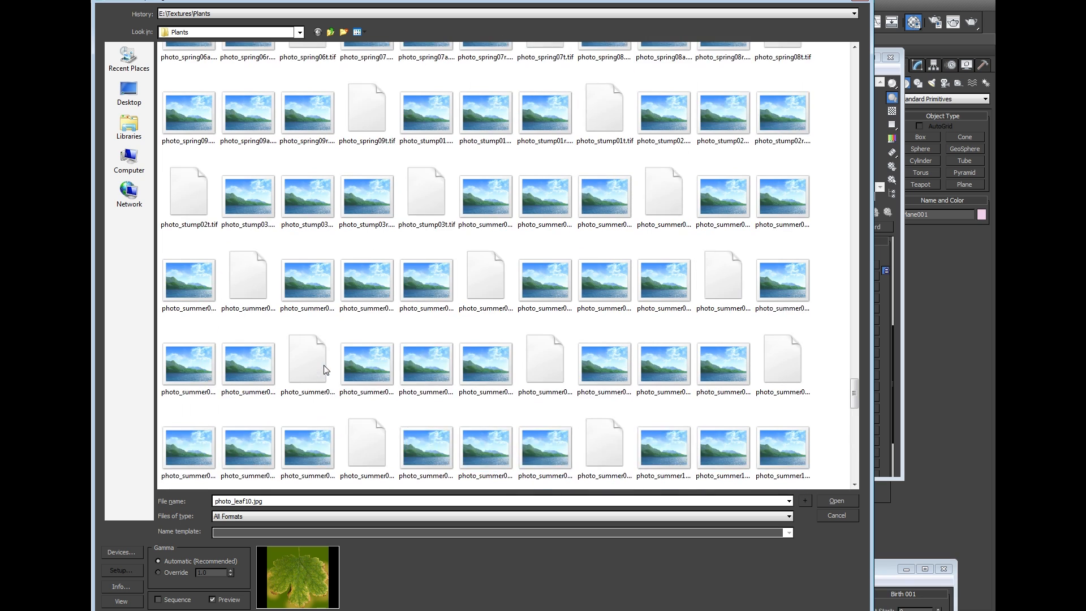
pyautogui.scroll(2, 326, 366)
pyautogui.scroll(4, 326, 339)
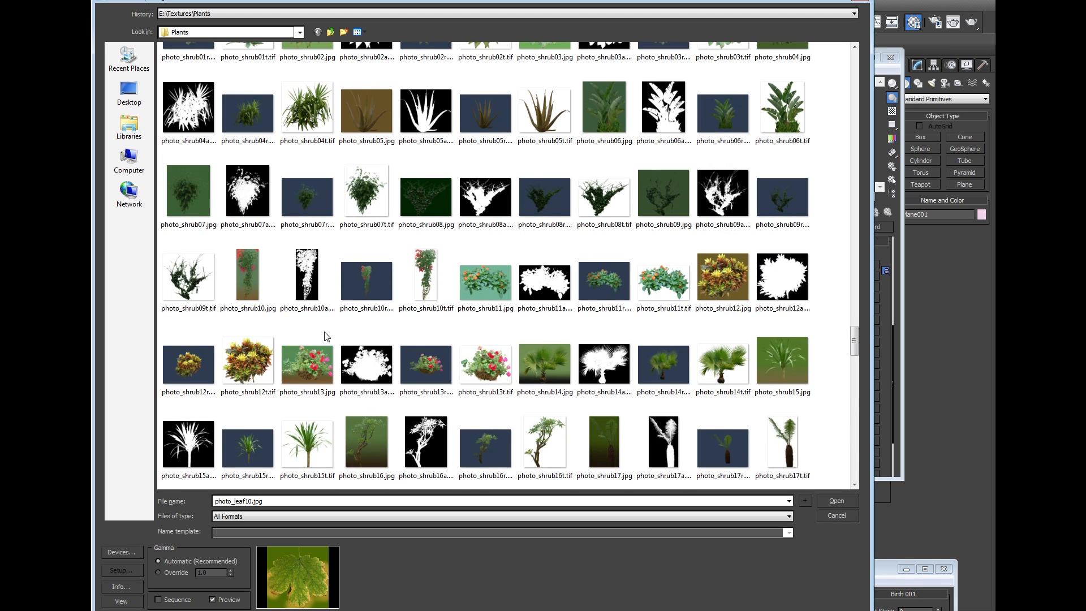
pyautogui.scroll(5, 326, 337)
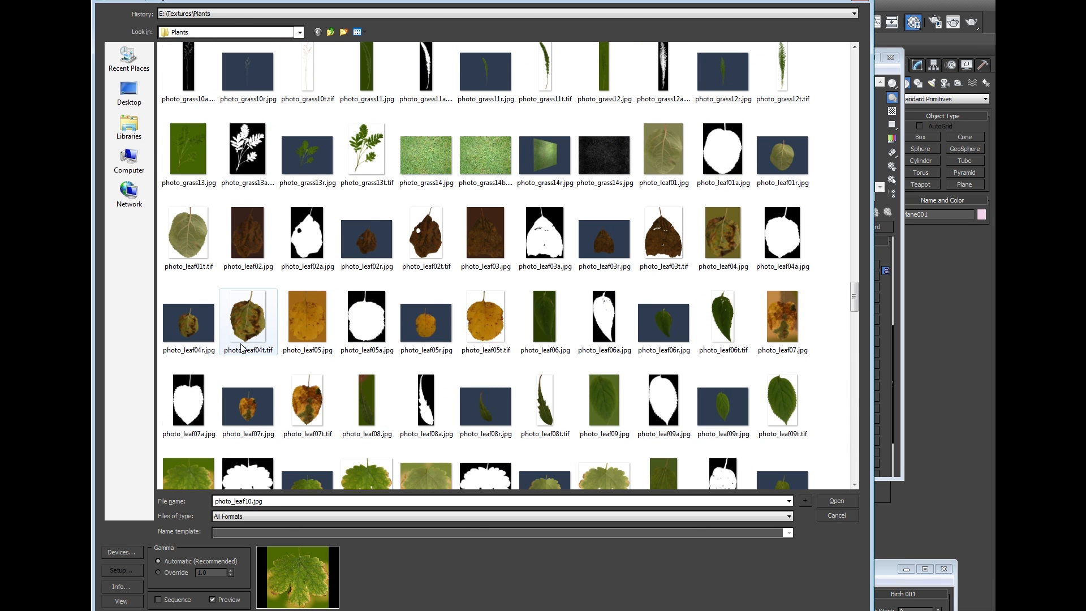
pyautogui.scroll(-3, 247, 347)
pyautogui.click(251, 241)
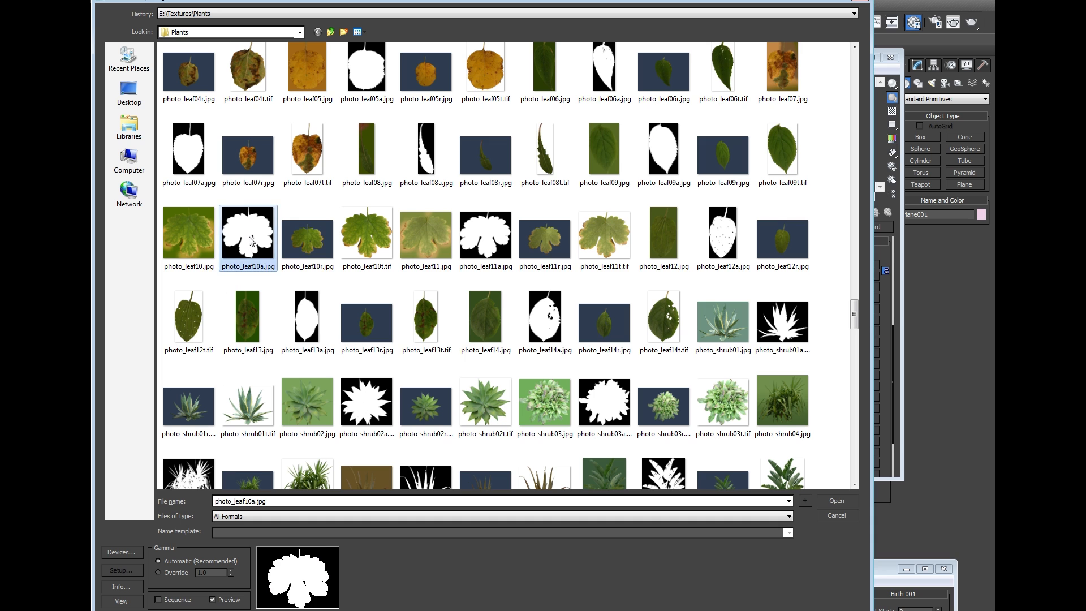
pyautogui.doubleClick(247, 242)
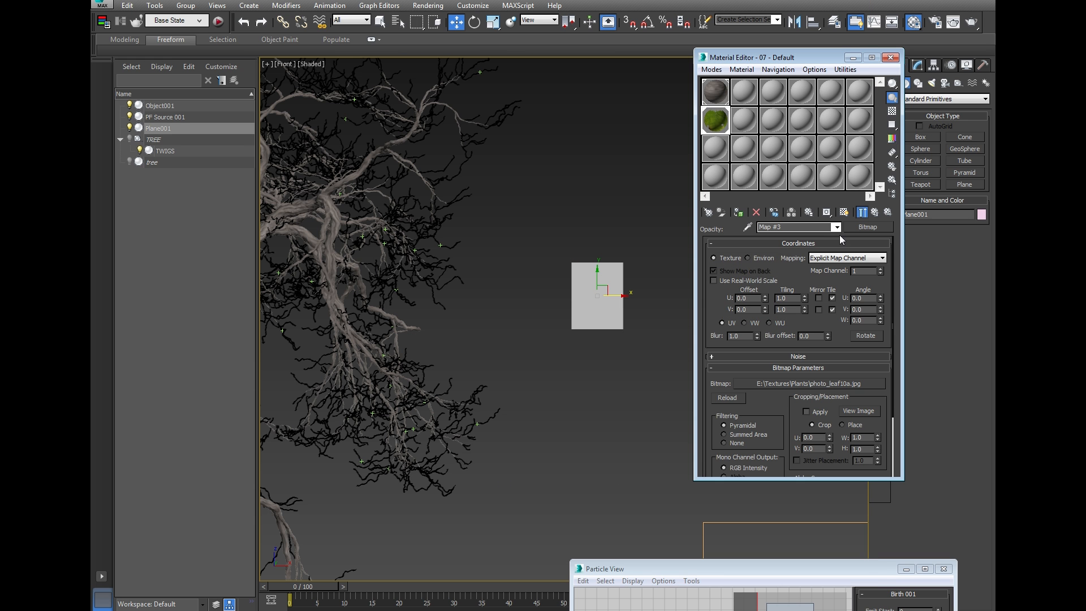
pyautogui.click(874, 212)
# Display the leaf material on the plane in the viewport and close the Material Editor
pyautogui.click(844, 212)
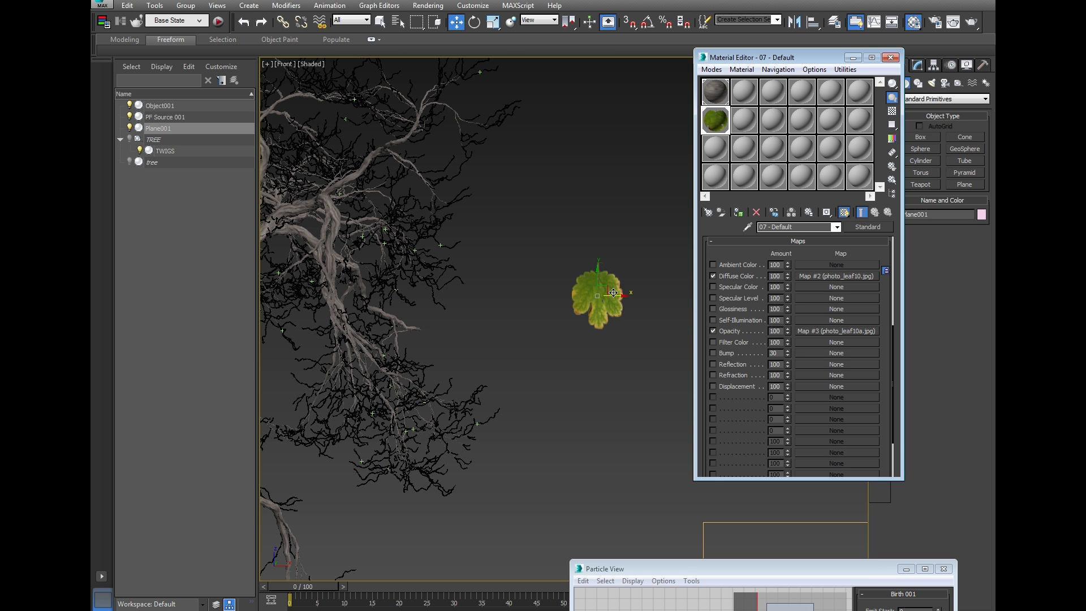
pyautogui.scroll(4, 613, 292)
pyautogui.scroll(-4, 603, 295)
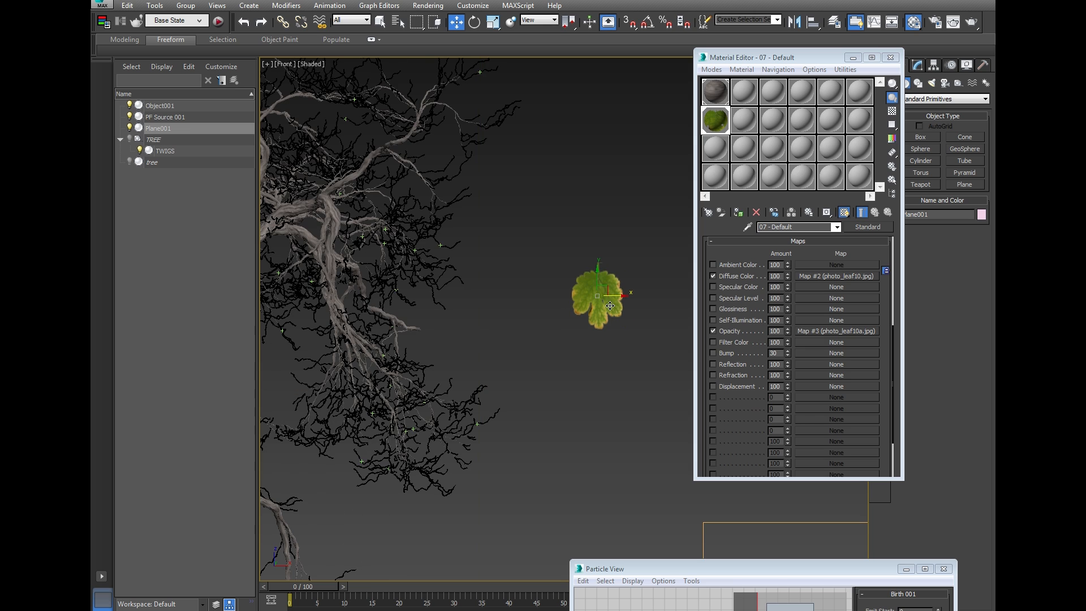
pyautogui.scroll(4, 604, 287)
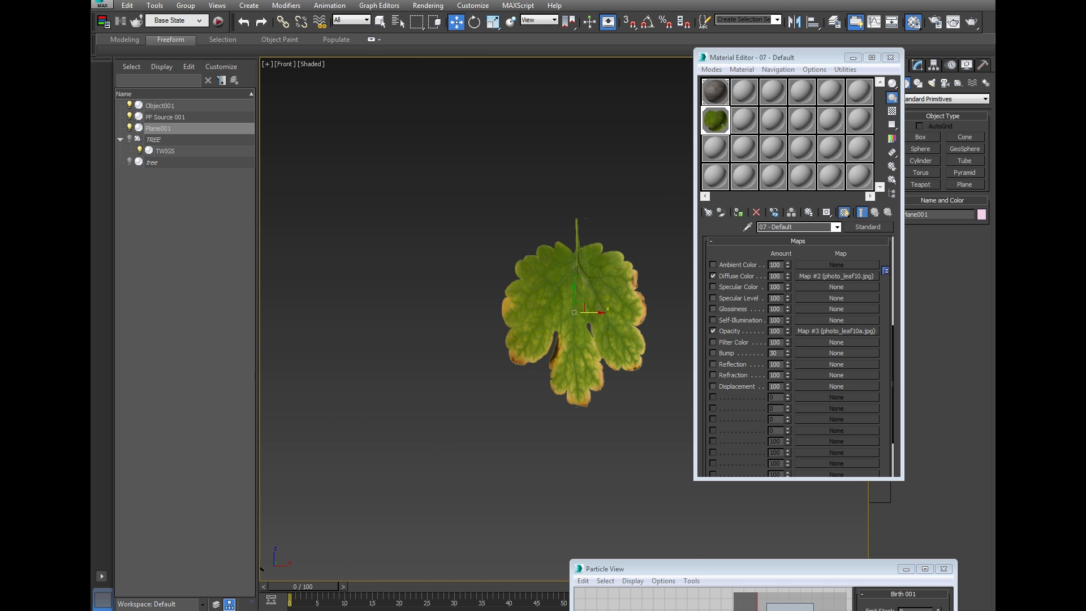
pyautogui.click(890, 57)
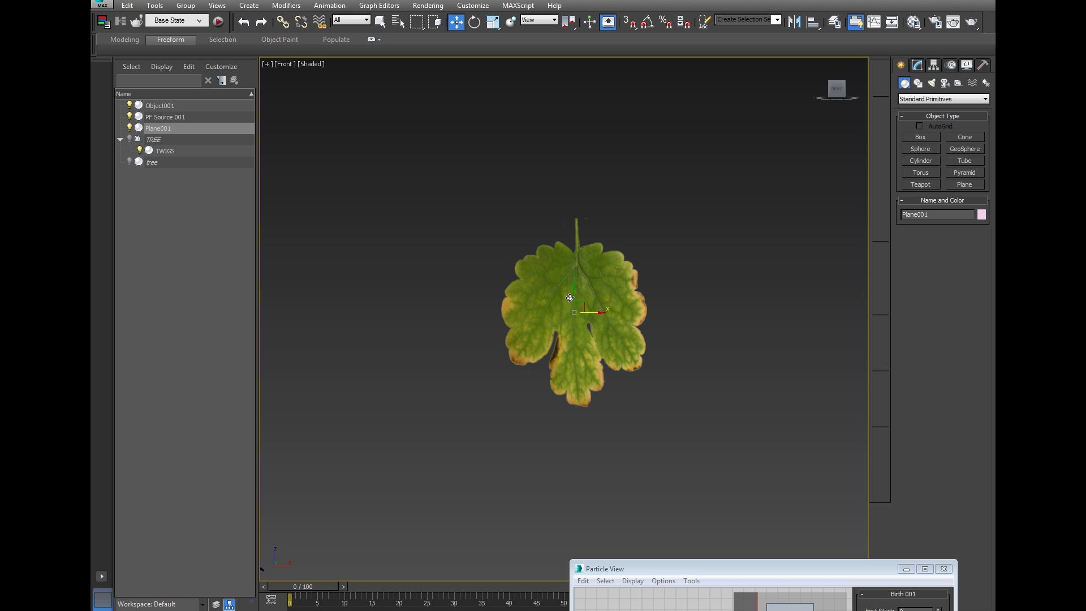
pyautogui.click(917, 65)
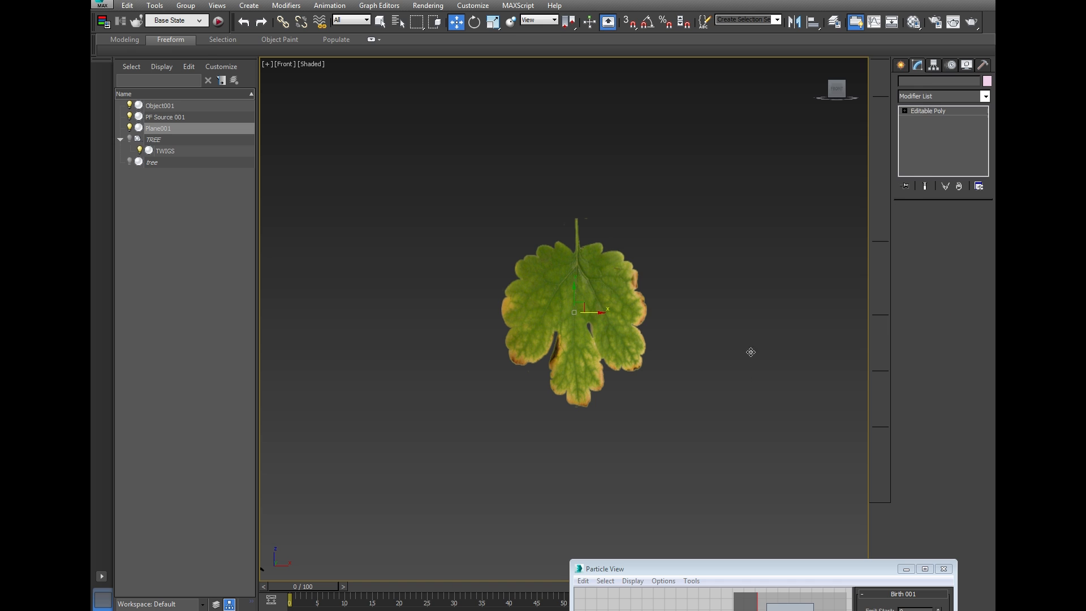
pyautogui.click(954, 224)
pyautogui.moveTo(706, 177); pyautogui.dragTo(449, 415)
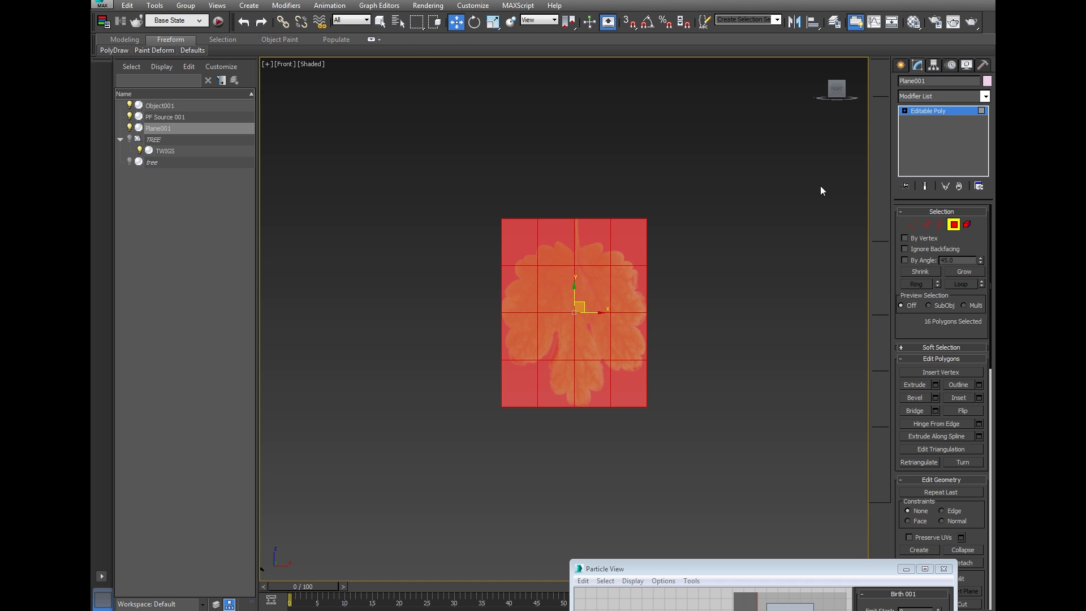
pyautogui.hotkey('ctrl', 'z')
pyautogui.hotkey('ctrl', 'z')
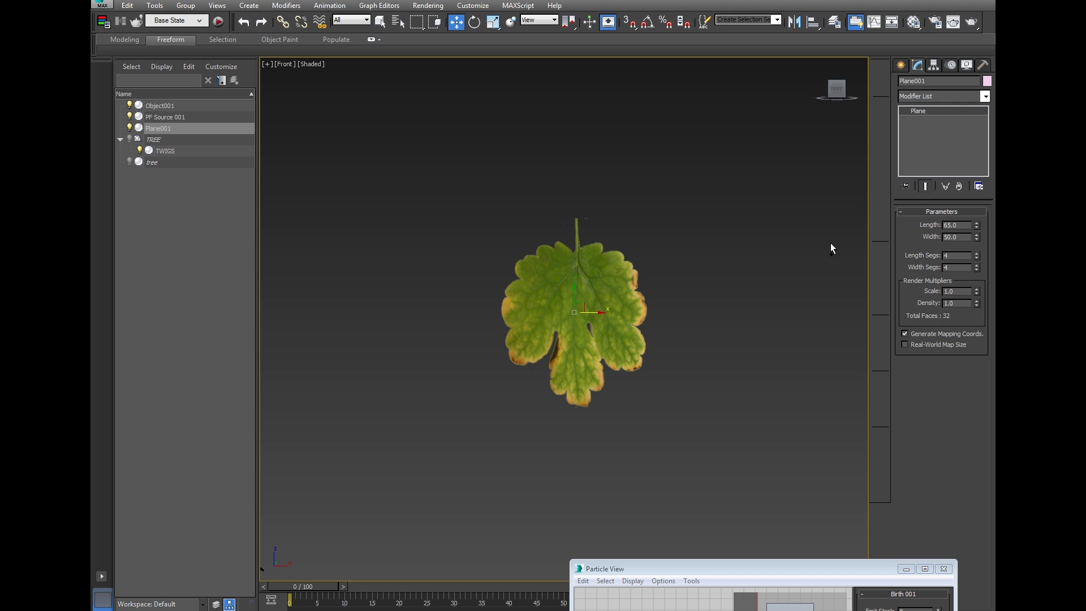
# Reduce the leaf plane to a single length and width segment and convert it to an Editable Poly
pyautogui.rightClick(976, 256)
pyautogui.click(775, 461)
# Select the plane's polygon and rotate it 180 degrees with angle snap on, so the leaf's stem points down
pyautogui.click(953, 225)
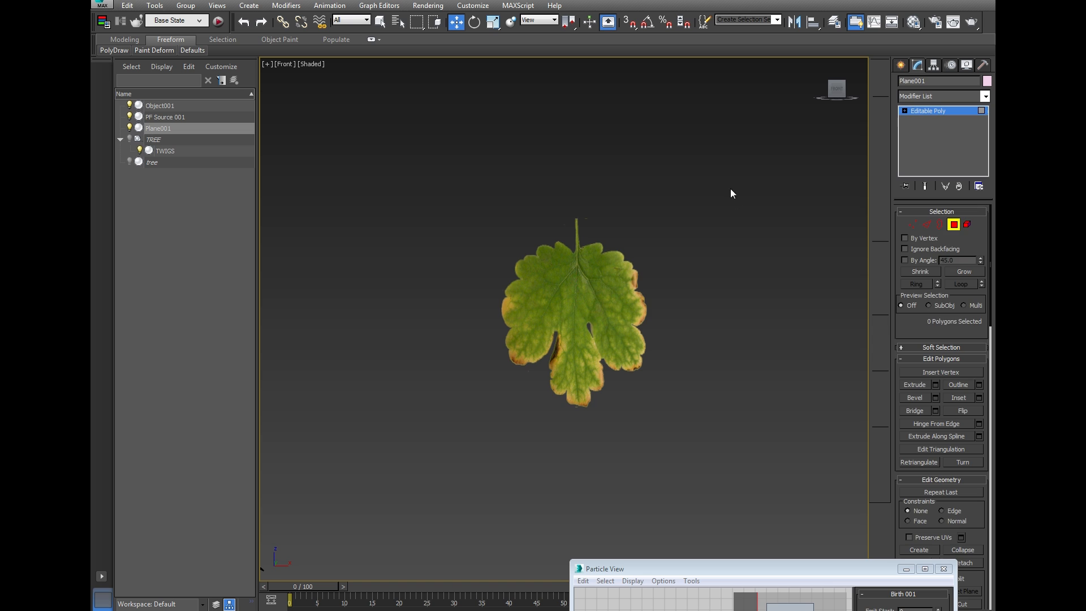
pyautogui.moveTo(731, 189); pyautogui.dragTo(407, 444)
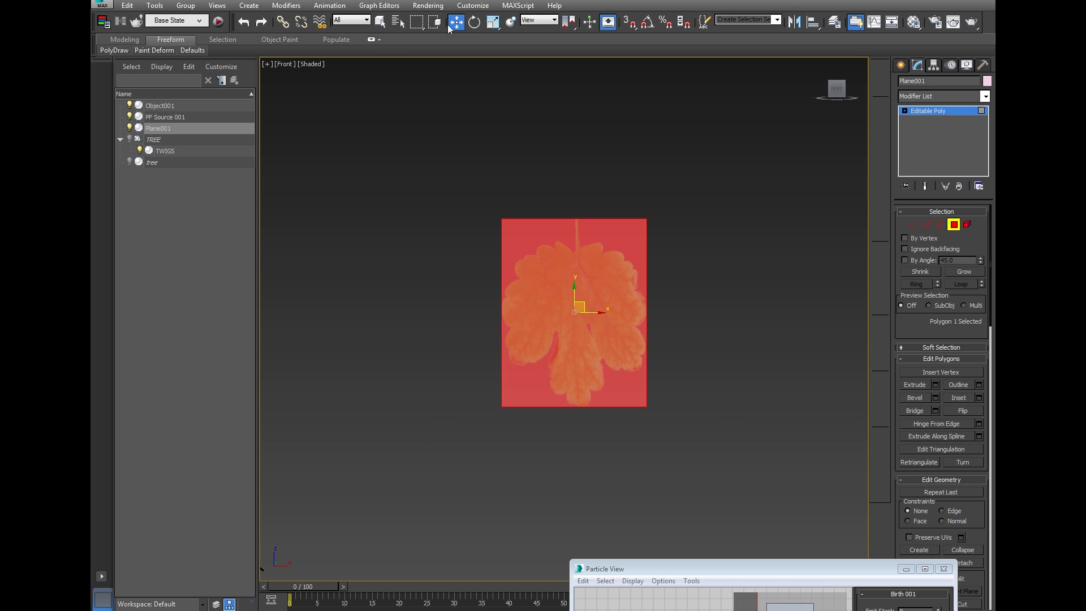
pyautogui.click(648, 21)
pyautogui.click(474, 22)
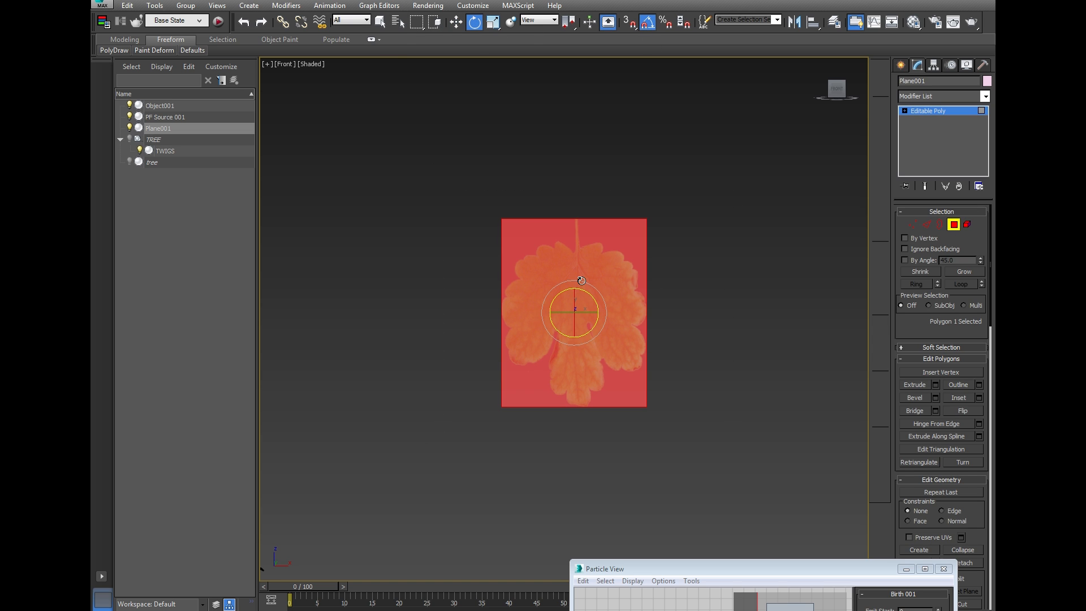
pyautogui.moveTo(587, 291); pyautogui.dragTo(635, 412)
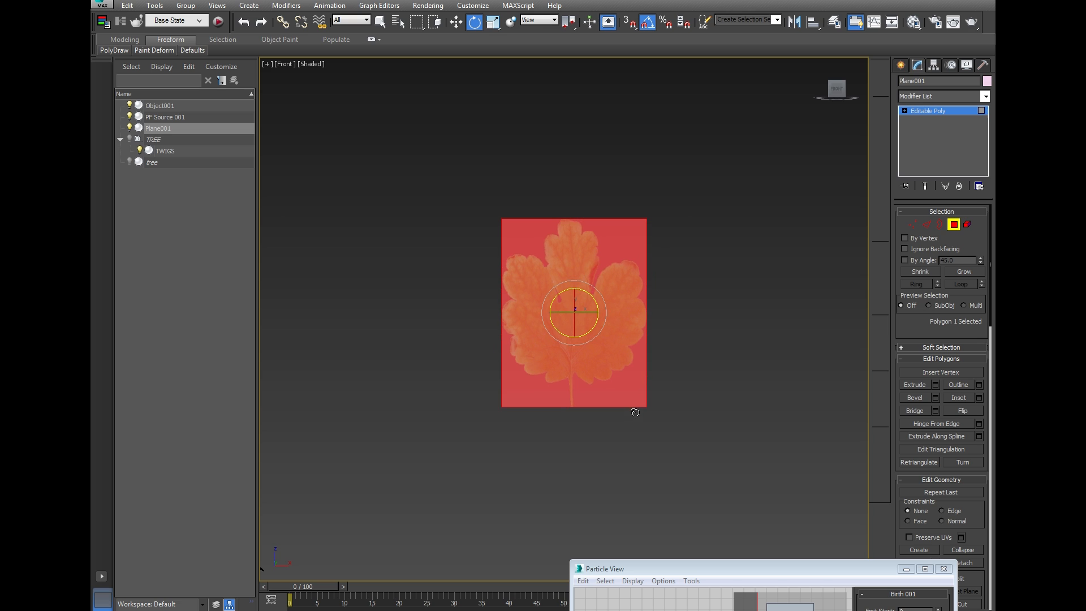
# Move the polygon straight up until the stem's base sits on the object's pivot, and leave polygon editing
pyautogui.click(455, 22)
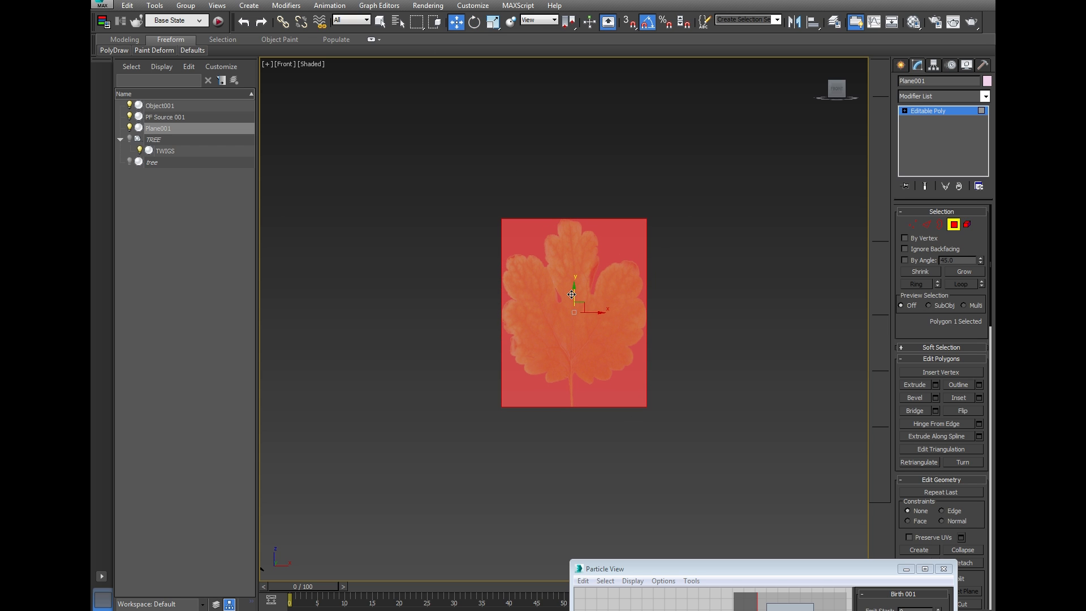
pyautogui.moveTo(574, 294); pyautogui.dragTo(576, 199)
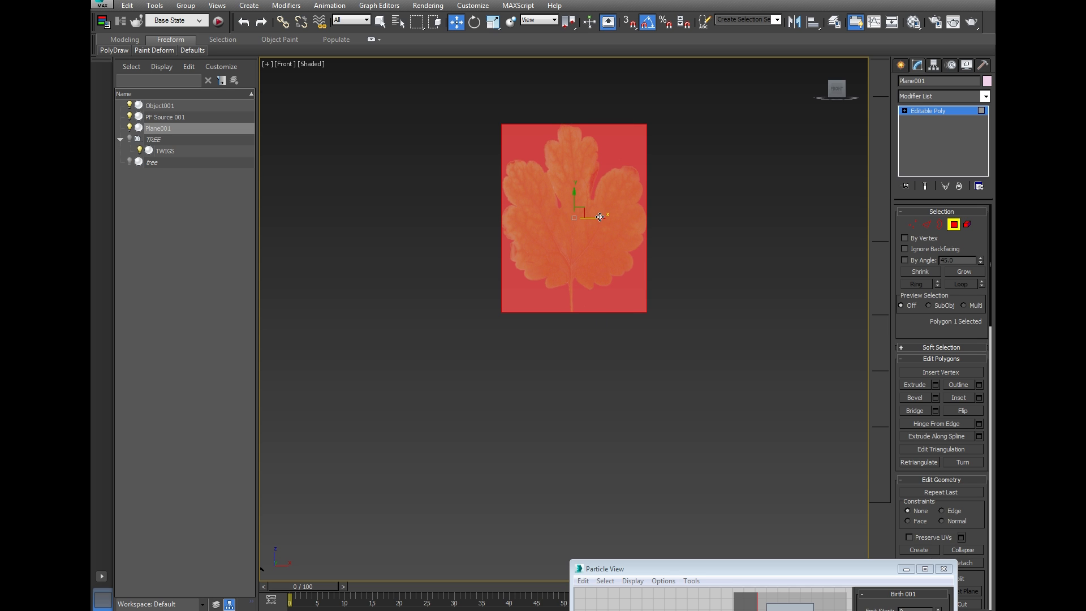
pyautogui.click(953, 224)
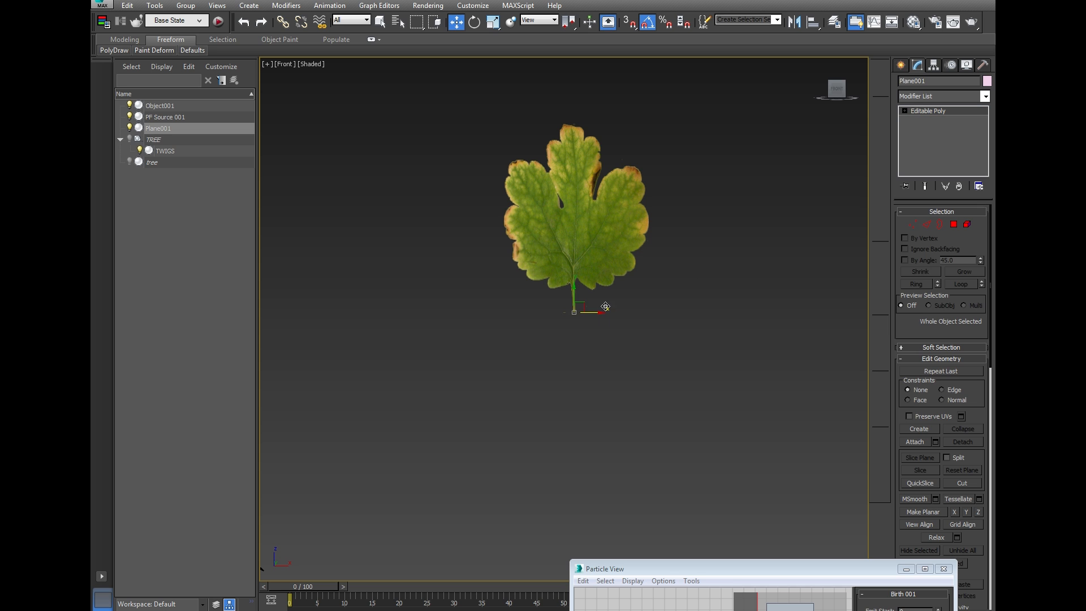
# Test the leaf's pivot by rotating the plane about its stem, and undo the rotation
pyautogui.scroll(-5, 570, 339)
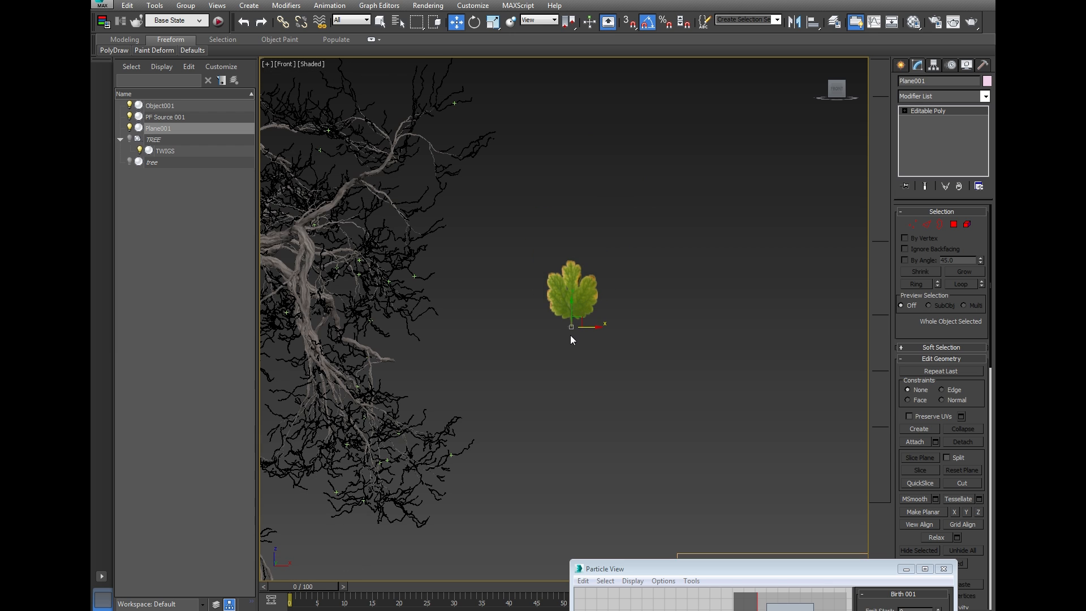
pyautogui.click(474, 21)
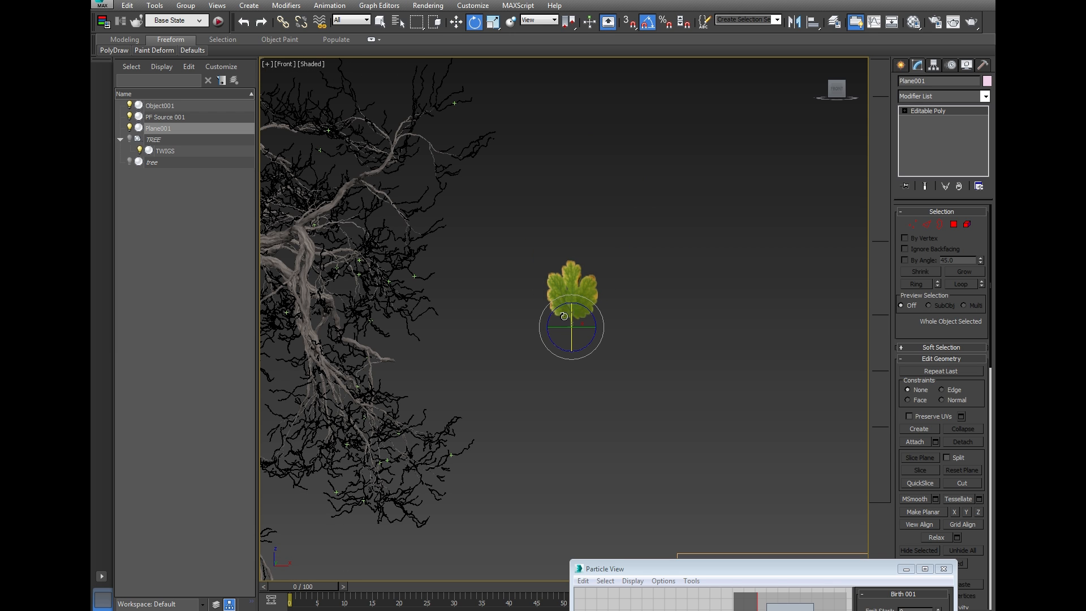
pyautogui.moveTo(563, 307)
pyautogui.mouseDown()
pyautogui.moveTo(538, 298)
pyautogui.moveTo(553, 308)
pyautogui.mouseUp()
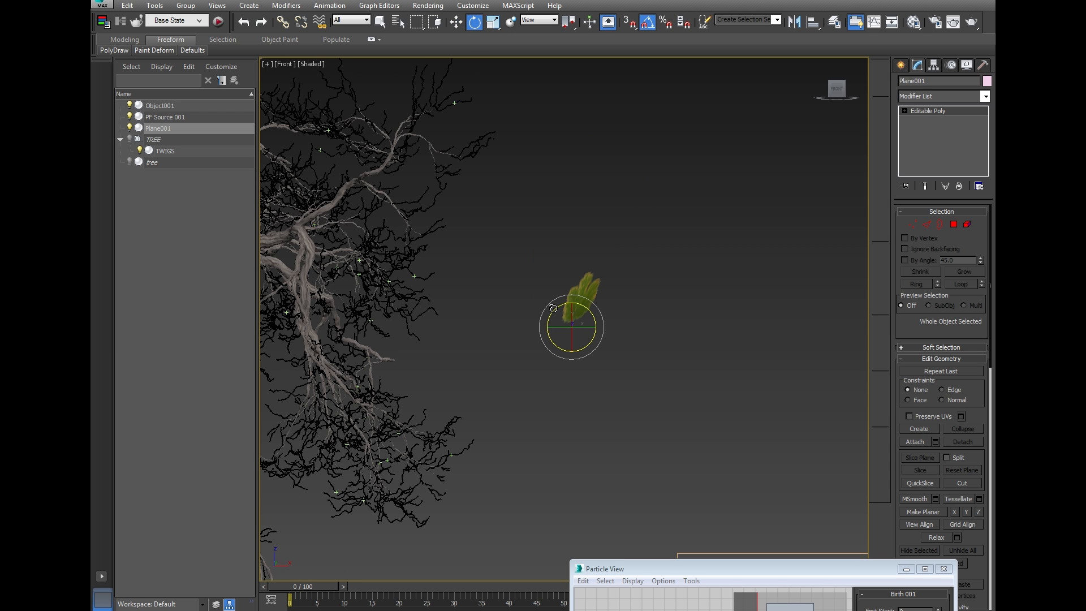
pyautogui.hotkey('ctrl', 'z')
pyautogui.hotkey('ctrl', 'z')
# Connect the leaf plane's side edges to add three evenly spaced horizontal edges, and leave edge editing
pyautogui.scroll(6, 565, 308)
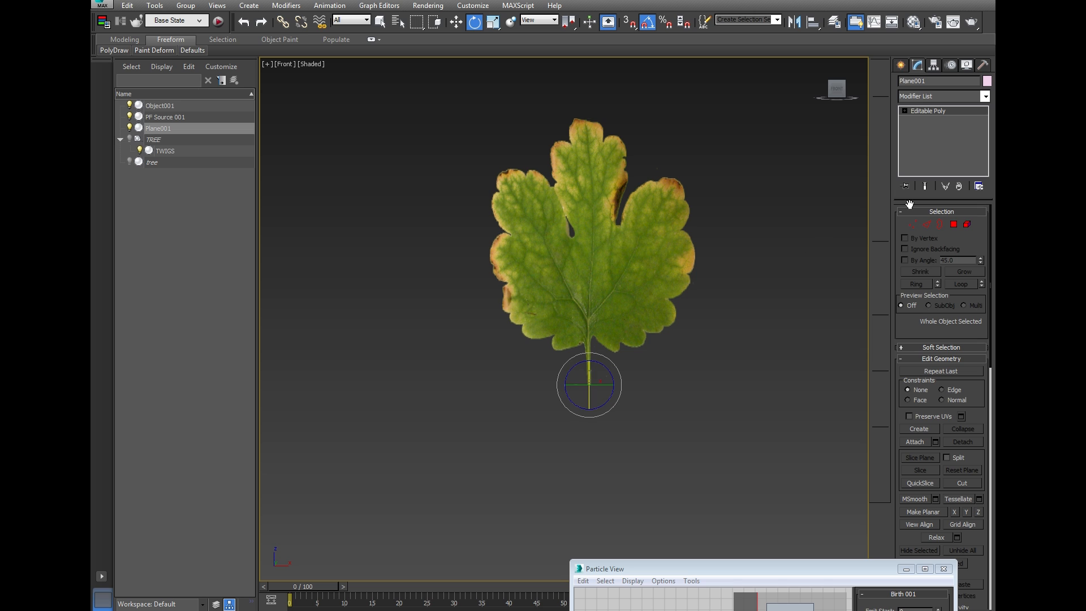
pyautogui.click(927, 225)
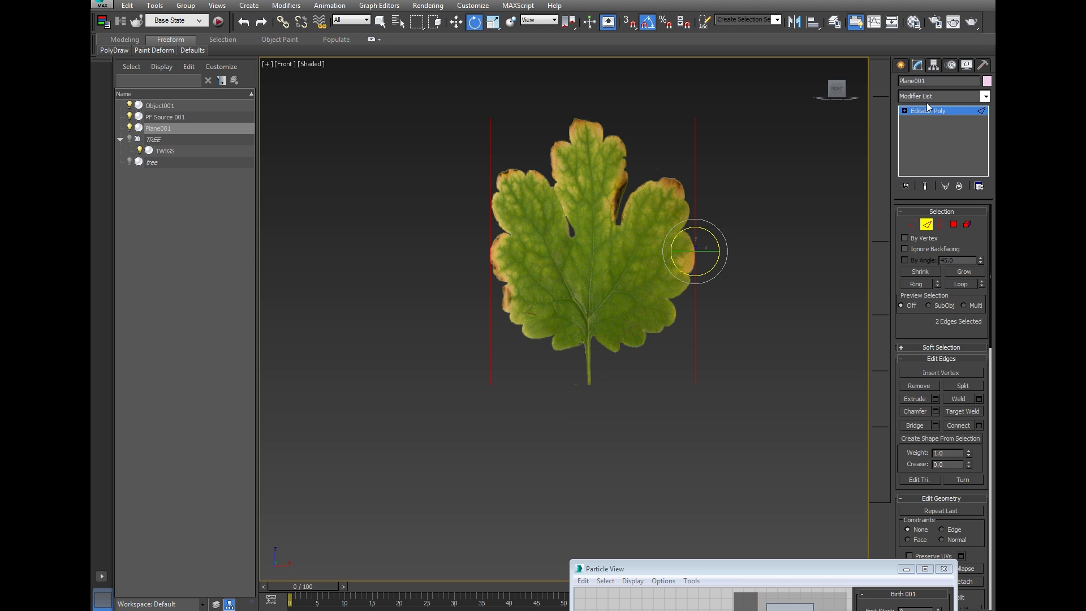
pyautogui.click(984, 97)
pyautogui.click(985, 96)
pyautogui.click(961, 425)
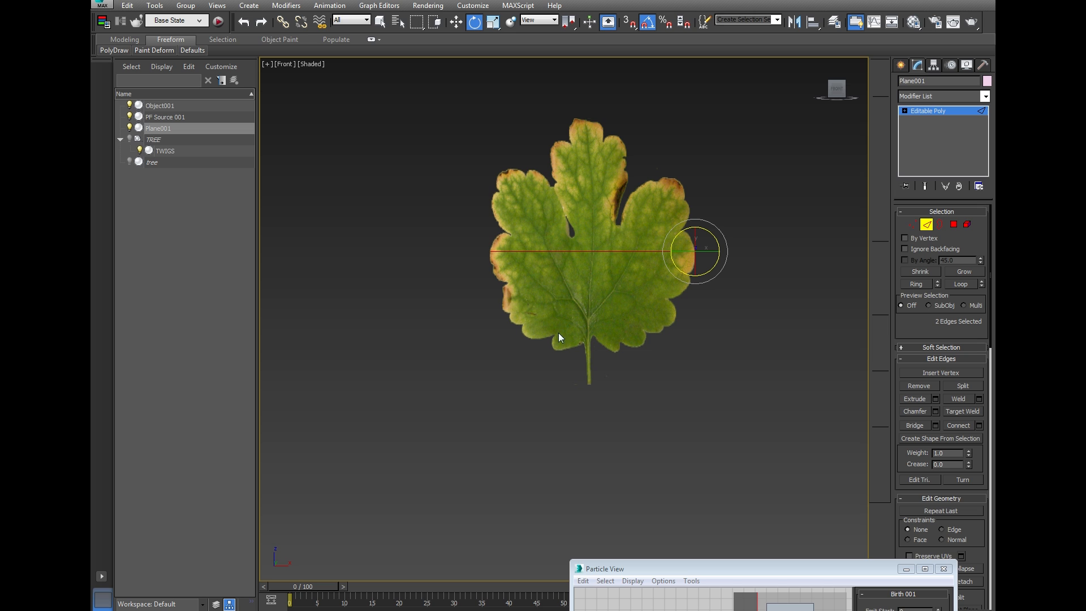
pyautogui.click(572, 322)
pyautogui.click(571, 321)
pyautogui.click(569, 362)
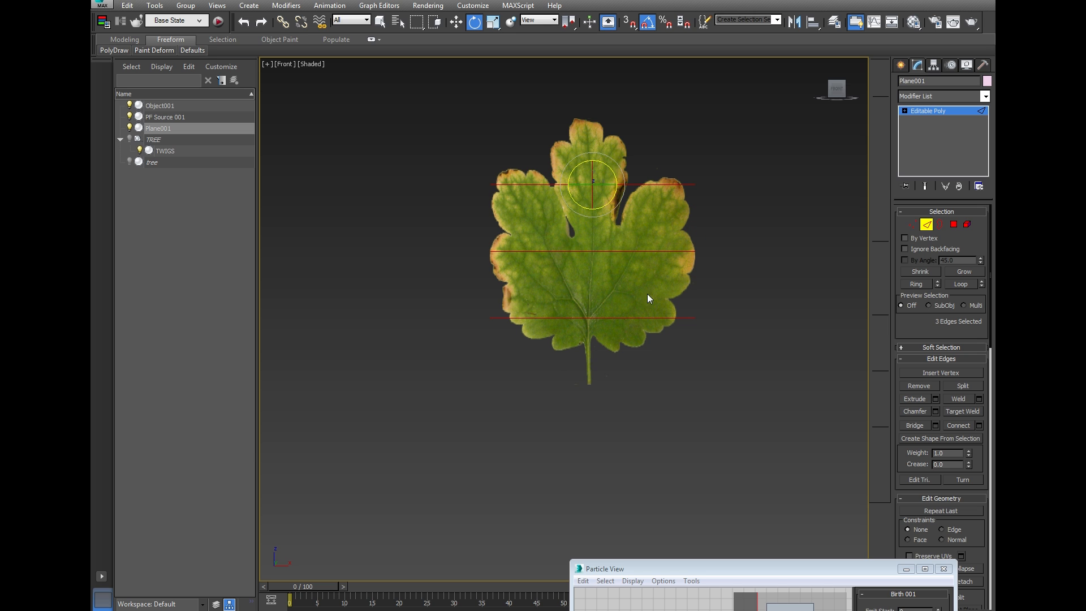
pyautogui.click(926, 225)
# Apply a Bend modifier to the leaf plane with an angle of 57.5
pyautogui.click(985, 96)
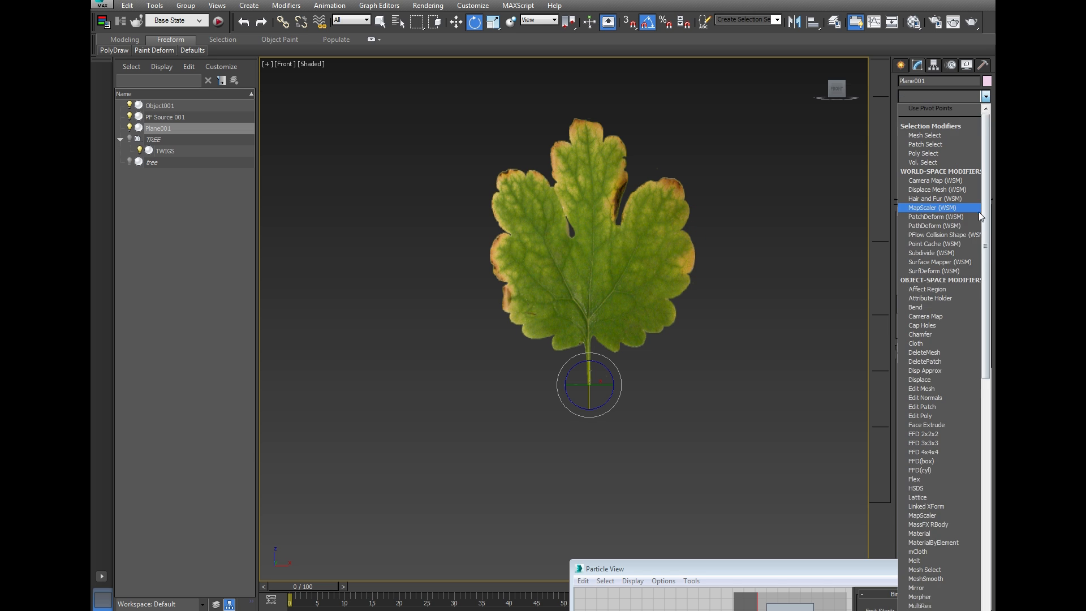
pyautogui.scroll(-2, 939, 328)
pyautogui.click(925, 282)
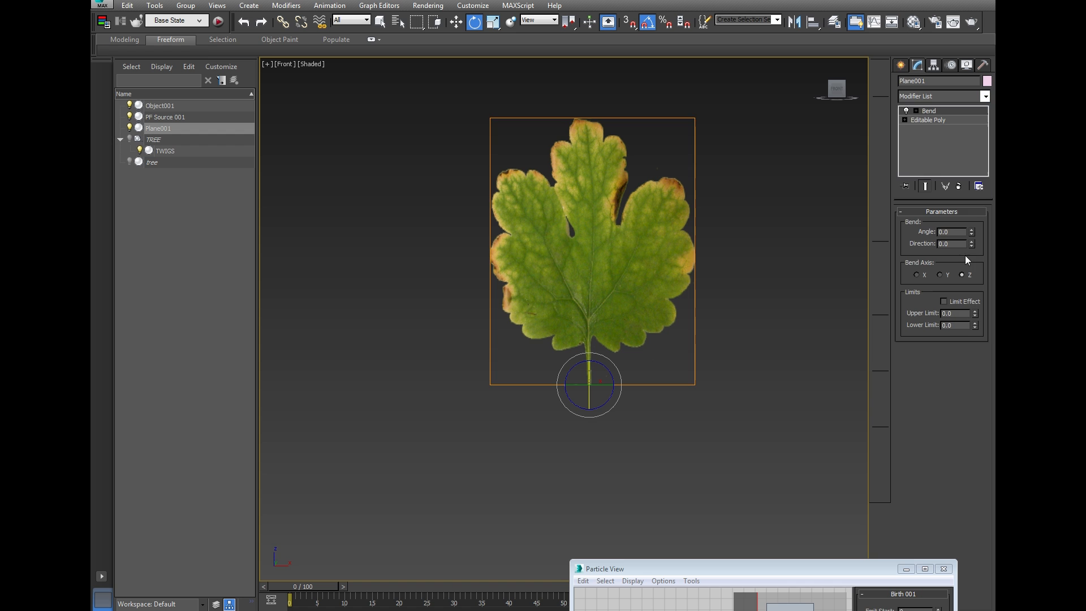
pyautogui.moveTo(971, 234); pyautogui.dragTo(972, 224)
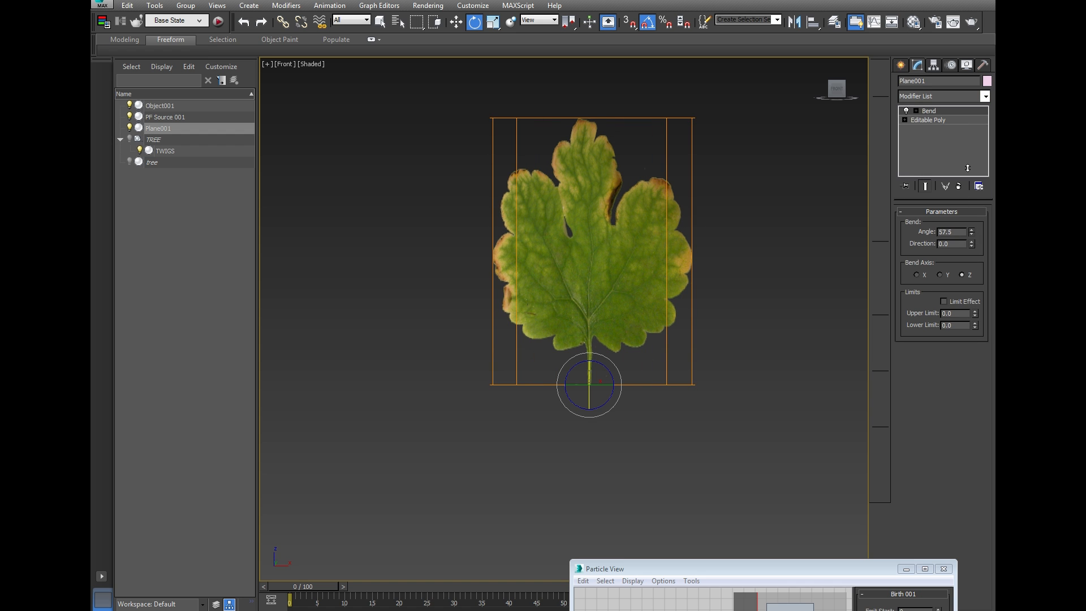
# Set the Bend modifier's angle to 50.5 and its bend axis to Y
pyautogui.hotkey('ctrl', 'r')
pyautogui.moveTo(633, 268); pyautogui.dragTo(606, 280)
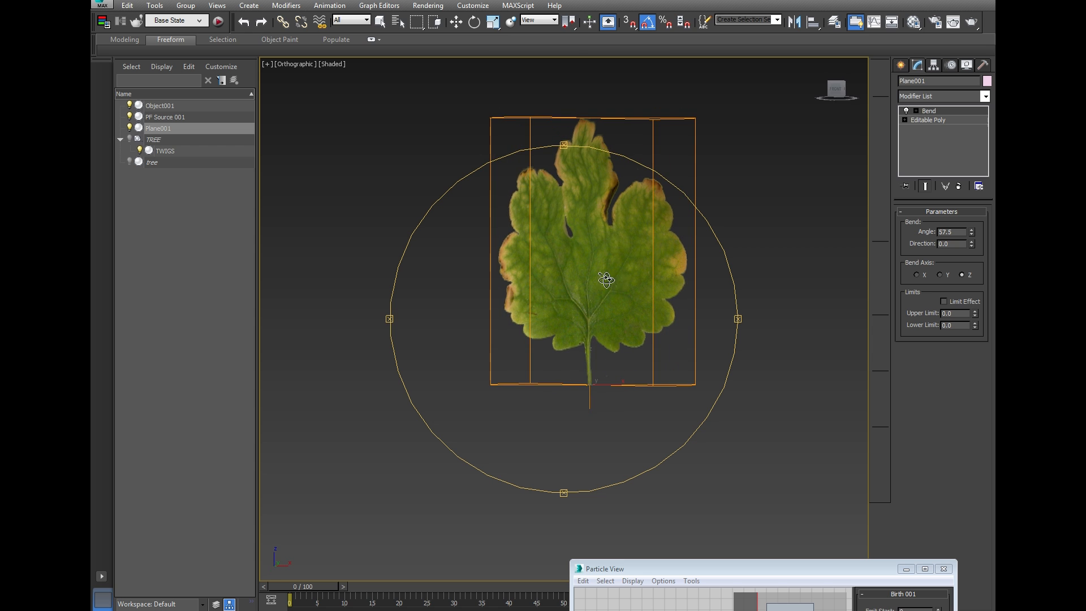
pyautogui.moveTo(972, 237); pyautogui.dragTo(971, 241)
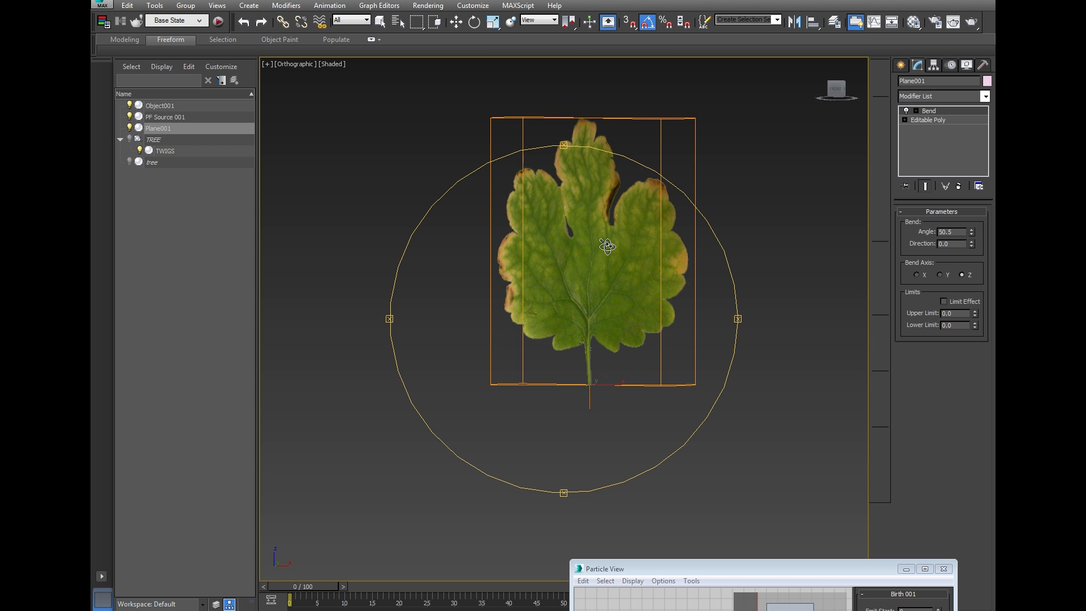
pyautogui.moveTo(607, 247); pyautogui.dragTo(603, 281)
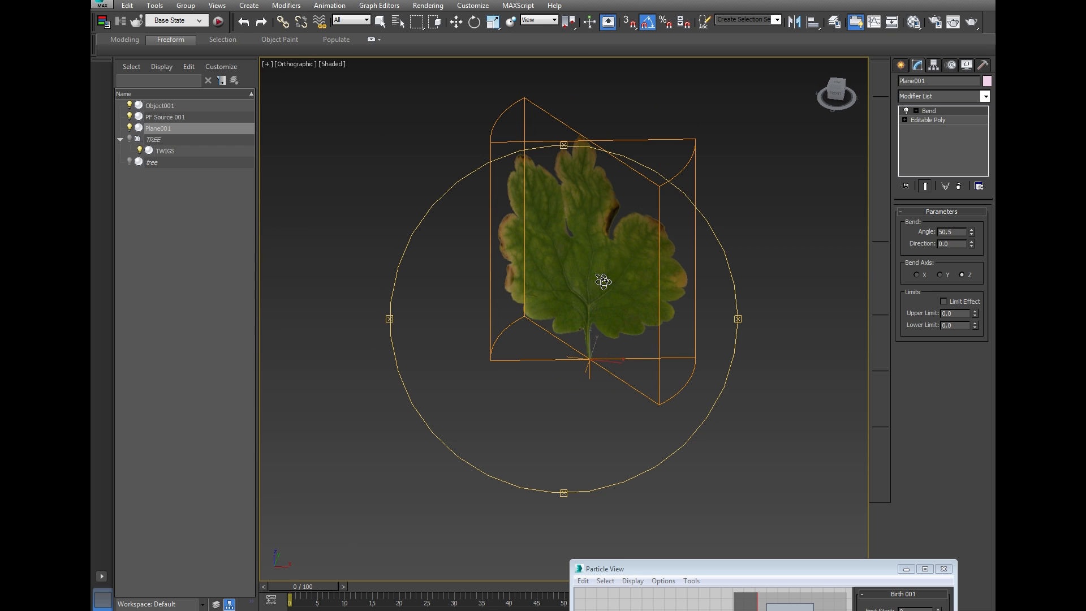
pyautogui.click(943, 276)
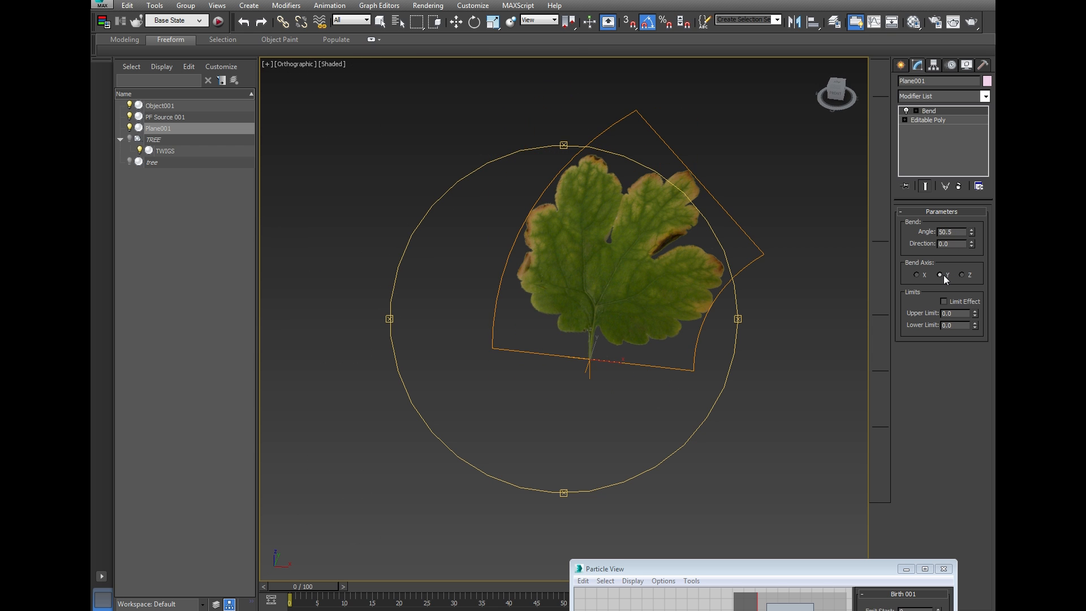
# Try a direction of -90 for the leaf plane's Bend modifier
pyautogui.doubleClick(950, 243)
pyautogui.write('-')
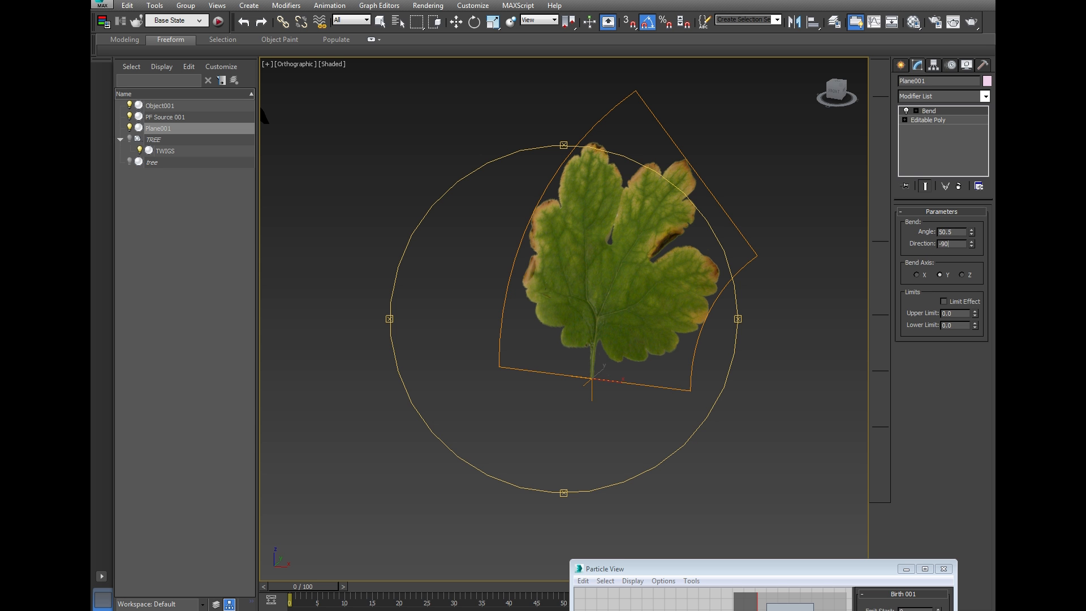
pyautogui.write('90')
pyautogui.press('Return')
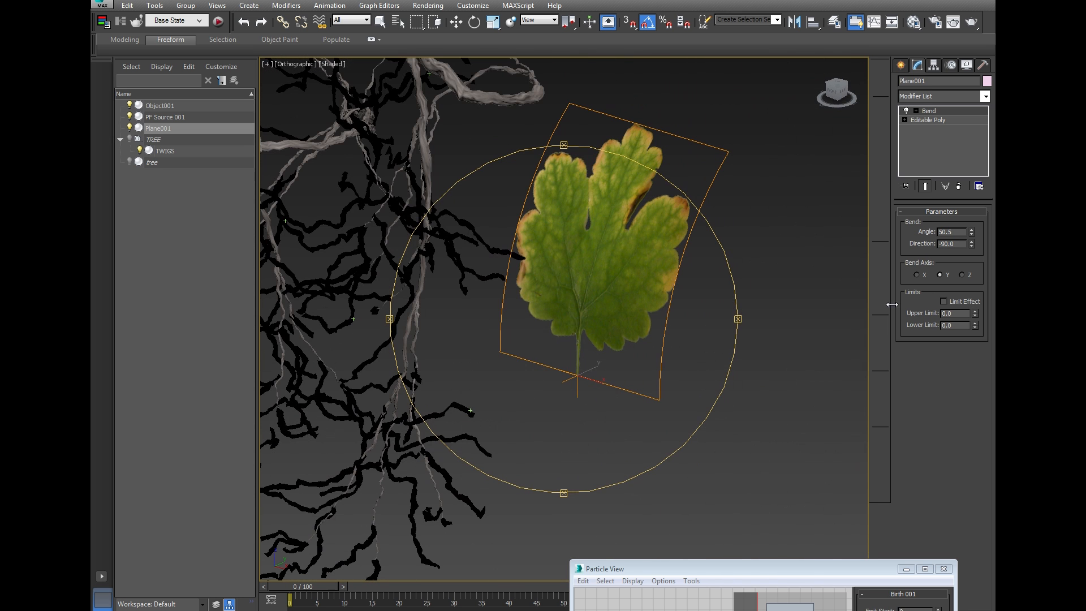
# Set the direction of the leaf plane's Bend modifier to 90
pyautogui.doubleClick(954, 244)
pyautogui.write('90')
pyautogui.press('Return')
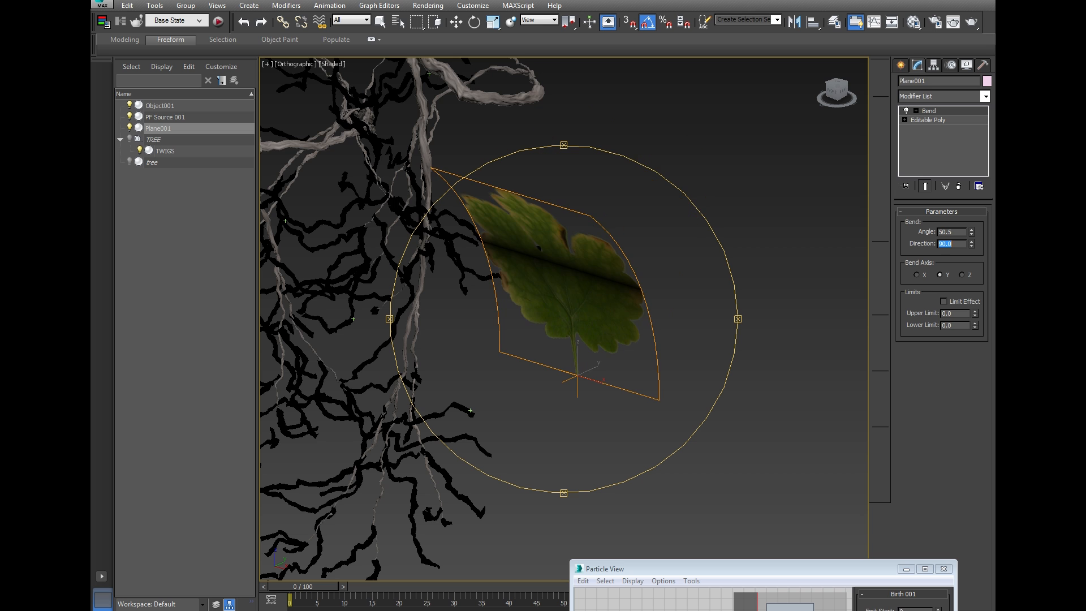
# Examine the bent leaf from several angles beside the tree, deselect it and frame the whole scene
pyautogui.moveTo(426, 324); pyautogui.dragTo(513, 294)
pyautogui.scroll(-4, 513, 294)
pyautogui.moveTo(516, 331); pyautogui.dragTo(591, 287, button='middle')
pyautogui.scroll(-2, 591, 288)
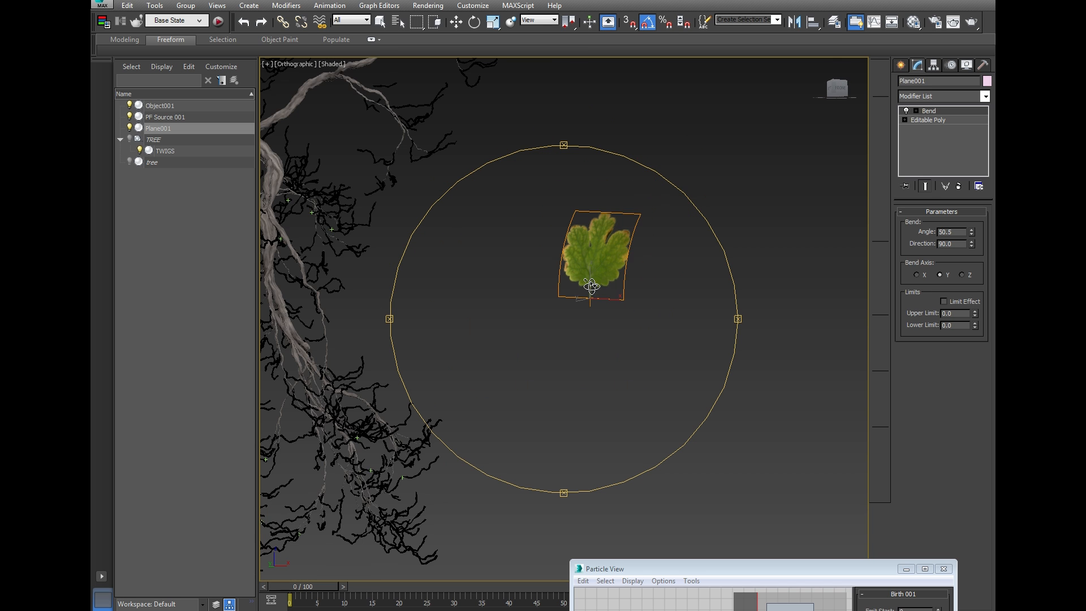
pyautogui.scroll(-2, 530, 301)
pyautogui.moveTo(521, 308); pyautogui.dragTo(509, 309)
pyautogui.moveTo(509, 309); pyautogui.dragTo(599, 256, button='middle')
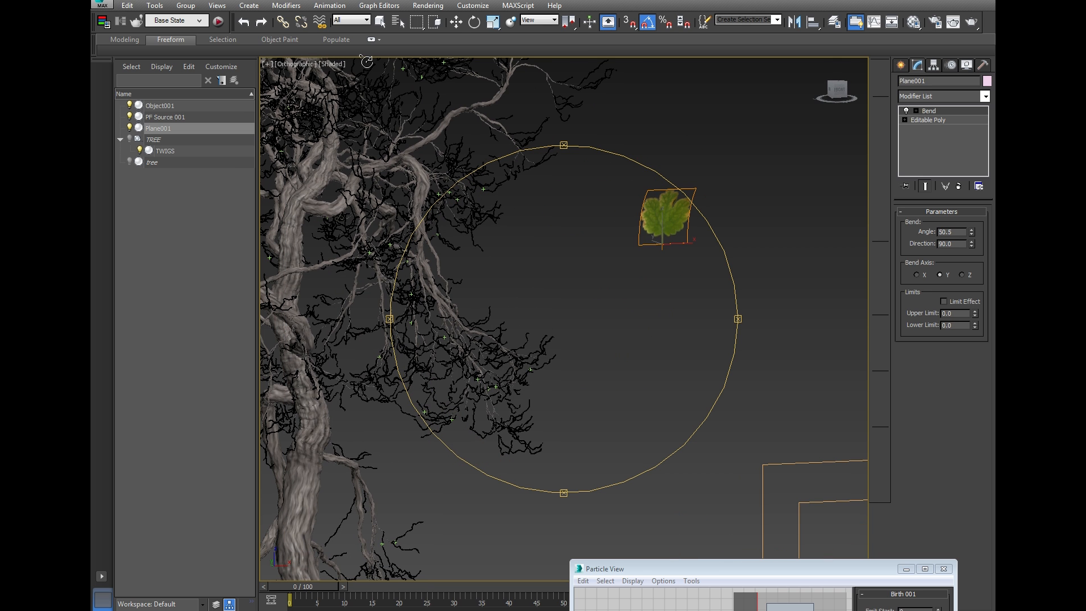
pyautogui.click(456, 22)
pyautogui.click(516, 280)
pyautogui.press('z')
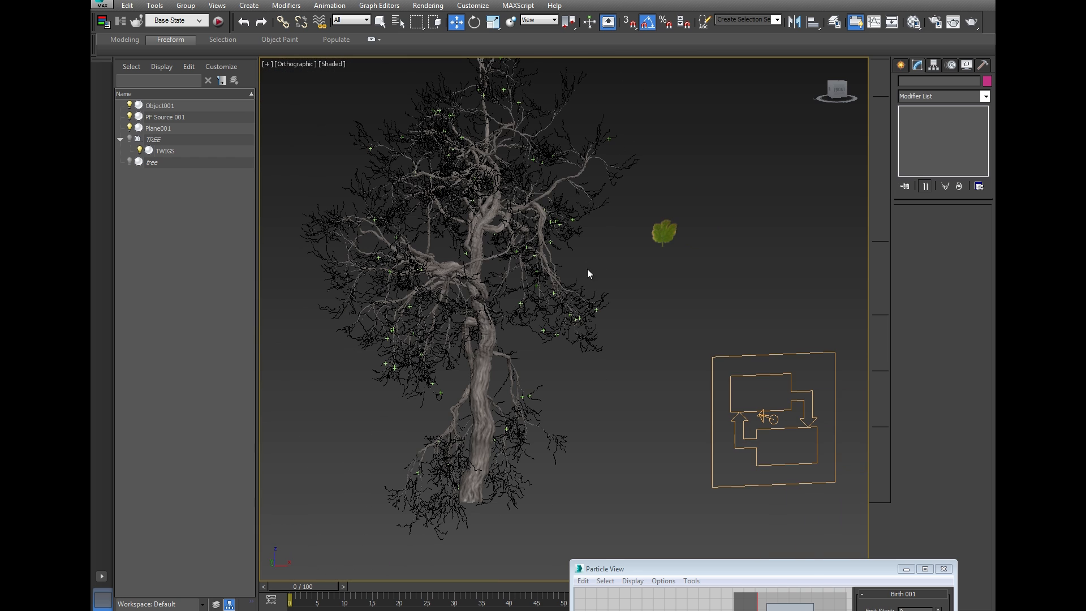
# Replace the Shape operator in Event 001 with a Shape Instance operator in Particle View
pyautogui.moveTo(710, 569); pyautogui.dragTo(809, 108)
pyautogui.moveTo(724, 105); pyautogui.dragTo(823, 39)
pyautogui.click(827, 264)
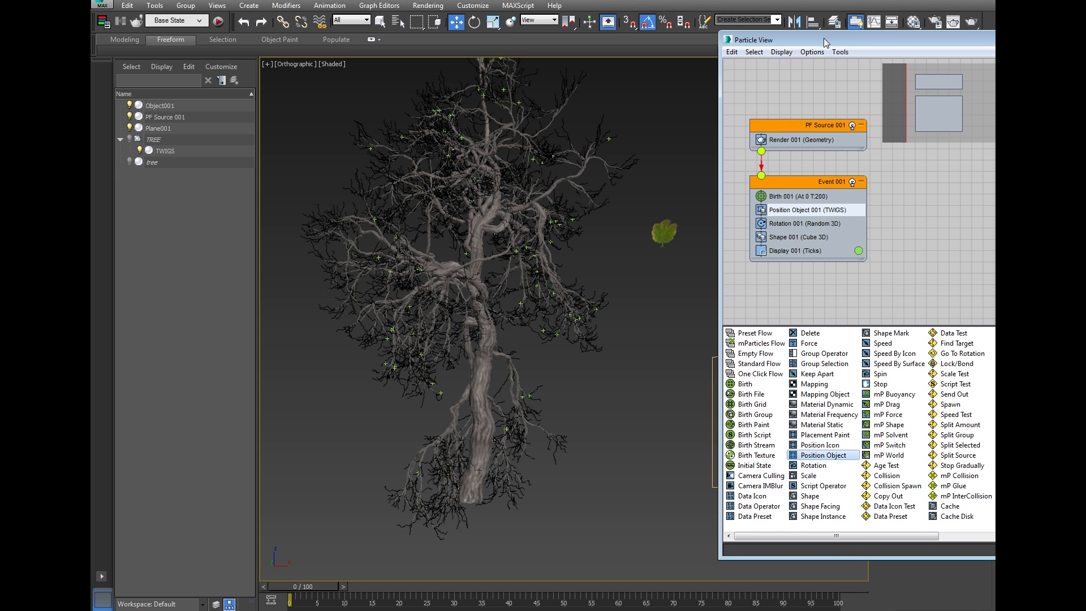
pyautogui.click(810, 238)
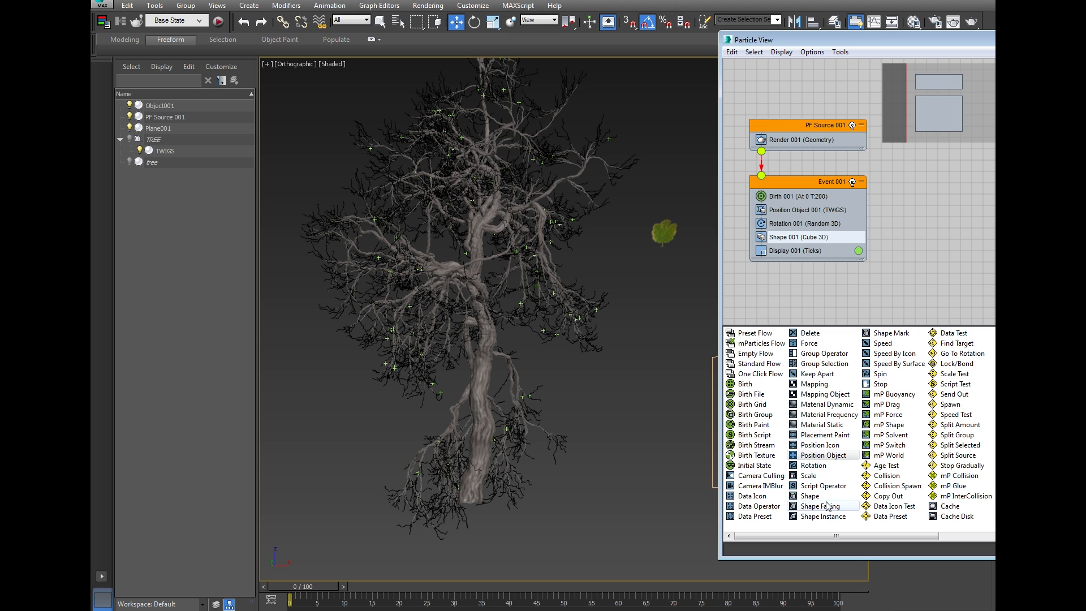
pyautogui.moveTo(824, 517); pyautogui.dragTo(809, 240)
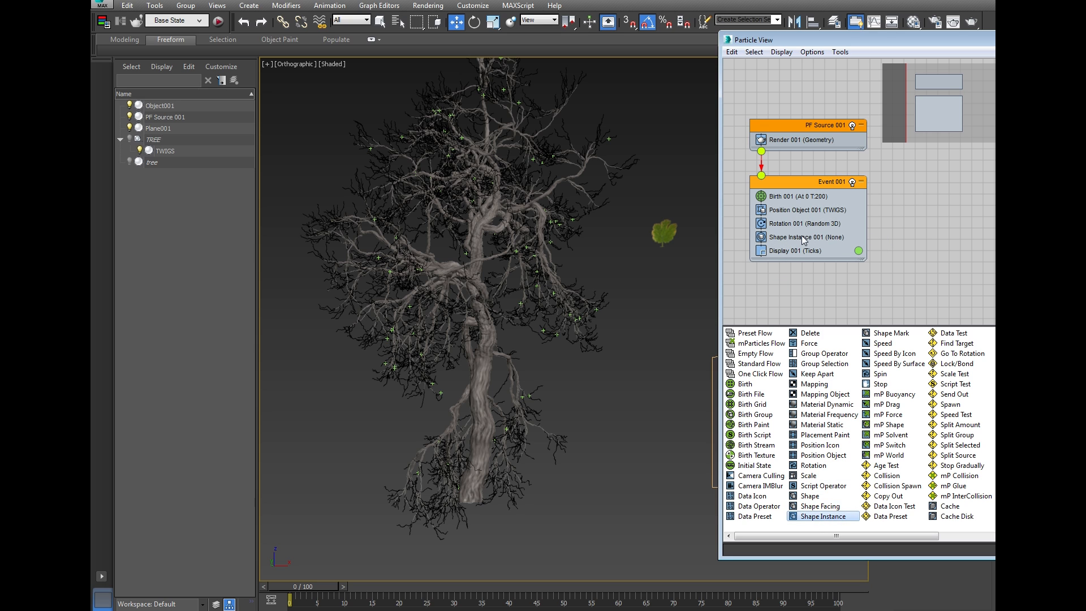
# Assign the leaf plane Plane001 as the particle geometry object of the Shape Instance operator
pyautogui.click(803, 238)
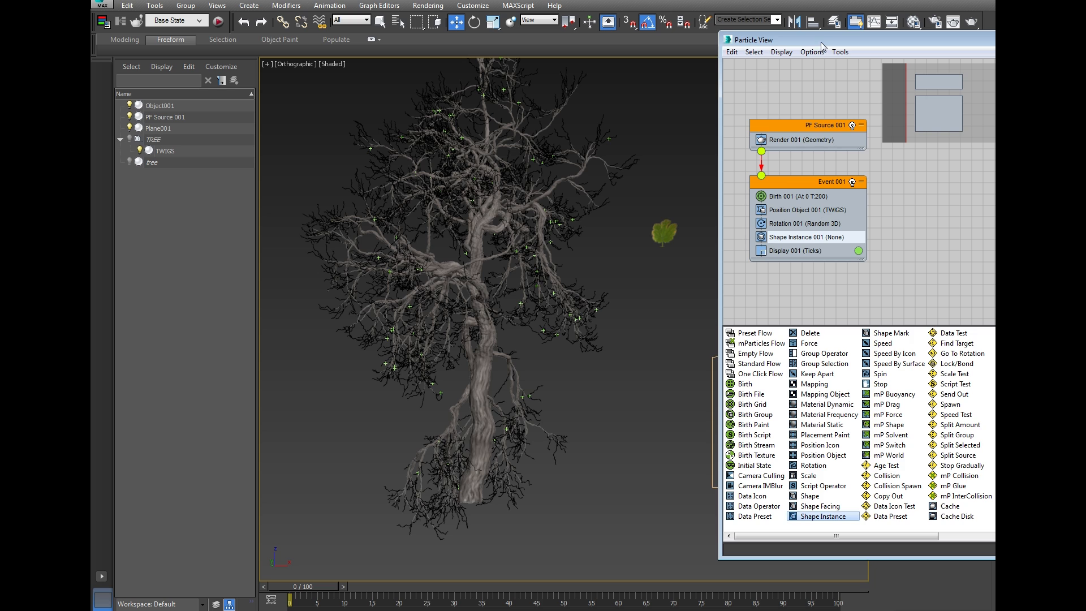
pyautogui.moveTo(820, 42); pyautogui.dragTo(430, 360)
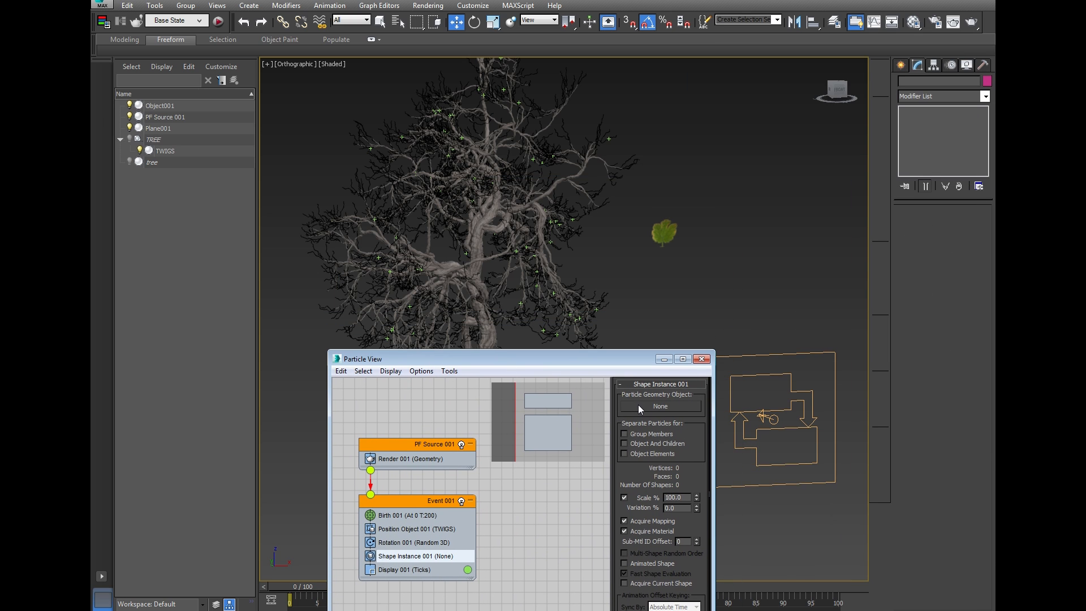
pyautogui.click(638, 405)
pyautogui.click(663, 233)
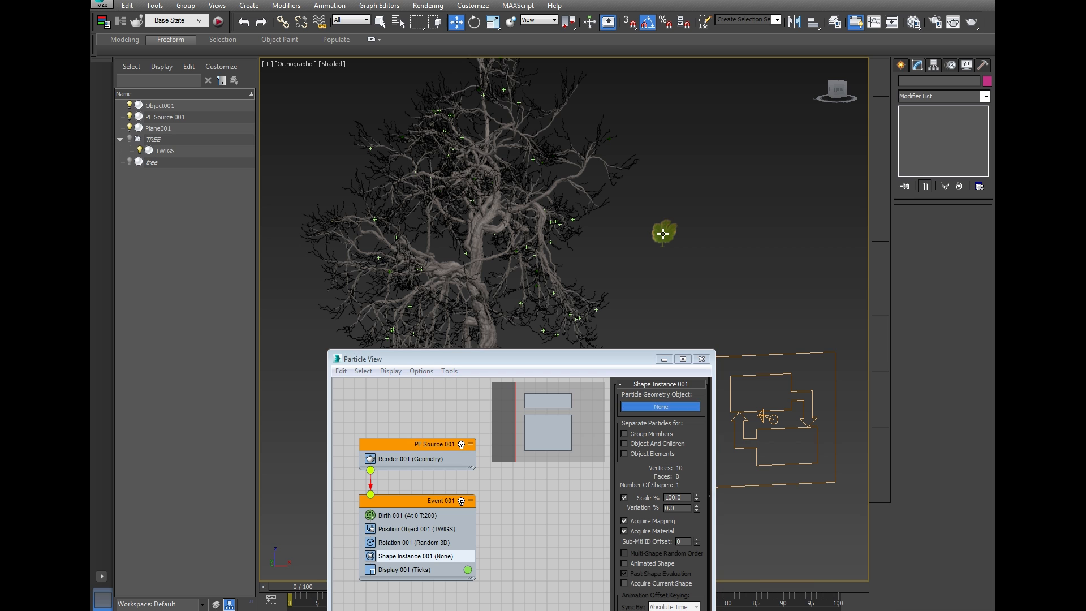
pyautogui.moveTo(565, 357); pyautogui.dragTo(830, 103)
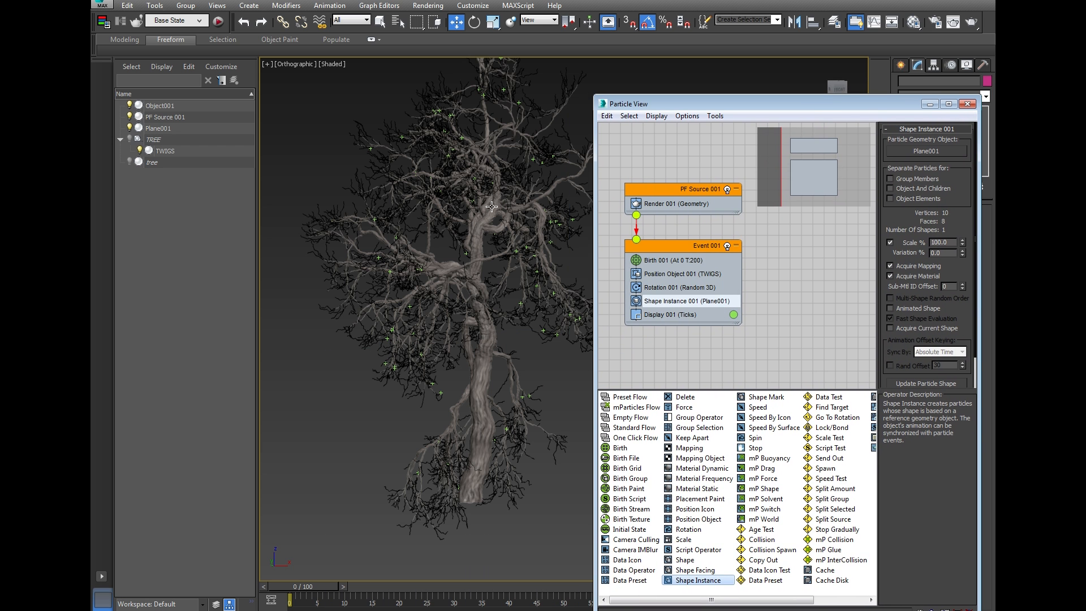
# Set the display type of Event 001's Display operator to Geometry and look over the leaves on the tree
pyautogui.scroll(2, 491, 206)
pyautogui.click(689, 317)
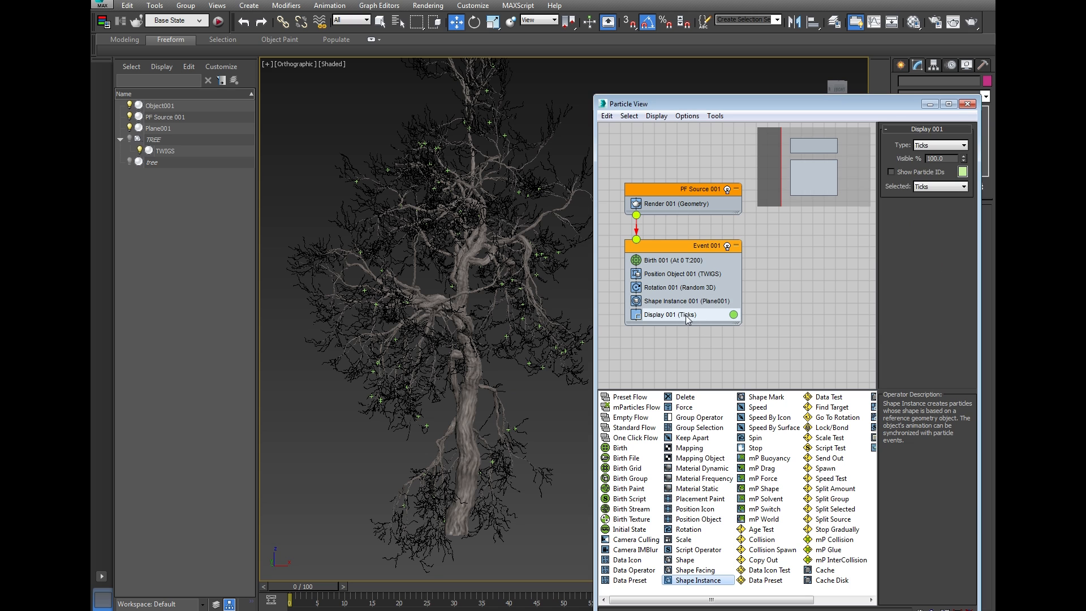
pyautogui.click(939, 145)
pyautogui.click(916, 202)
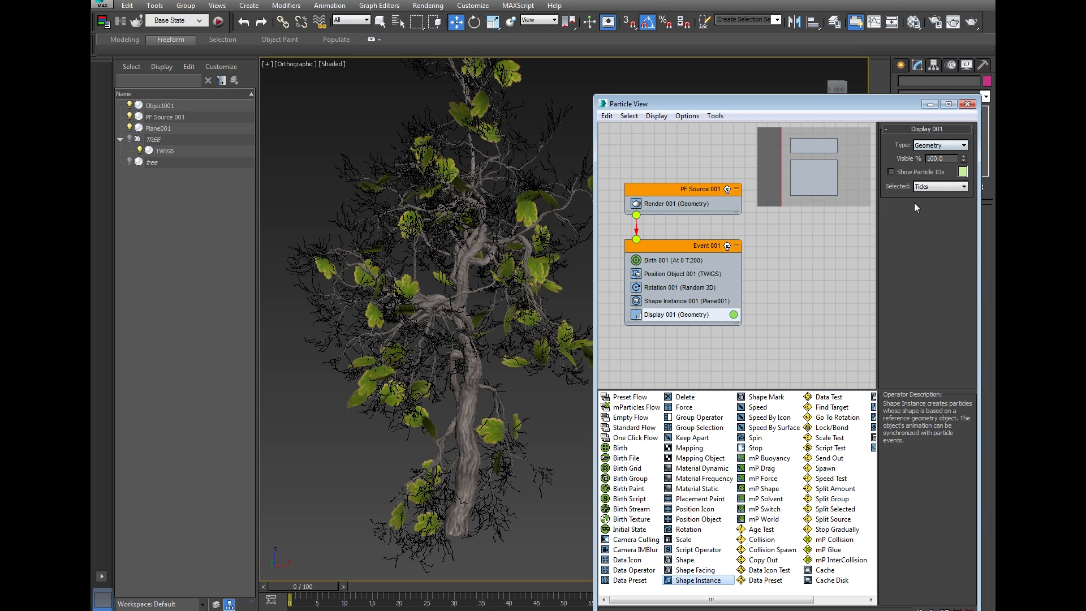
pyautogui.moveTo(502, 273); pyautogui.dragTo(505, 306, button='middle')
pyautogui.moveTo(713, 102); pyautogui.dragTo(653, 79)
pyautogui.scroll(-2, 465, 294)
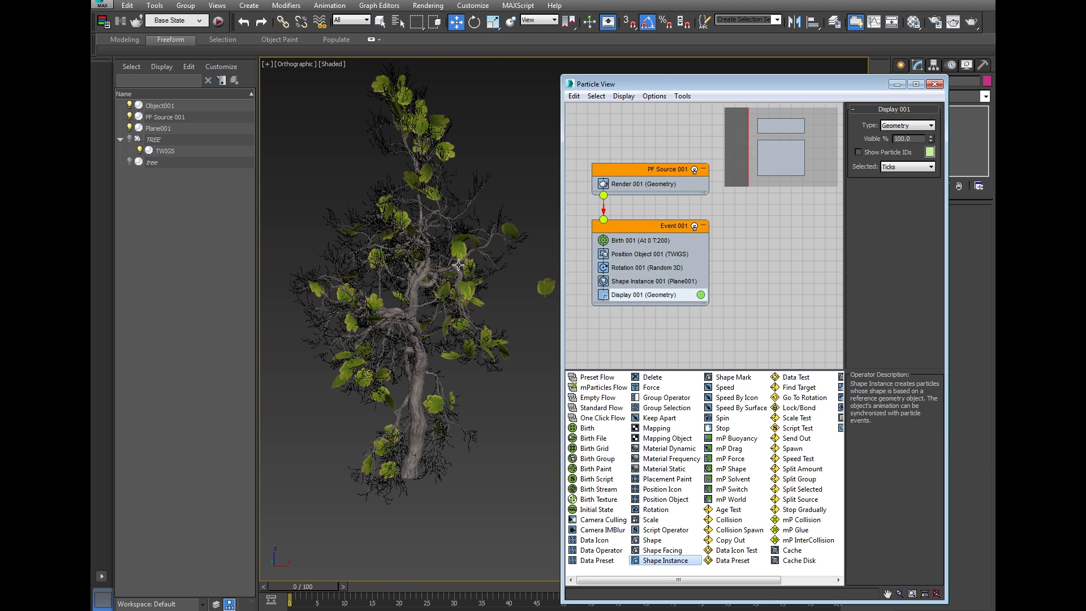
pyautogui.moveTo(363, 300); pyautogui.dragTo(374, 318, button='middle')
# Set the Shape Instance operator's scale to 50% and its scale variation to 50%, checking the leaf sizes on the tree
pyautogui.click(646, 283)
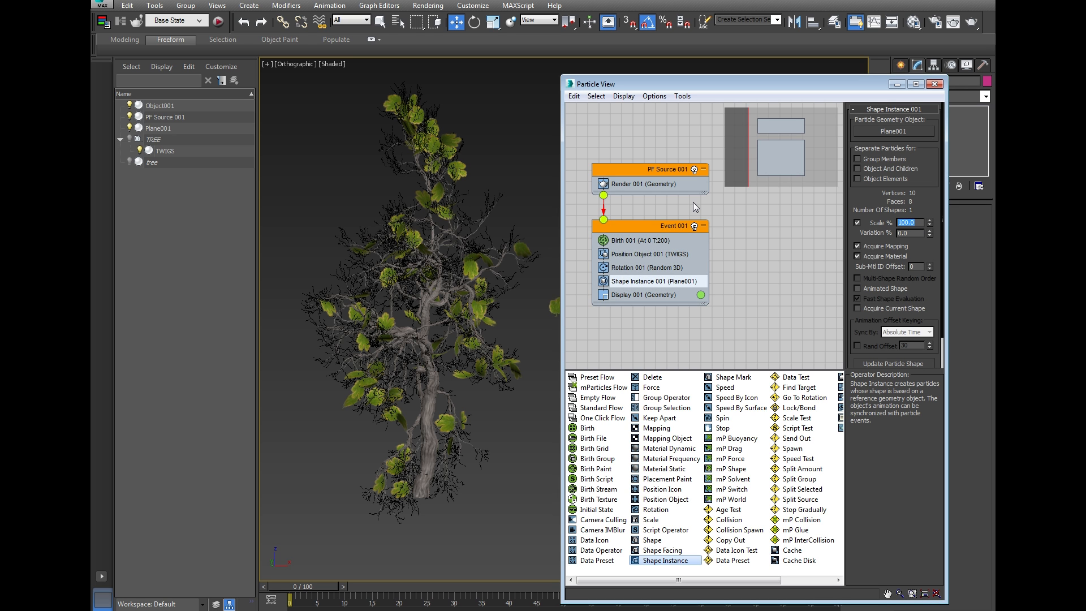
pyautogui.write('50')
pyautogui.press('Return')
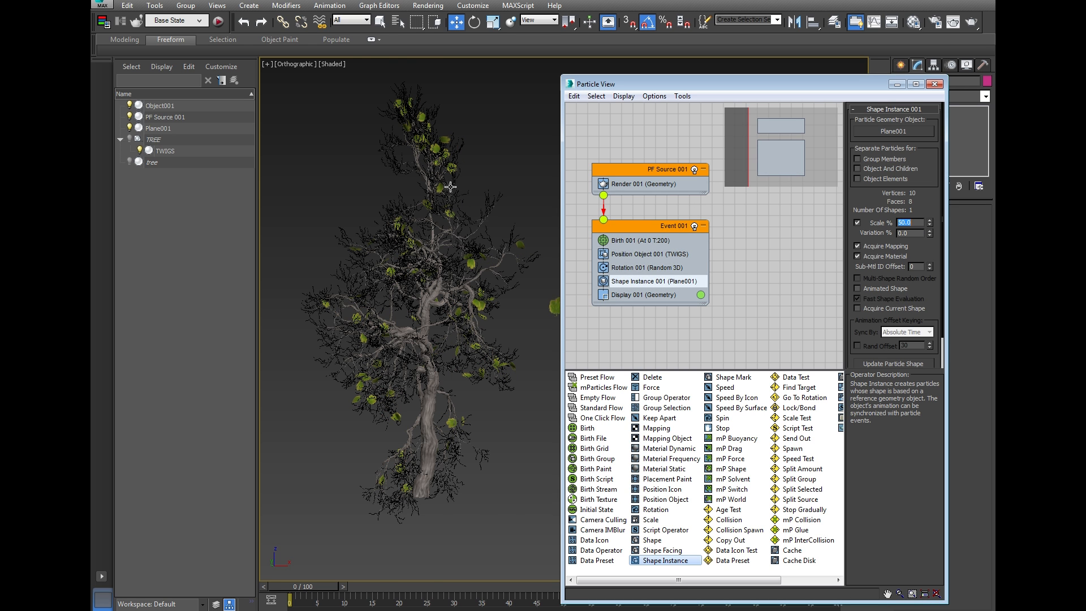
pyautogui.scroll(5, 450, 187)
pyautogui.scroll(-6, 444, 176)
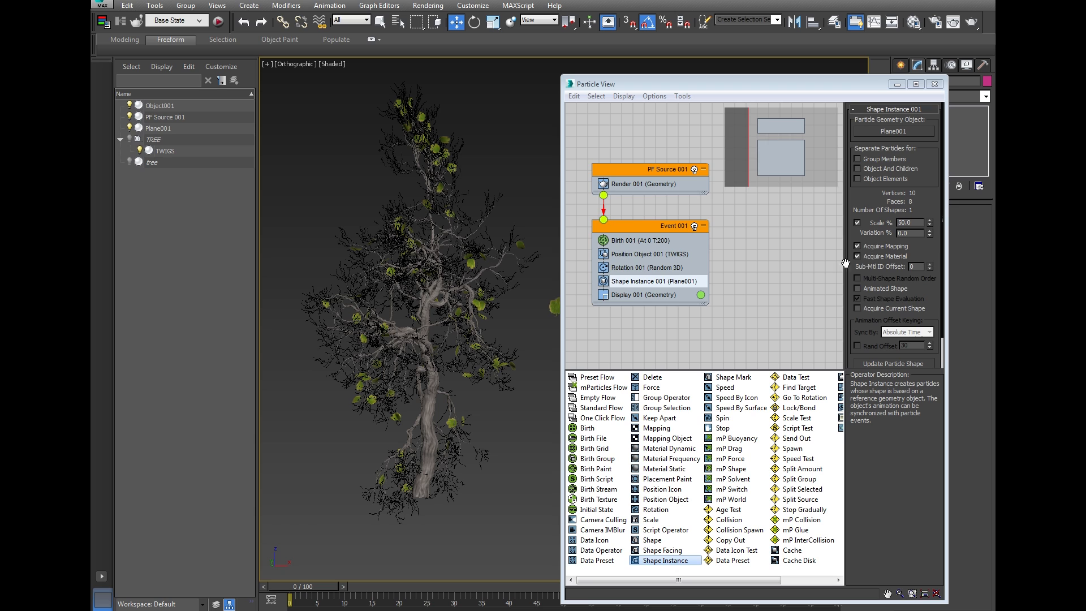
pyautogui.doubleClick(911, 233)
pyautogui.write('50')
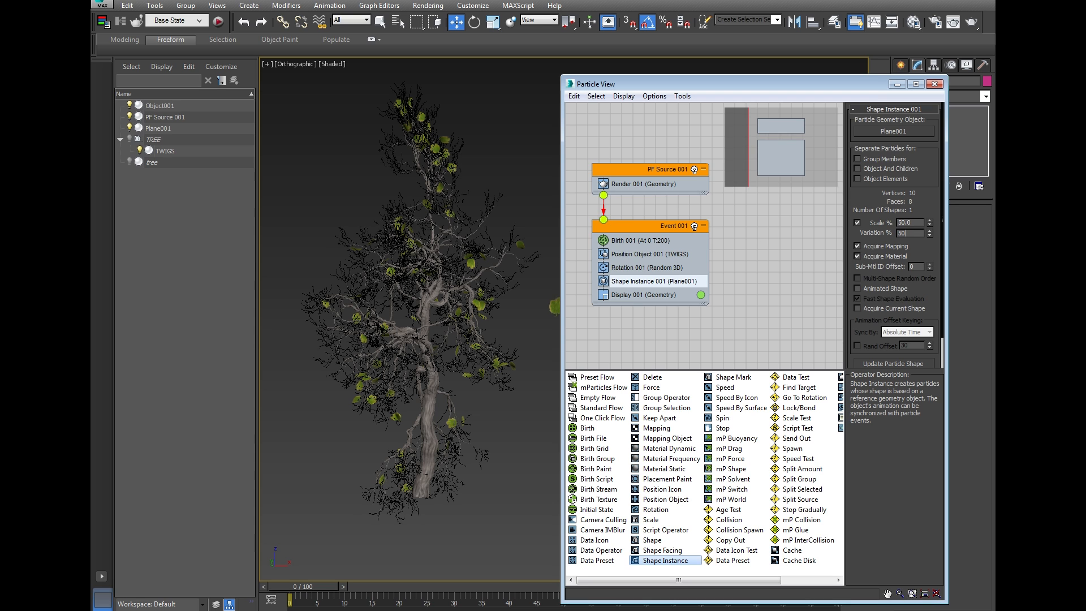
pyautogui.press('Return')
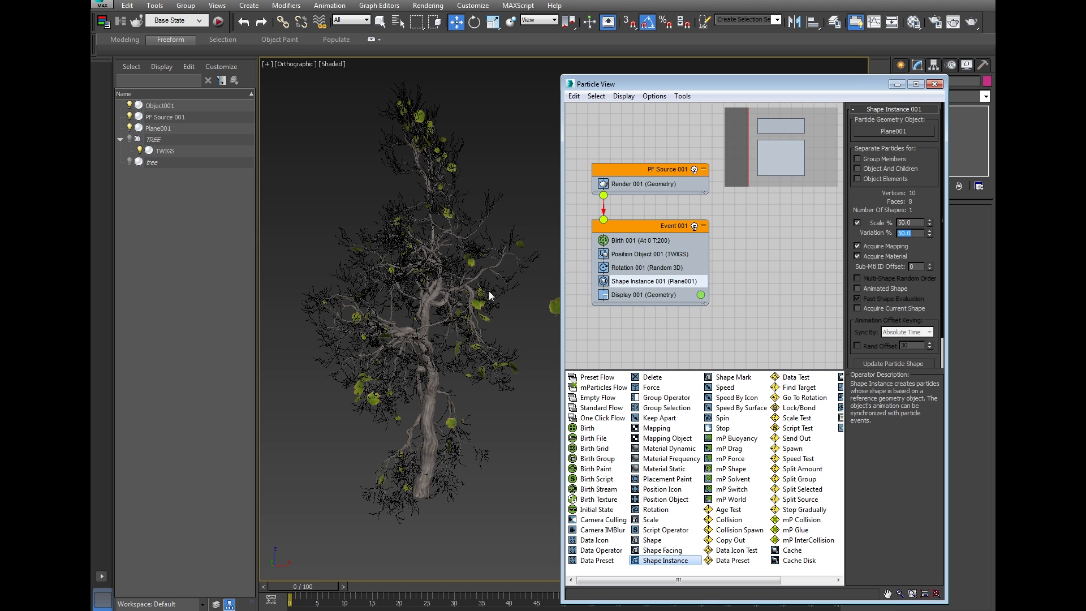
pyautogui.scroll(3, 457, 330)
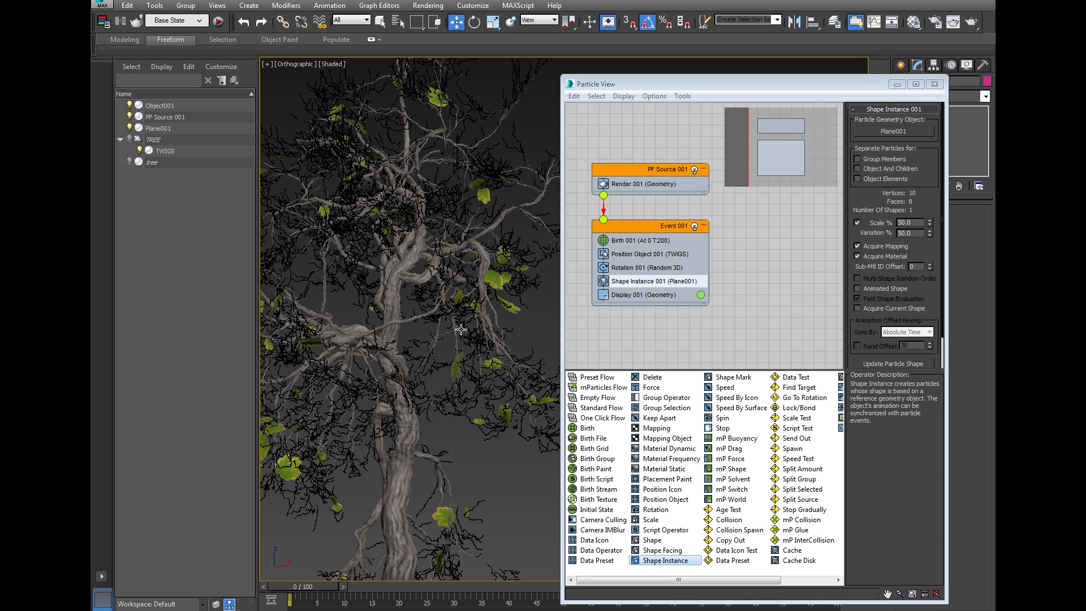
pyautogui.moveTo(461, 289); pyautogui.dragTo(495, 281, button='middle')
pyautogui.scroll(-10, 496, 281)
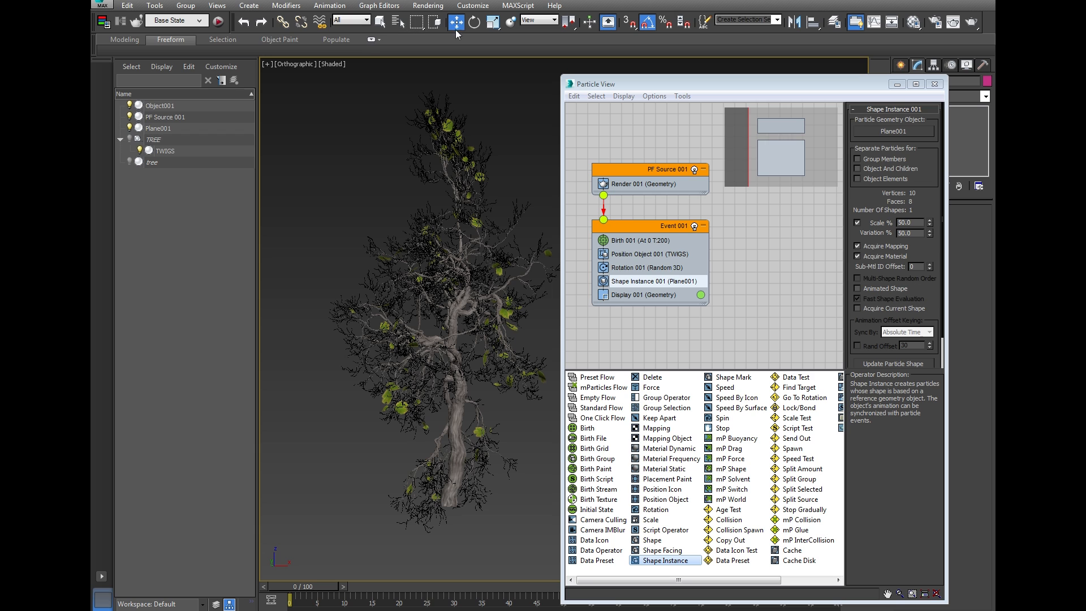
pyautogui.moveTo(455, 193); pyautogui.dragTo(457, 207, button='middle')
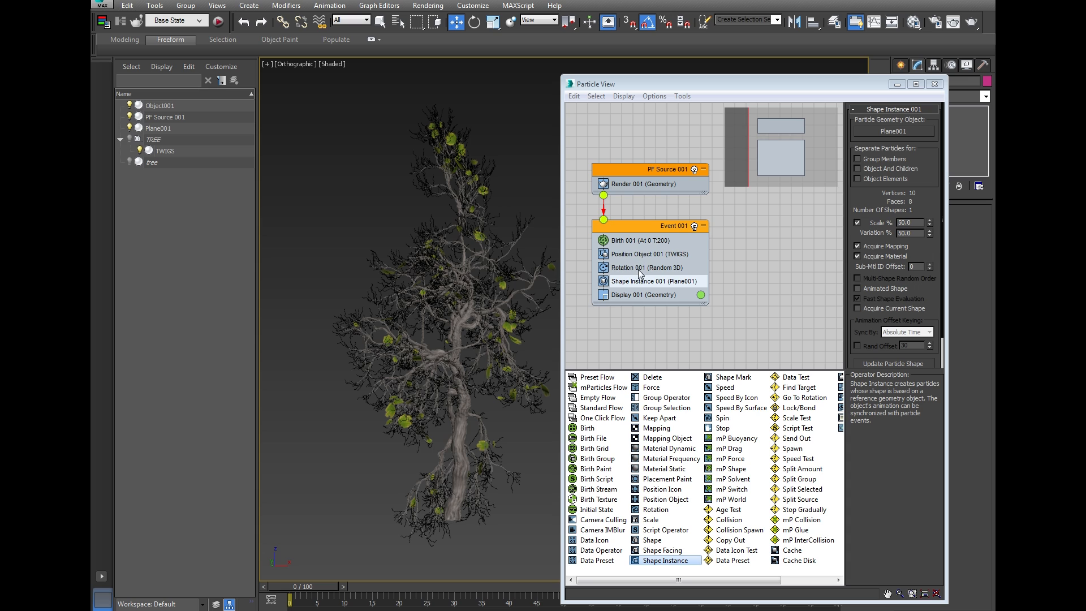
# Set the Birth operator's particle amount to 25000 and inspect the foliage density on the branches
pyautogui.click(633, 243)
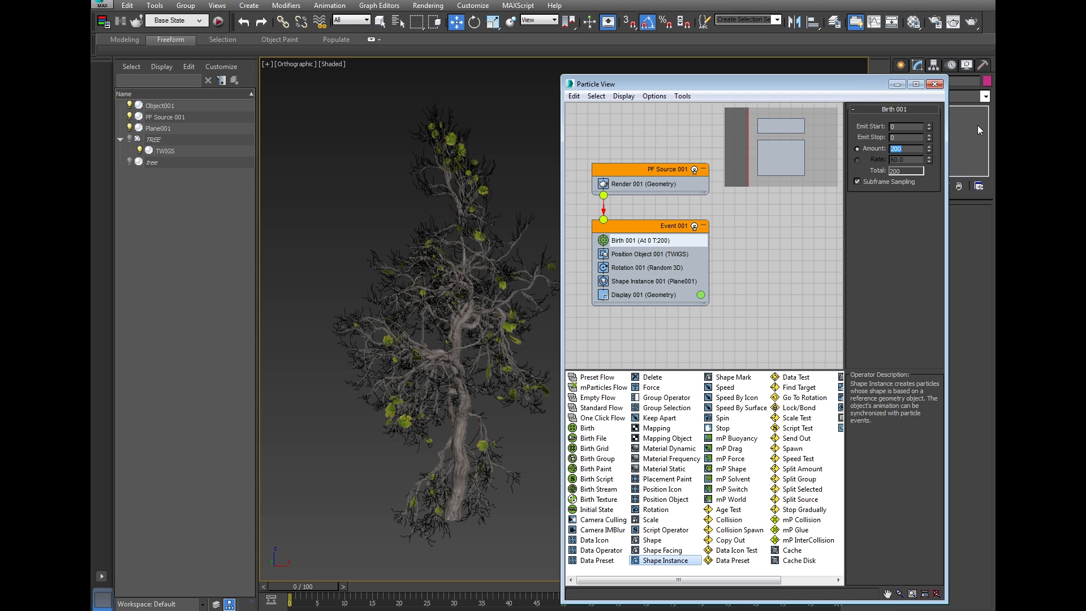
pyautogui.write('25000')
pyautogui.press('Return')
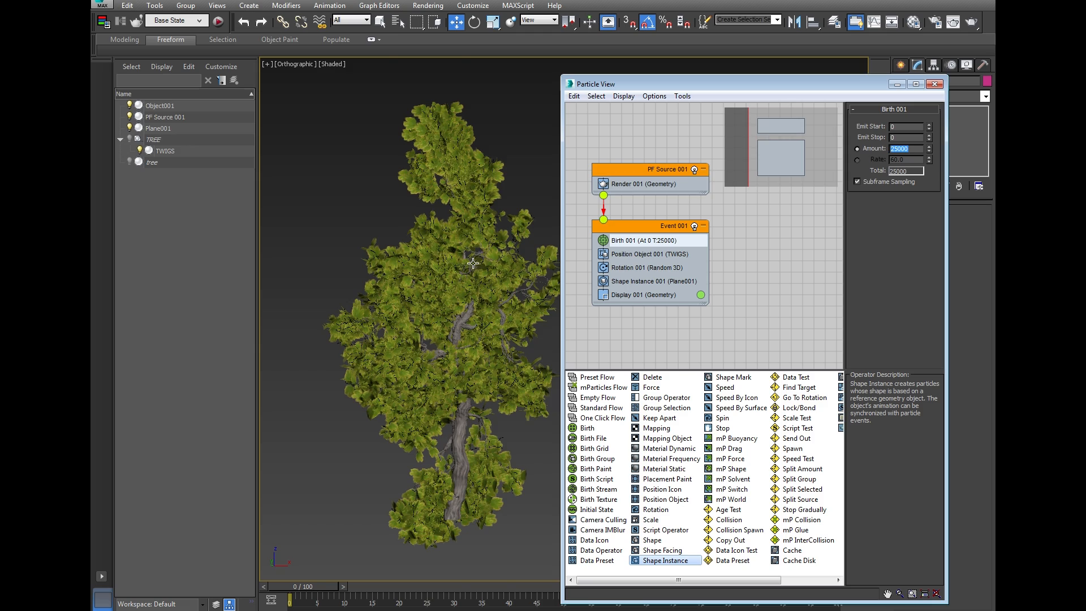
pyautogui.scroll(5, 473, 263)
pyautogui.scroll(-5, 472, 263)
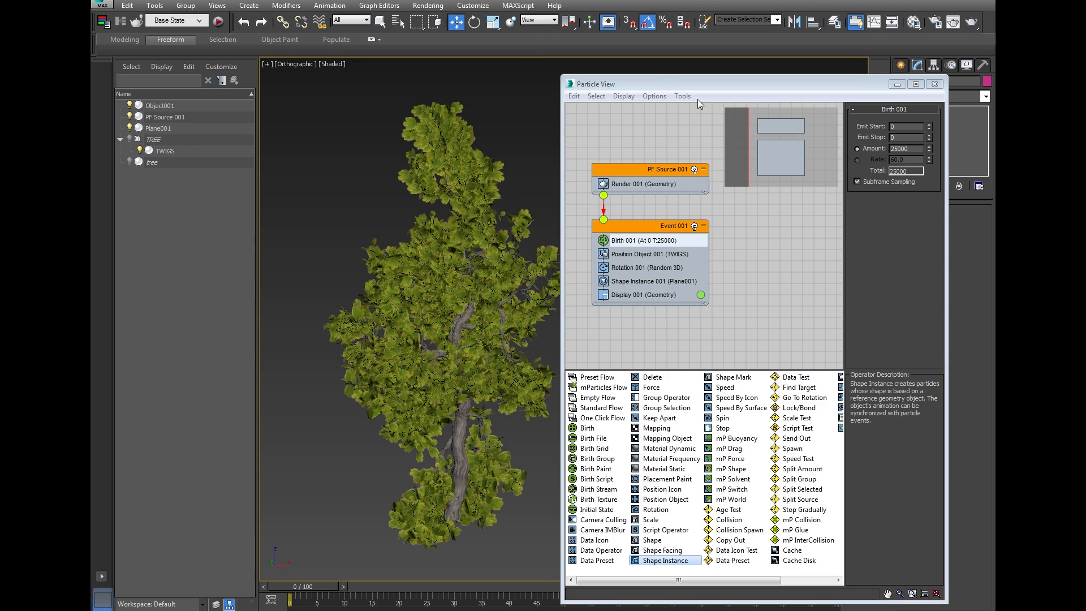
pyautogui.moveTo(660, 85); pyautogui.dragTo(753, 272)
pyautogui.scroll(5, 511, 315)
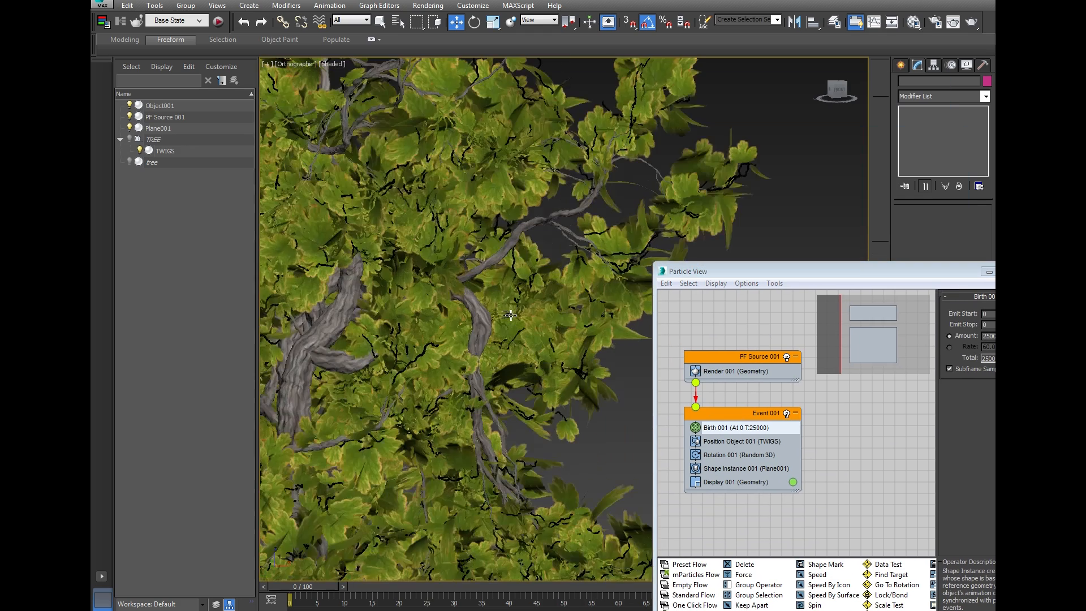
pyautogui.scroll(-6, 511, 315)
pyautogui.moveTo(523, 341); pyautogui.dragTo(517, 303, button='middle')
# Reduce the leaves by setting the Shape Instance operator's scale to 40%, and check the foliage
pyautogui.moveTo(710, 270); pyautogui.dragTo(597, 252)
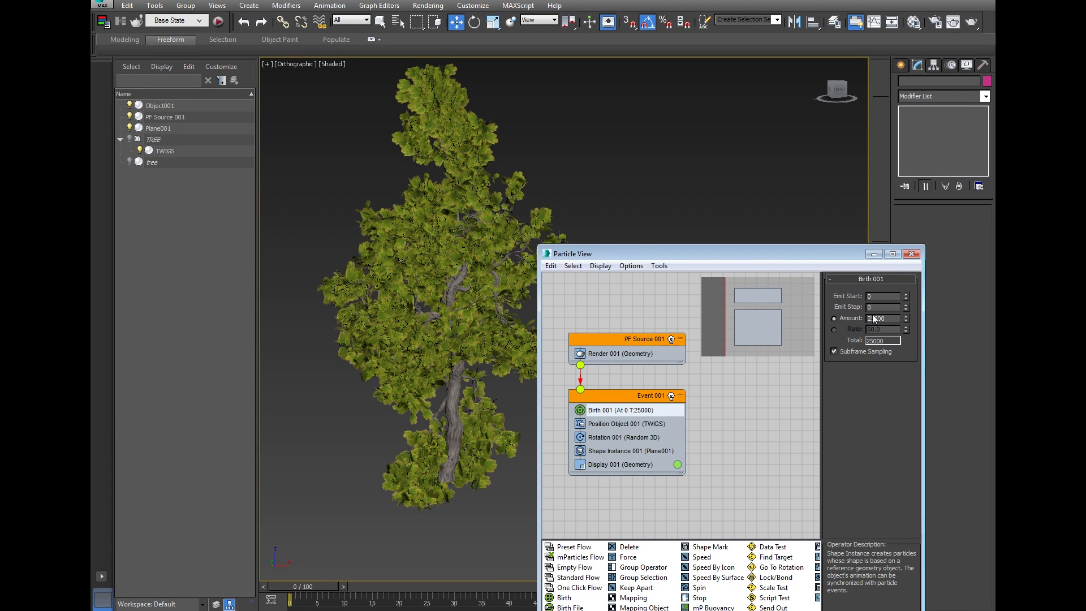
pyautogui.click(623, 438)
pyautogui.click(625, 452)
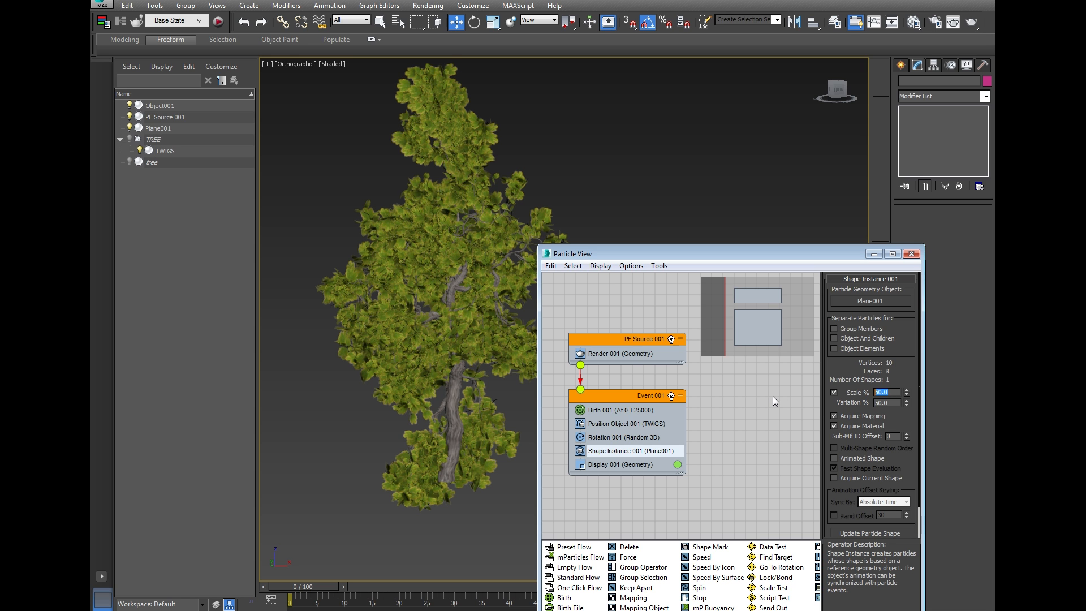
pyautogui.write('40')
pyautogui.press('Return')
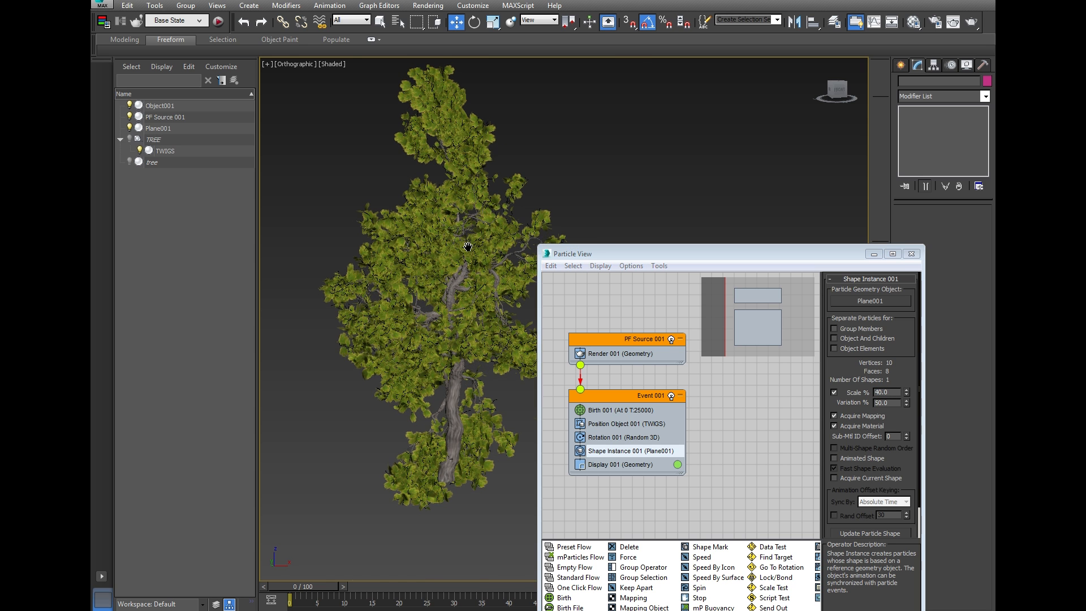
pyautogui.scroll(4, 467, 247)
pyautogui.scroll(-2, 468, 247)
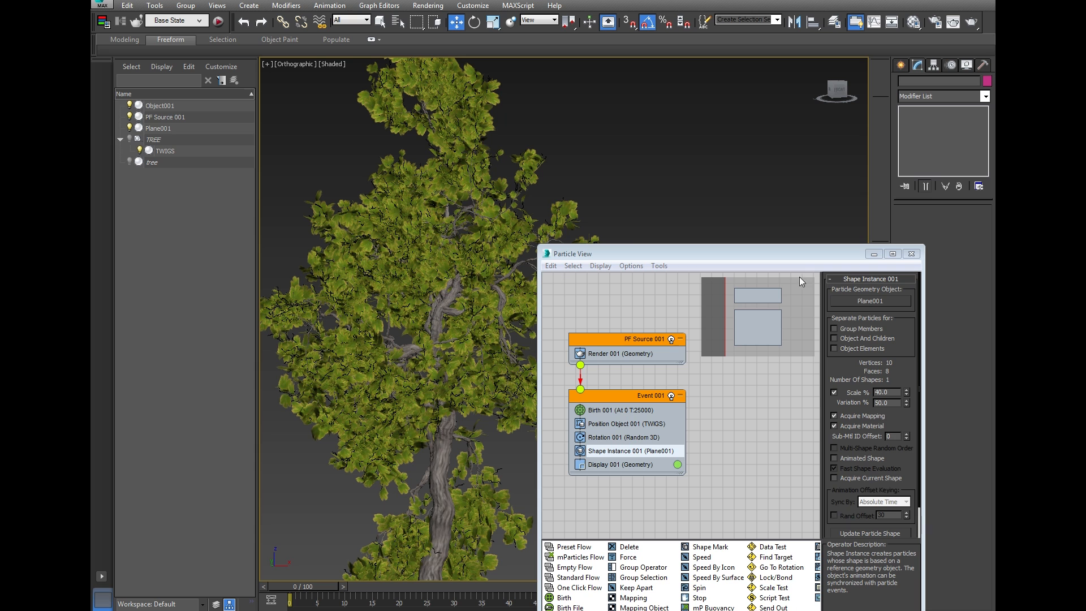
# Close Particle View, switch the viewport to Perspective and examine the leafy tree from another angle and up close
pyautogui.click(911, 254)
pyautogui.hotkey('ctrl', 'r')
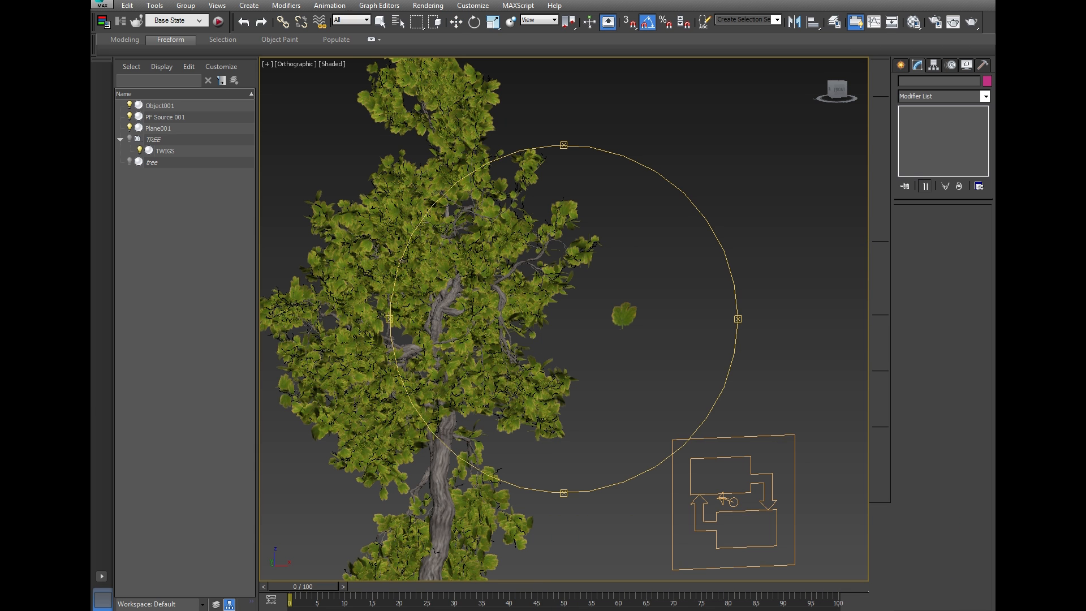
pyautogui.moveTo(515, 291); pyautogui.dragTo(613, 413)
pyautogui.press('p')
pyautogui.press('z')
pyautogui.click(456, 22)
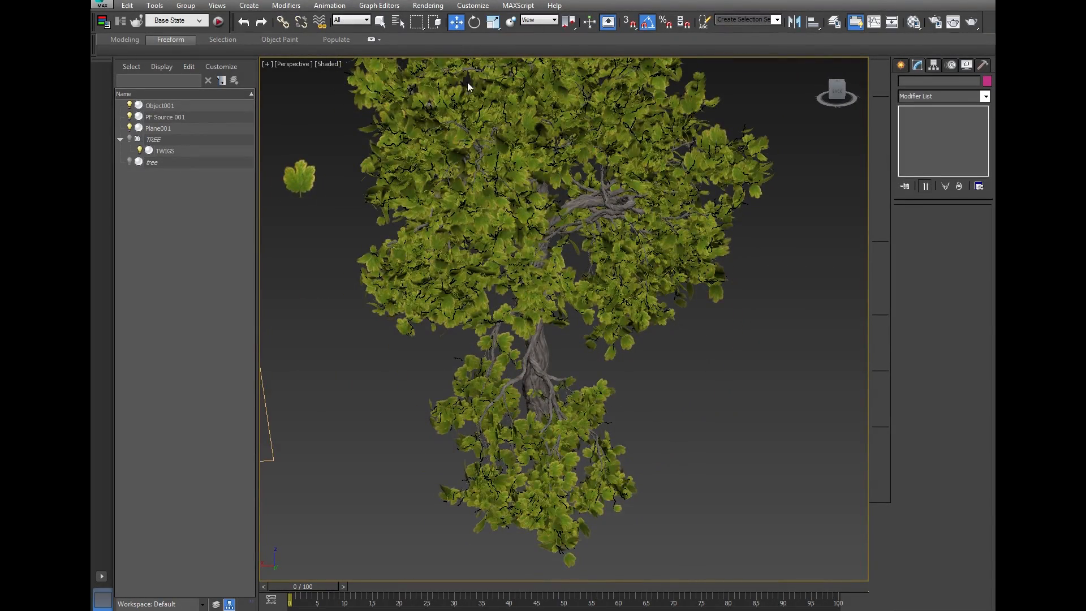
pyautogui.scroll(5, 540, 461)
pyautogui.scroll(-5, 540, 459)
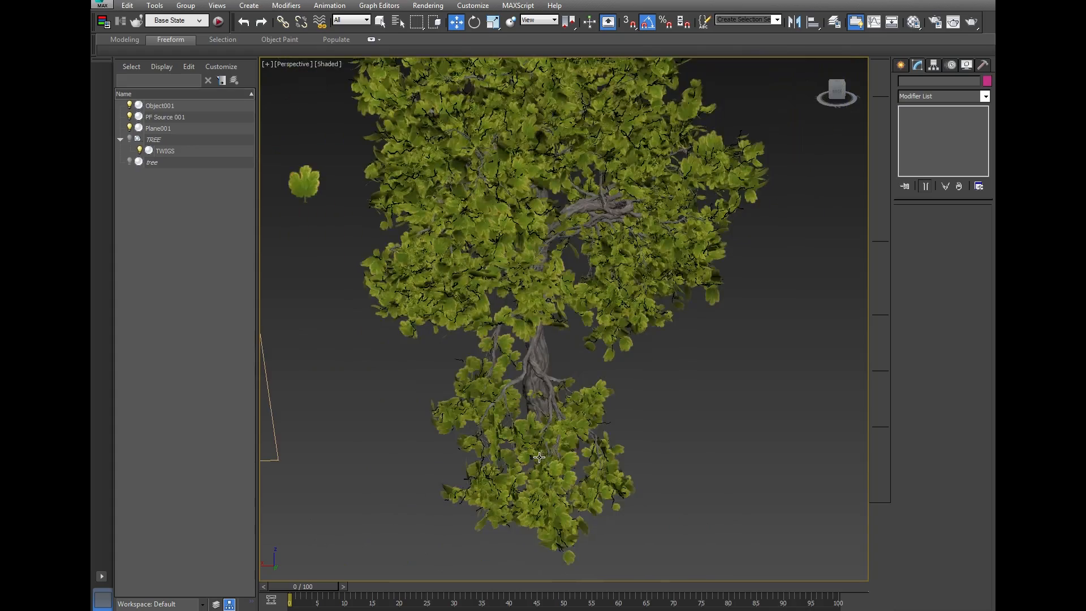
# Select the PF Source 001 icon and enter its Particle sub-object level
pyautogui.click(596, 405)
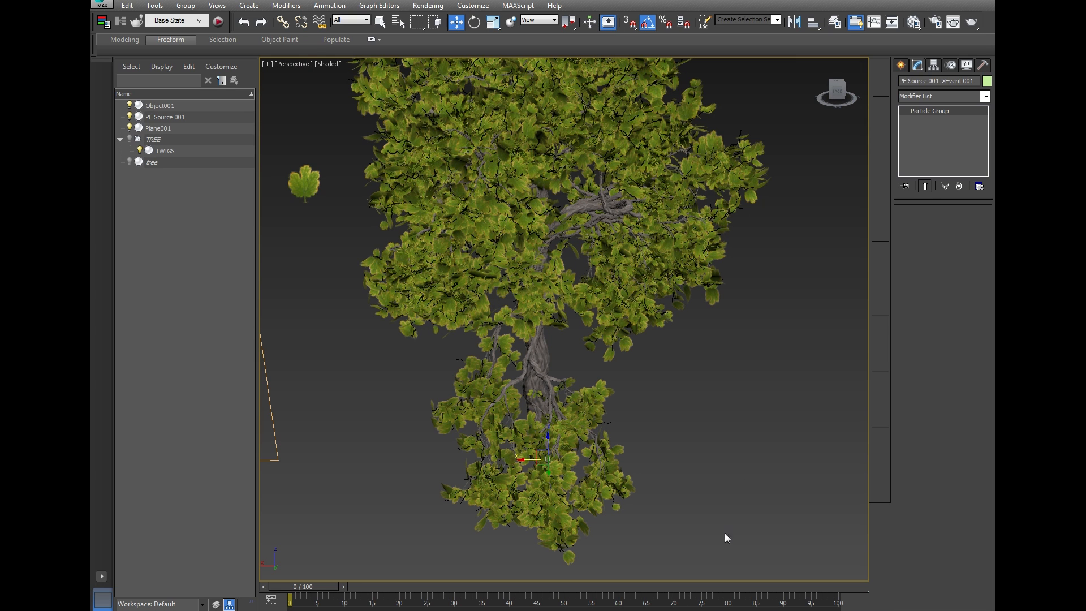
pyautogui.scroll(-4, 417, 413)
pyautogui.click(325, 394)
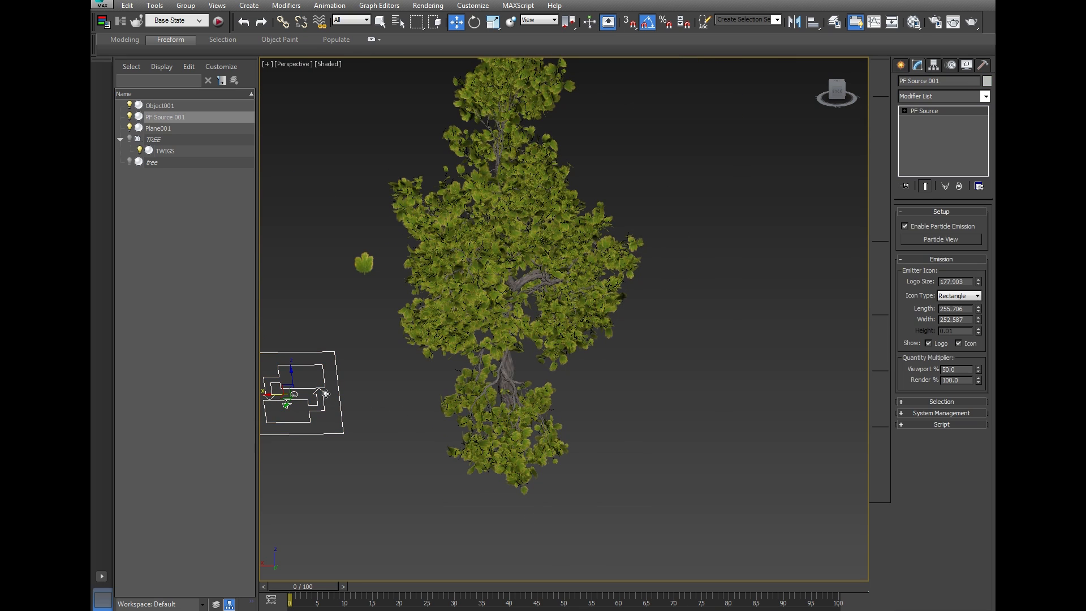
pyautogui.click(901, 110)
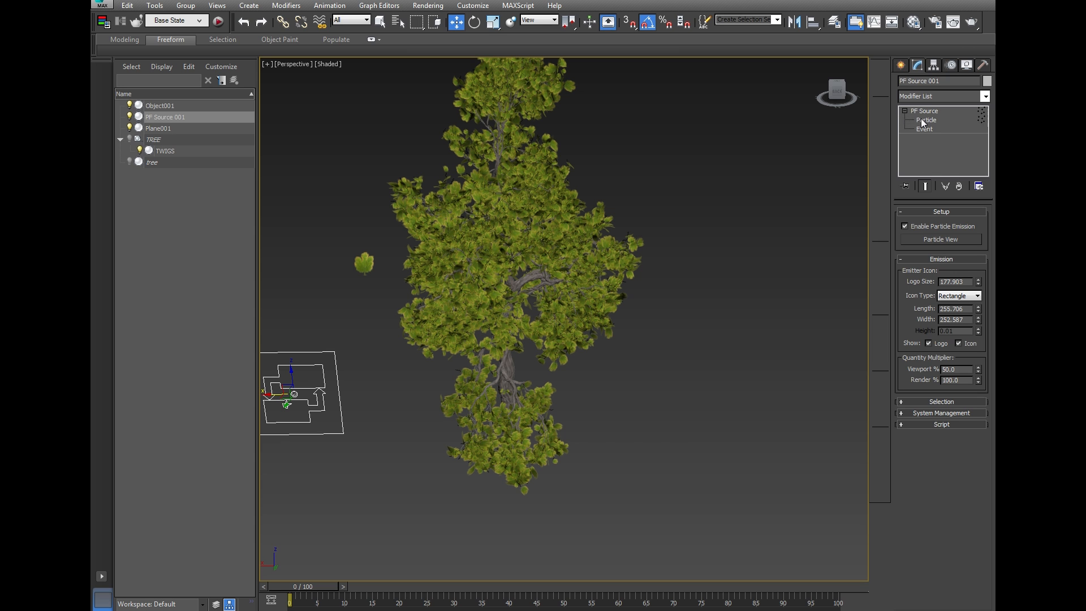
pyautogui.click(925, 120)
# Select the leaf particles on the lower branches around the base of the trunk
pyautogui.scroll(4, 567, 382)
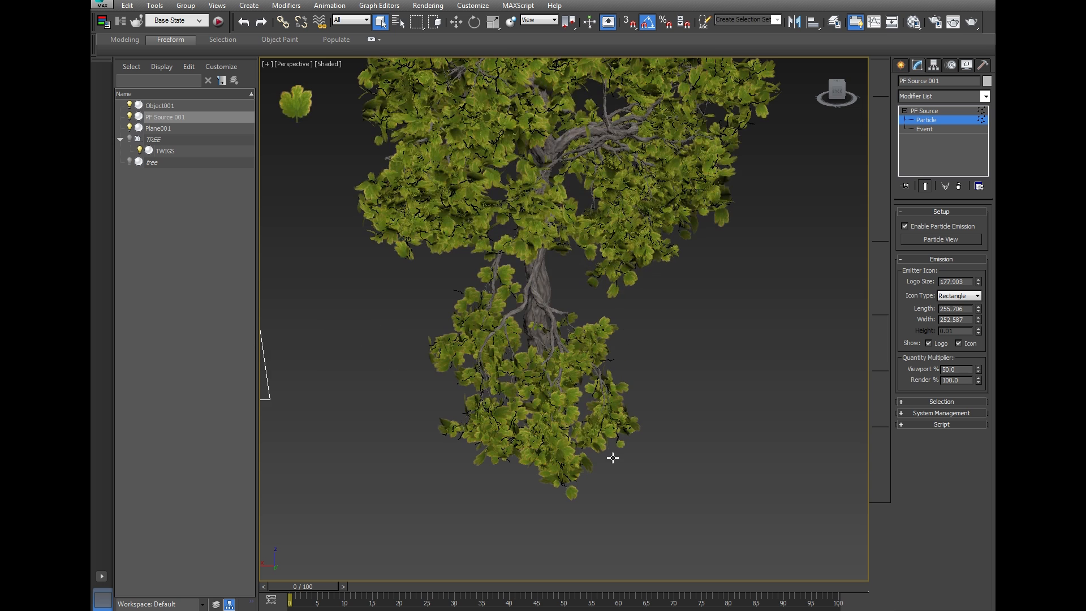
pyautogui.scroll(3, 602, 469)
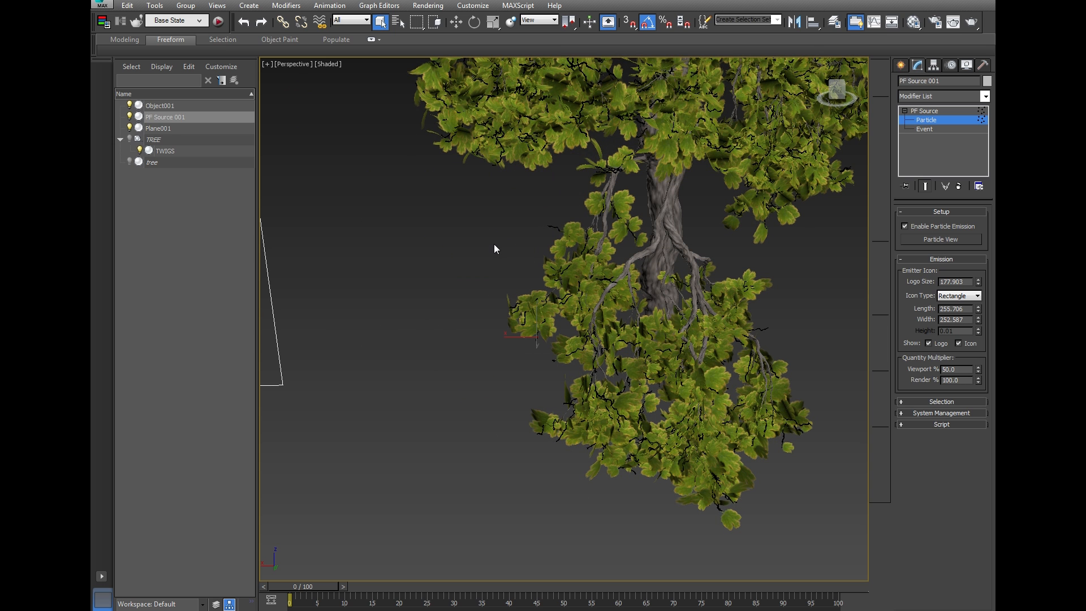
pyautogui.moveTo(493, 243); pyautogui.dragTo(598, 372)
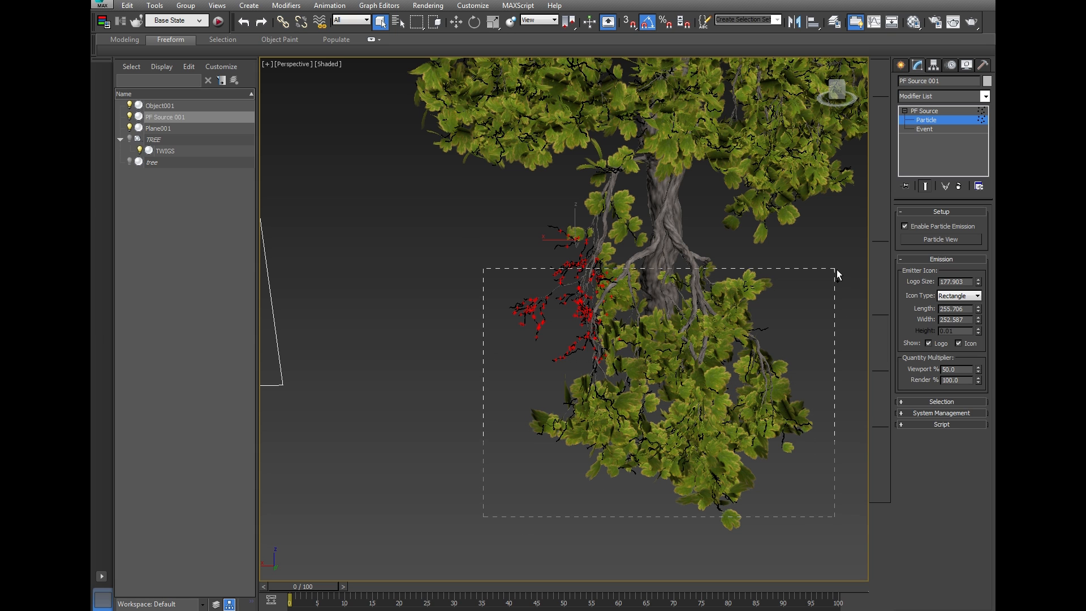
pyautogui.moveTo(694, 552); pyautogui.dragTo(659, 554)
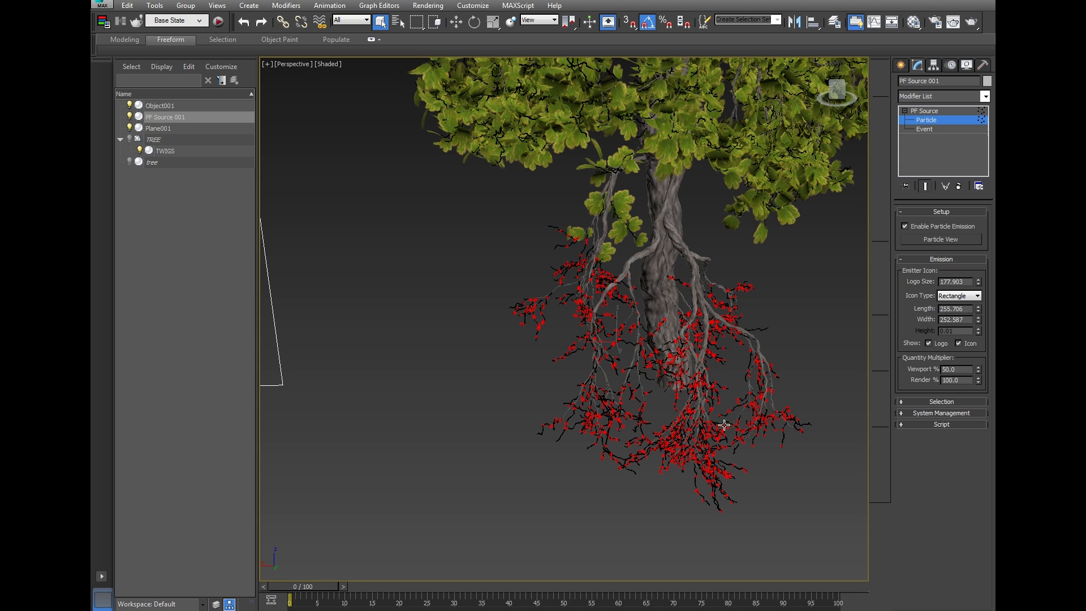
# Open Particle View, insert a Delete operator between Shape Instance and Display in Event 001, and select it
pyautogui.press('6')
pyautogui.moveTo(795, 302); pyautogui.dragTo(923, 114)
pyautogui.moveTo(578, 296); pyautogui.dragTo(370, 299, button='middle')
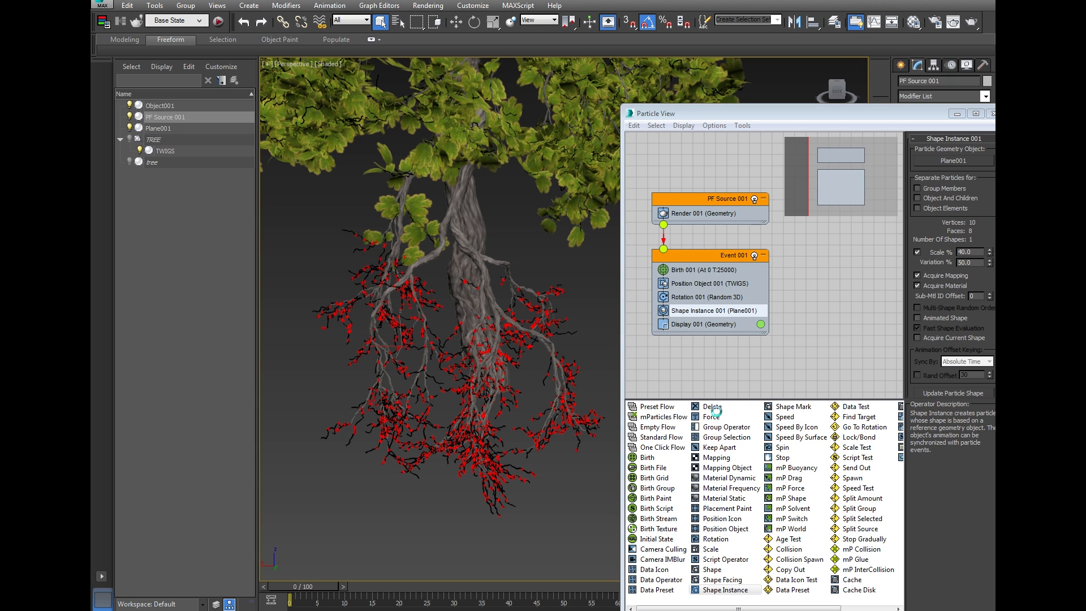
pyautogui.moveTo(715, 411); pyautogui.dragTo(698, 320)
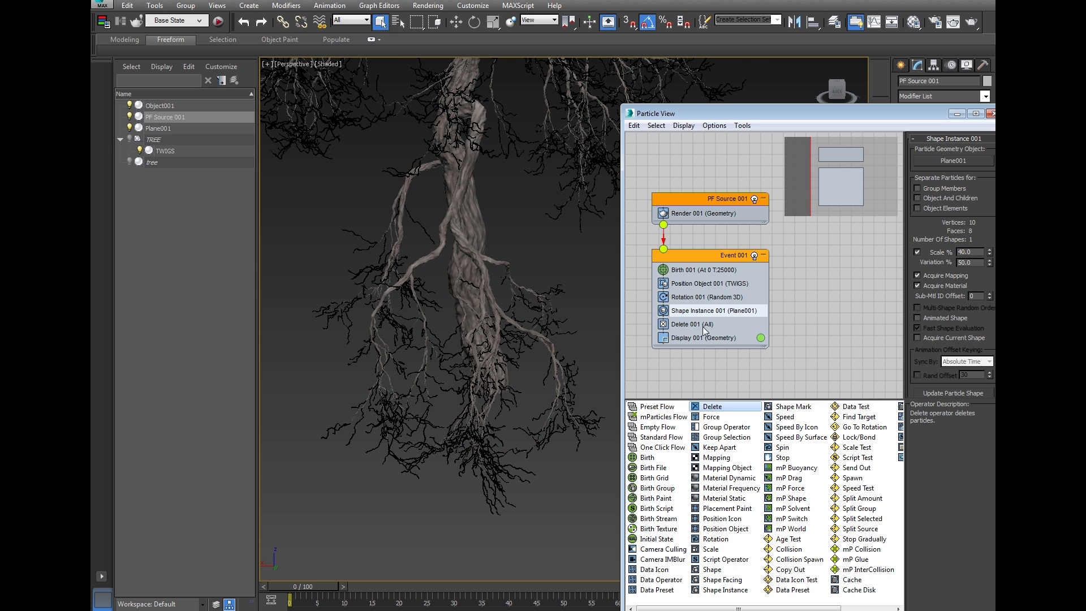
pyautogui.click(697, 327)
pyautogui.scroll(-5, 535, 226)
pyautogui.moveTo(535, 226); pyautogui.dragTo(537, 384, button='middle')
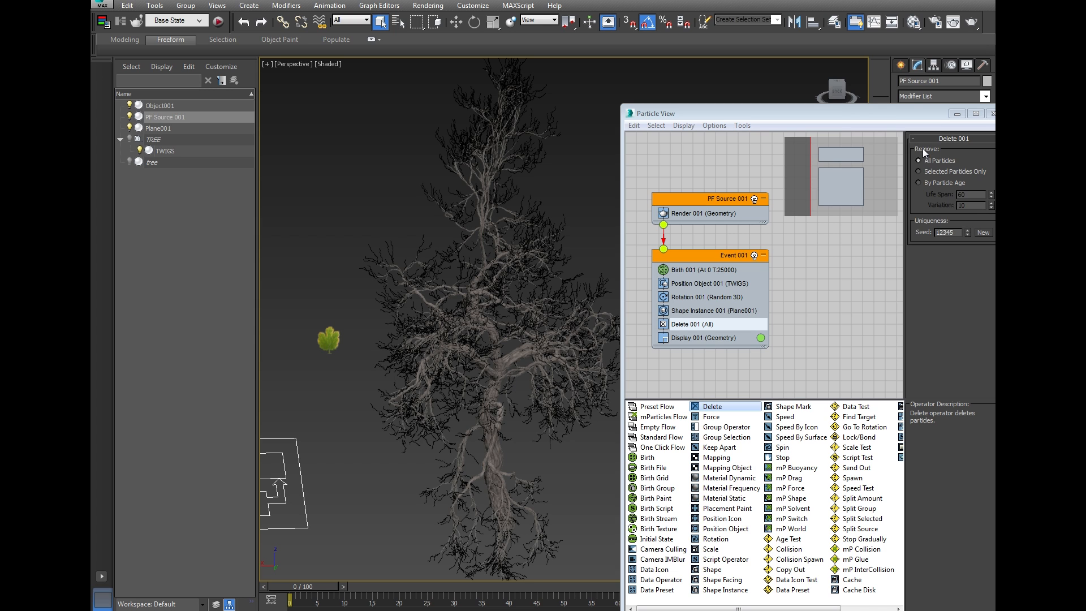
# Set the Delete operator to remove Selected Particles Only and move Particle View off the modifier stack
pyautogui.moveTo(916, 120); pyautogui.dragTo(866, 120)
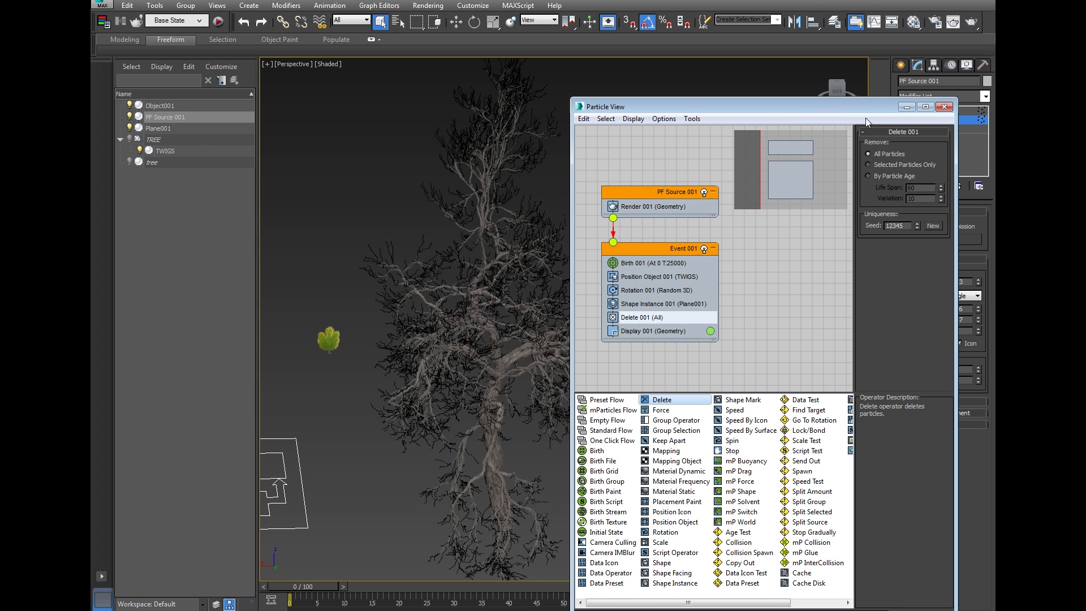
pyautogui.click(867, 164)
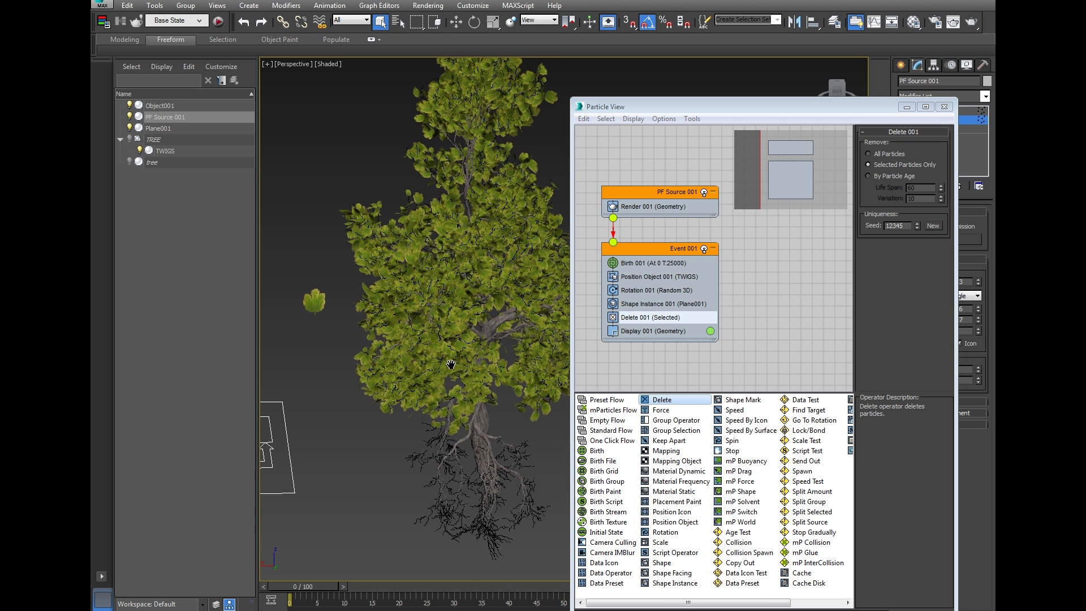
pyautogui.moveTo(792, 106); pyautogui.dragTo(804, 150)
pyautogui.click(919, 153)
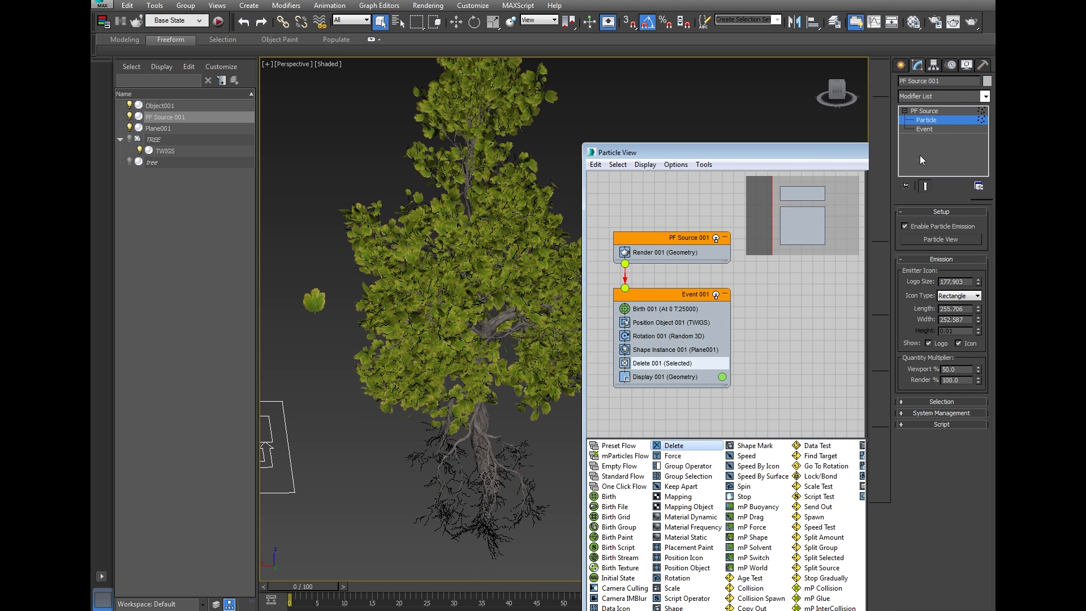
# Return to the PF Source level, re-enter the Particle sub-object level and reselect the lower-branch particles to remove their leaves
pyautogui.click(933, 111)
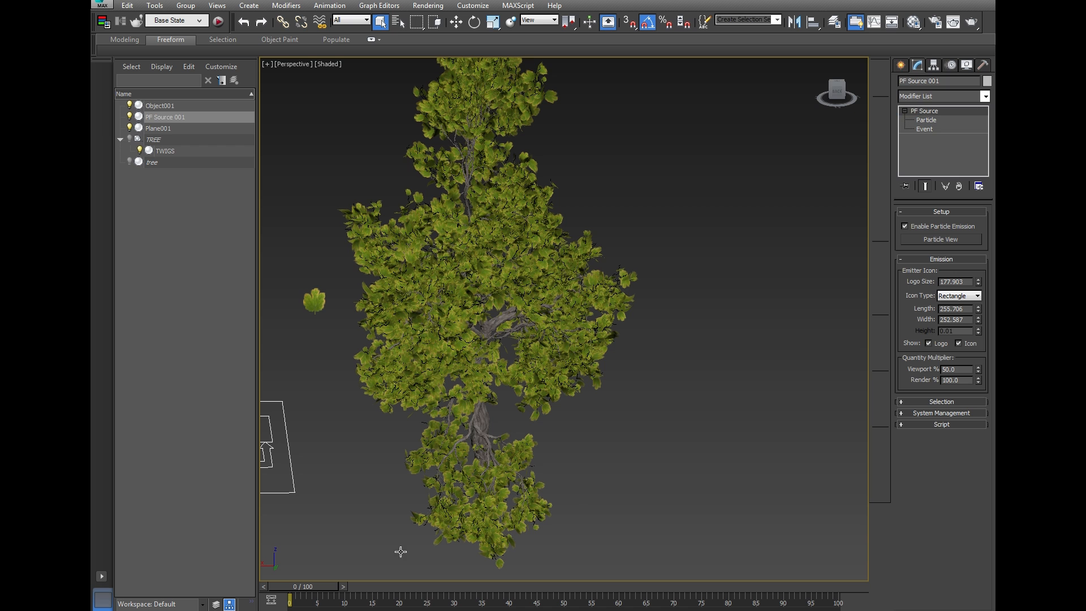
pyautogui.moveTo(428, 537); pyautogui.dragTo(509, 482, button='middle')
pyautogui.scroll(2, 555, 444)
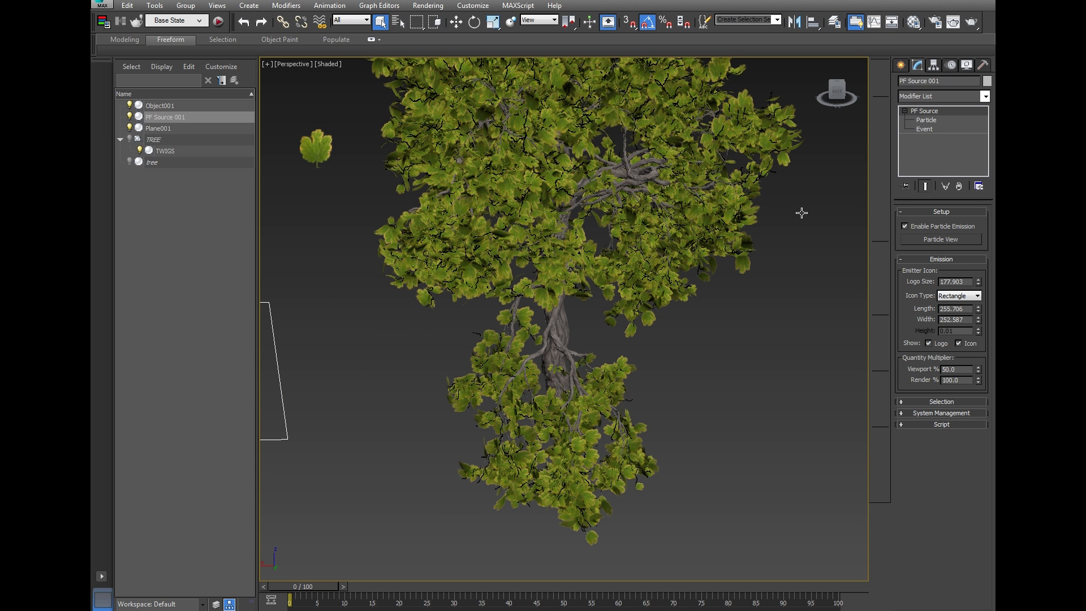
pyautogui.click(925, 120)
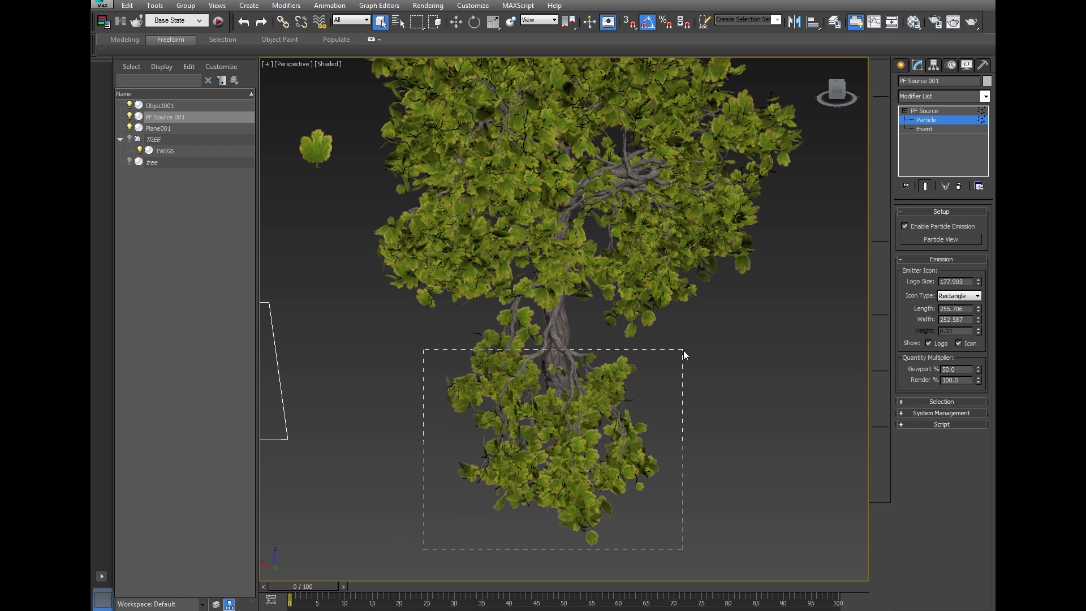
pyautogui.scroll(4, 523, 380)
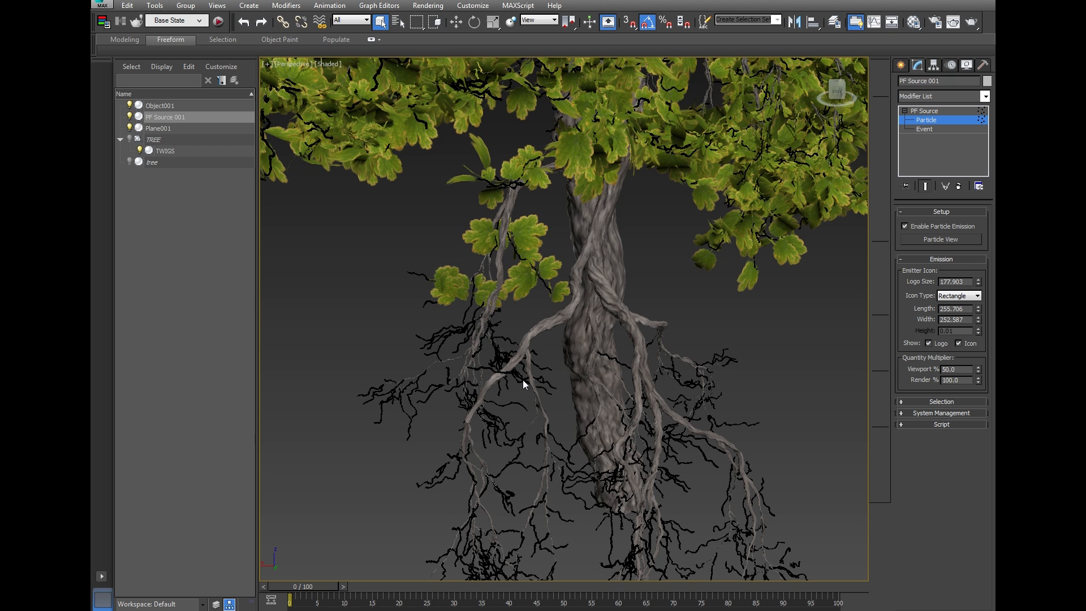
pyautogui.scroll(-3, 523, 379)
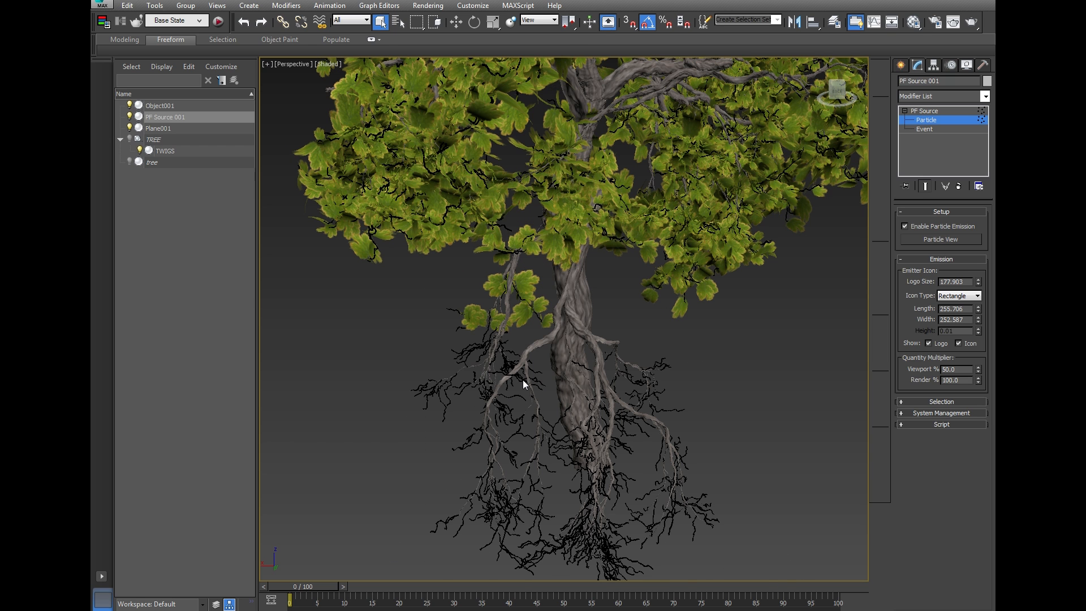
# Leave the sub-object level, deselect the particle source and orbit around the tree to examine the foliage from several sides
pyautogui.click(949, 114)
pyautogui.click(771, 396)
pyautogui.scroll(-5, 717, 452)
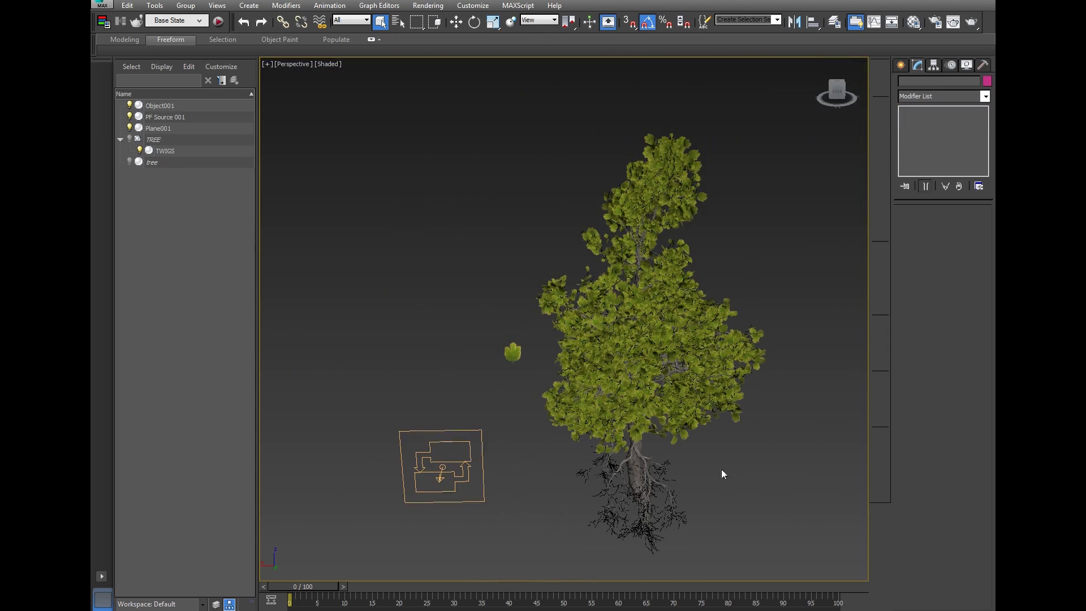
pyautogui.click(963, 608)
pyautogui.moveTo(573, 337); pyautogui.dragTo(607, 373)
pyautogui.moveTo(467, 332); pyautogui.dragTo(465, 360, button='middle')
pyautogui.scroll(3, 464, 360)
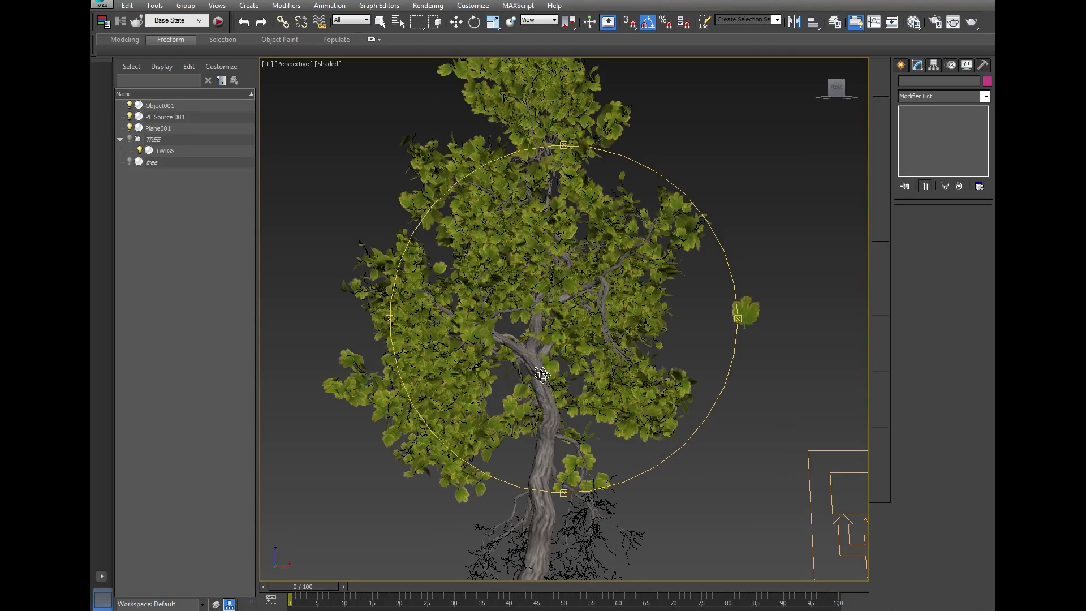
pyautogui.moveTo(543, 375); pyautogui.dragTo(577, 323)
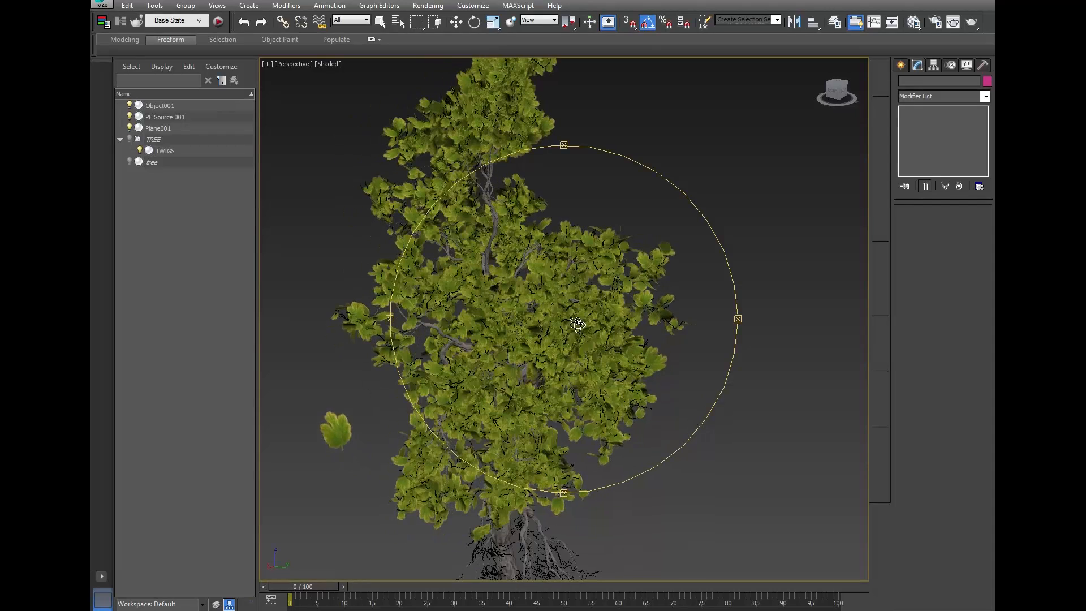
pyautogui.moveTo(657, 343); pyautogui.dragTo(686, 331)
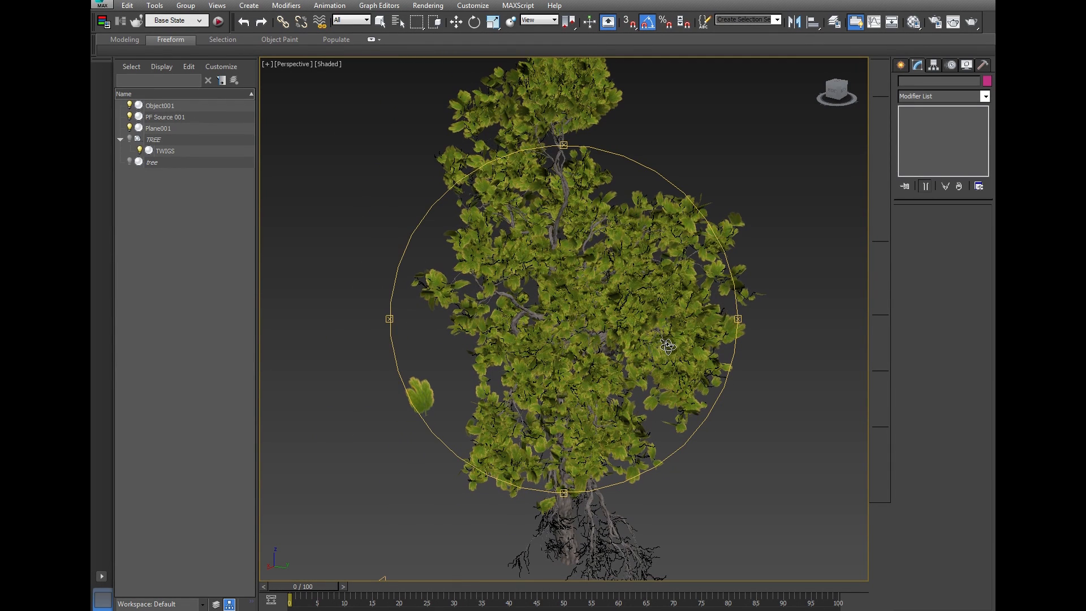
# Enable 2-Sided for the leaf material in the Material Editor, and check the leaves from different angles
pyautogui.click(913, 22)
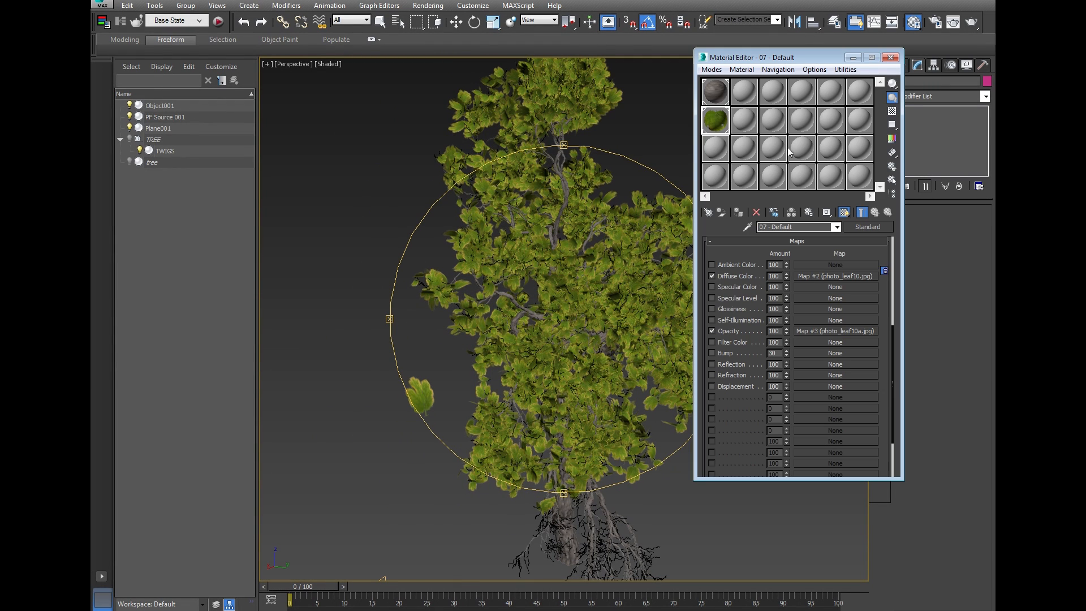
pyautogui.moveTo(751, 265); pyautogui.dragTo(738, 449)
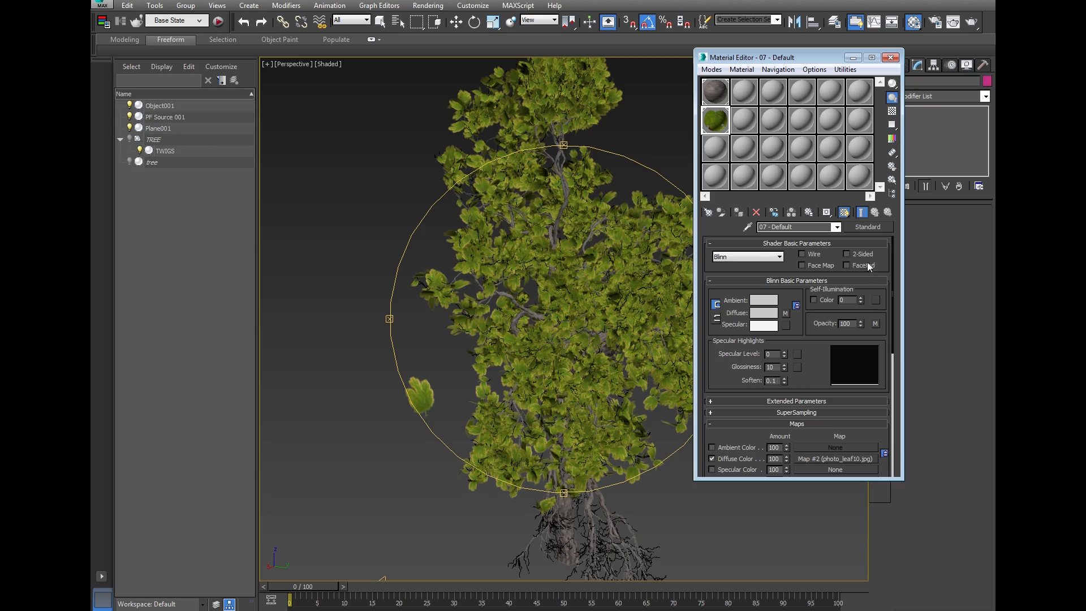
pyautogui.moveTo(656, 301)
pyautogui.mouseDown()
pyautogui.moveTo(645, 308)
pyautogui.moveTo(604, 290)
pyautogui.moveTo(593, 308)
pyautogui.moveTo(561, 309)
pyautogui.moveTo(635, 296)
pyautogui.mouseUp()
pyautogui.scroll(5, 644, 309)
pyautogui.scroll(-6, 633, 297)
pyautogui.scroll(-3, 573, 326)
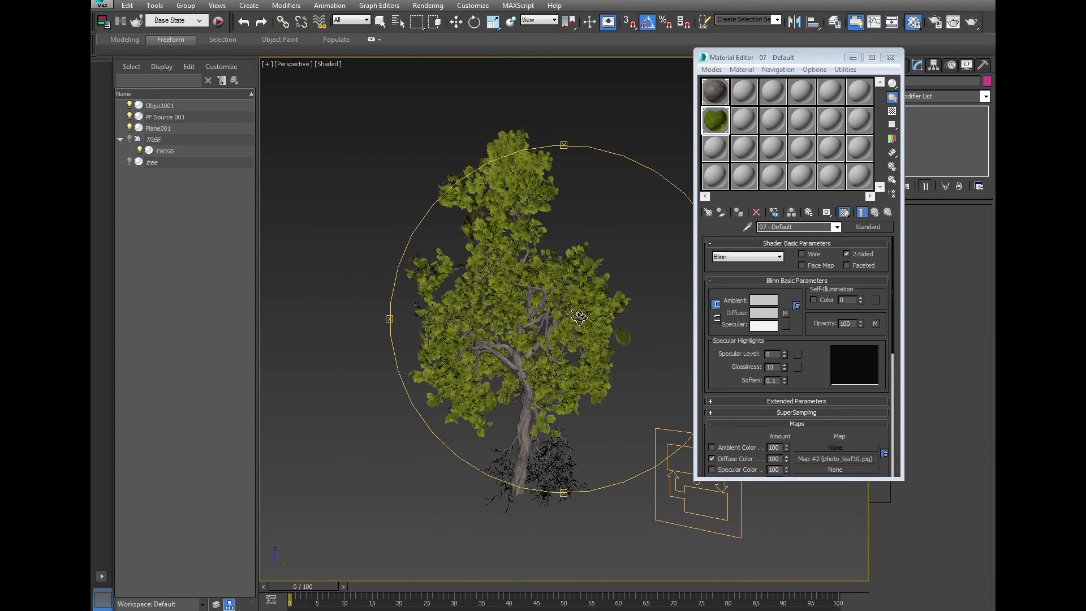
pyautogui.moveTo(572, 325); pyautogui.dragTo(576, 317)
# Unhide the hidden tree objects, select the bare tree and examine its trunk up close
pyautogui.click(456, 21)
pyautogui.moveTo(496, 277); pyautogui.dragTo(572, 286, button='middle')
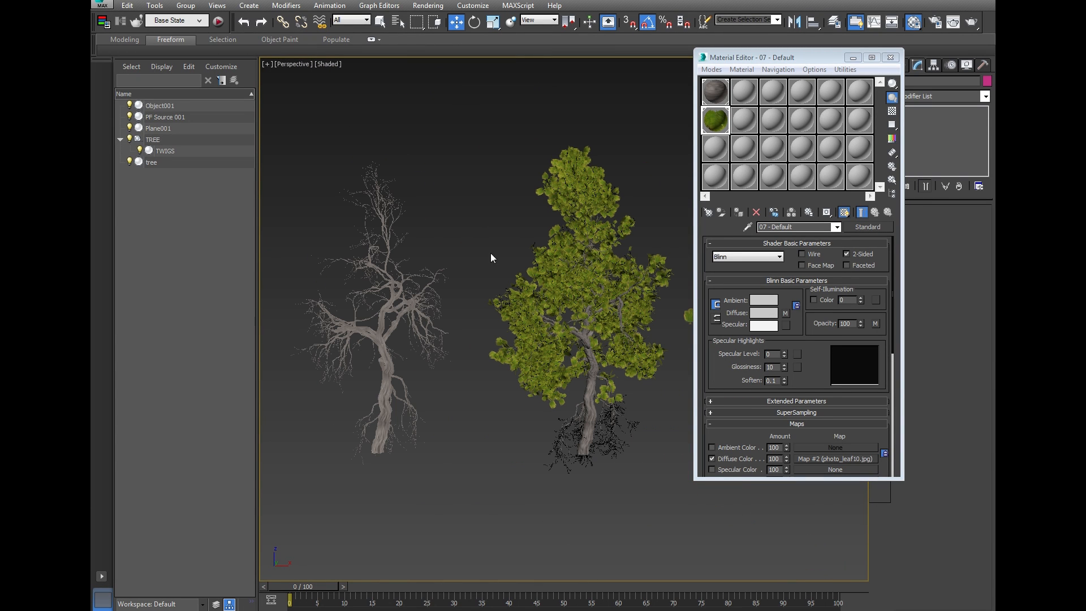
pyautogui.click(408, 311)
pyautogui.scroll(4, 408, 311)
pyautogui.scroll(-3, 408, 312)
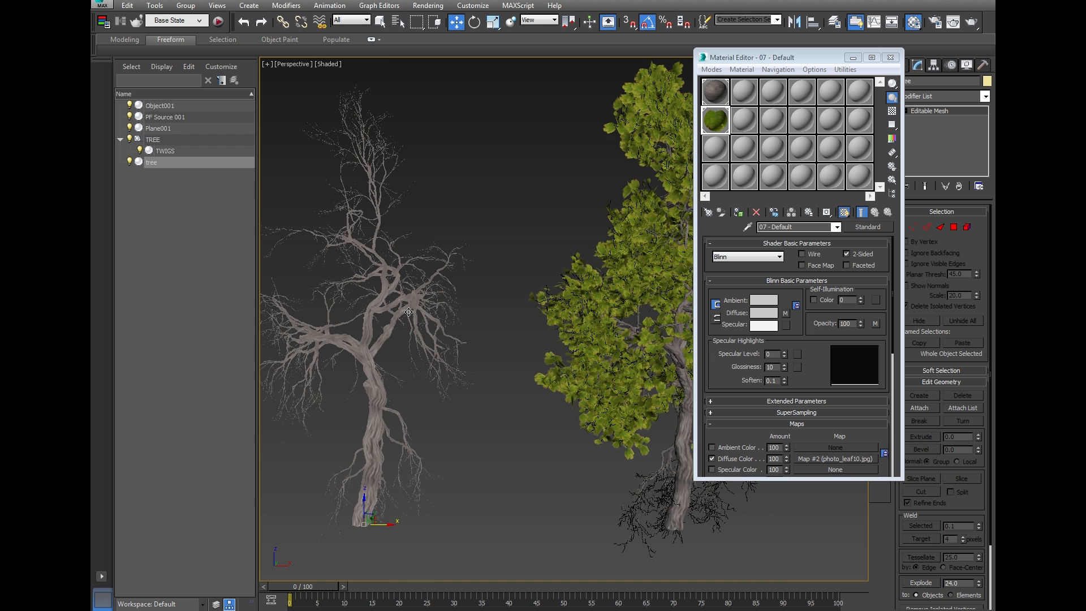
pyautogui.moveTo(808, 62); pyautogui.dragTo(783, 88)
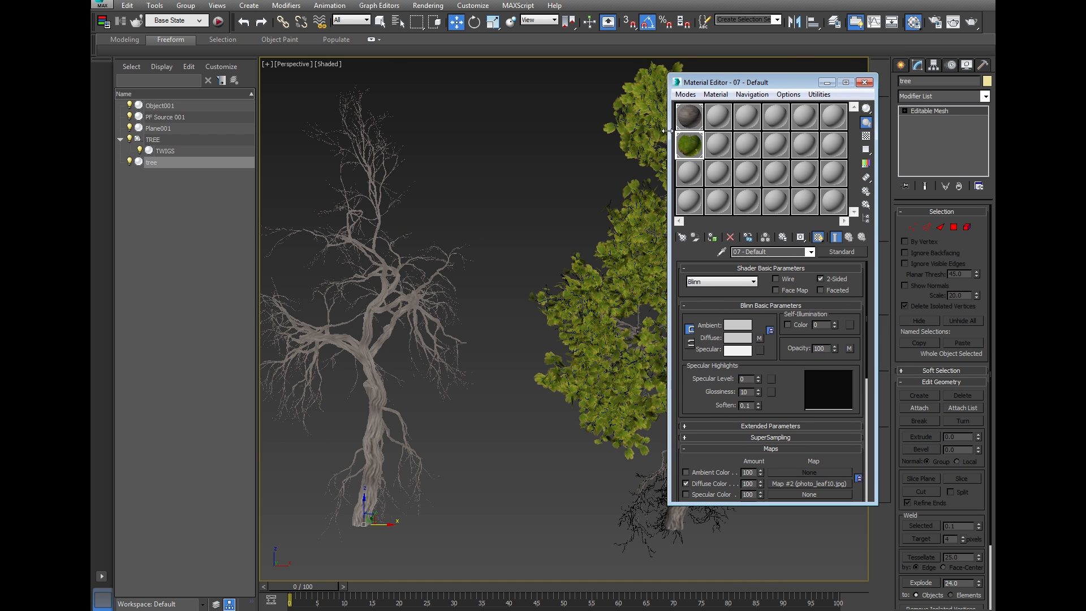
pyautogui.moveTo(444, 275); pyautogui.dragTo(552, 269, button='middle')
pyautogui.scroll(5, 486, 460)
pyautogui.scroll(2, 486, 459)
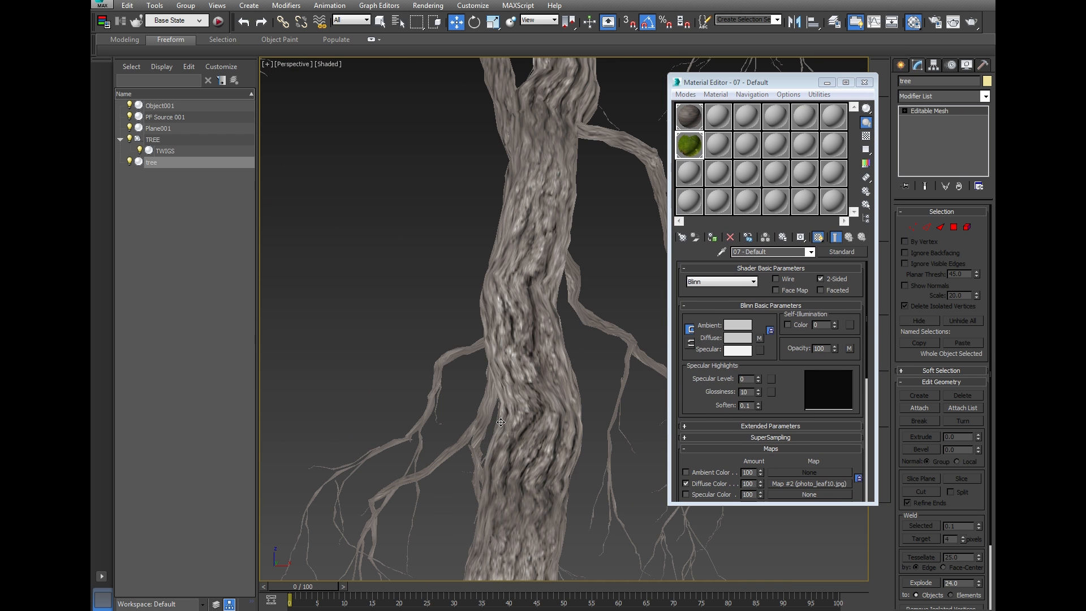
# Display edged faces and compare the mesh density of the bare tree with the leafy tree's trunk mesh, Object001
pyautogui.press('F4')
pyautogui.scroll(-4, 509, 395)
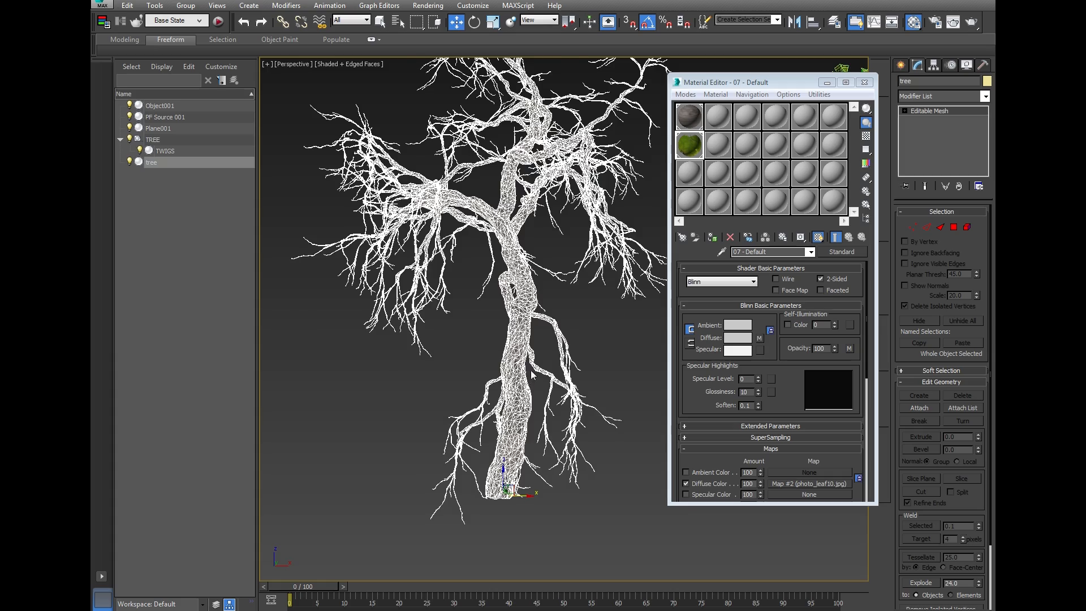
pyautogui.scroll(-2, 461, 452)
pyautogui.moveTo(595, 452); pyautogui.dragTo(453, 446, button='middle')
pyautogui.scroll(5, 517, 449)
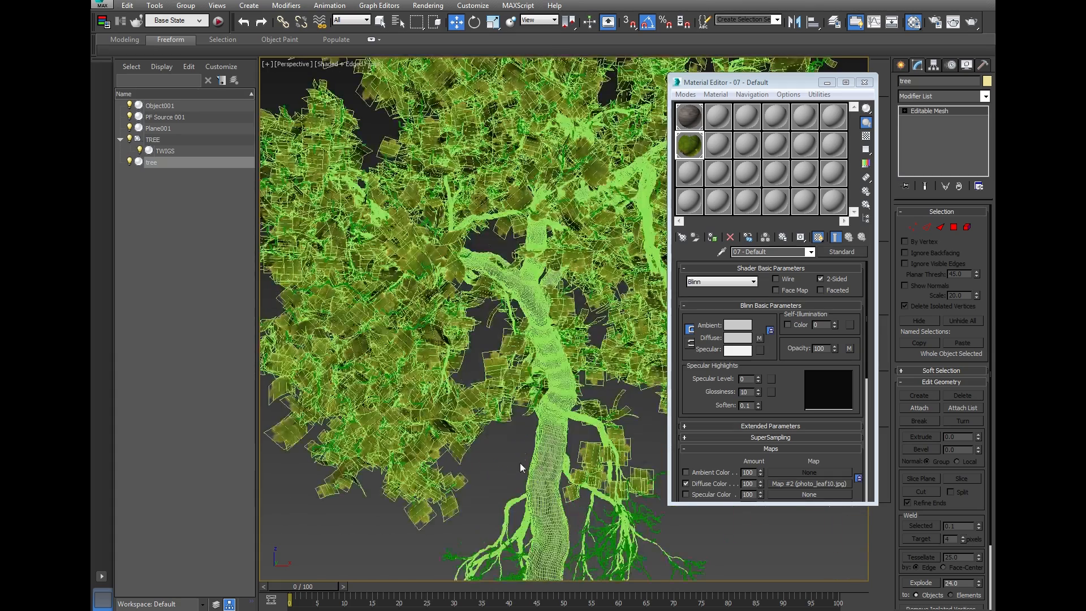
pyautogui.click(549, 455)
pyautogui.scroll(3, 543, 455)
pyautogui.scroll(-6, 543, 455)
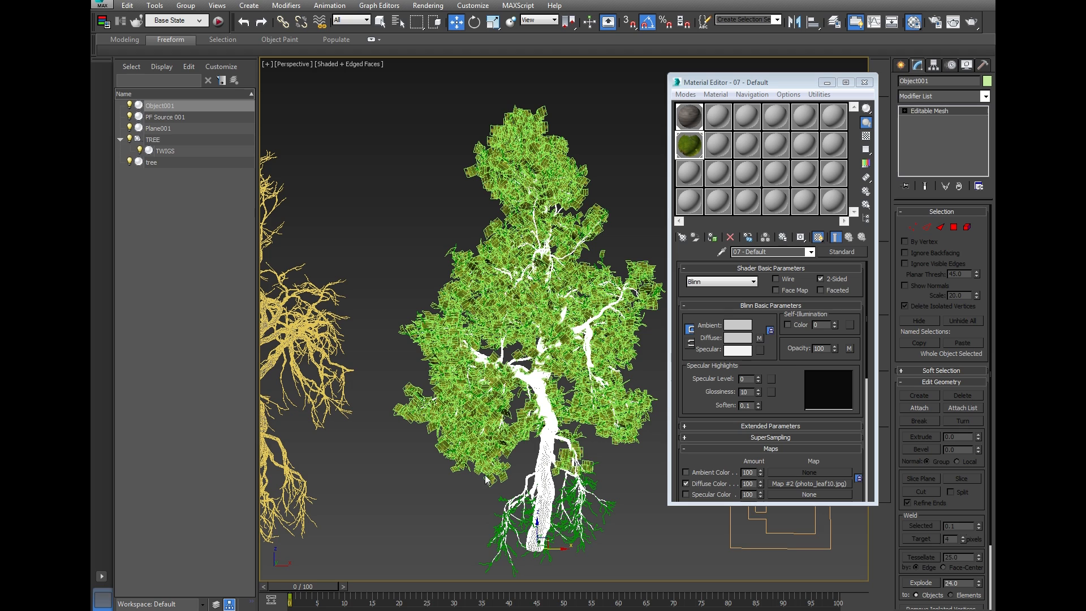
# Deselect the leafy tree's trunk and switch off the edged faces display
pyautogui.click(412, 492)
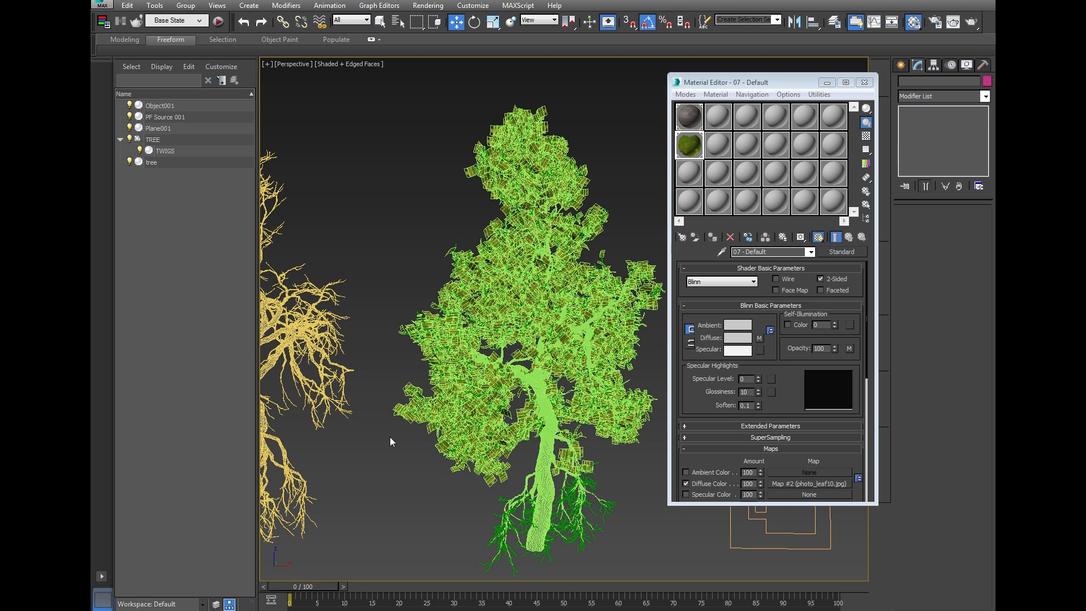
pyautogui.press('F4')
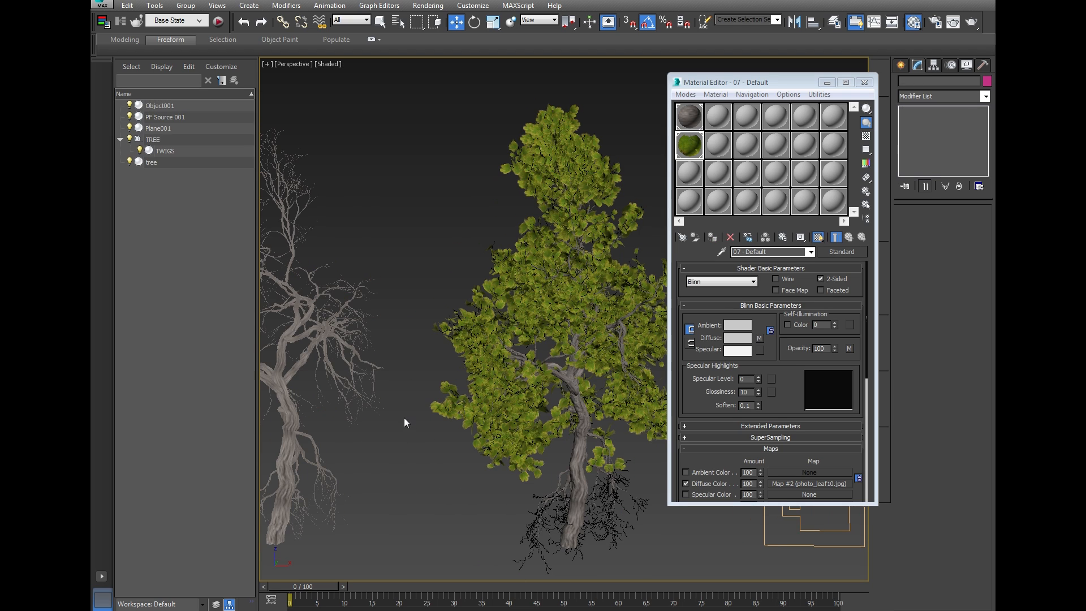
pyautogui.scroll(3, 404, 417)
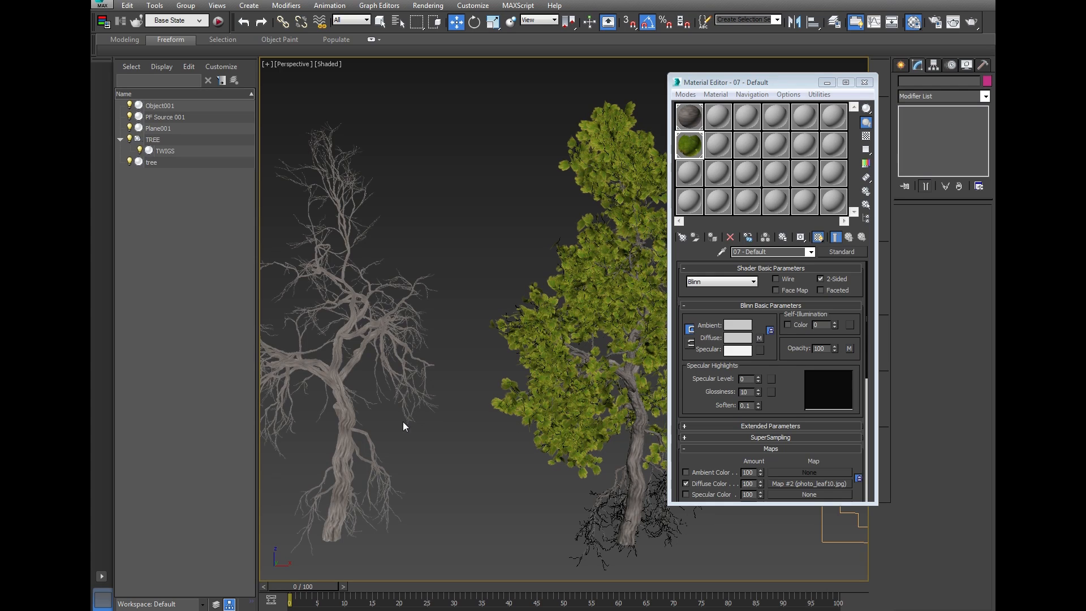
# Select the bare tree and close the Material Editor to get a clear view of both trees
pyautogui.click(359, 420)
pyautogui.moveTo(358, 420); pyautogui.dragTo(392, 386, button='middle')
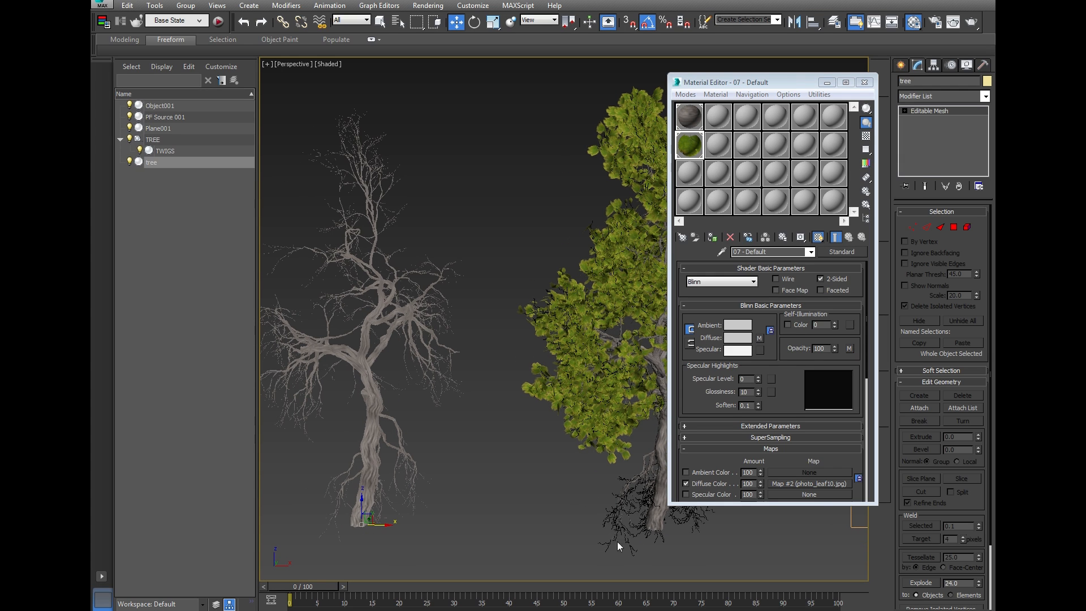
pyautogui.moveTo(446, 515); pyautogui.dragTo(540, 498, button='middle')
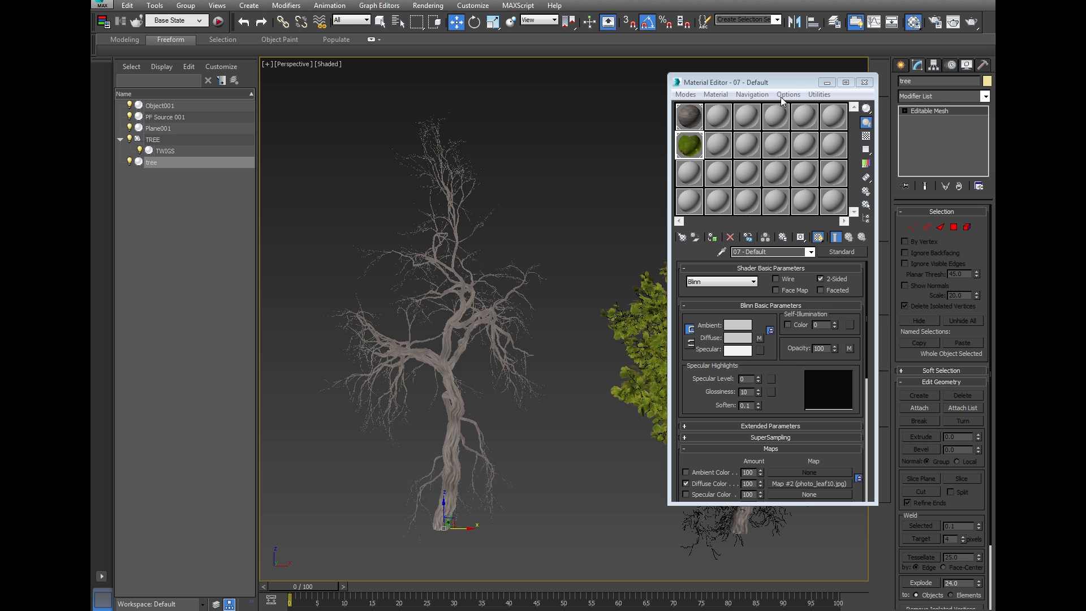
pyautogui.moveTo(790, 83); pyautogui.dragTo(803, 118)
pyautogui.click(878, 118)
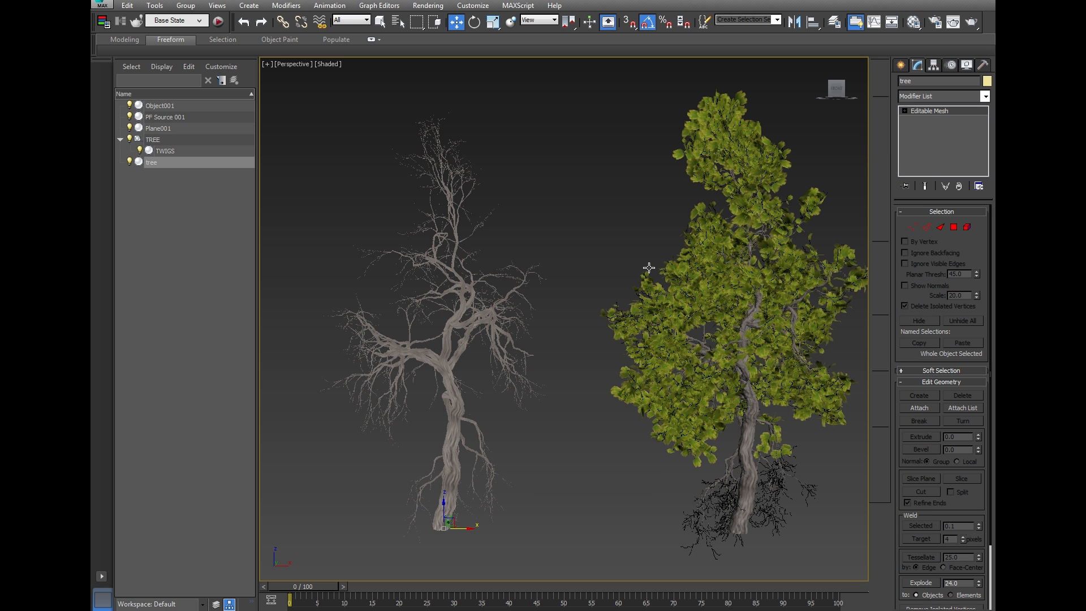
pyautogui.moveTo(659, 397); pyautogui.dragTo(648, 397, button='middle')
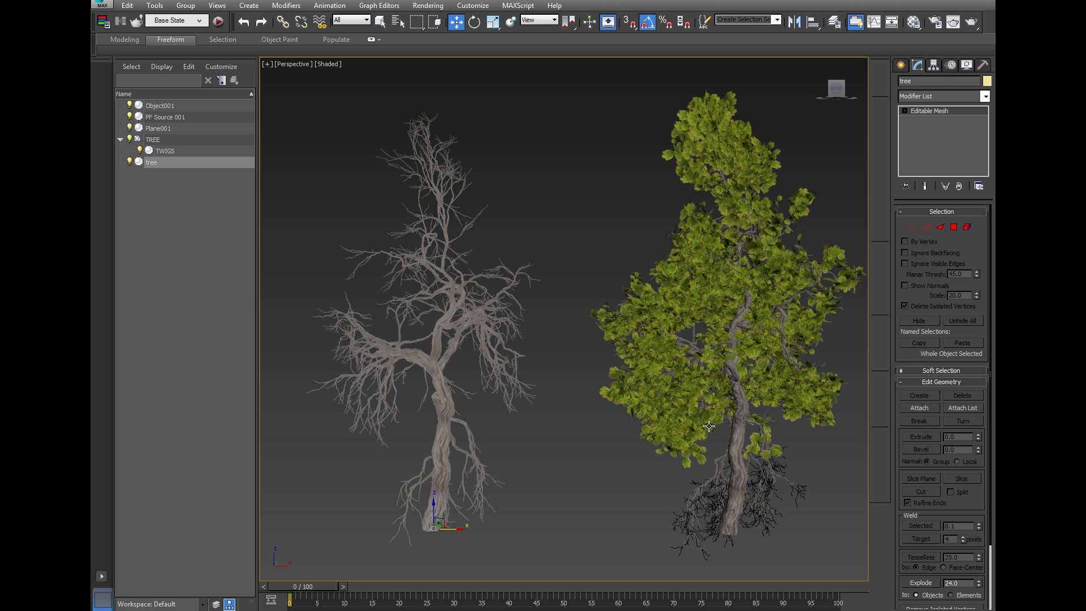
# Select the leafy tree's TWIGS object and view it beside the bare tree
pyautogui.click(796, 494)
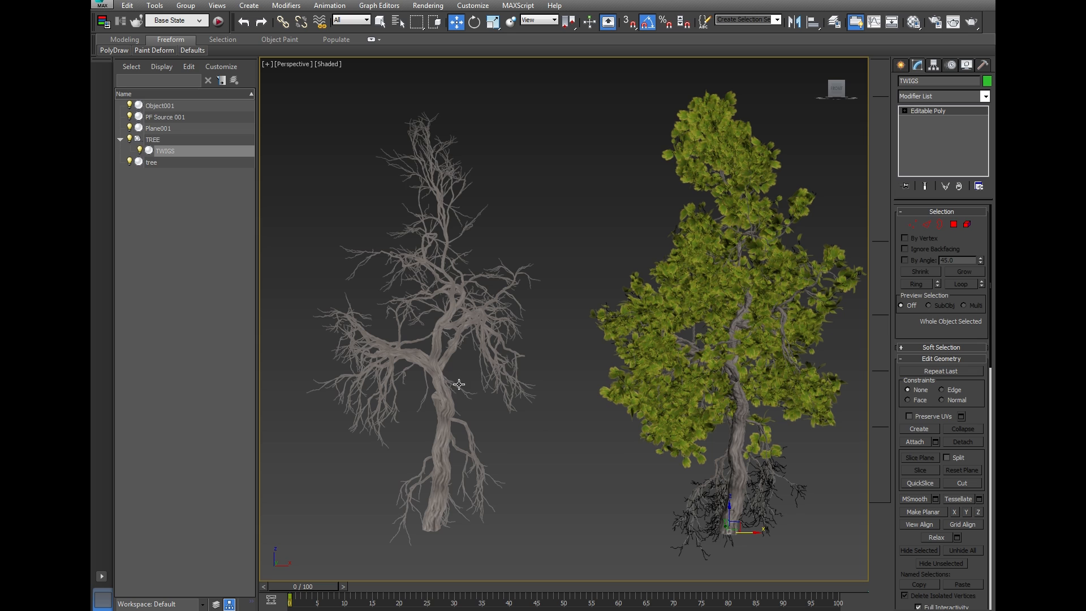
pyautogui.moveTo(459, 384); pyautogui.dragTo(558, 394, button='middle')
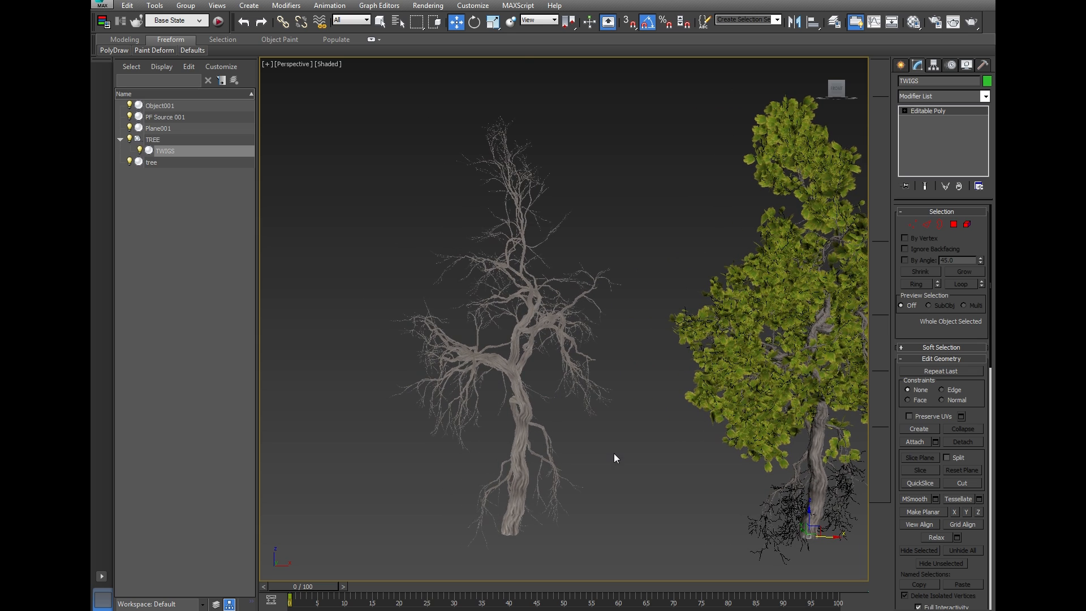
pyautogui.scroll(2, 607, 449)
pyautogui.scroll(-2, 609, 451)
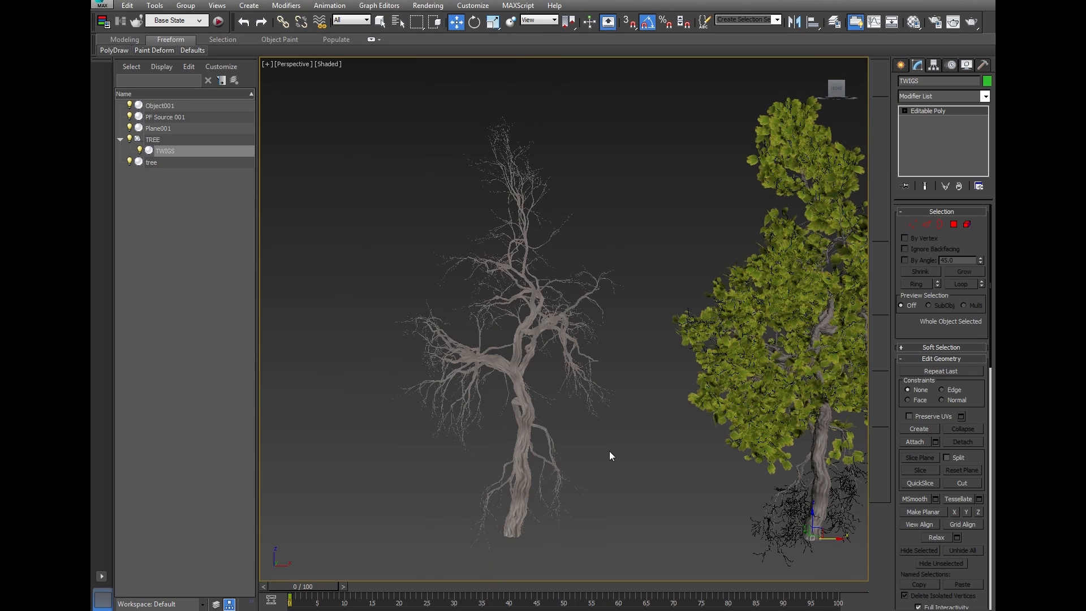
# Apply a VertexPaint modifier to the bare tree and place its paint window beside the tree
pyautogui.click(523, 421)
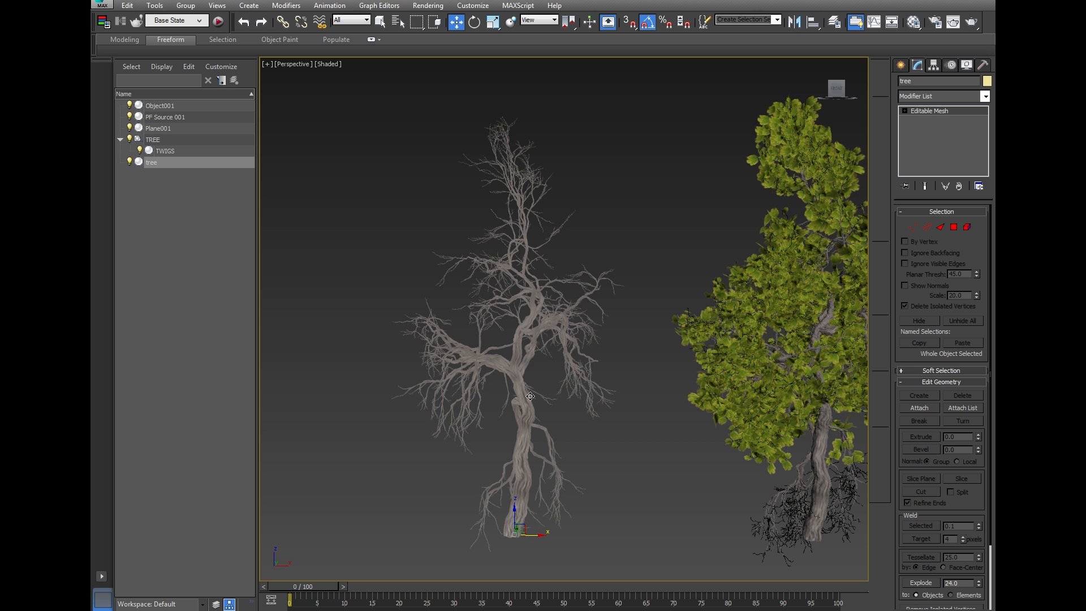
pyautogui.click(984, 96)
pyautogui.click(984, 96)
pyautogui.click(987, 96)
pyautogui.scroll(-15, 938, 375)
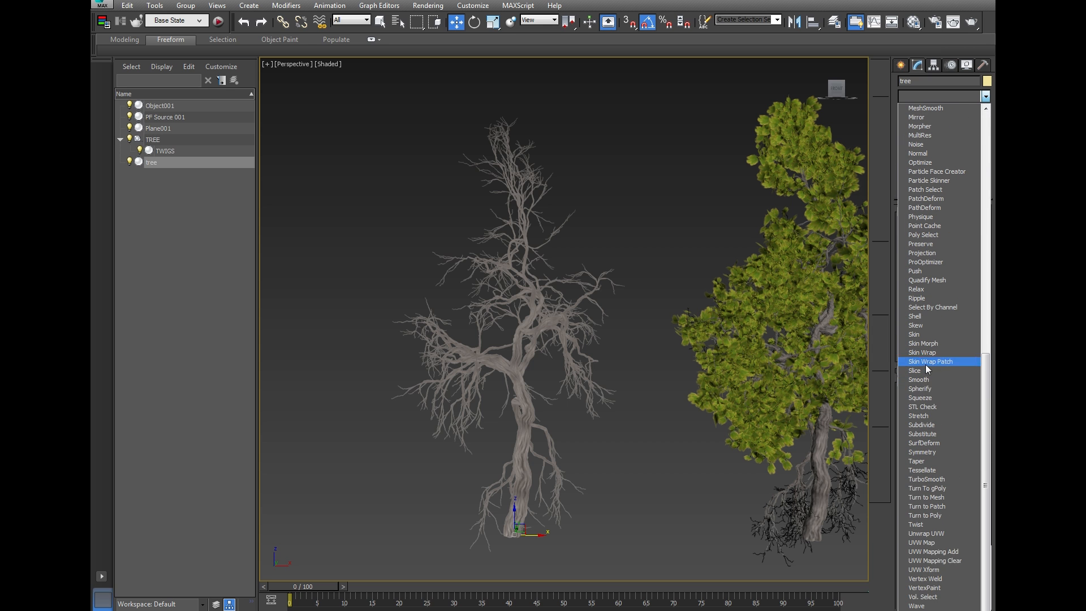
pyautogui.click(943, 589)
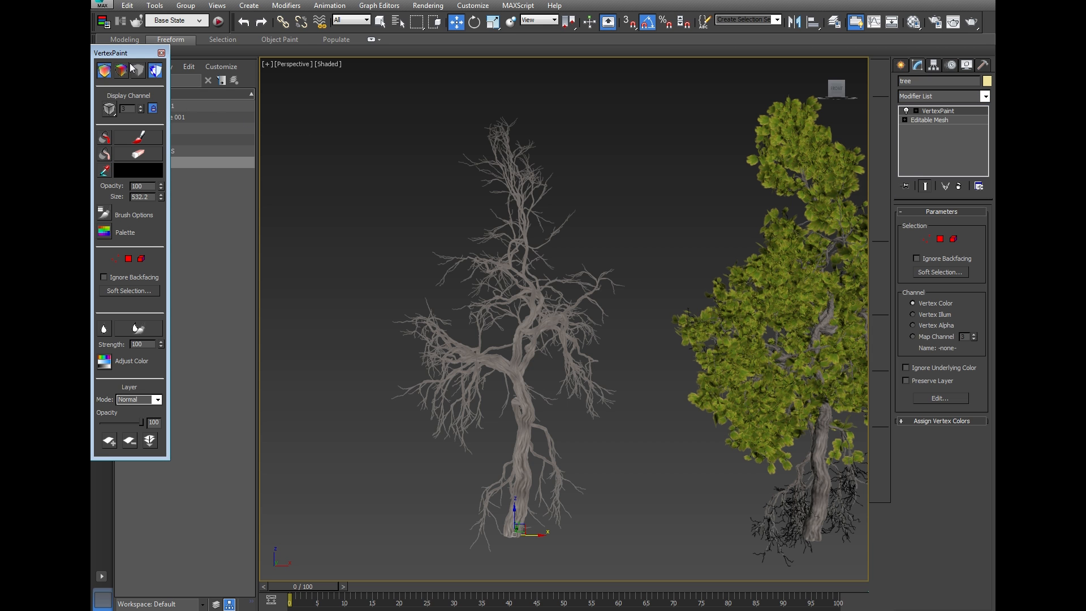
pyautogui.moveTo(136, 53); pyautogui.dragTo(313, 70)
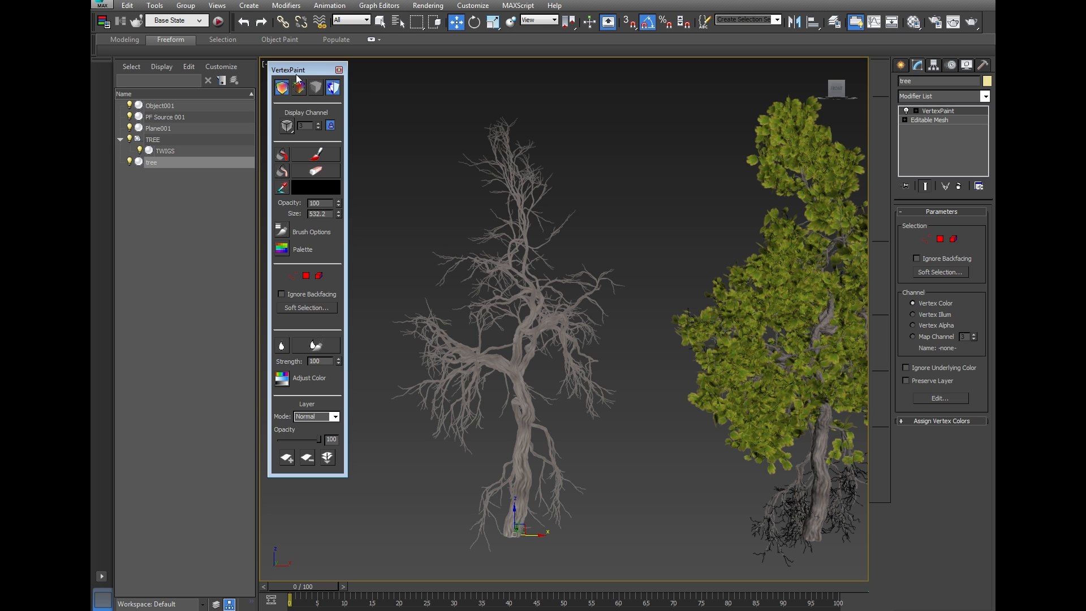
# Switch the vertex colour display off and back on to compare the bare tree's appearance
pyautogui.click(316, 89)
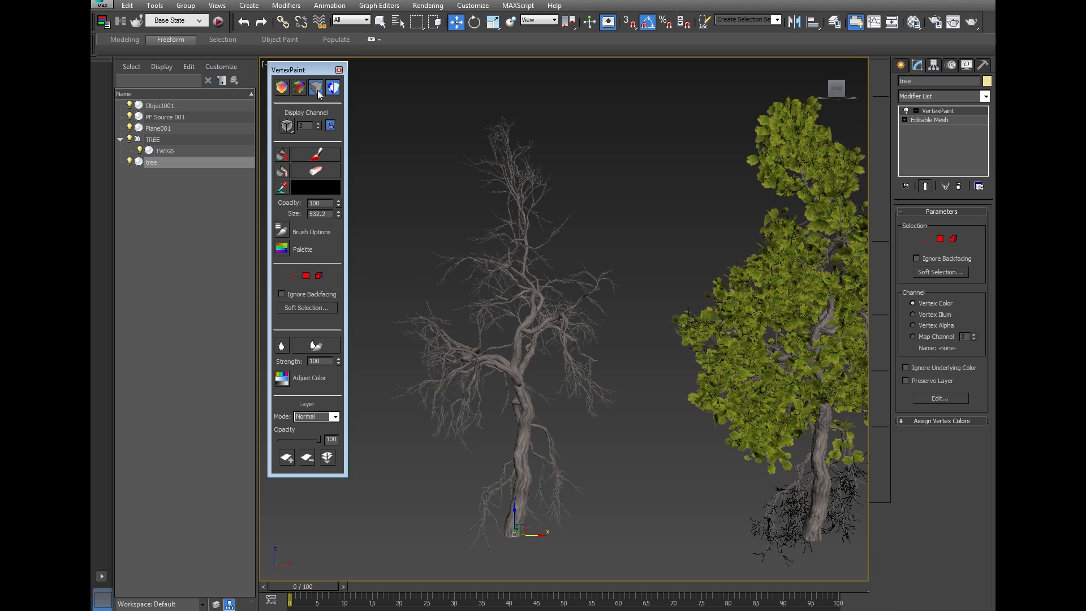
pyautogui.click(283, 89)
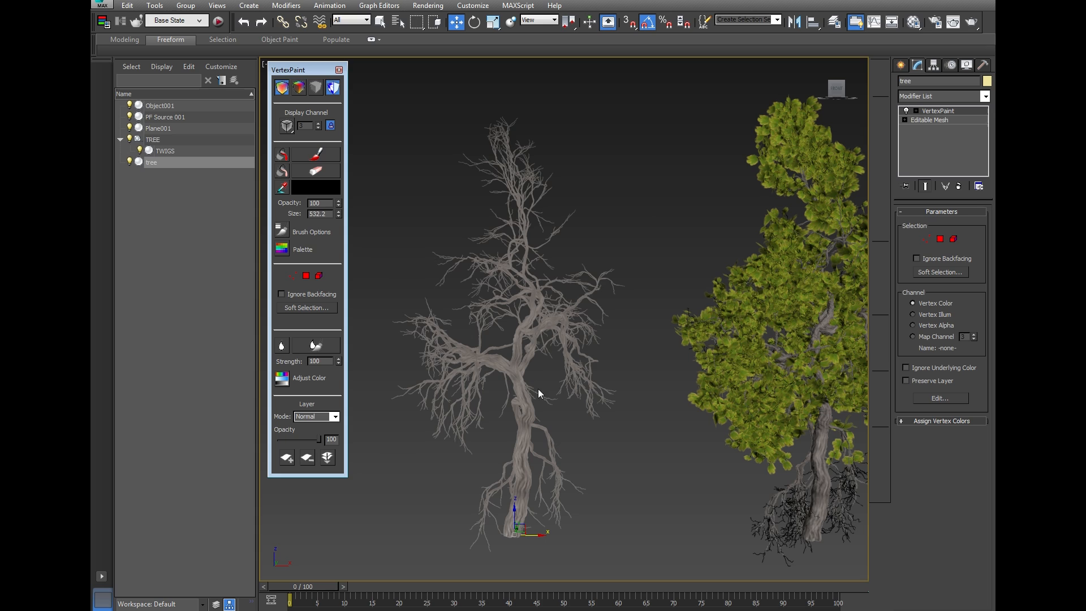
pyautogui.moveTo(538, 394)
pyautogui.keyDown('alt'); pyautogui.mouseDown(button='middle')
pyautogui.moveTo(538, 381)
pyautogui.moveTo(487, 379)
pyautogui.moveTo(538, 376)
pyautogui.mouseUp(button='middle'); pyautogui.keyUp('alt')
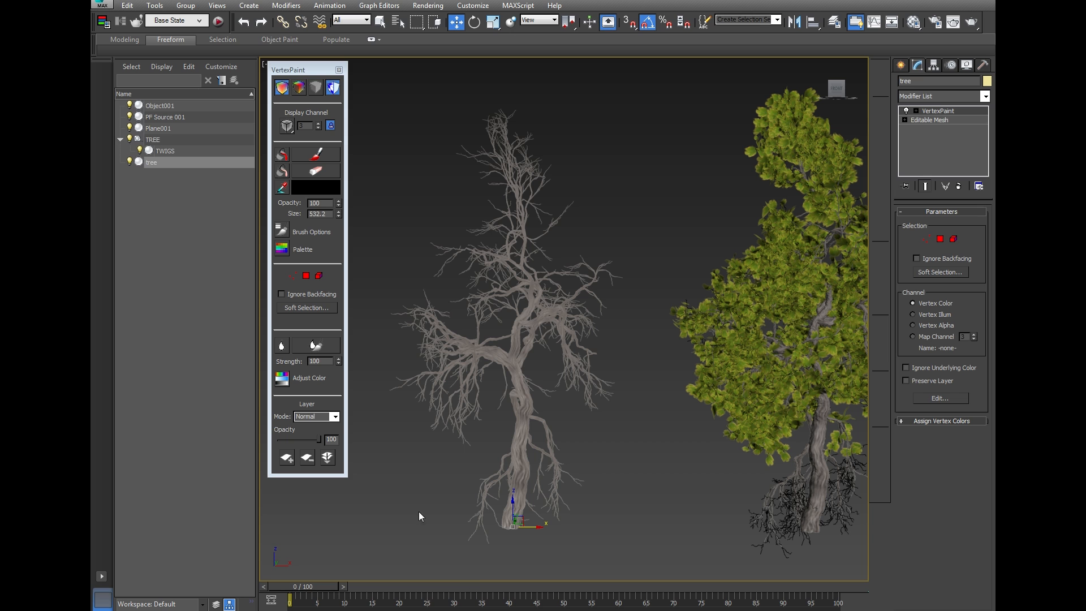
pyautogui.moveTo(555, 371); pyautogui.dragTo(542, 376, button='middle')
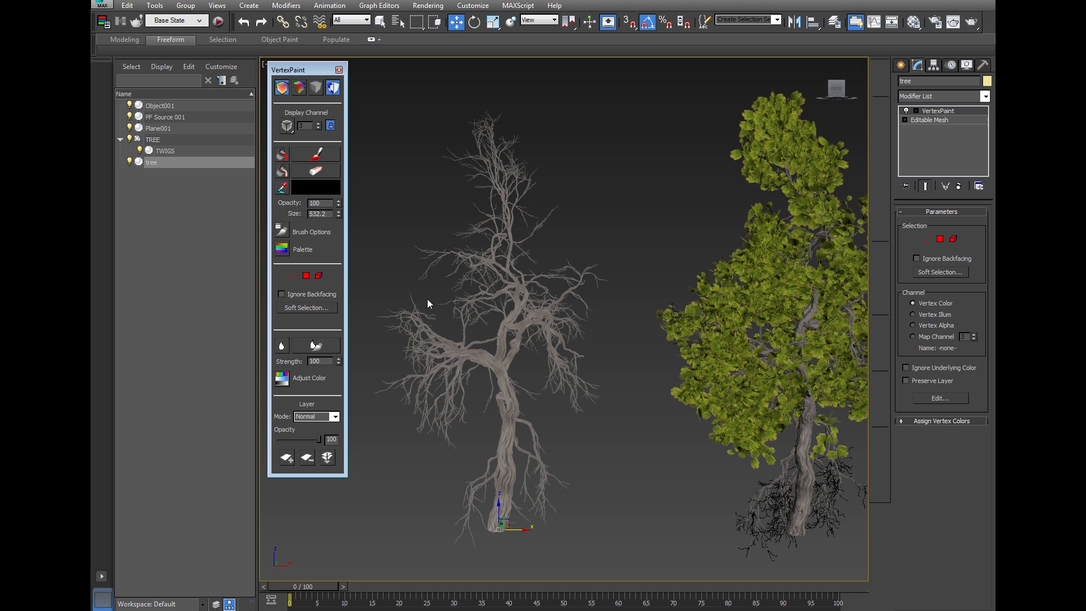
# Paint the bare tree's trunk and inner main branches black with a brush size of 484.302
pyautogui.click(337, 155)
pyautogui.scroll(-3, 512, 452)
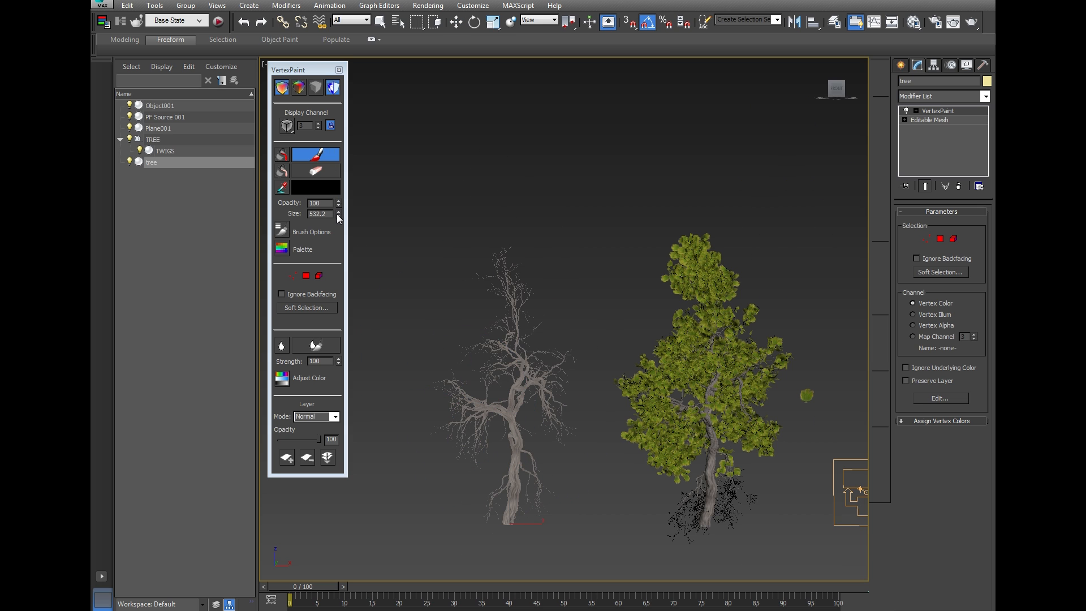
pyautogui.moveTo(338, 216)
pyautogui.mouseDown()
pyautogui.moveTo(342, 233)
pyautogui.moveTo(341, 222)
pyautogui.mouseUp()
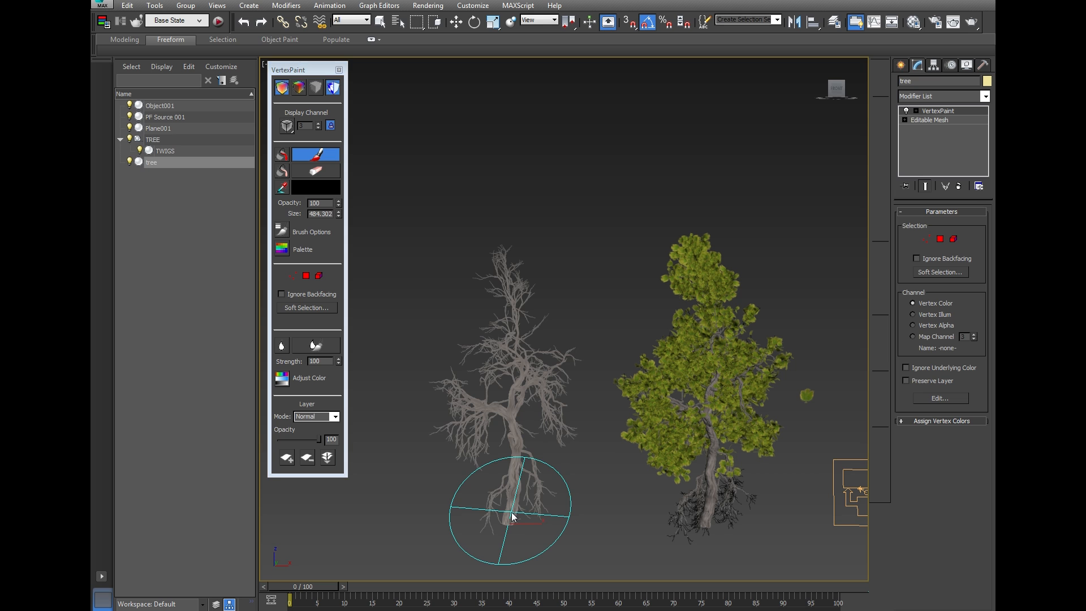
pyautogui.moveTo(513, 516)
pyautogui.mouseDown()
pyautogui.moveTo(511, 436)
pyautogui.moveTo(497, 412)
pyautogui.moveTo(516, 389)
pyautogui.moveTo(517, 346)
pyautogui.mouseUp()
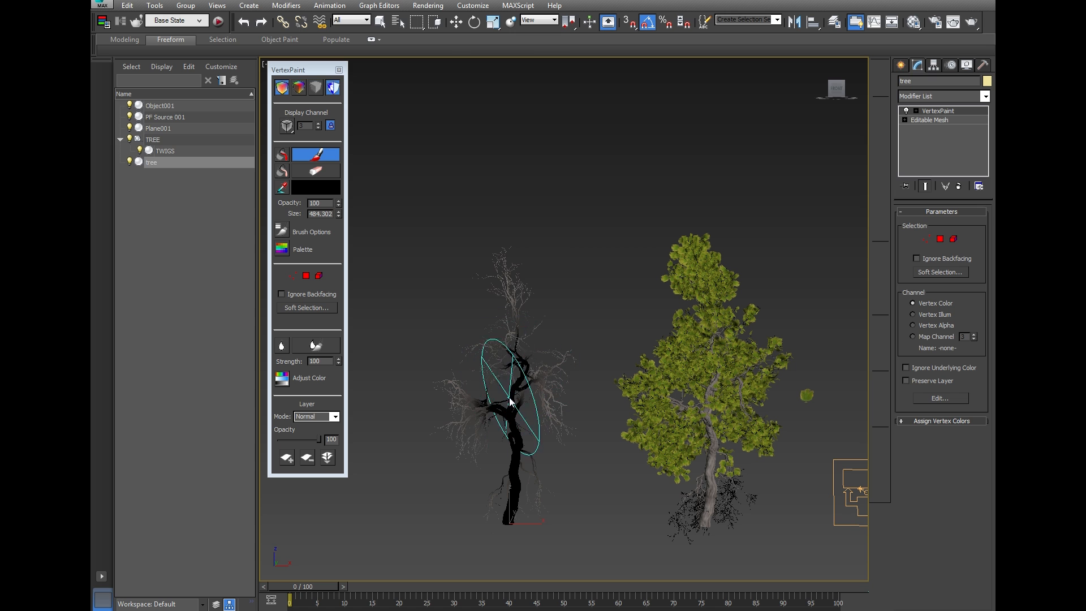
pyautogui.moveTo(511, 391); pyautogui.dragTo(507, 518)
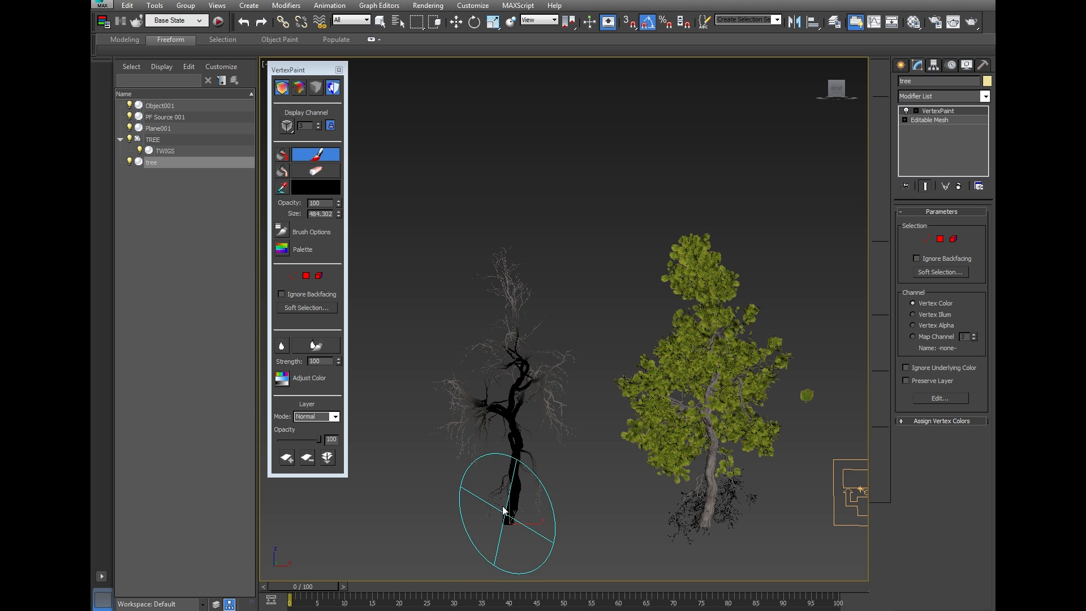
pyautogui.scroll(5, 505, 515)
pyautogui.scroll(-3, 492, 396)
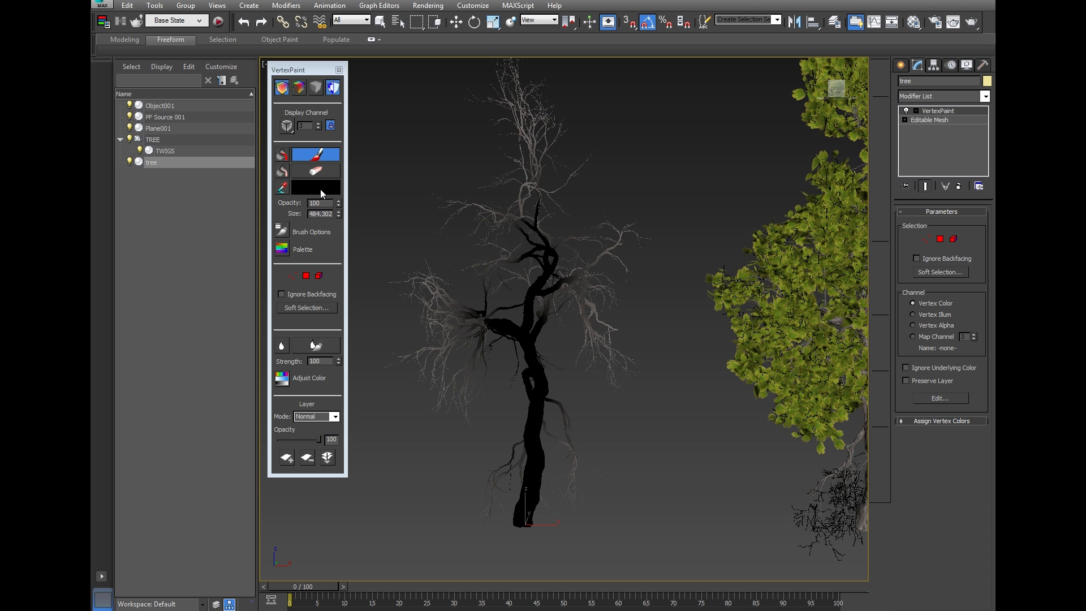
# Set the paint colour to white (255, 255, 255) and paint over the crown and outer branches
pyautogui.click(320, 189)
pyautogui.moveTo(419, 107); pyautogui.dragTo(418, 60)
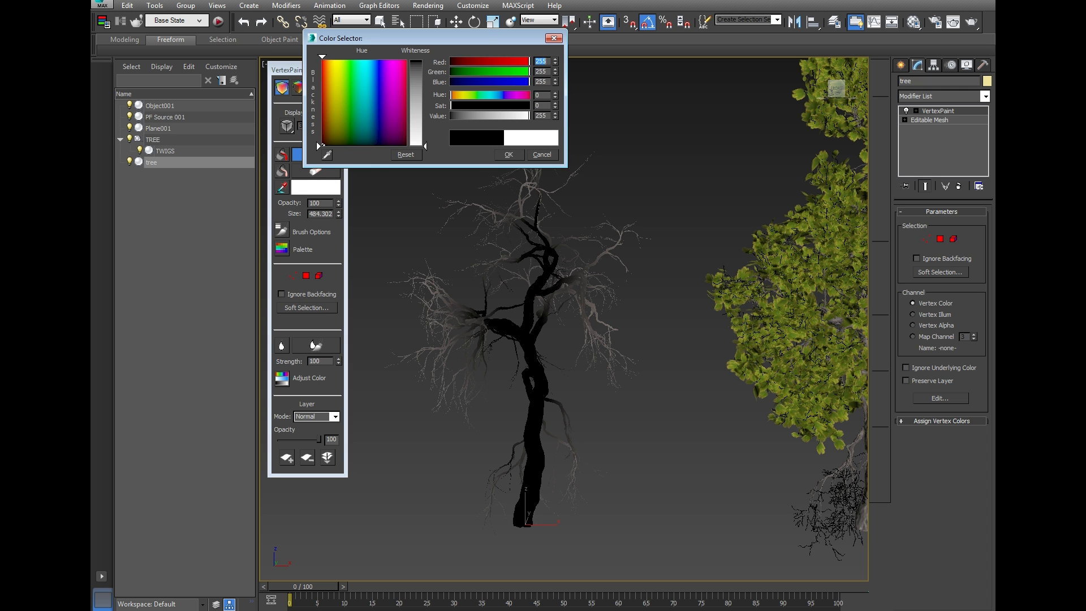
pyautogui.click(508, 154)
pyautogui.moveTo(528, 143); pyautogui.dragTo(528, 221, button='middle')
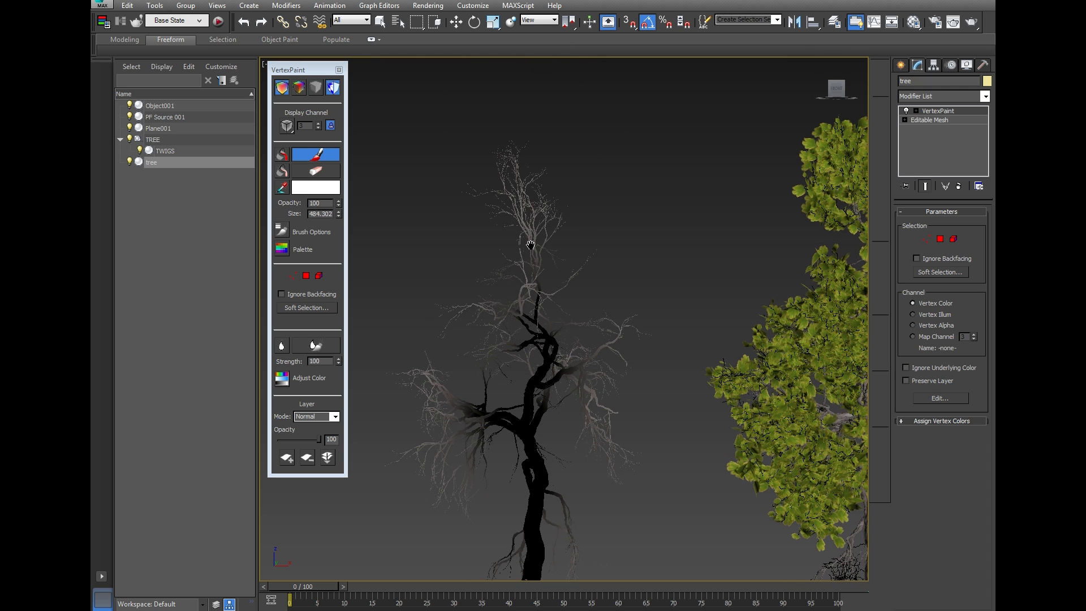
pyautogui.moveTo(508, 181)
pyautogui.mouseDown()
pyautogui.moveTo(536, 226)
pyautogui.moveTo(516, 191)
pyautogui.mouseUp()
pyautogui.moveTo(612, 345)
pyautogui.mouseDown()
pyautogui.moveTo(610, 443)
pyautogui.moveTo(485, 443)
pyautogui.moveTo(436, 416)
pyautogui.mouseUp()
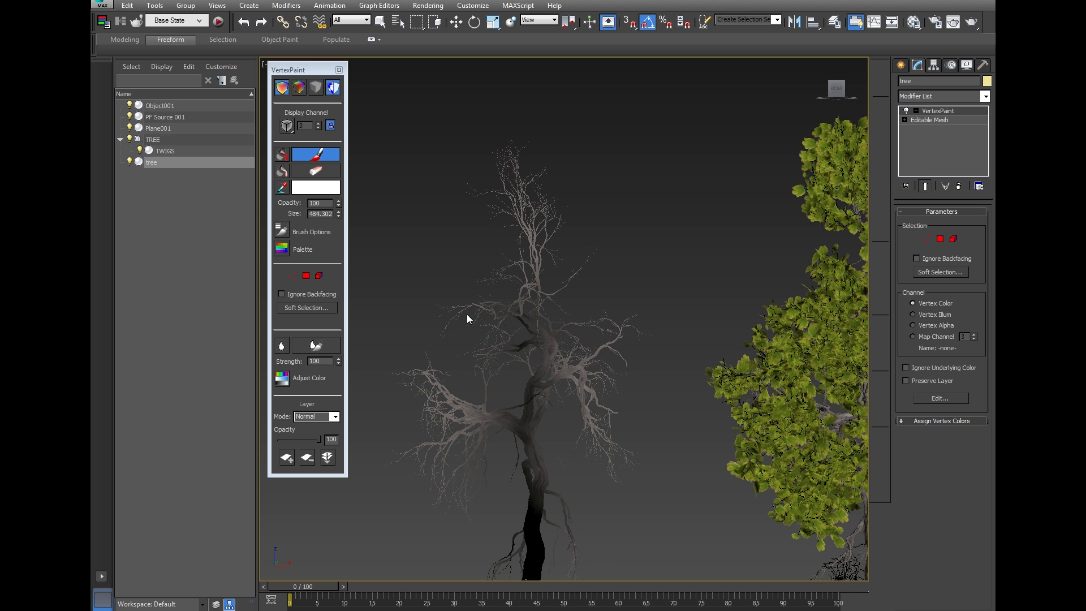
pyautogui.moveTo(468, 315); pyautogui.dragTo(452, 295)
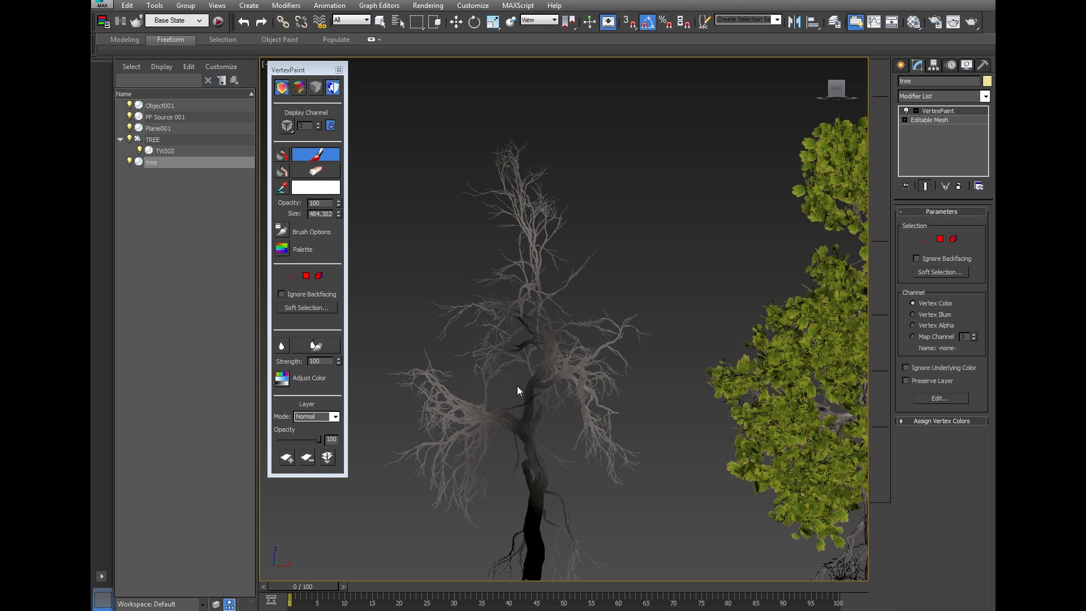
# Set the paint colour back to black and paint the area where the trunk forks
pyautogui.scroll(5, 517, 386)
pyautogui.click(315, 188)
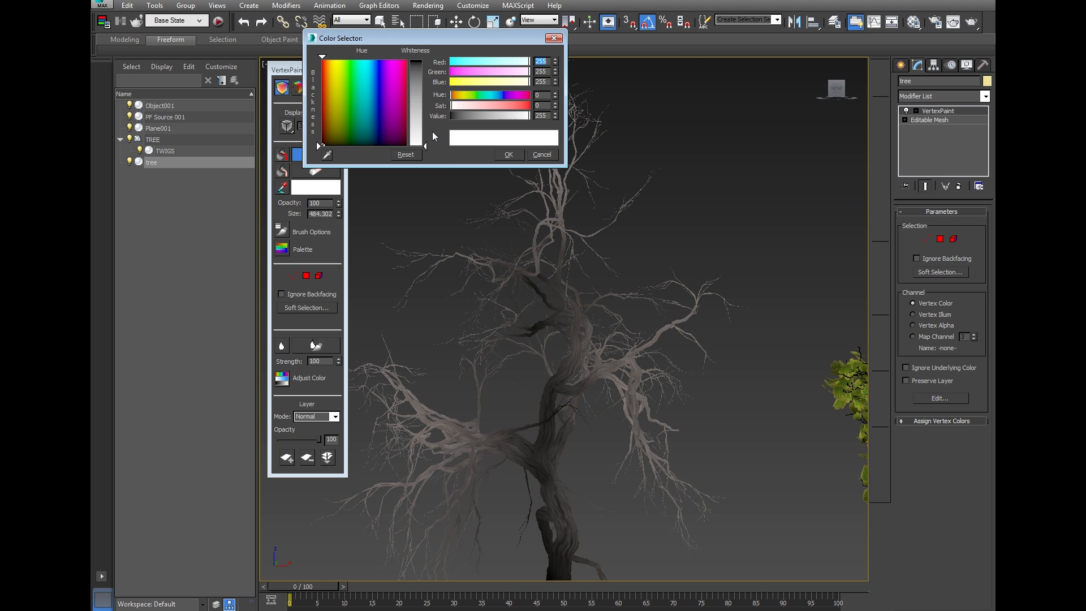
pyautogui.moveTo(426, 145); pyautogui.dragTo(423, 60)
pyautogui.click(507, 155)
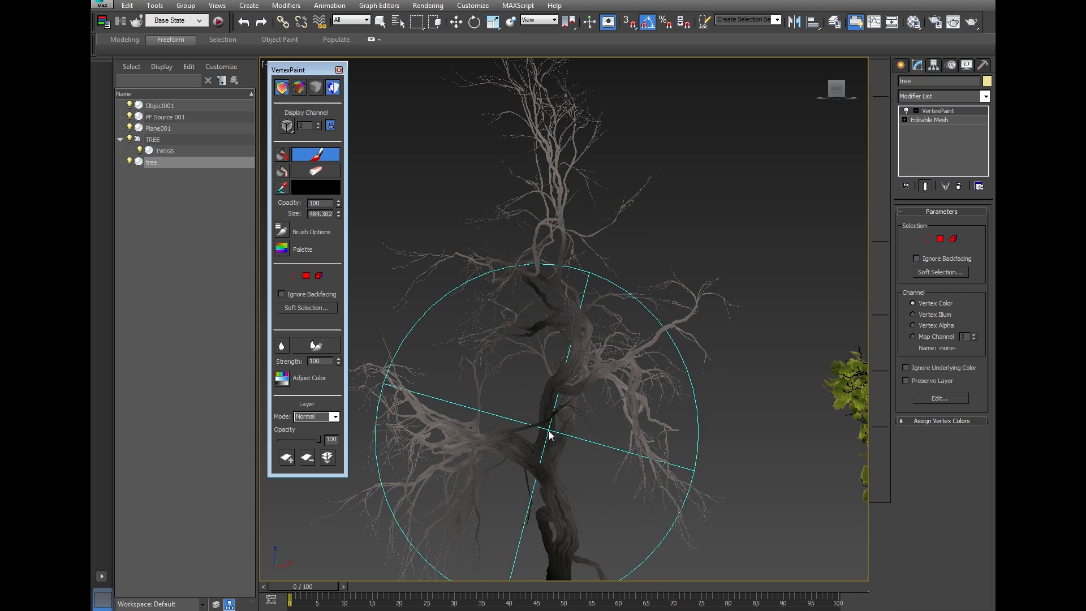
pyautogui.moveTo(549, 434); pyautogui.dragTo(551, 447)
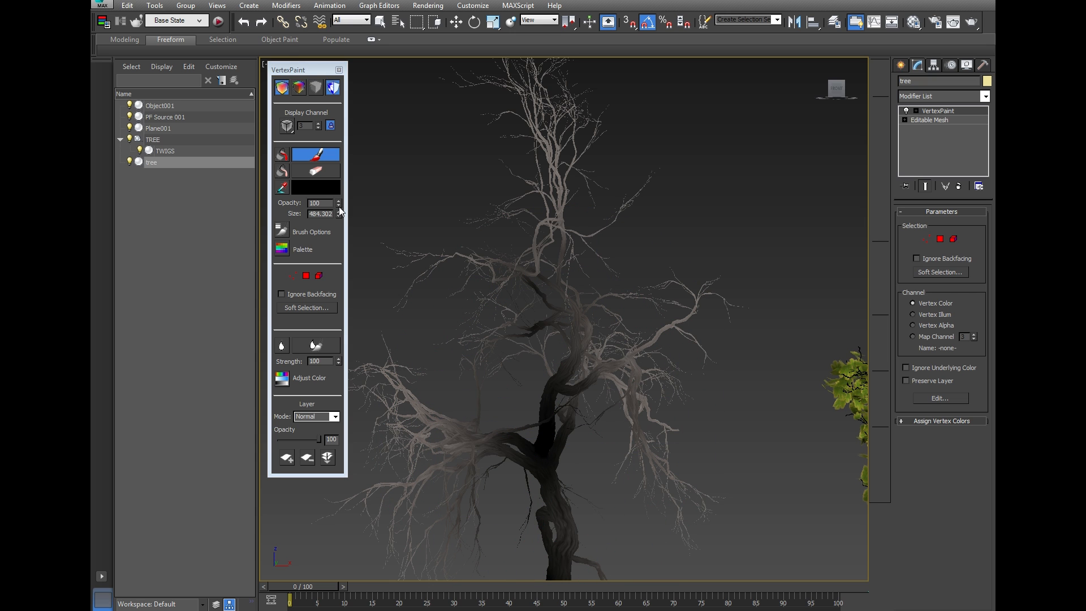
# Reduce the brush size to 208.25 and paint the trunk below the fork black
pyautogui.moveTo(340, 211); pyautogui.dragTo(343, 249)
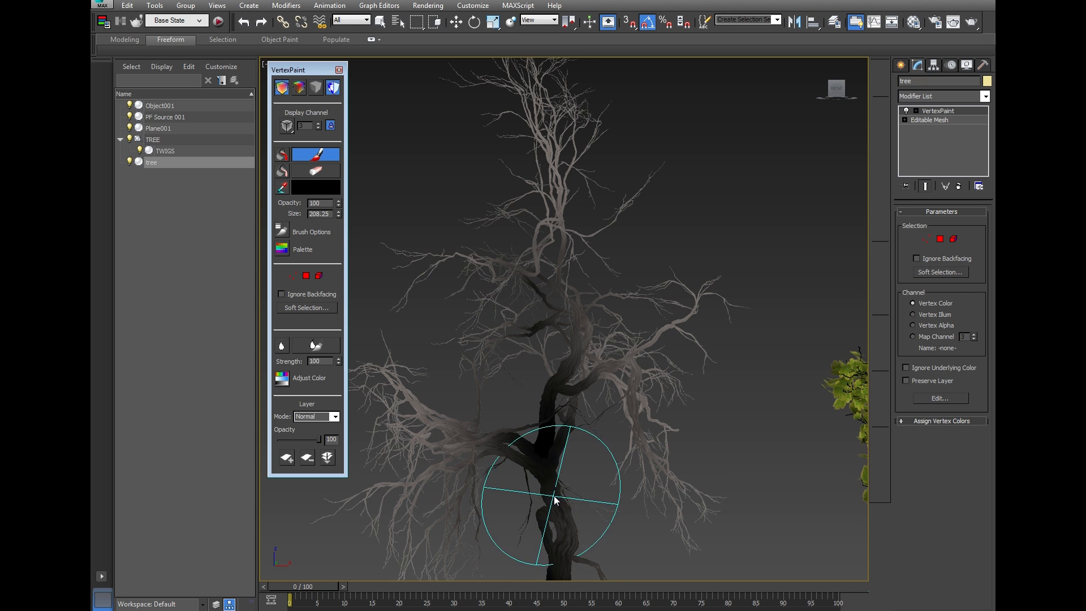
pyautogui.scroll(2, 558, 358)
pyautogui.moveTo(558, 358)
pyautogui.mouseDown()
pyautogui.moveTo(552, 351)
pyautogui.moveTo(559, 473)
pyautogui.moveTo(543, 336)
pyautogui.mouseUp()
pyautogui.scroll(-3, 540, 435)
pyautogui.scroll(3, 539, 459)
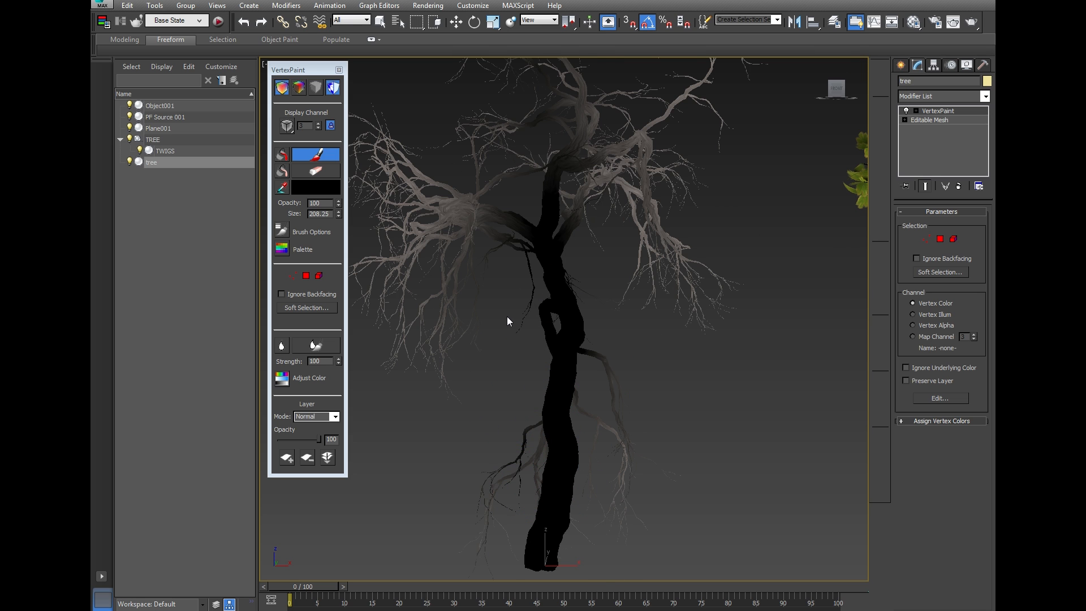
# Paint the bases of the main branches and the start of the lower side branch black
pyautogui.scroll(2, 509, 317)
pyautogui.moveTo(538, 291); pyautogui.dragTo(539, 299)
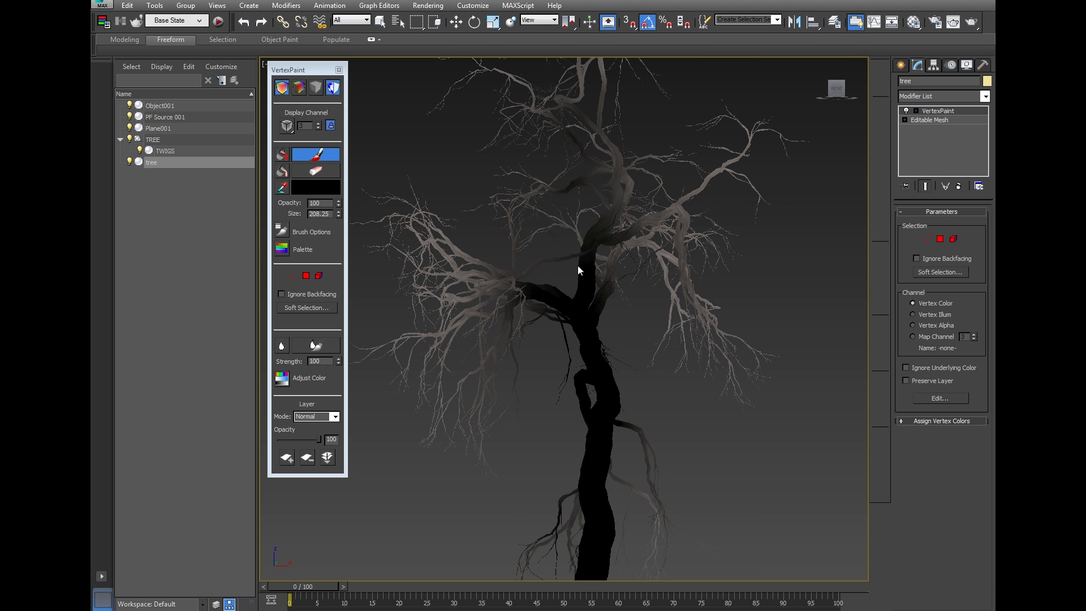
pyautogui.moveTo(611, 211); pyautogui.dragTo(654, 223)
pyautogui.moveTo(515, 302); pyautogui.dragTo(508, 290)
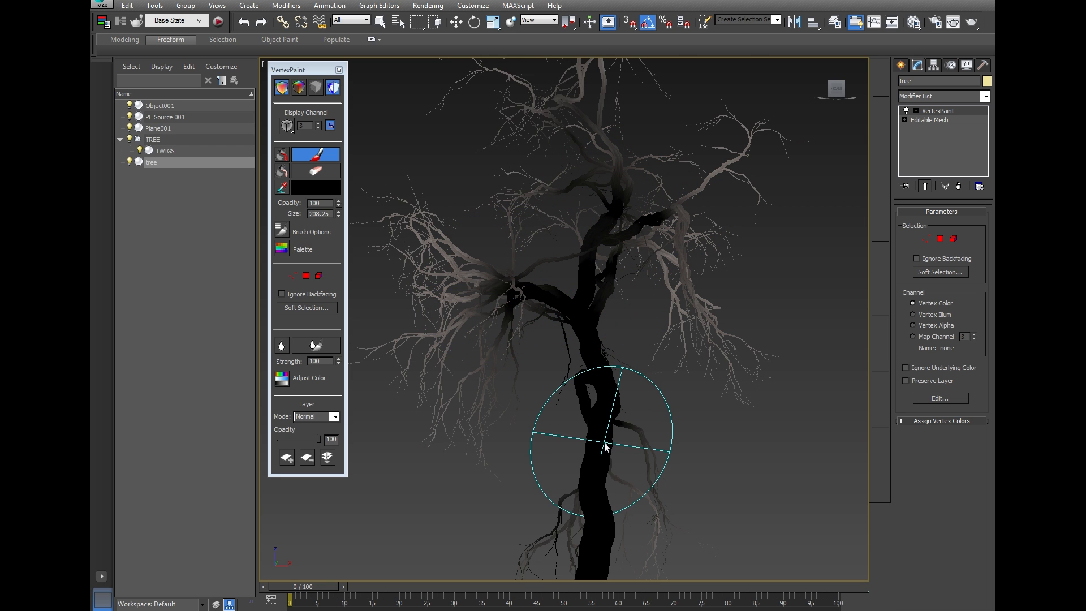
pyautogui.moveTo(594, 444); pyautogui.dragTo(606, 346, button='middle')
pyautogui.moveTo(624, 333); pyautogui.dragTo(628, 332)
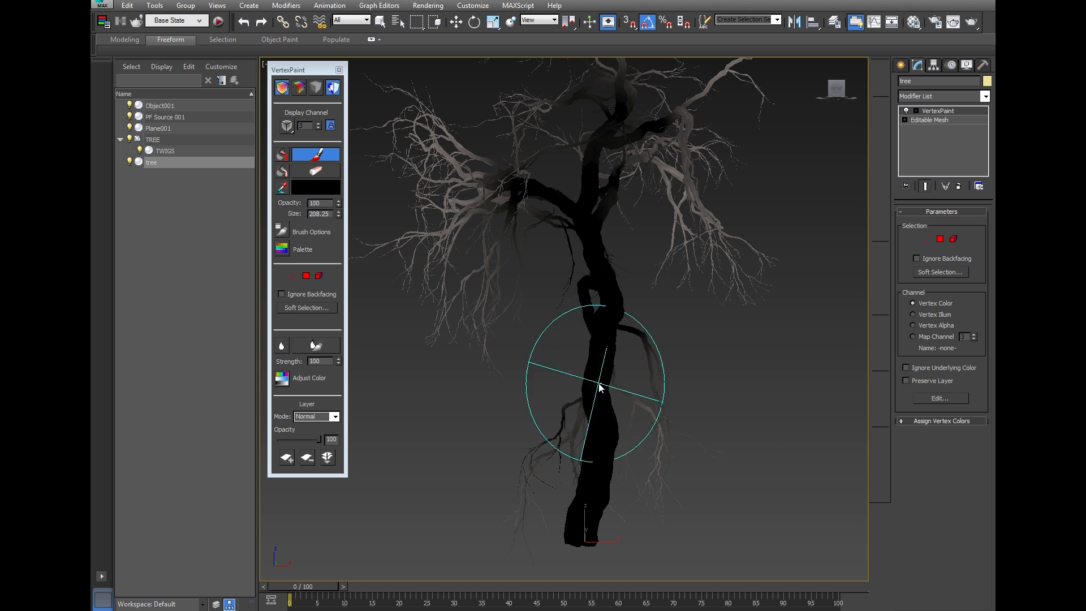
pyautogui.moveTo(612, 438); pyautogui.dragTo(623, 400, button='middle')
# Set the paint colour to dark grey (55, 55, 55) and paint the thin lower side branches beside the trunk
pyautogui.click(319, 188)
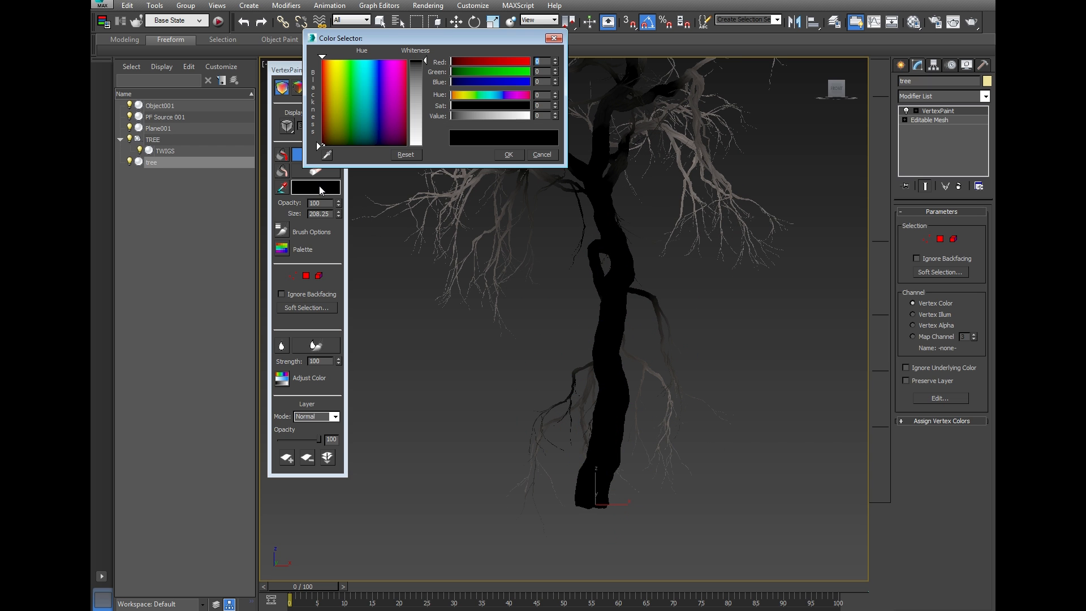
pyautogui.click(424, 91)
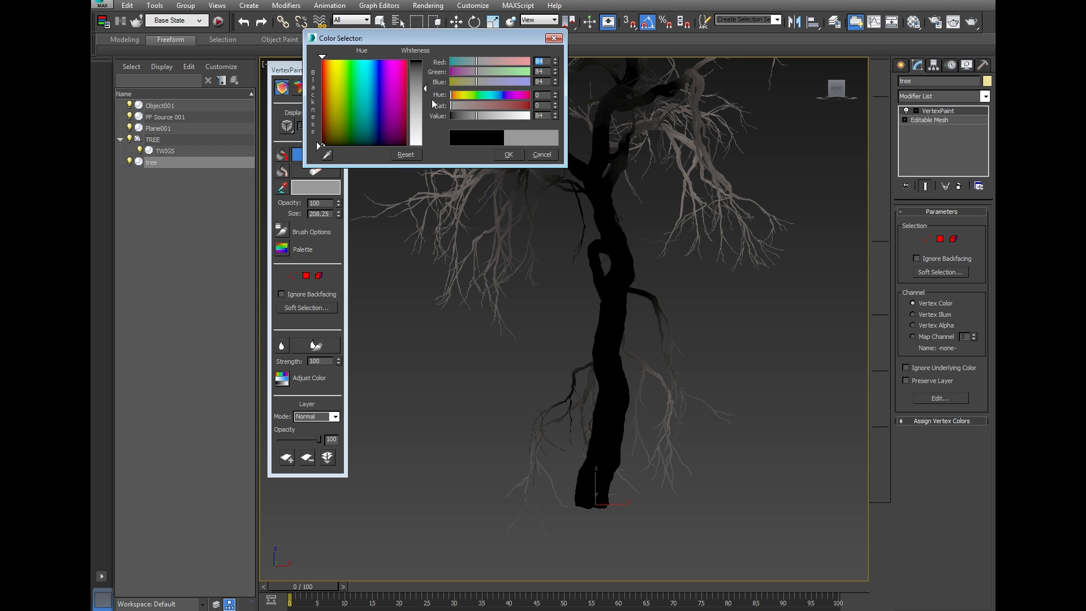
pyautogui.moveTo(476, 115); pyautogui.dragTo(464, 124)
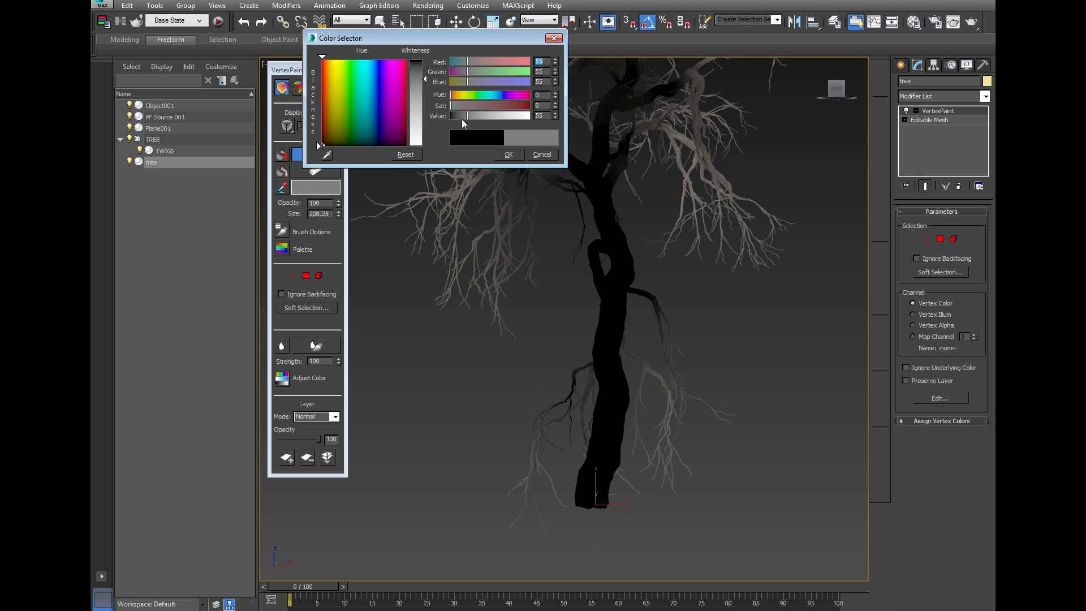
pyautogui.click(509, 154)
pyautogui.moveTo(665, 395); pyautogui.dragTo(671, 412)
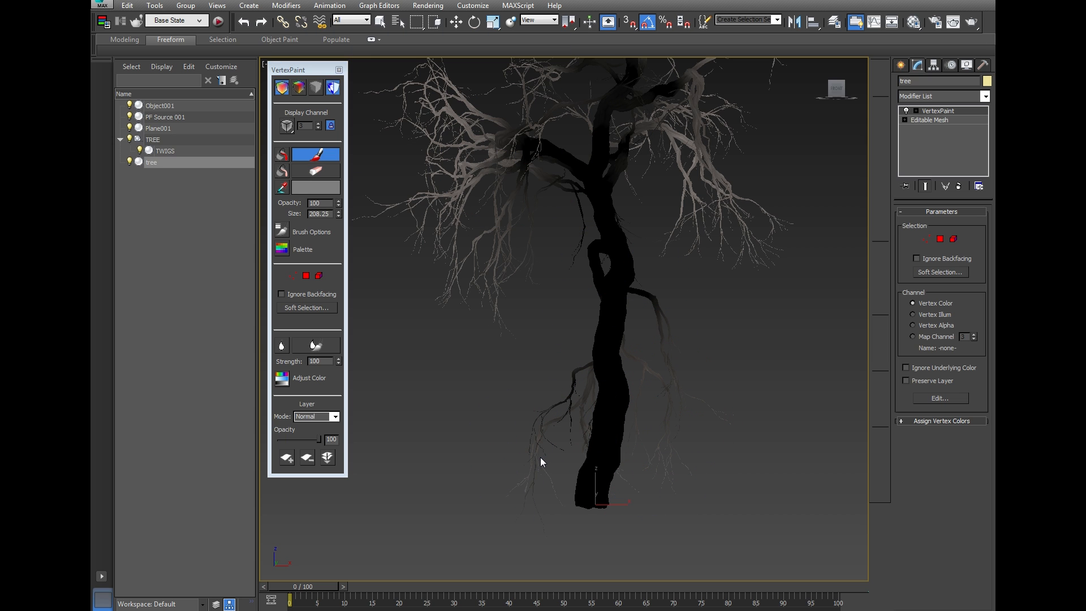
pyautogui.click(581, 401)
# Set the paint colour back to black and paint the lower trunk and the side branch crossing it
pyautogui.moveTo(514, 451); pyautogui.dragTo(512, 430, button='middle')
pyautogui.keyDown('alt'); pyautogui.moveTo(582, 370); pyautogui.dragTo(592, 397, button='middle'); pyautogui.keyUp('alt')
pyautogui.scroll(5, 570, 403)
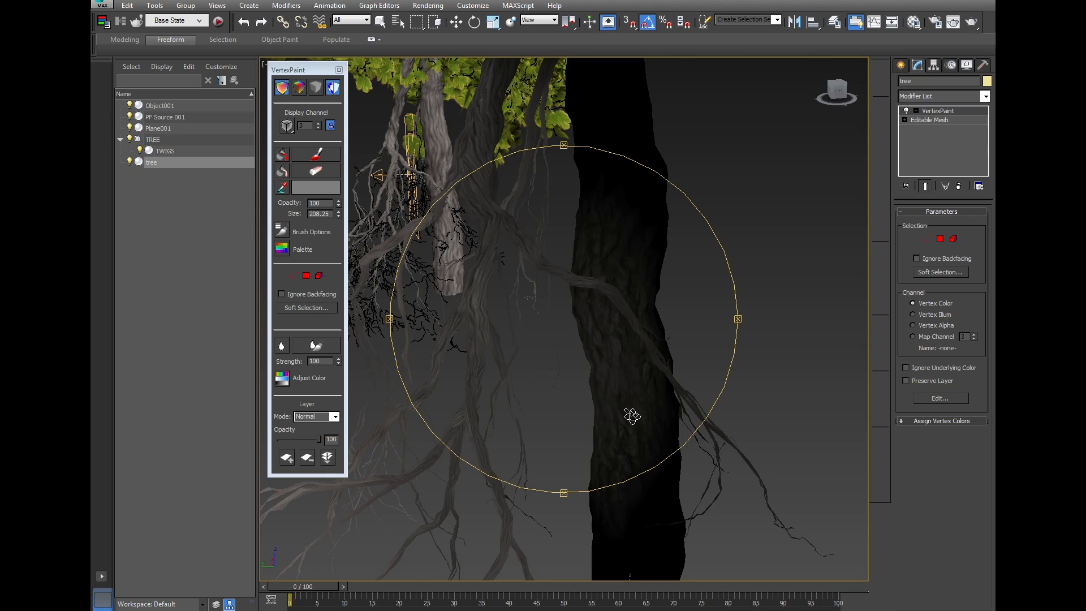
pyautogui.scroll(-3, 632, 416)
pyautogui.click(323, 191)
pyautogui.moveTo(419, 71); pyautogui.dragTo(417, 59)
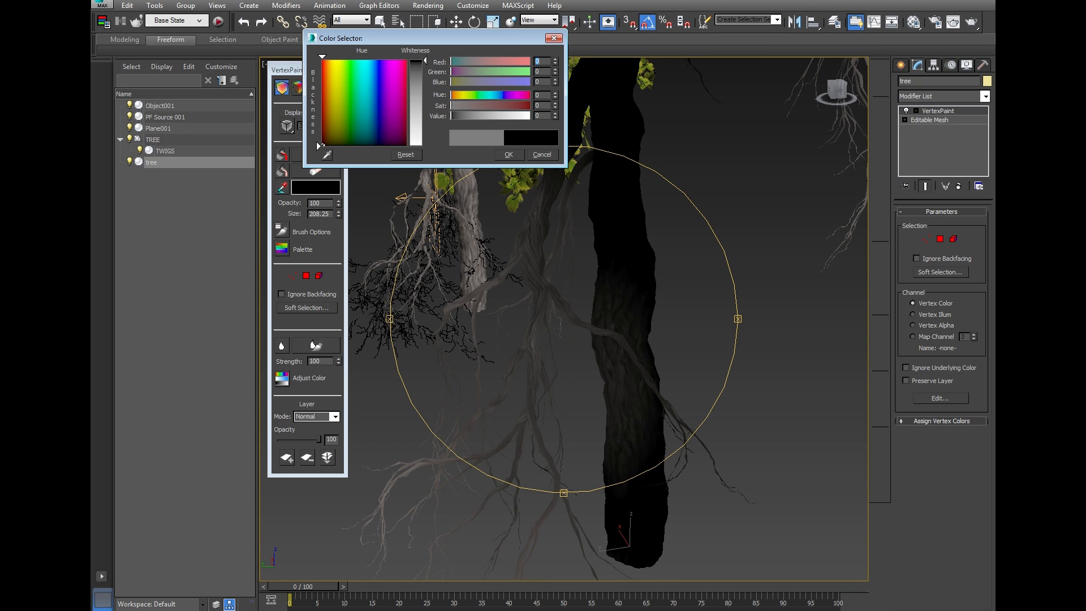
pyautogui.click(509, 155)
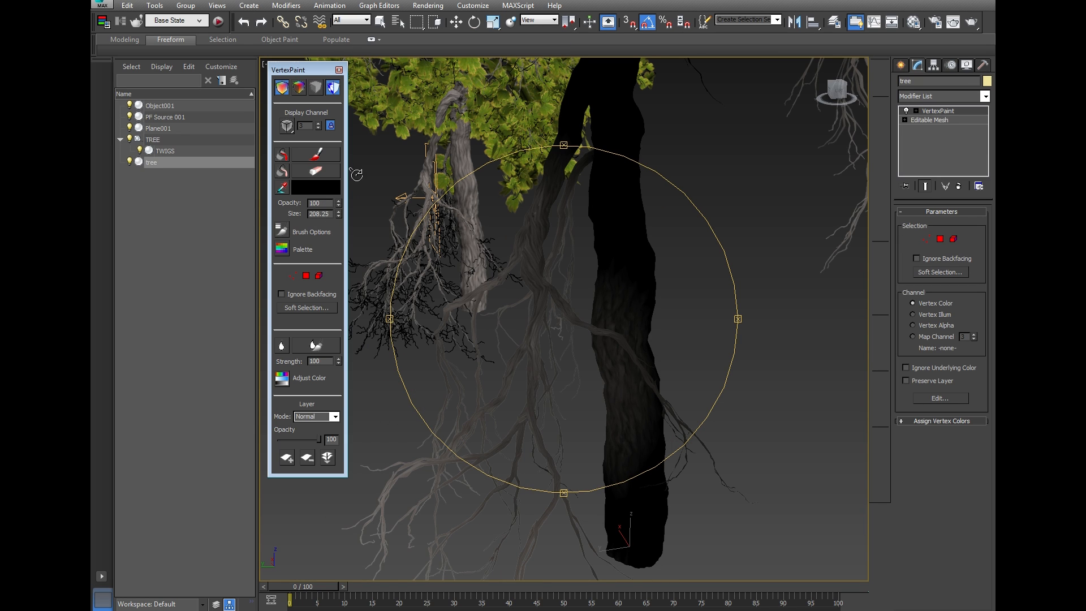
pyautogui.click(336, 159)
pyautogui.moveTo(601, 395)
pyautogui.mouseDown()
pyautogui.moveTo(630, 408)
pyautogui.moveTo(631, 310)
pyautogui.moveTo(656, 482)
pyautogui.moveTo(659, 467)
pyautogui.mouseUp()
# Paint the bases of the large limbs at the trunk fork black and end the brush stroke
pyautogui.scroll(-3, 633, 525)
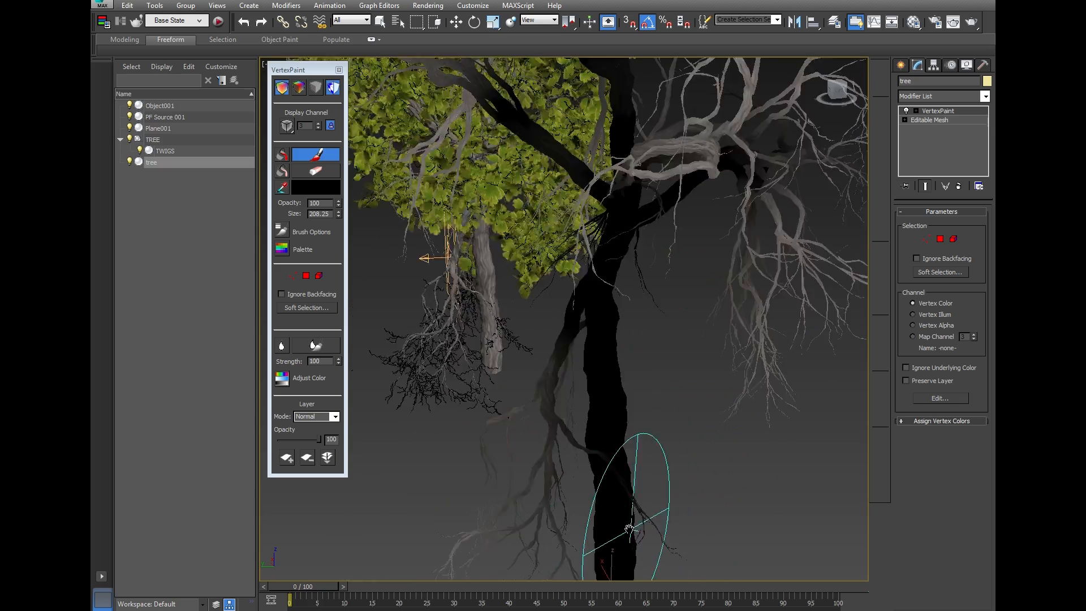
pyautogui.moveTo(632, 339)
pyautogui.mouseDown(button='middle')
pyautogui.moveTo(635, 402)
pyautogui.moveTo(620, 451)
pyautogui.moveTo(690, 463)
pyautogui.moveTo(659, 456)
pyautogui.moveTo(721, 350)
pyautogui.mouseUp(button='middle')
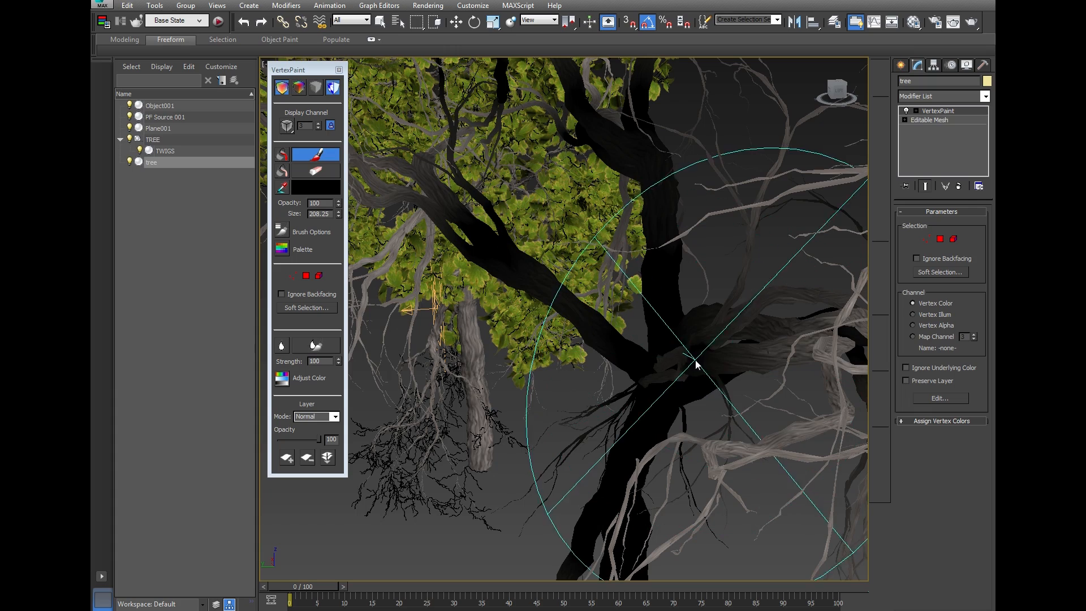
pyautogui.moveTo(696, 359); pyautogui.dragTo(727, 448)
pyautogui.scroll(-4, 727, 449)
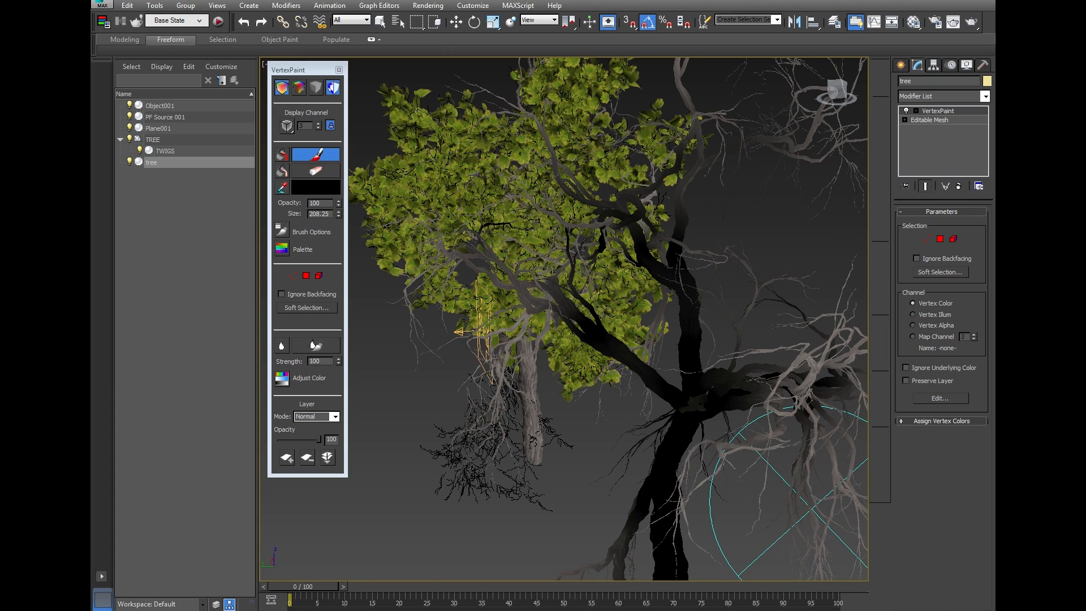
pyautogui.rightClick(800, 502)
# Stop painting, deselect the tree and examine the vertex-painted trunk, limbs and twigs
pyautogui.keyDown('alt'); pyautogui.moveTo(689, 404); pyautogui.dragTo(564, 363, button='middle'); pyautogui.keyUp('alt')
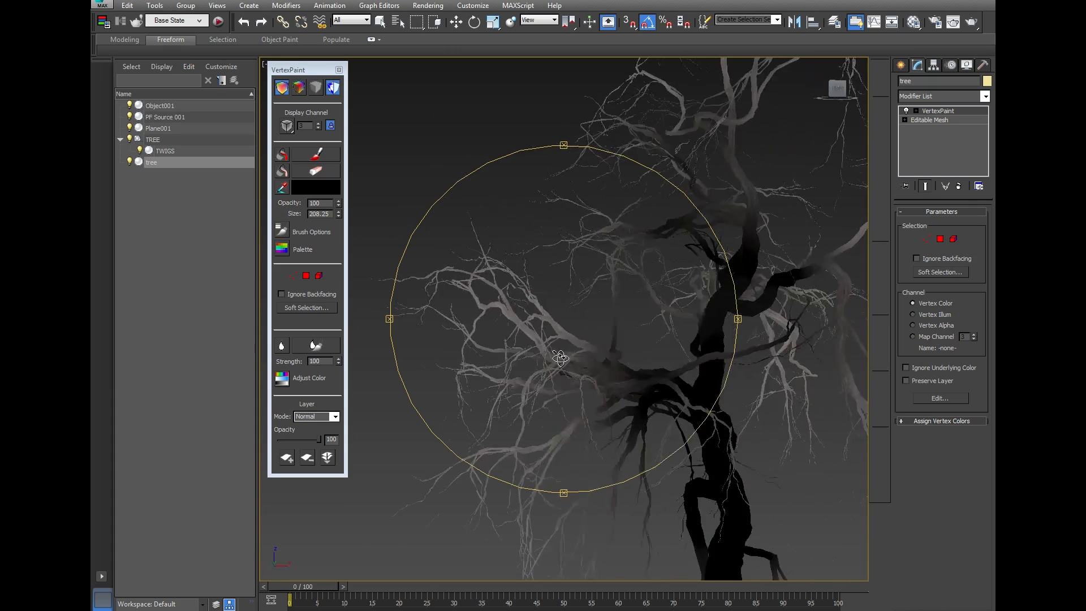
pyautogui.scroll(-4, 639, 388)
pyautogui.moveTo(672, 418); pyautogui.dragTo(535, 360, button='middle')
pyautogui.scroll(5, 559, 283)
pyautogui.keyDown('alt'); pyautogui.moveTo(565, 307); pyautogui.dragTo(545, 348, button='middle'); pyautogui.keyUp('alt')
pyautogui.scroll(-3, 566, 302)
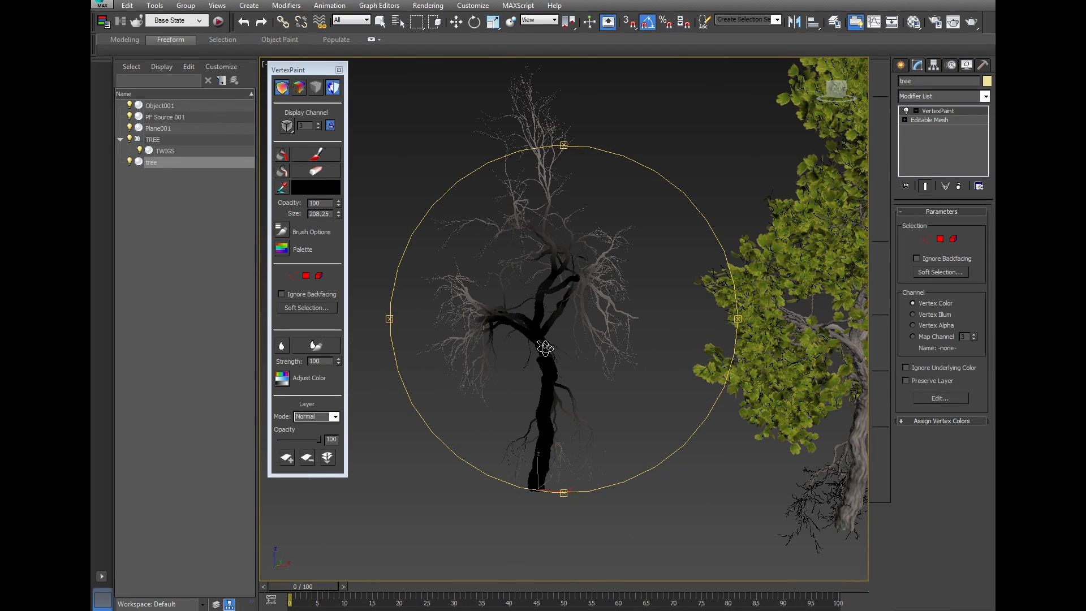
pyautogui.click(456, 21)
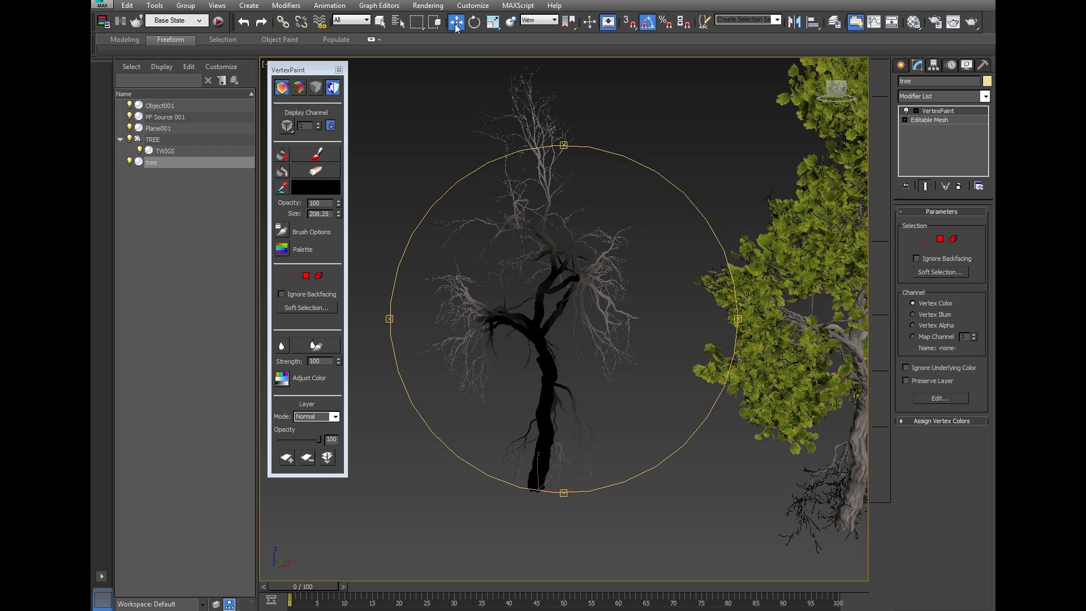
pyautogui.click(716, 194)
pyautogui.moveTo(591, 270); pyautogui.dragTo(532, 309, button='middle')
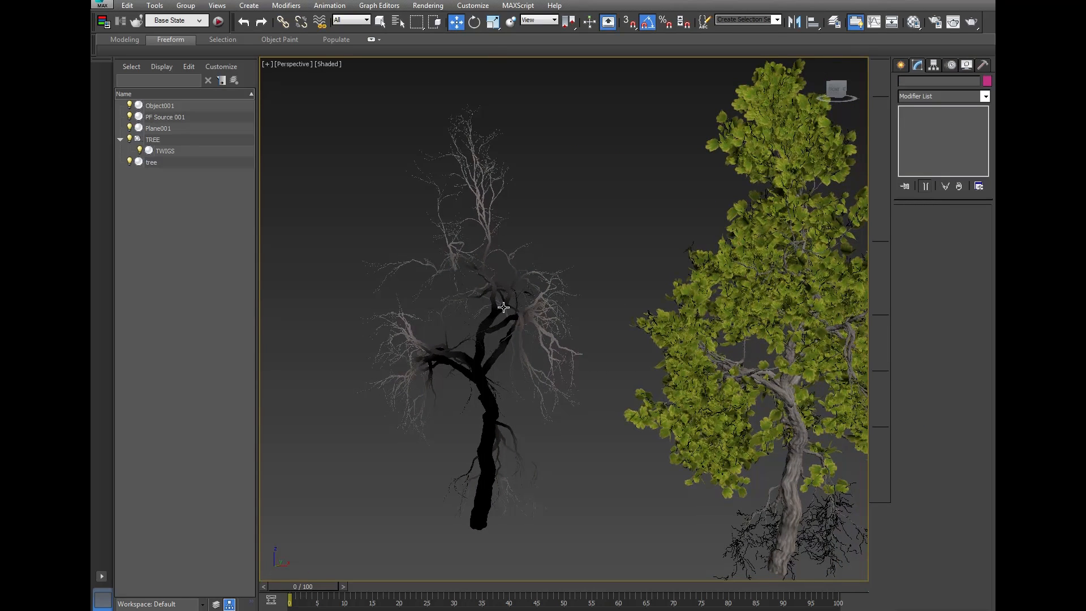
# Reselect the painted tree and inspect its vertices in the VertexPaint modifier's sub-object level
pyautogui.click(503, 307)
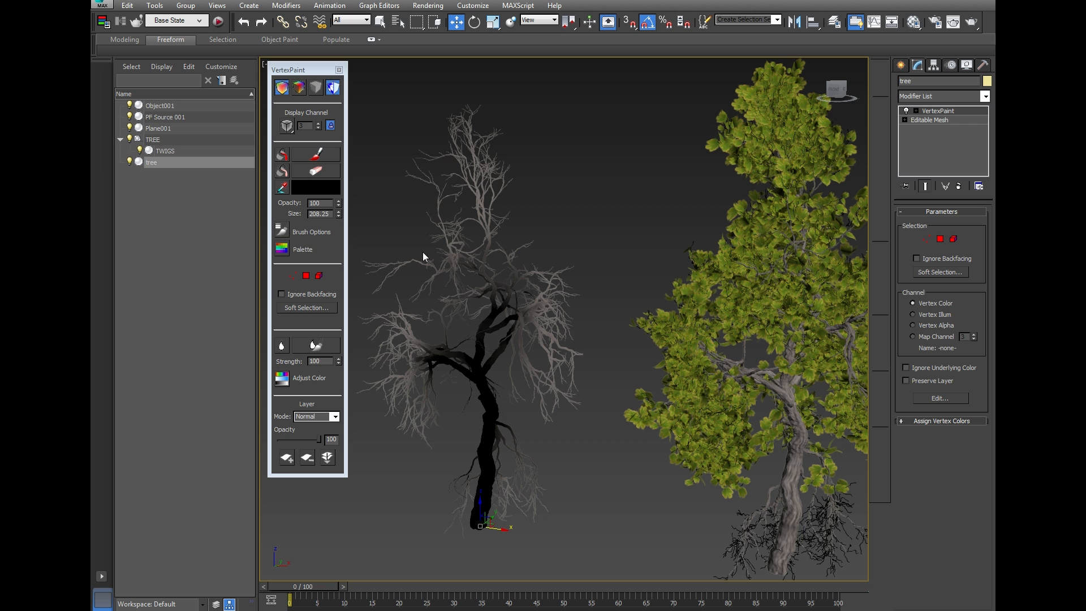
pyautogui.click(925, 113)
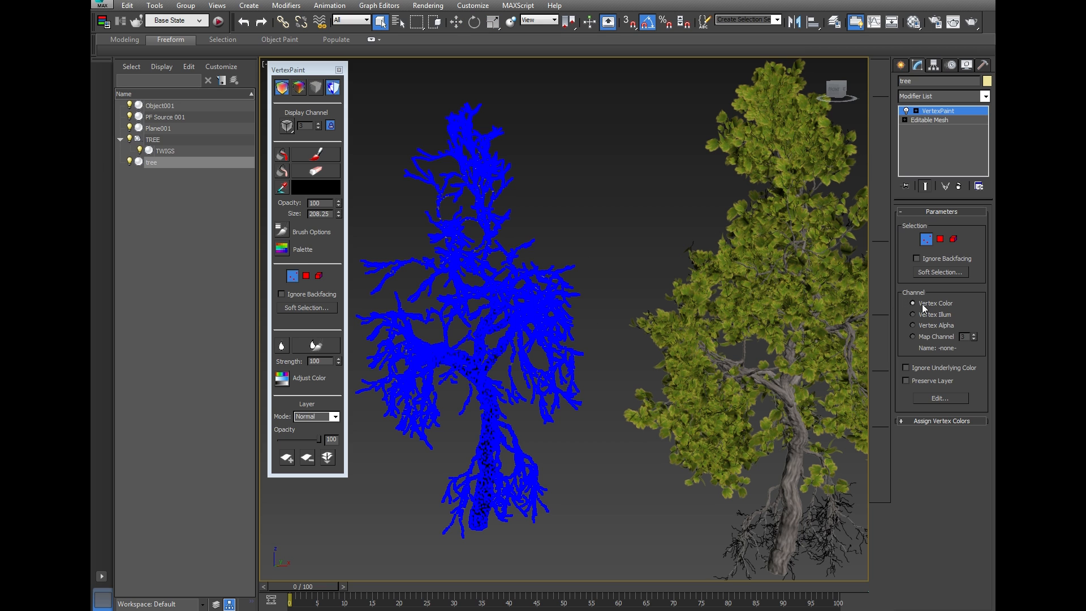
pyautogui.click(951, 116)
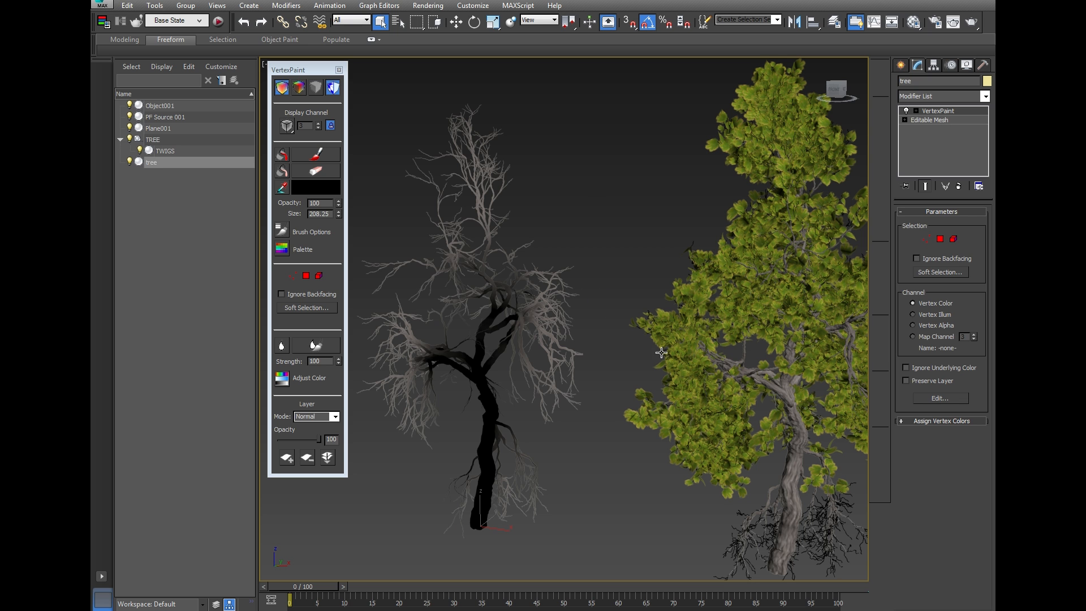
# Open Particle View for the leafy tree's PF Source 001 and make empty space beside its existing flow
pyautogui.moveTo(662, 352); pyautogui.dragTo(642, 342, button='middle')
pyautogui.scroll(-3, 639, 333)
pyautogui.moveTo(560, 237); pyautogui.dragTo(546, 250, button='middle')
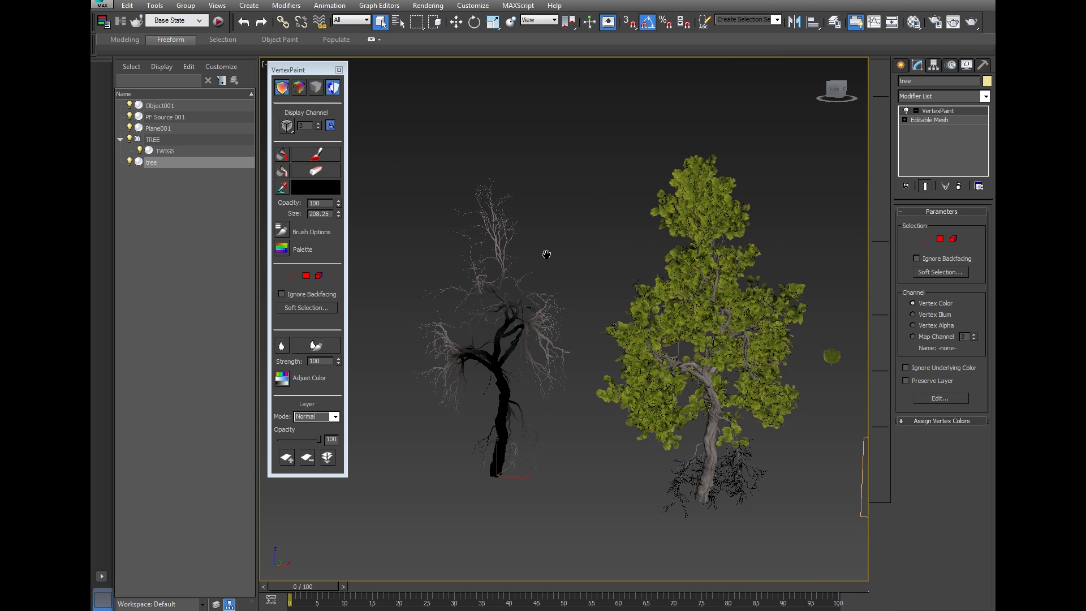
pyautogui.click(861, 483)
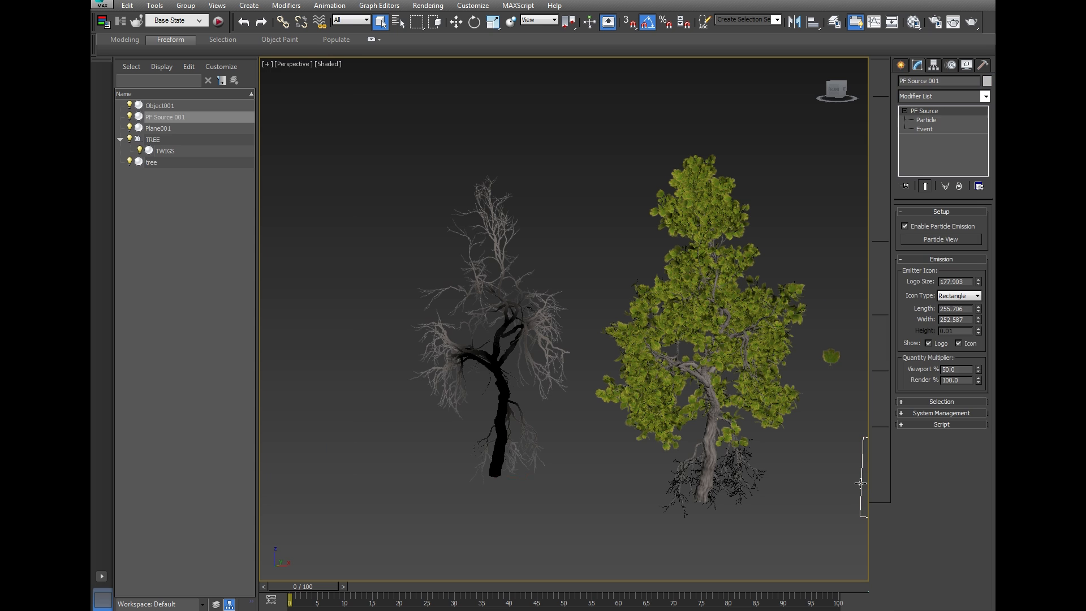
pyautogui.click(942, 241)
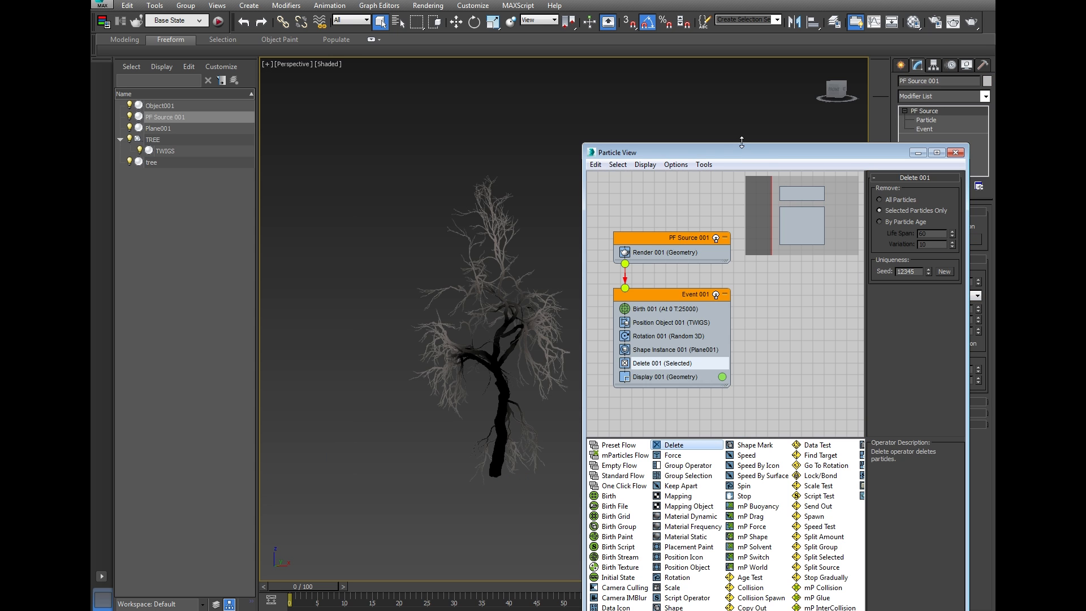
pyautogui.moveTo(739, 152); pyautogui.dragTo(788, 89)
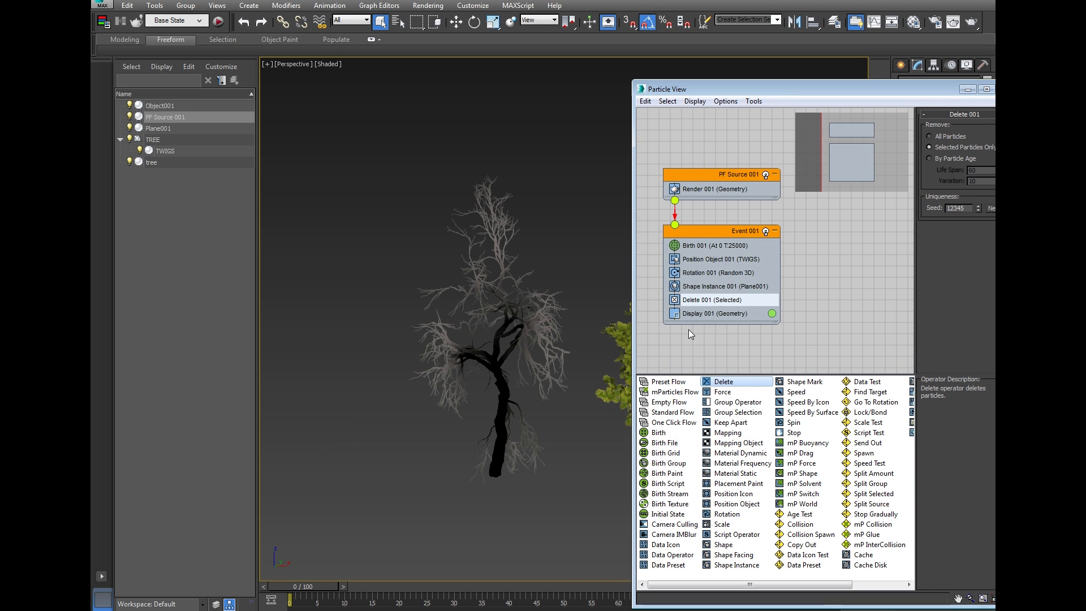
pyautogui.moveTo(688, 333); pyautogui.dragTo(819, 202)
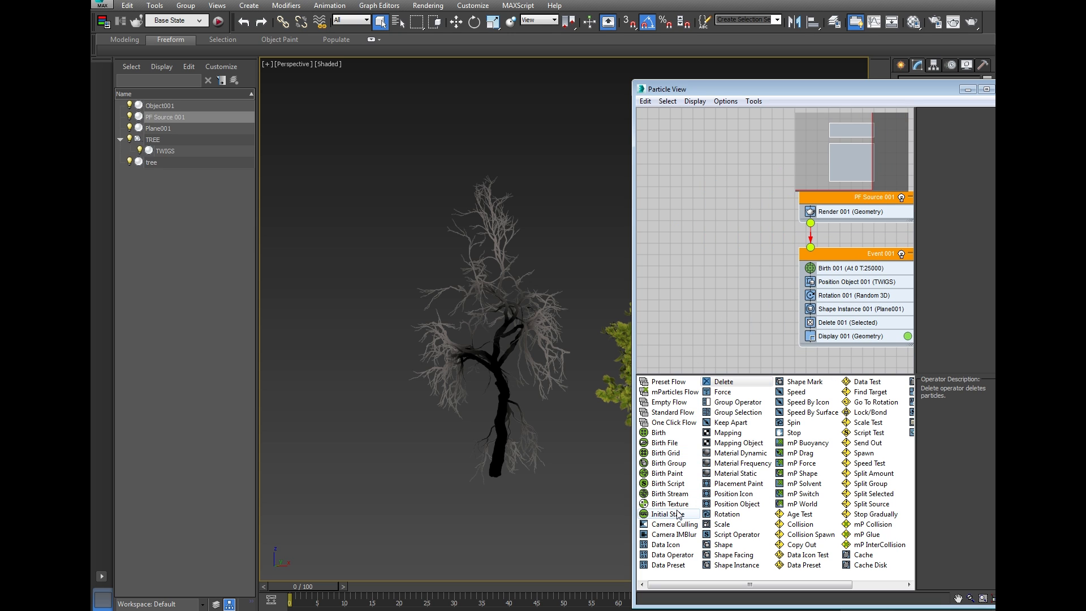
# Add a Standard Flow in the free space next to the existing leaf flow
pyautogui.click(673, 414)
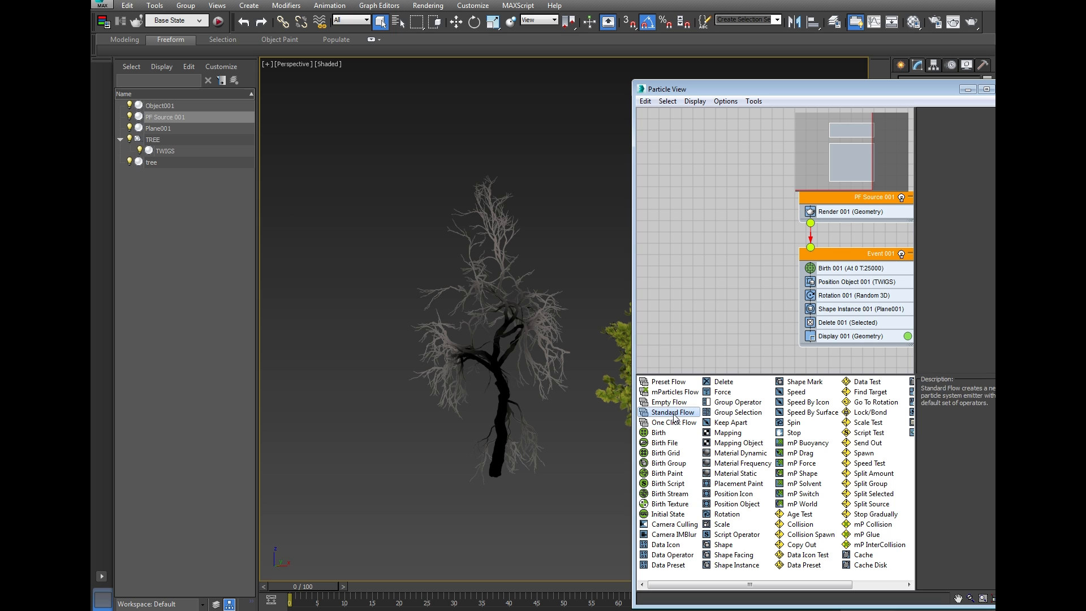
pyautogui.moveTo(682, 192); pyautogui.dragTo(694, 154)
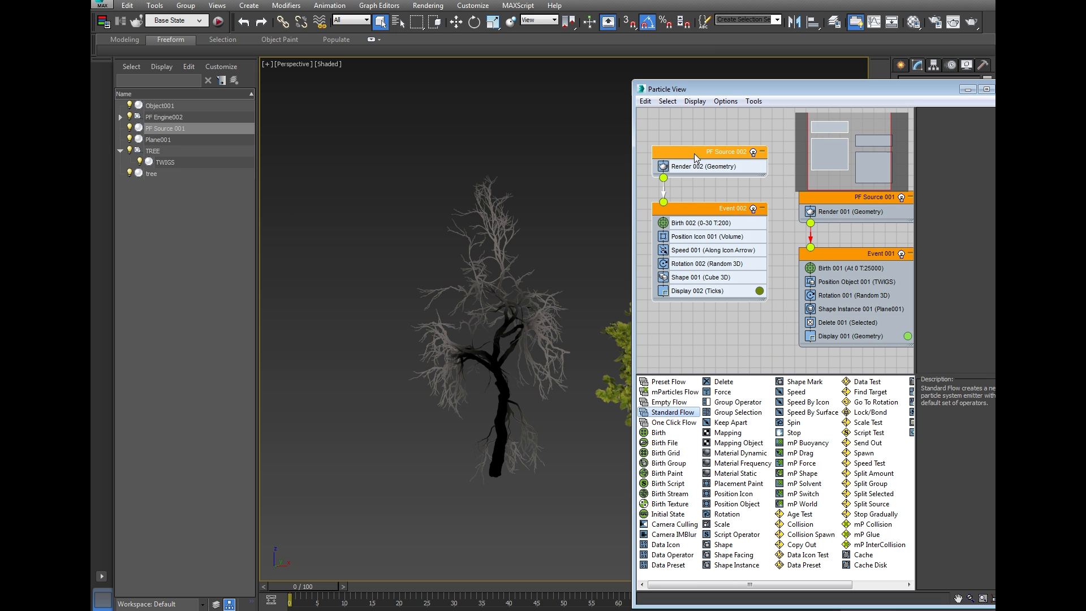
pyautogui.click(692, 330)
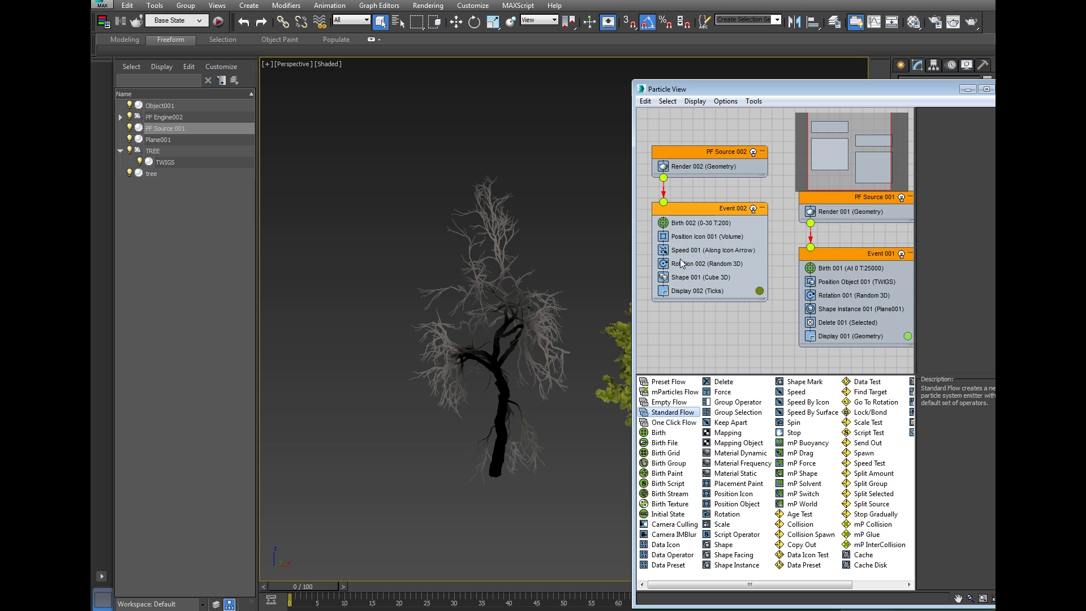
# Delete the Position Icon and Speed operators from the new flow's event
pyautogui.click(685, 238)
pyautogui.rightClick(680, 239)
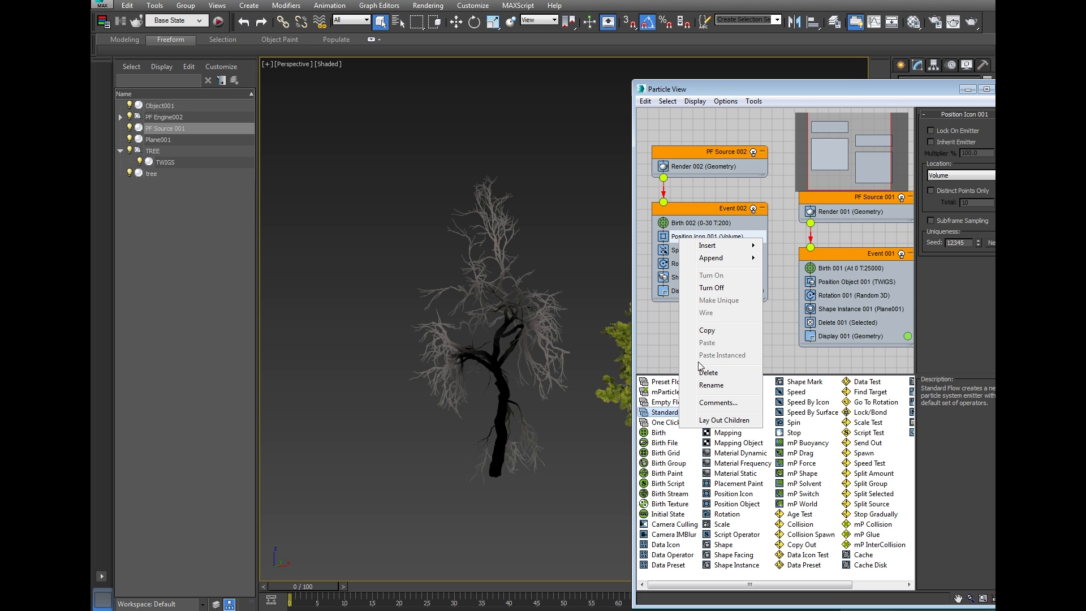
pyautogui.click(707, 372)
pyautogui.click(686, 237)
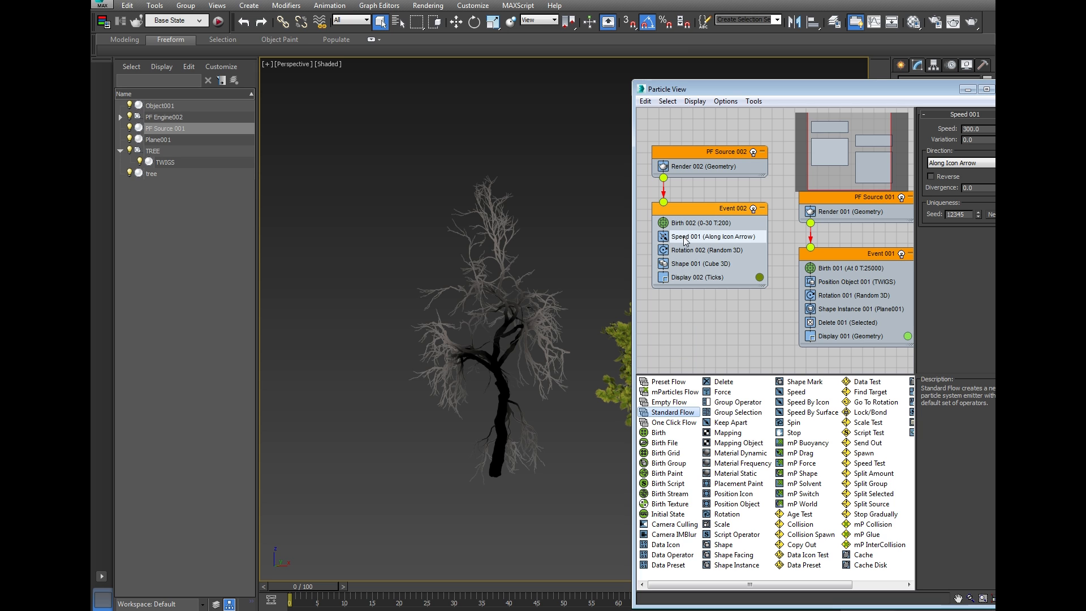
pyautogui.rightClick(684, 238)
pyautogui.click(718, 376)
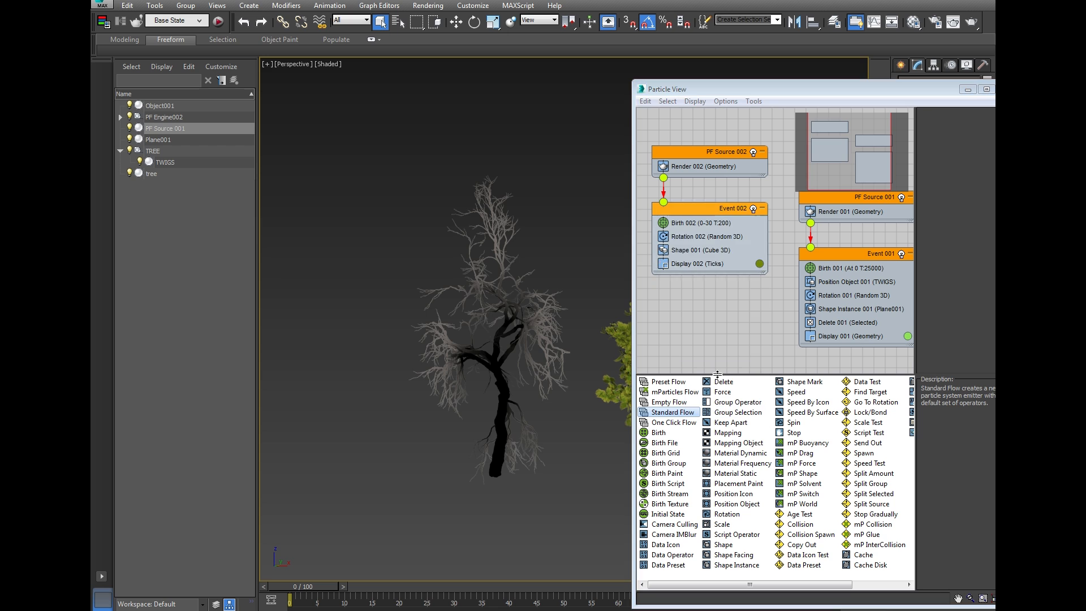
# Replace the new event's Shape operator with a Shape Instance operator
pyautogui.click(676, 251)
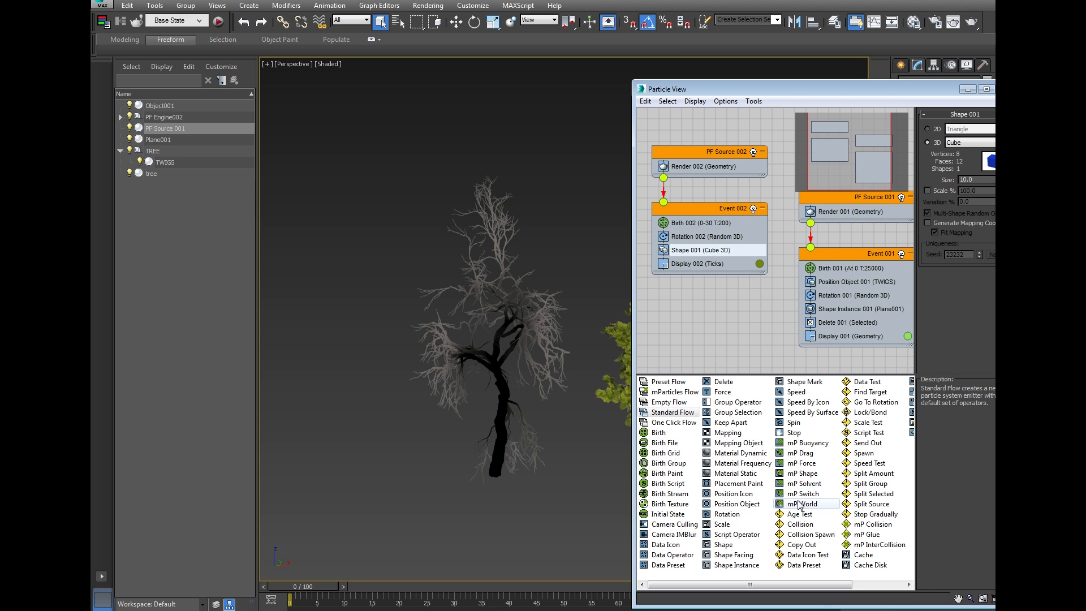
pyautogui.moveTo(737, 564); pyautogui.dragTo(699, 250)
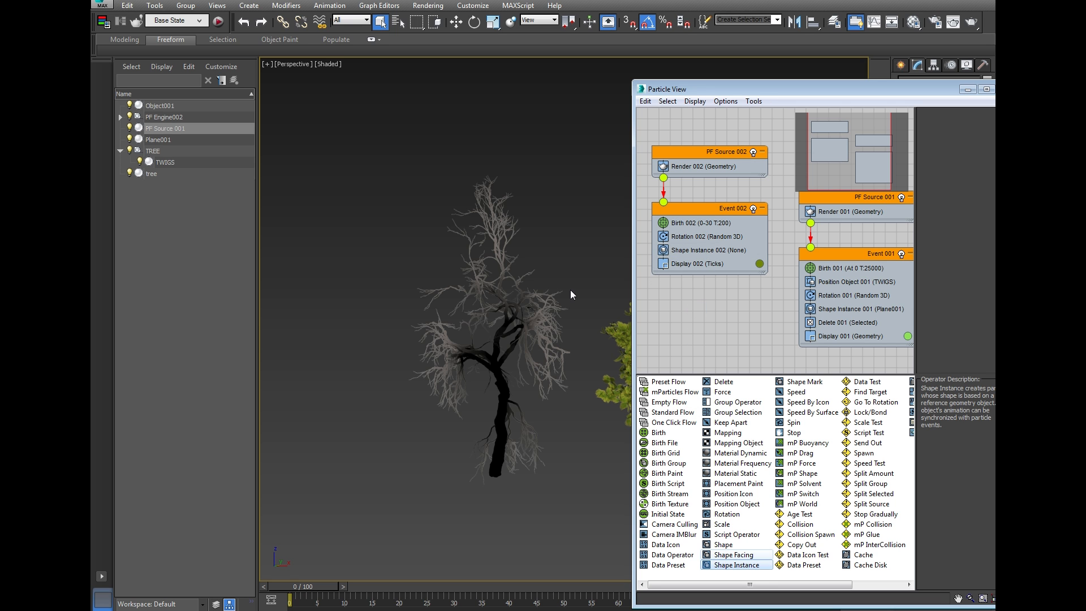
pyautogui.moveTo(570, 294); pyautogui.dragTo(481, 287, button='middle')
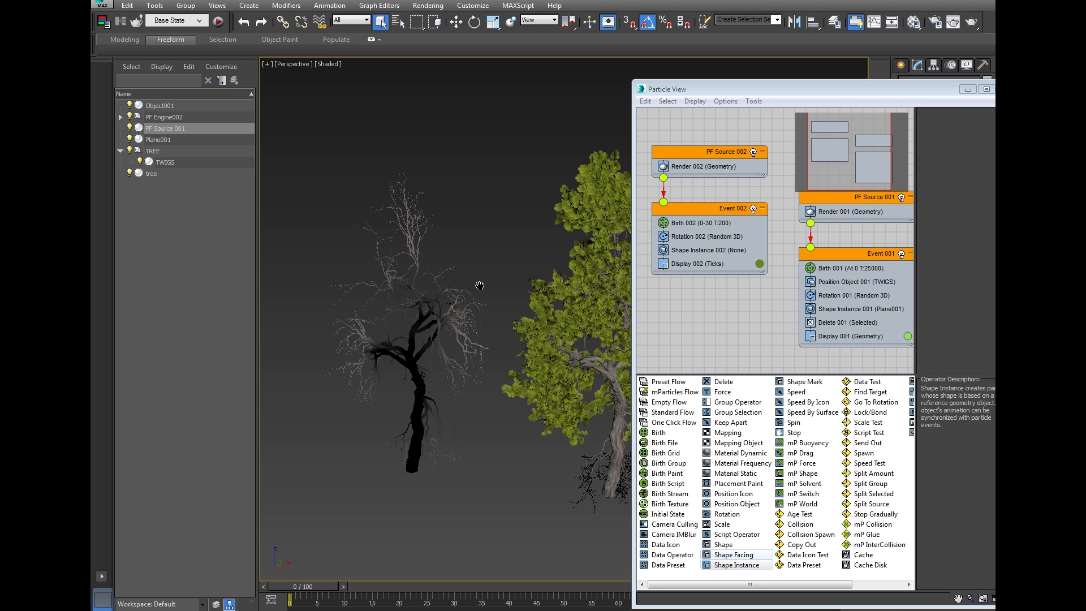
# Assign the leaf object Plane001 as the particle geometry of the new Shape Instance operator
pyautogui.click(681, 251)
pyautogui.moveTo(721, 87); pyautogui.dragTo(659, 465)
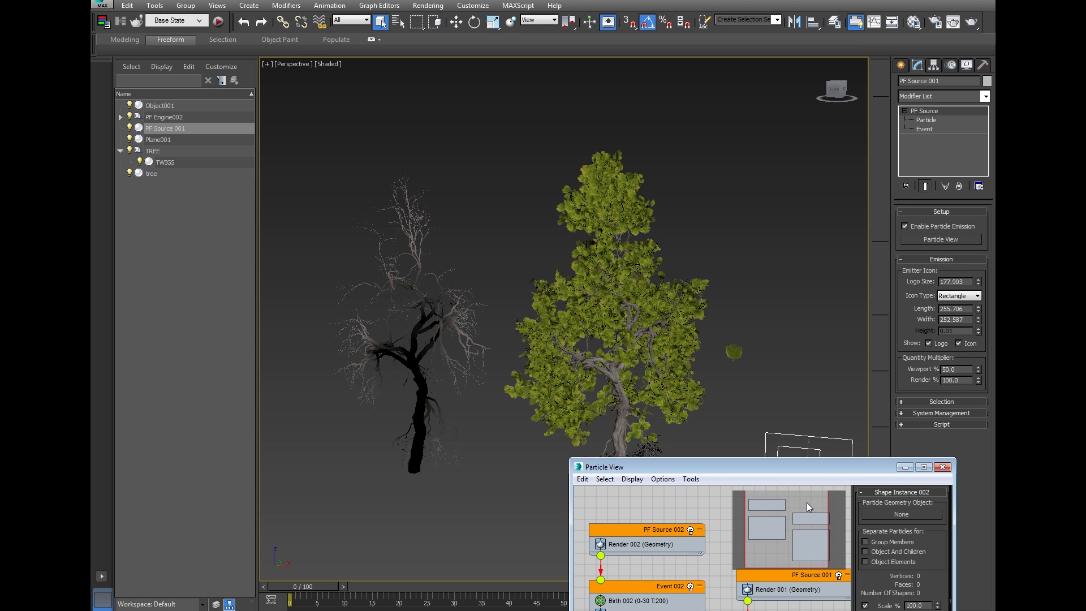
pyautogui.moveTo(721, 473); pyautogui.dragTo(710, 339)
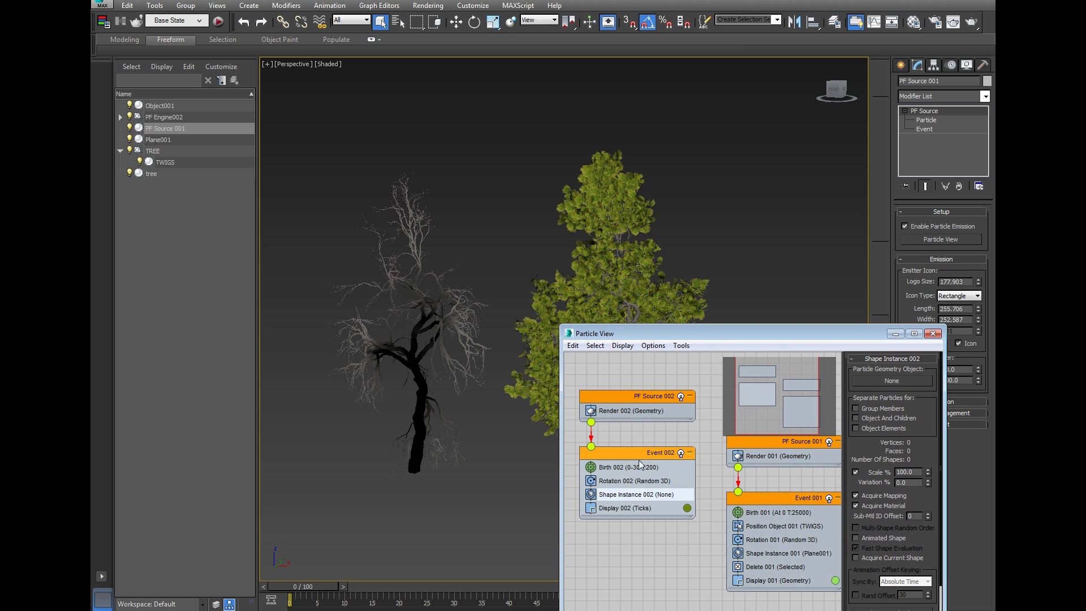
pyautogui.click(858, 380)
pyautogui.moveTo(799, 332); pyautogui.dragTo(768, 139)
# Set the new flow's Shape Instance scale to 40% and its variation to 50%, matching the existing leaf flow
pyautogui.click(729, 354)
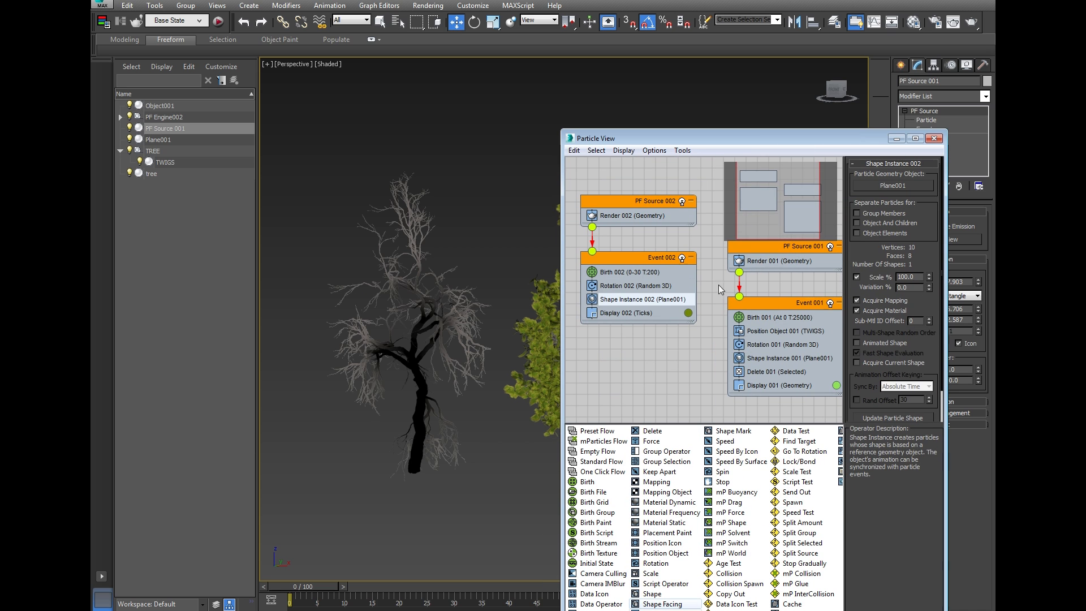
pyautogui.click(767, 360)
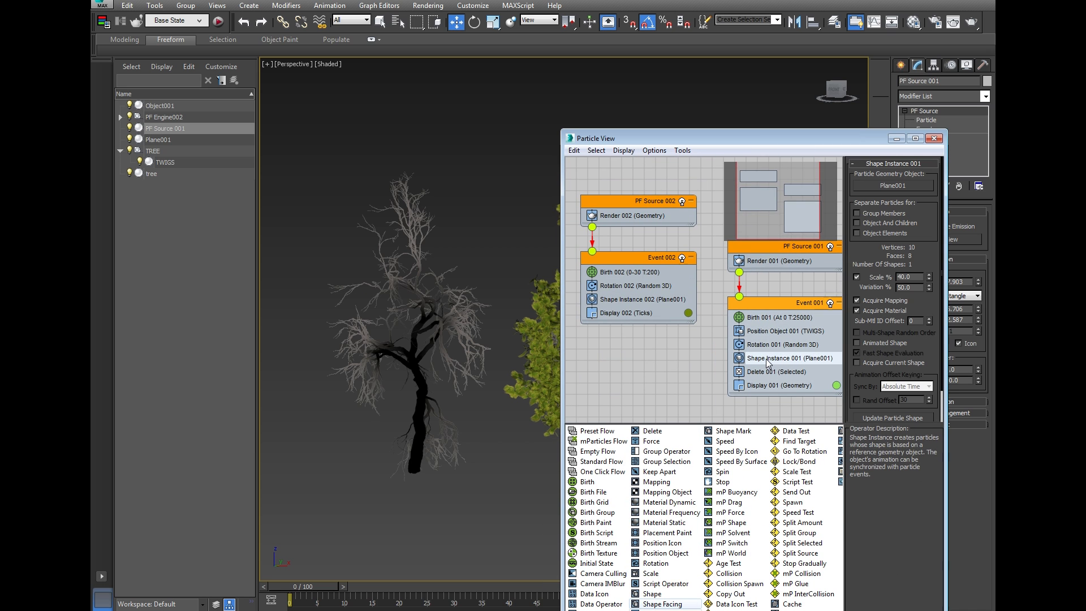
pyautogui.click(632, 303)
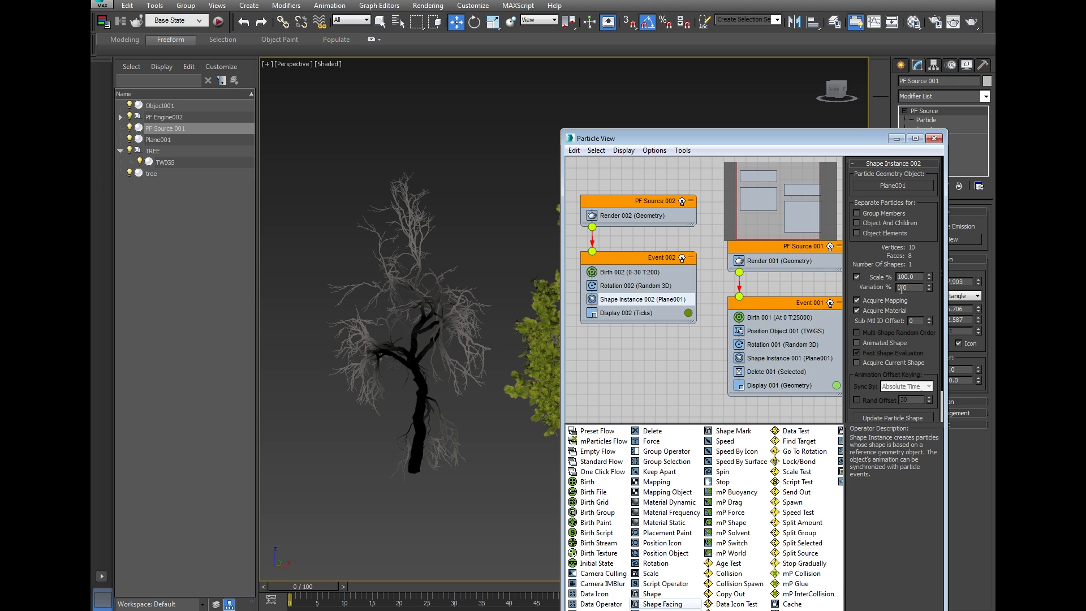
pyautogui.doubleClick(919, 277)
pyautogui.write('4')
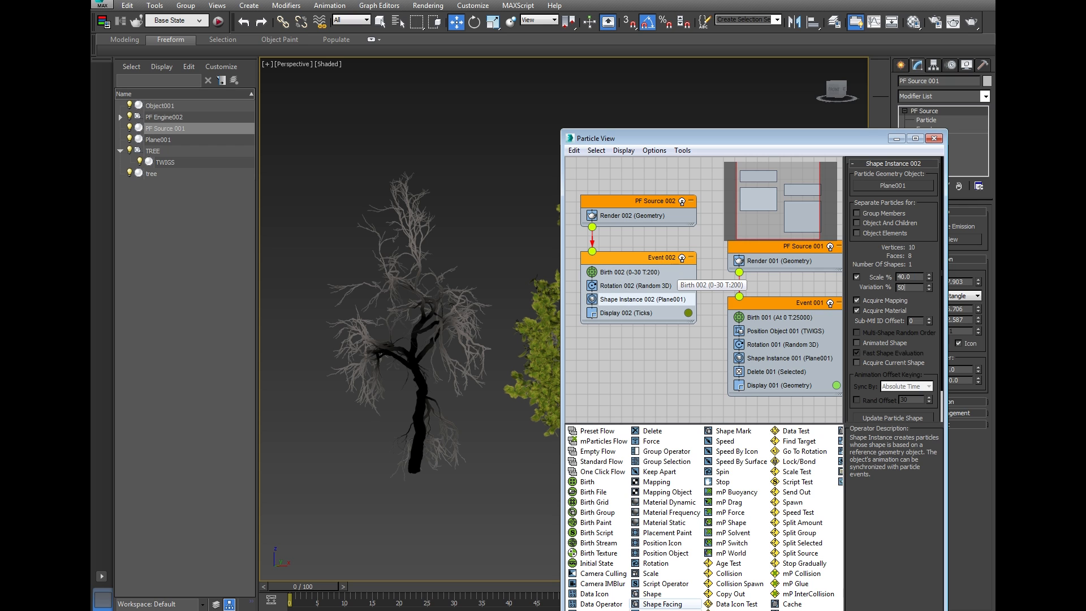
# Change the display type of the new event's Display operator to Geometry
pyautogui.middleClick(450, 378)
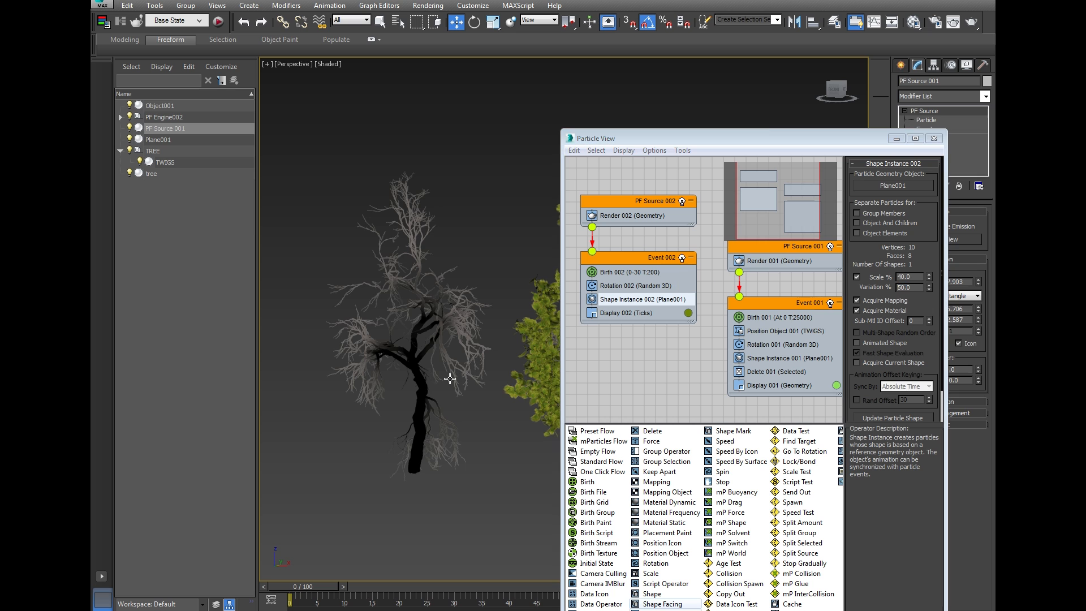
pyautogui.scroll(3, 449, 379)
pyautogui.moveTo(450, 378); pyautogui.dragTo(517, 416, button='middle')
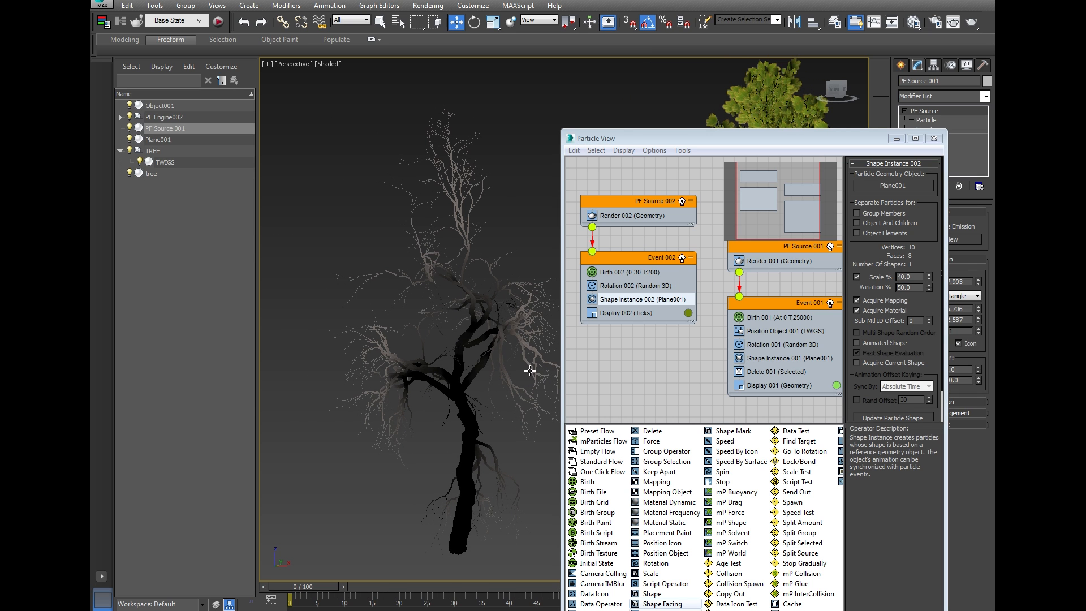
pyautogui.click(601, 314)
pyautogui.click(904, 179)
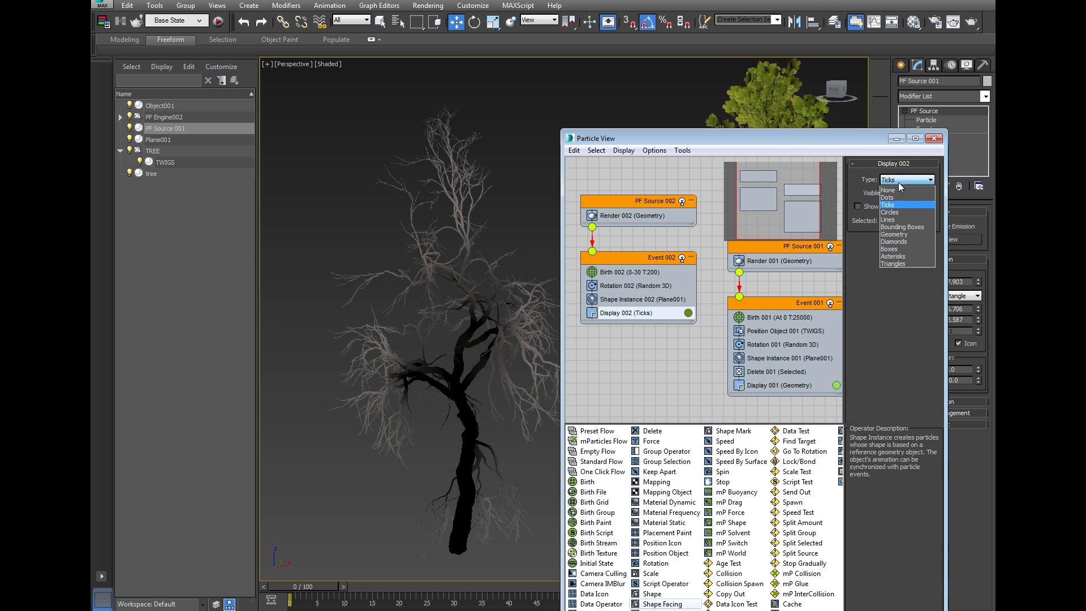
pyautogui.click(899, 234)
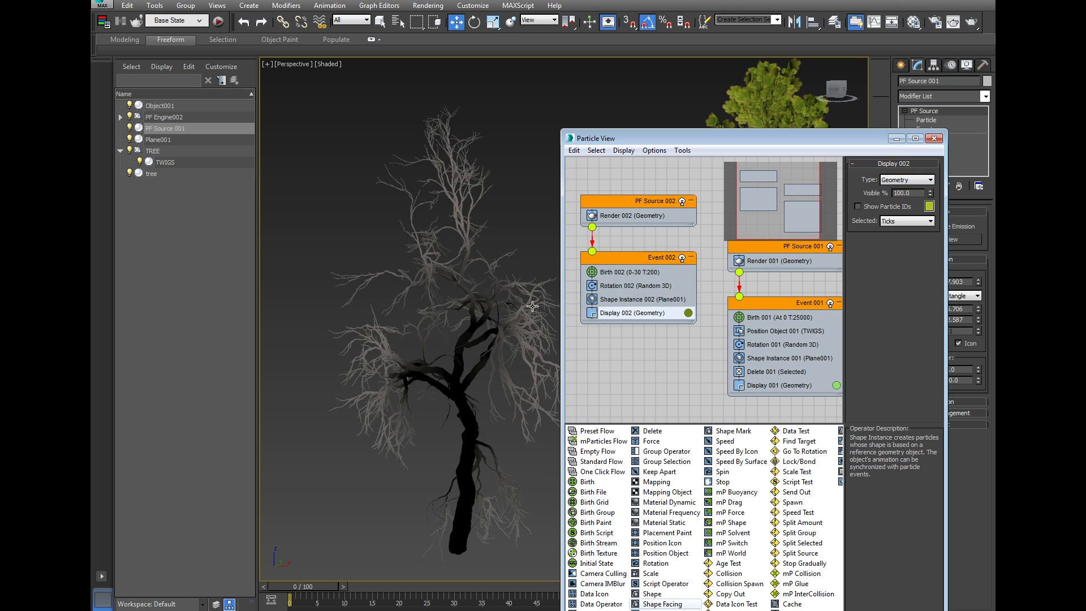
pyautogui.moveTo(532, 306); pyautogui.dragTo(501, 307, button='middle')
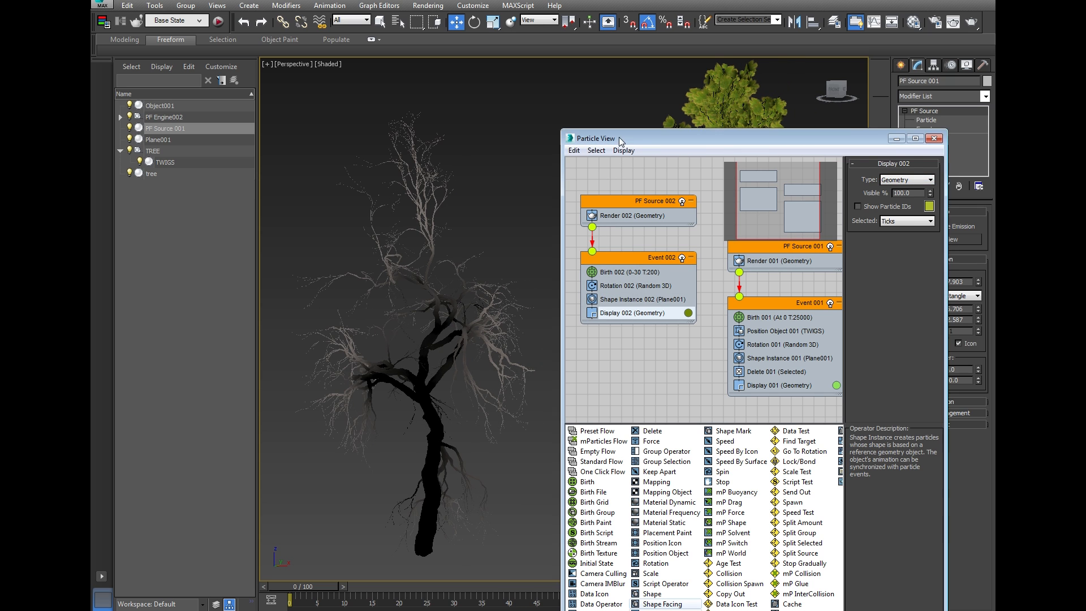
# Replace the Birth operator in the new event with a Birth Texture operator
pyautogui.moveTo(622, 138); pyautogui.dragTo(707, 145)
pyautogui.click(713, 279)
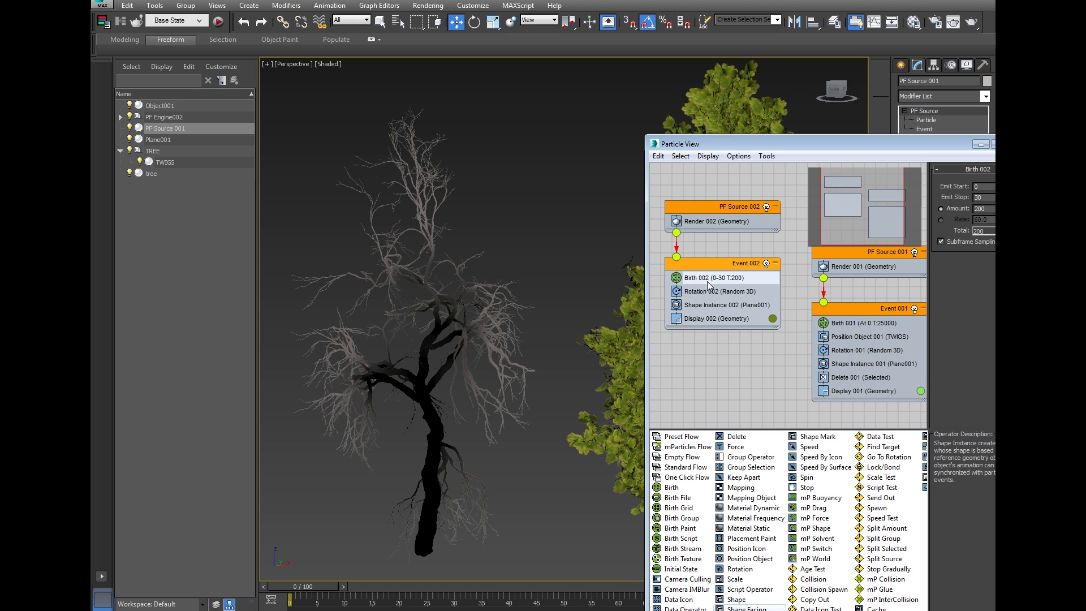
pyautogui.moveTo(747, 146); pyautogui.dragTo(713, 51)
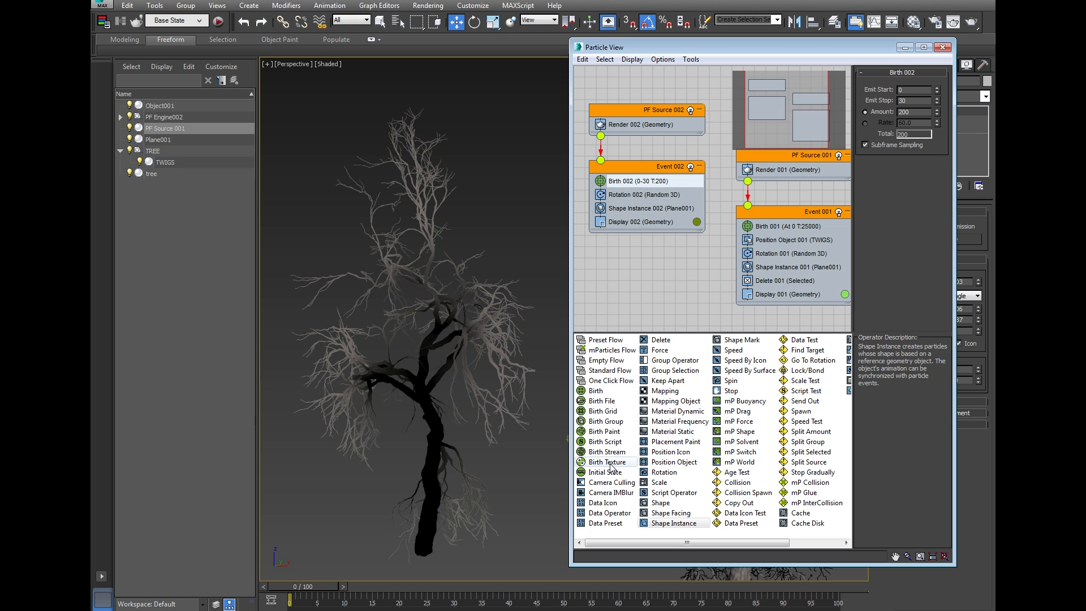
pyautogui.moveTo(611, 465); pyautogui.dragTo(690, 188)
pyautogui.click(657, 182)
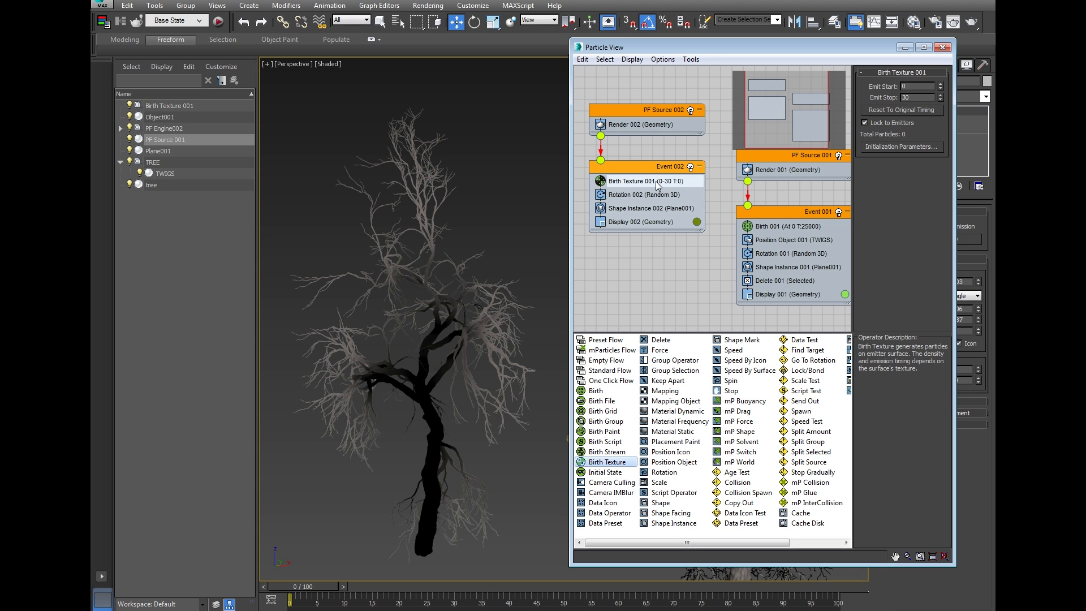
# Set the Birth Texture operator's emit stop to frame 0
pyautogui.moveTo(516, 279); pyautogui.dragTo(502, 259, button='middle')
pyautogui.moveTo(417, 282); pyautogui.dragTo(436, 284, button='middle')
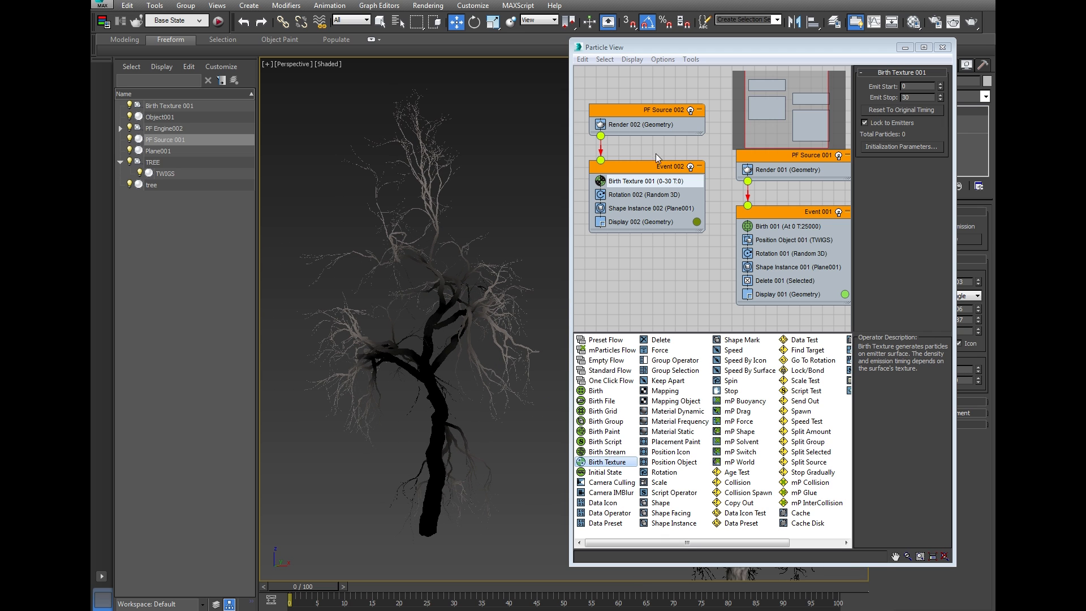
pyautogui.doubleClick(910, 96)
pyautogui.write('0')
pyautogui.press('Return')
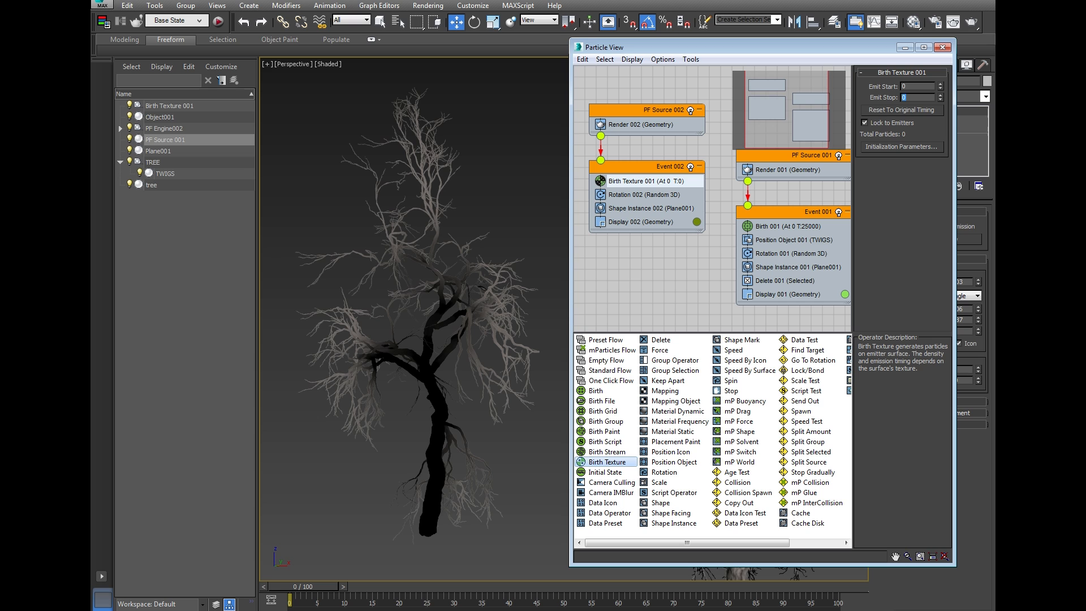
# Open the Birth Texture operator's initialization parameters and set the timing stop to 0
pyautogui.moveTo(473, 335); pyautogui.dragTo(490, 333, button='middle')
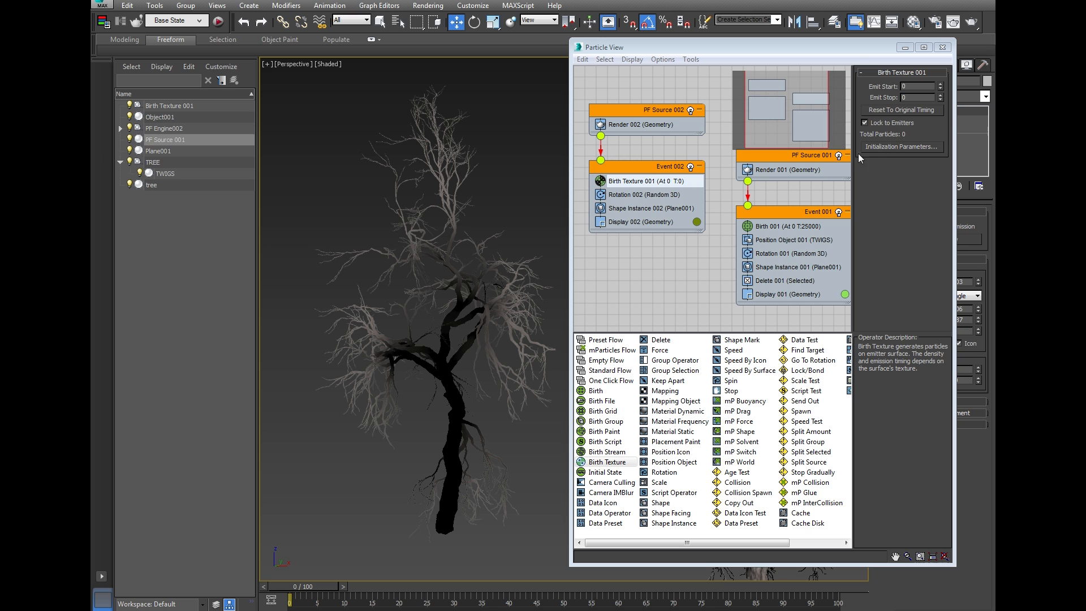
pyautogui.moveTo(840, 47); pyautogui.dragTo(703, 37)
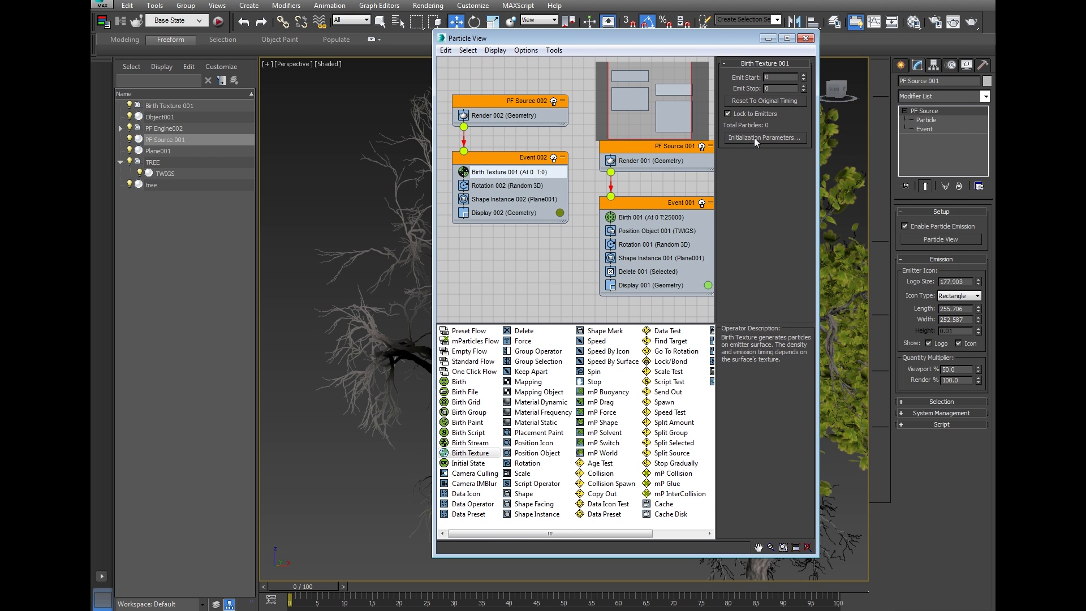
pyautogui.click(753, 137)
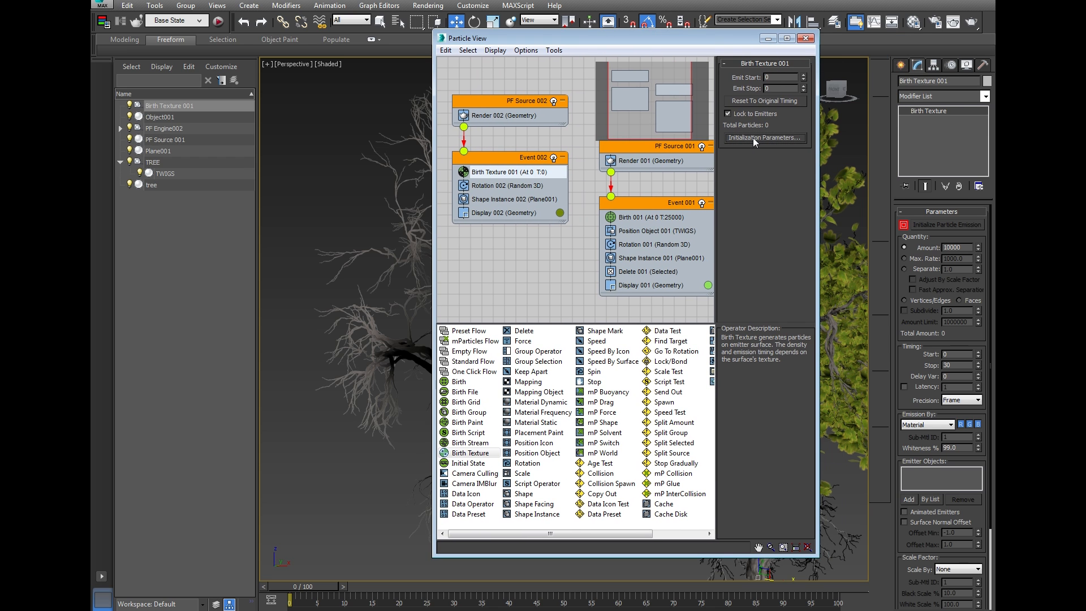
pyautogui.moveTo(751, 40); pyautogui.dragTo(720, 584)
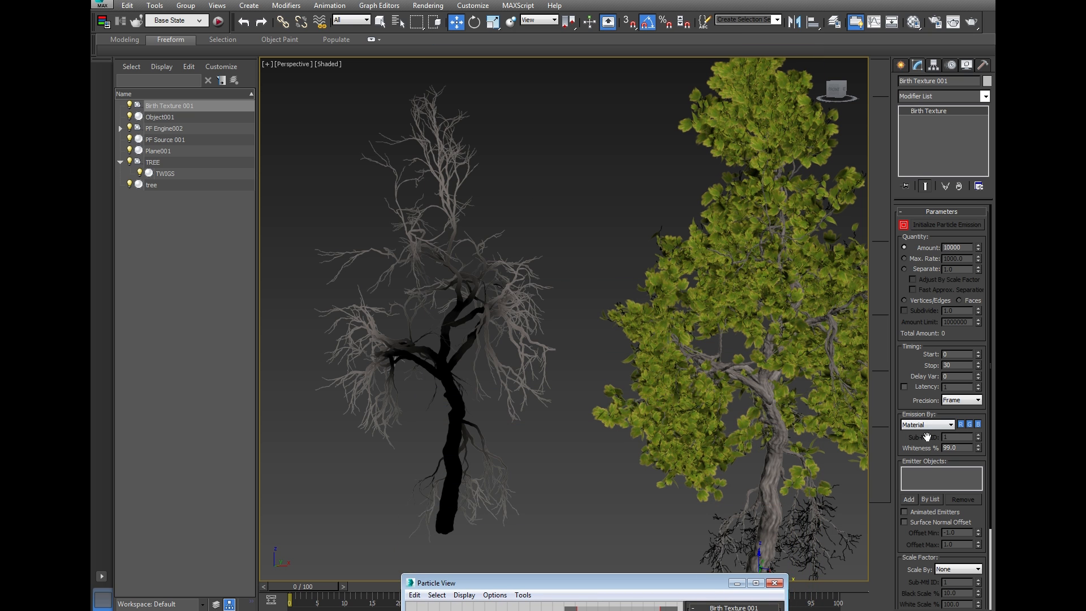
pyautogui.moveTo(589, 401); pyautogui.dragTo(593, 406, button='middle')
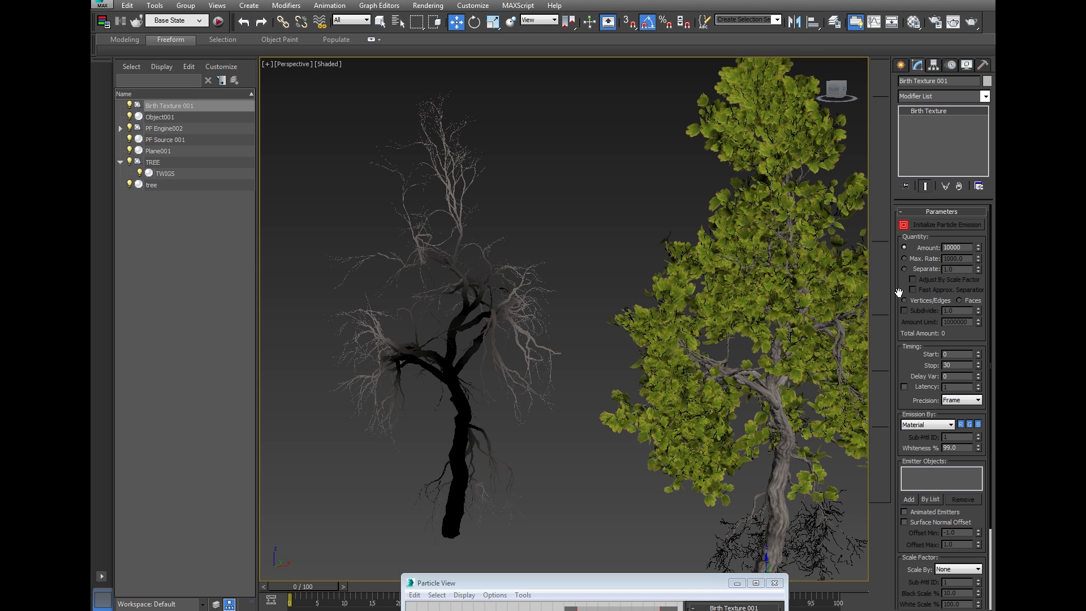
pyautogui.moveTo(898, 292); pyautogui.dragTo(902, 225)
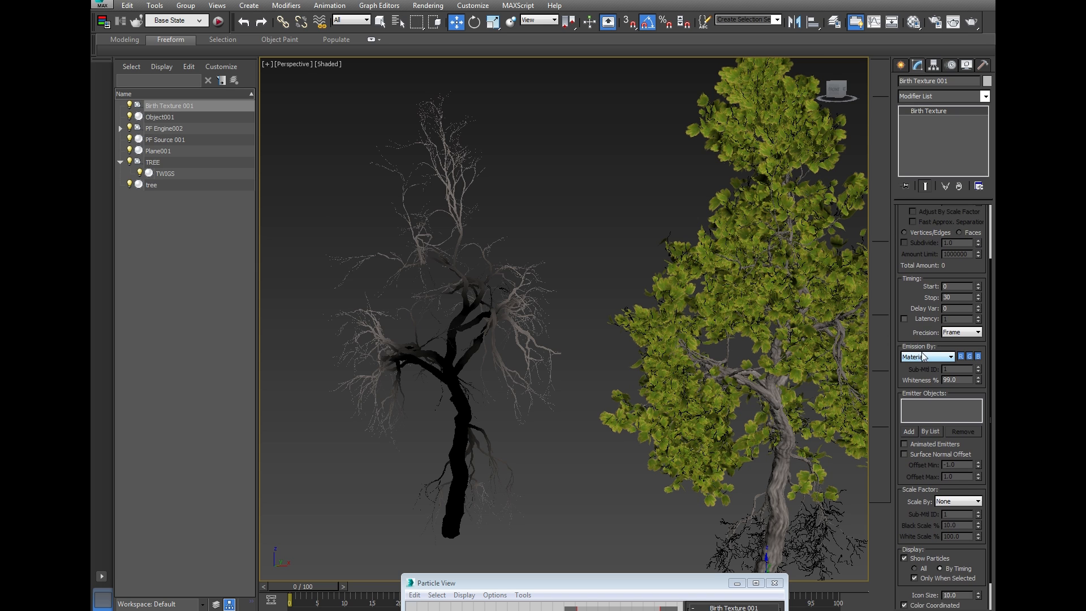
pyautogui.moveTo(900, 297); pyautogui.dragTo(903, 273)
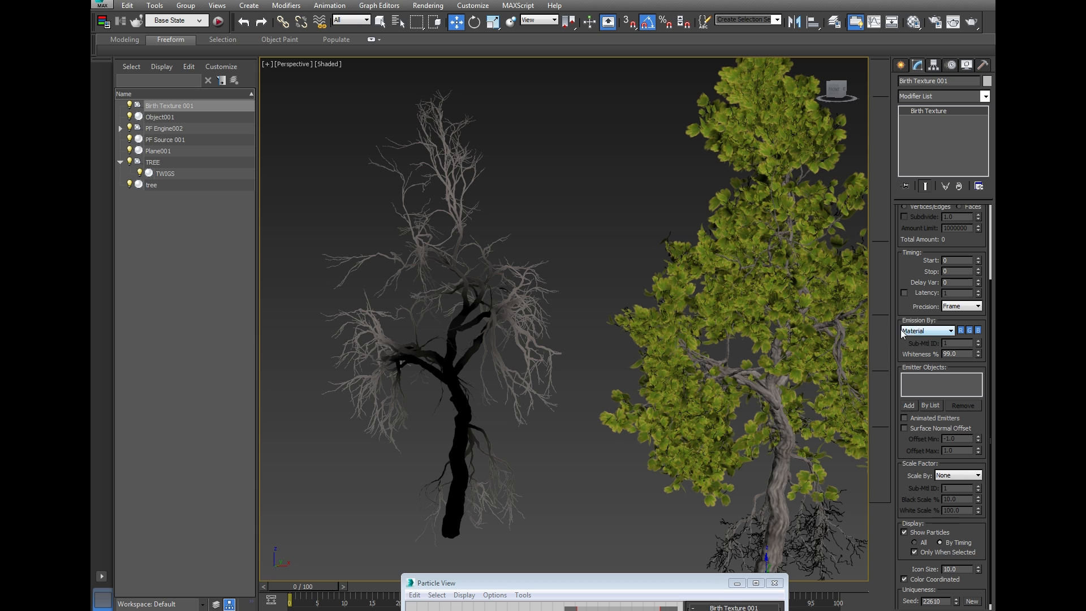
# Set the Birth Texture emission to Vertex Color and add the vertex-painted tree as emitter object
pyautogui.click(937, 333)
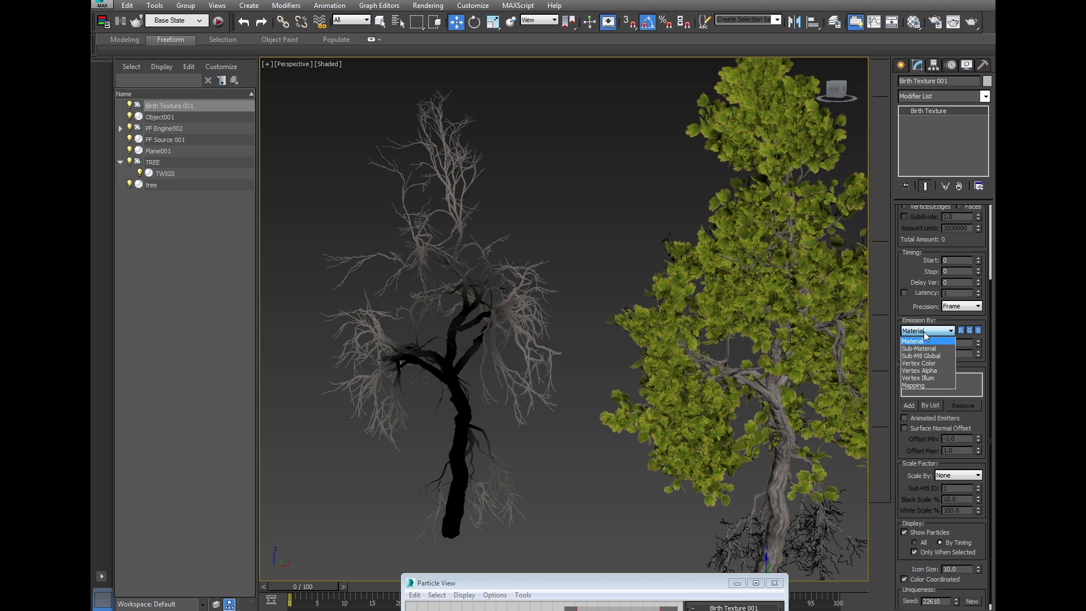
pyautogui.click(929, 365)
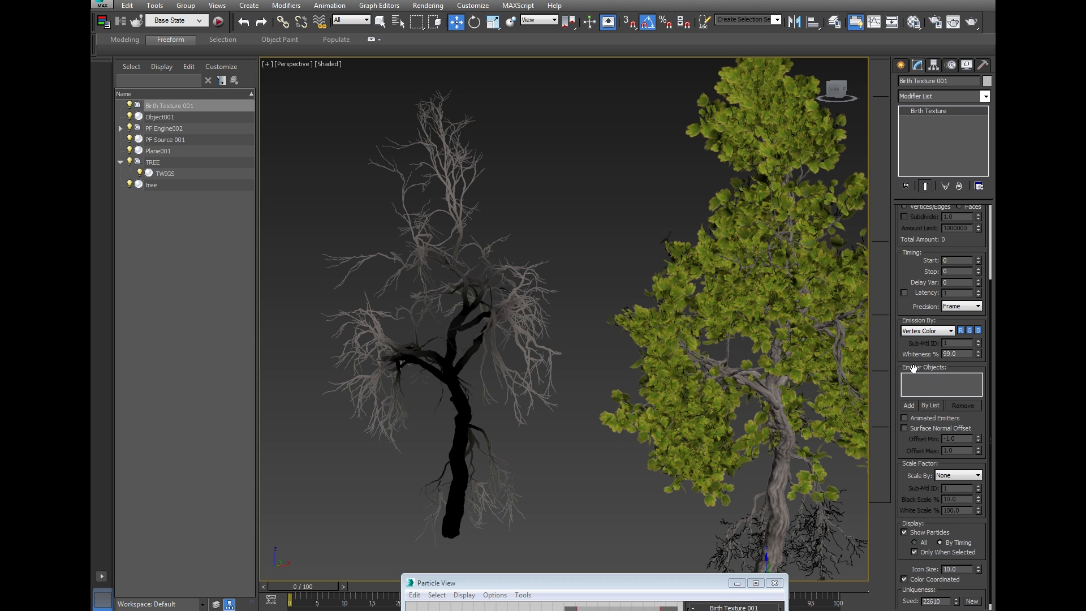
pyautogui.click(909, 406)
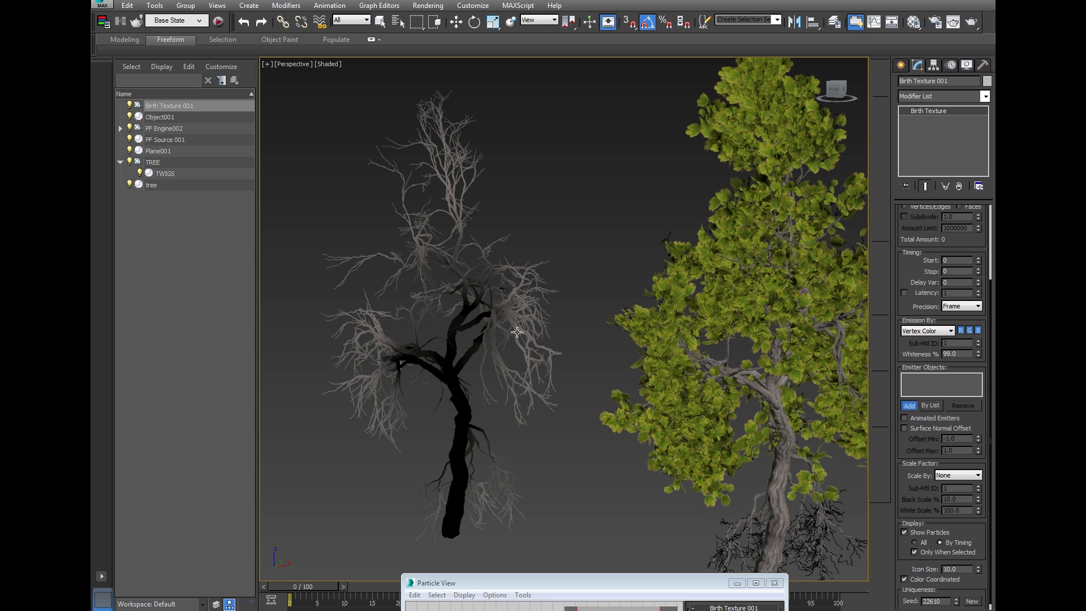
pyautogui.click(451, 365)
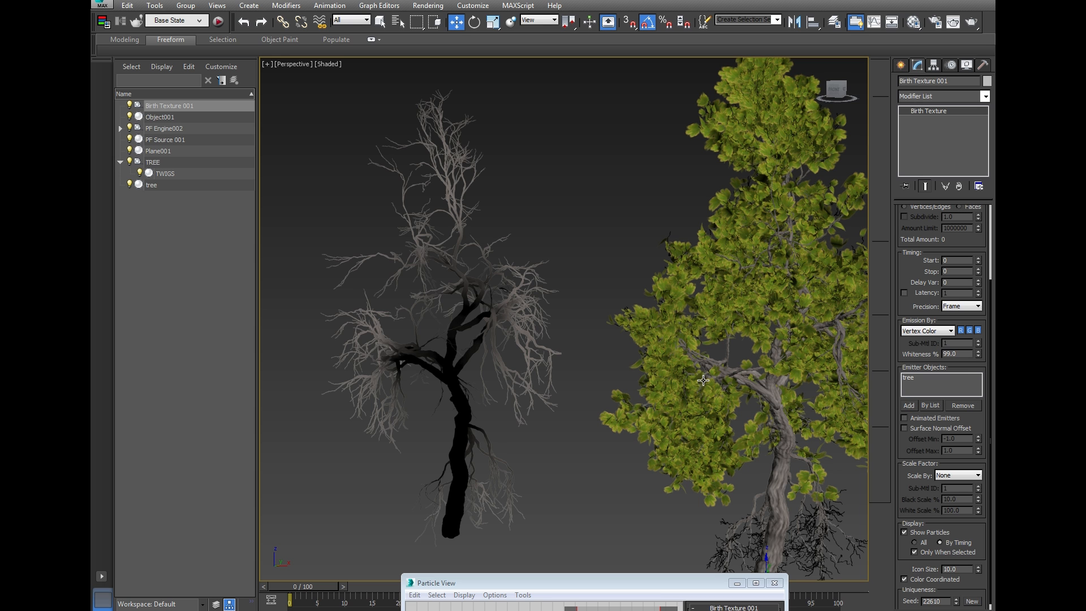
# Initialize the particle emission of the Birth Texture on the painted tree
pyautogui.keyDown('alt'); pyautogui.moveTo(464, 363); pyautogui.dragTo(487, 364, button='middle'); pyautogui.keyUp('alt')
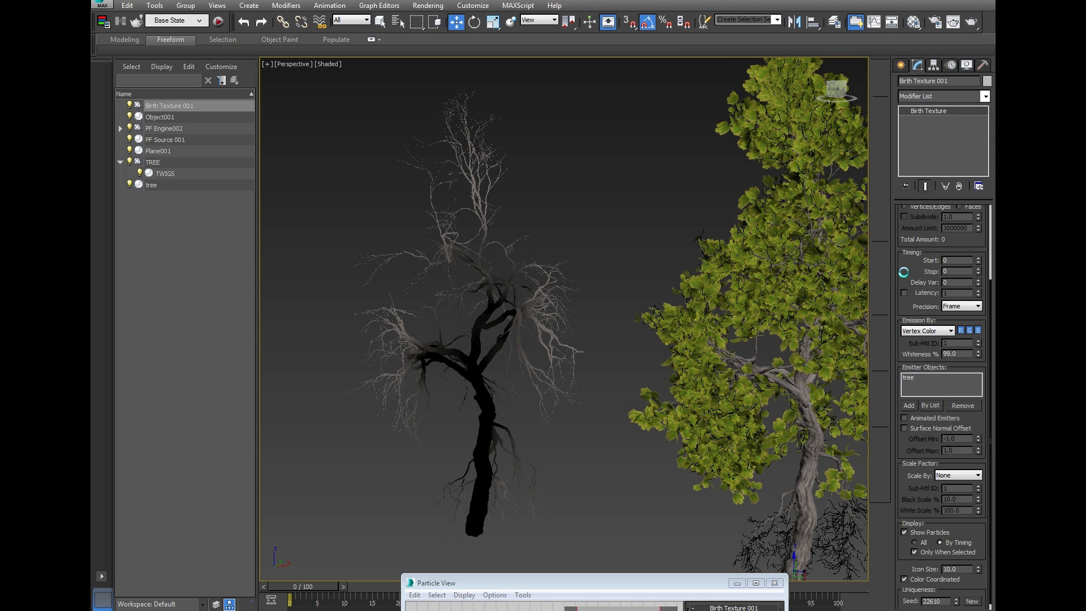
pyautogui.moveTo(912, 322); pyautogui.dragTo(913, 416)
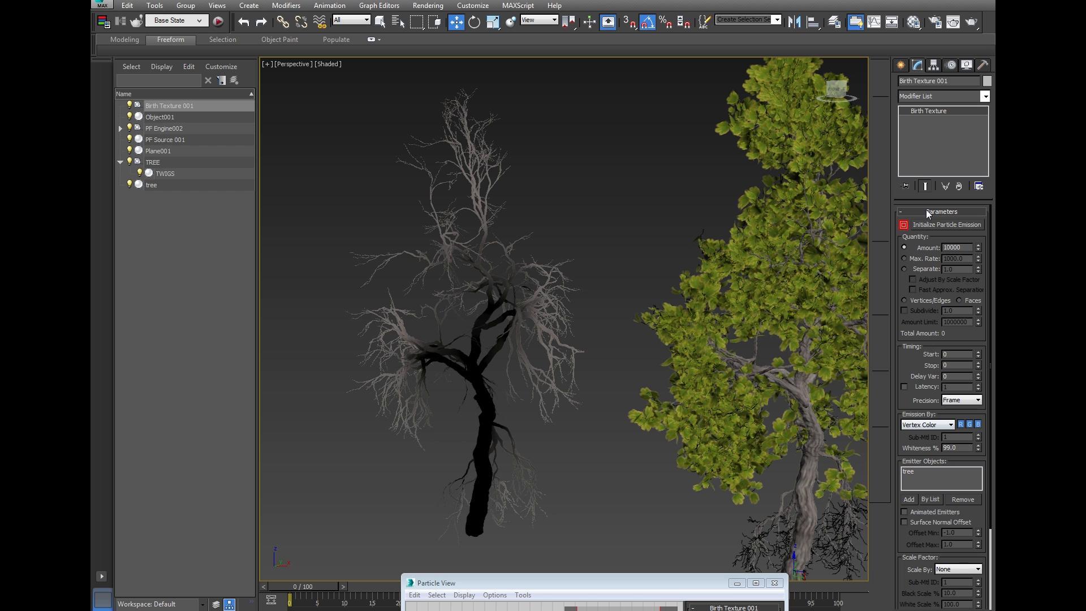
pyautogui.click(933, 225)
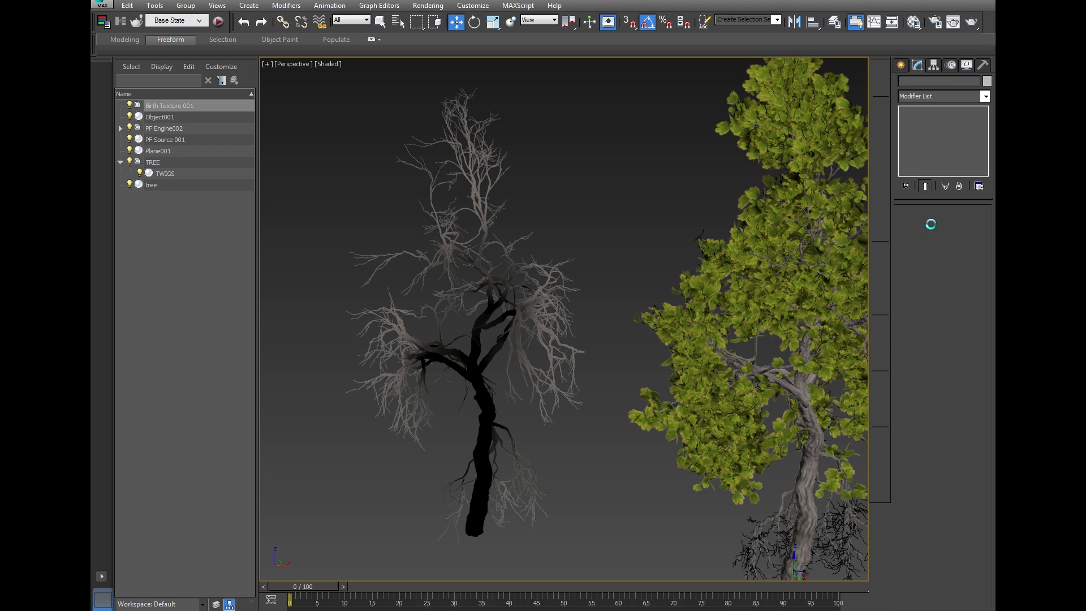
# Examine how the leaves are distributed over the painted tree's twigs and trunk
pyautogui.scroll(5, 482, 191)
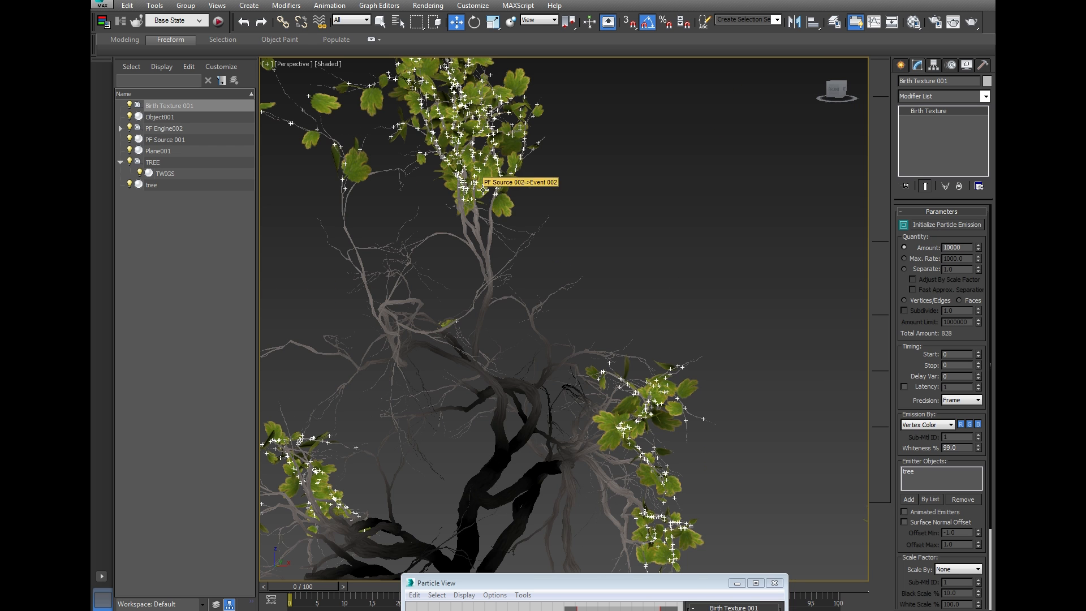
pyautogui.moveTo(533, 245); pyautogui.dragTo(619, 203, button='middle')
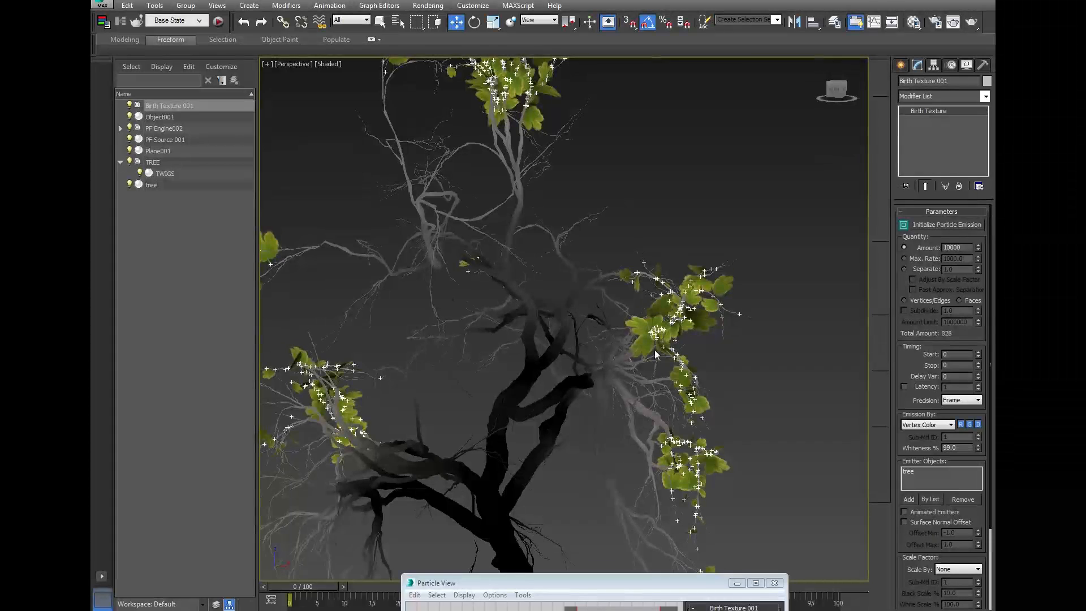
pyautogui.scroll(-5, 653, 306)
pyautogui.click(670, 223)
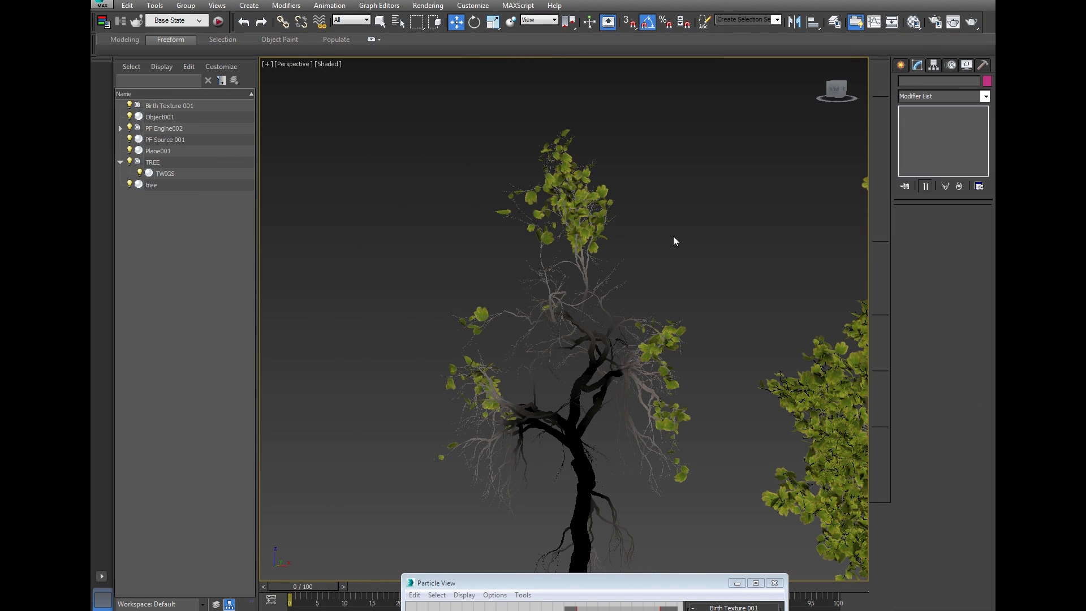
pyautogui.moveTo(699, 276); pyautogui.dragTo(673, 237, button='middle')
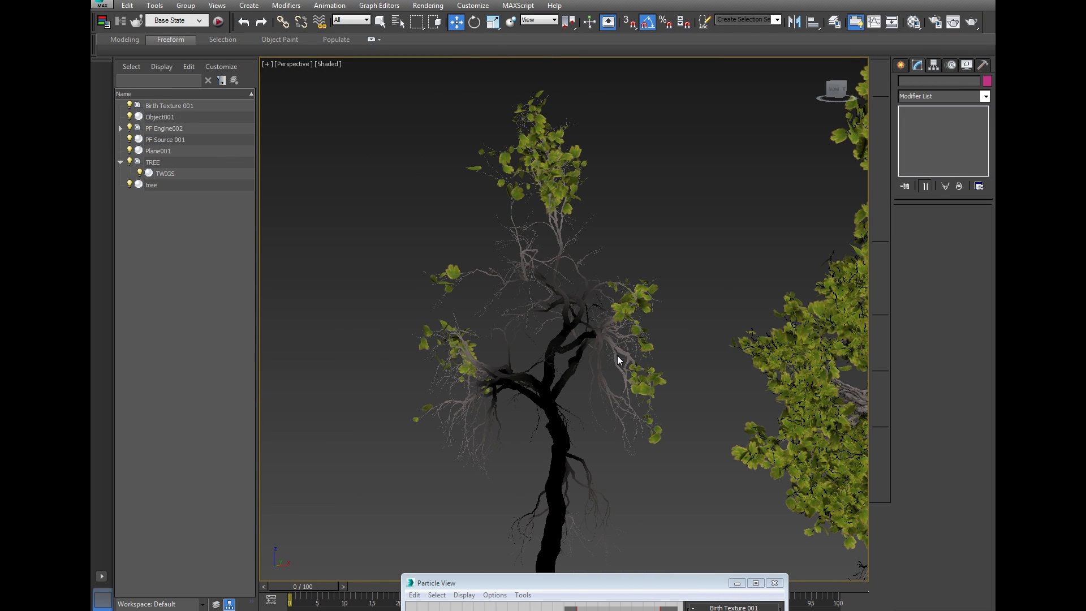
pyautogui.scroll(2, 618, 360)
pyautogui.moveTo(642, 368); pyautogui.dragTo(635, 321, button='middle')
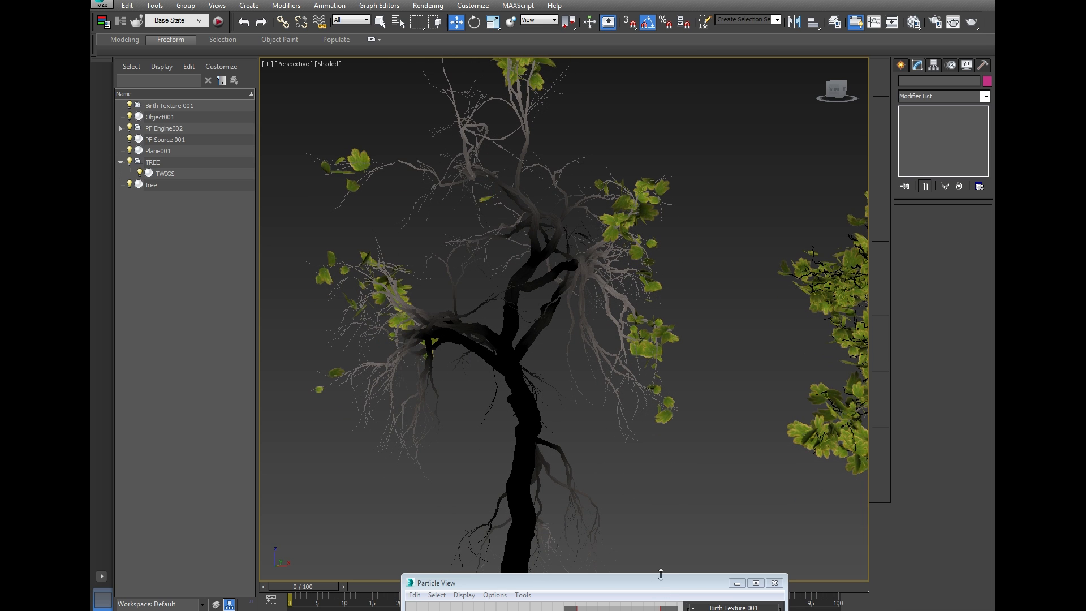
# Reopen the initialization parameters of the new flow's Birth Texture operator
pyautogui.click(646, 350)
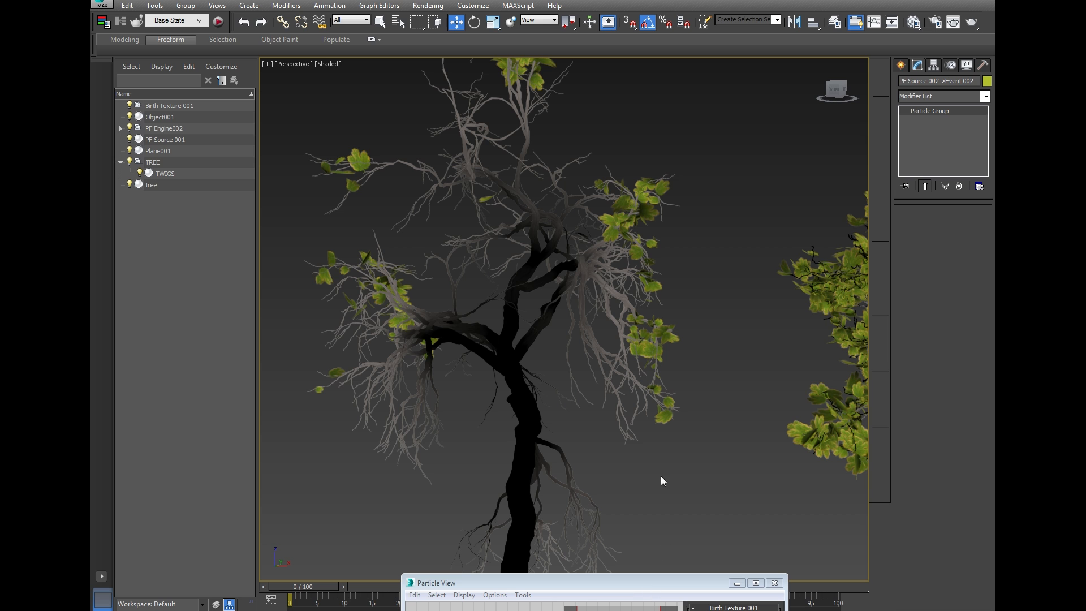
pyautogui.moveTo(657, 576); pyautogui.dragTo(684, 570)
pyautogui.click(736, 353)
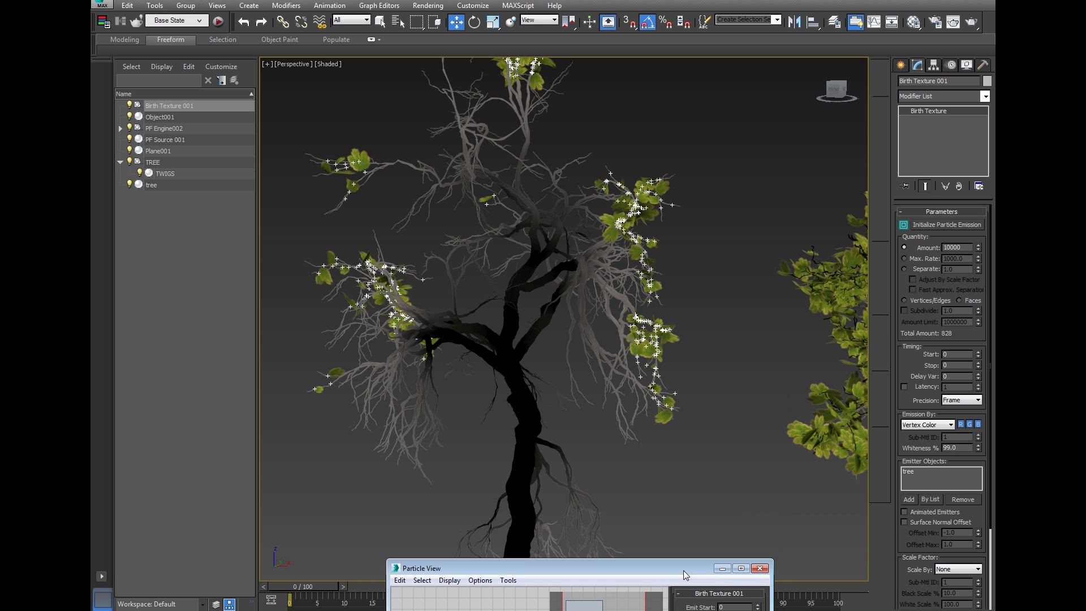
# Set the Birth Texture's Whiteness to 50% and reinitialize the particle emission on the painted tree
pyautogui.moveTo(899, 374); pyautogui.dragTo(892, 257)
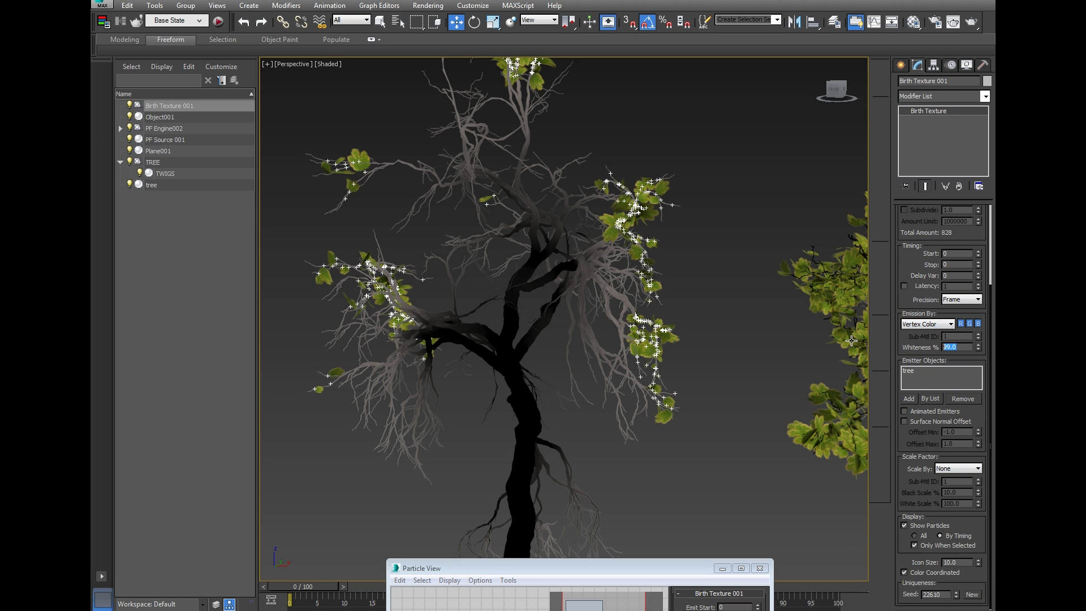
pyautogui.write('50')
pyautogui.press('Return')
pyautogui.moveTo(899, 270); pyautogui.dragTo(908, 366)
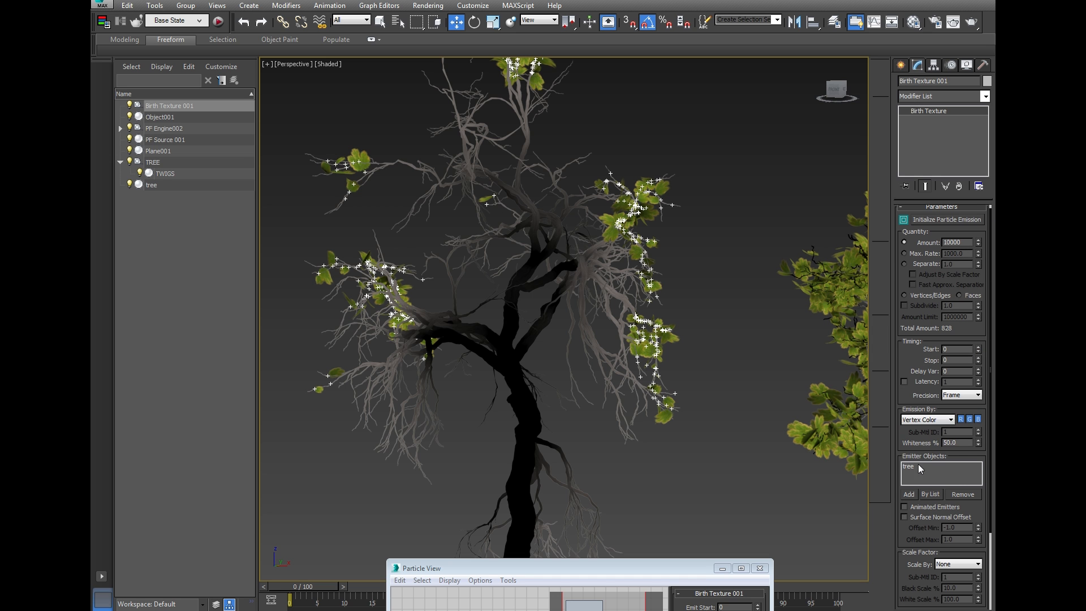
pyautogui.click(945, 219)
pyautogui.click(747, 301)
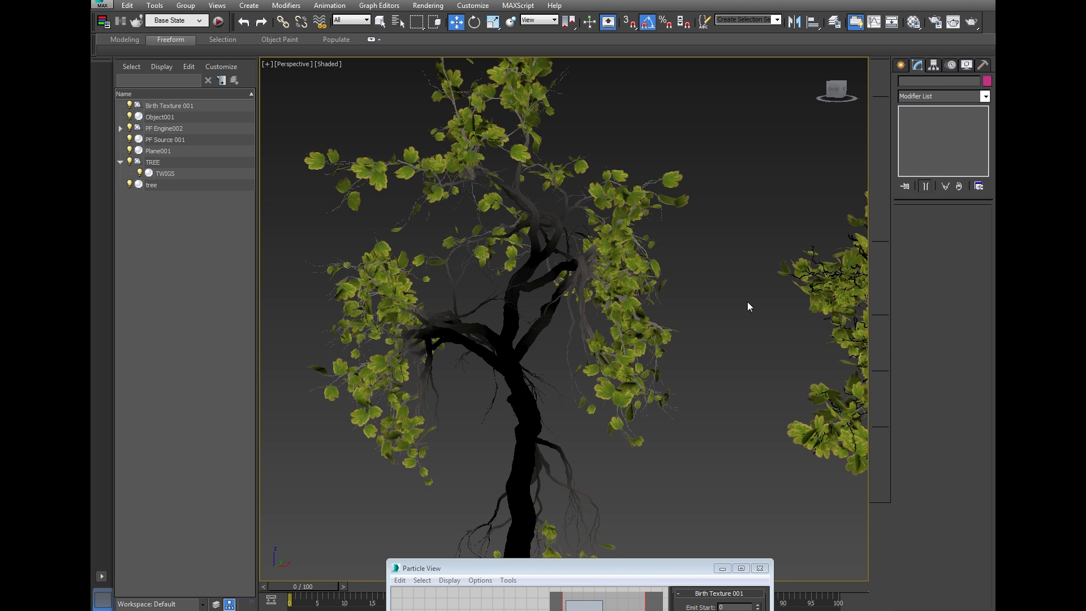
# Set the Birth Texture's Whiteness to 30% and reinitialize the particle emission on the painted tree
pyautogui.scroll(-5, 691, 363)
pyautogui.moveTo(717, 321); pyautogui.dragTo(623, 335, button='middle')
pyautogui.scroll(5, 643, 294)
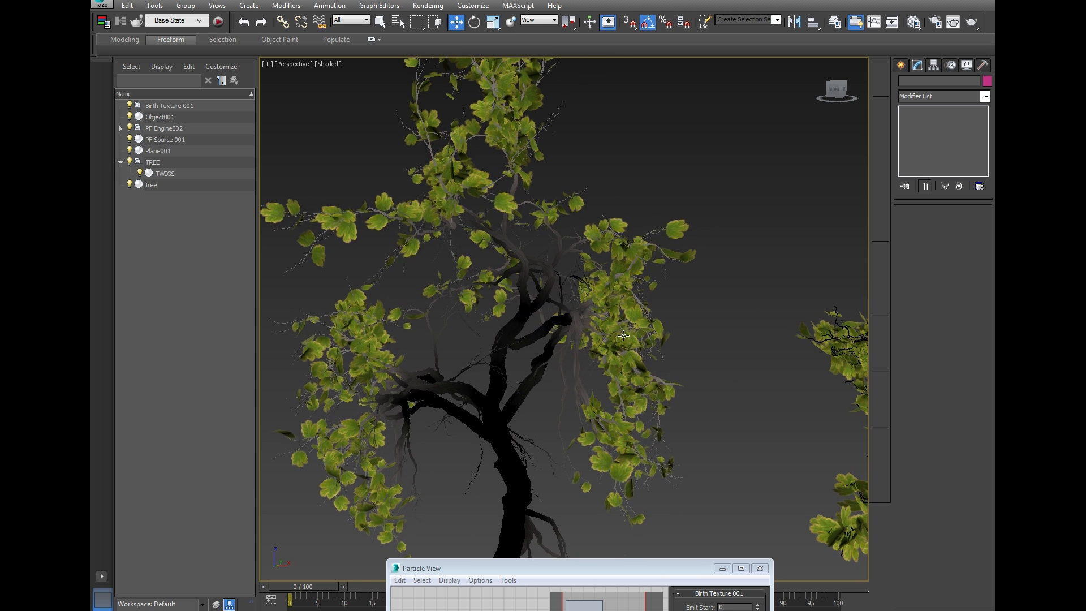
pyautogui.scroll(-3, 623, 336)
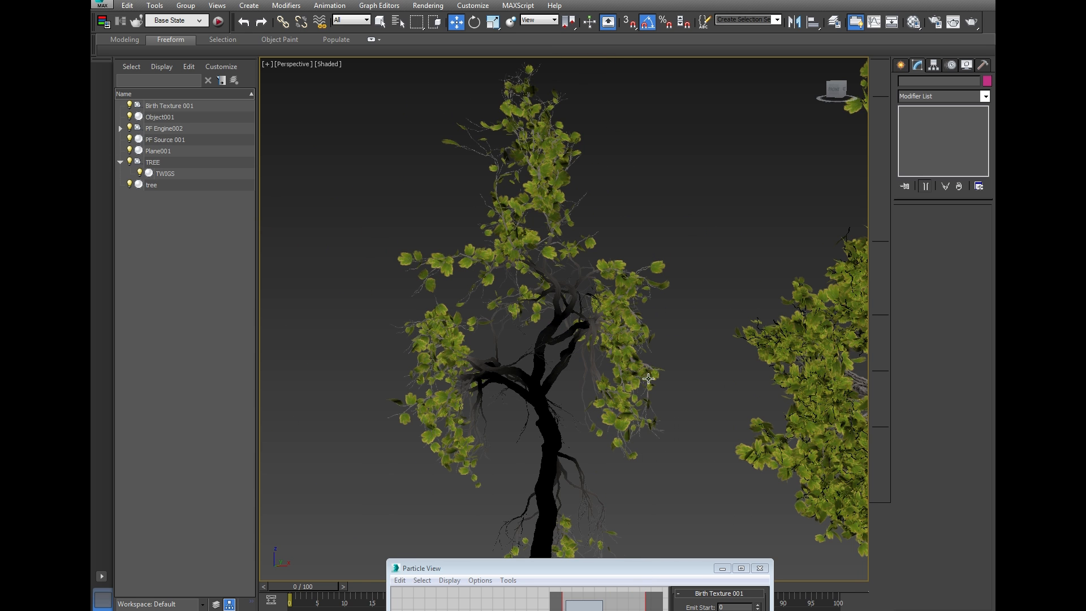
pyautogui.moveTo(665, 567); pyautogui.dragTo(622, 565)
pyautogui.click(664, 500)
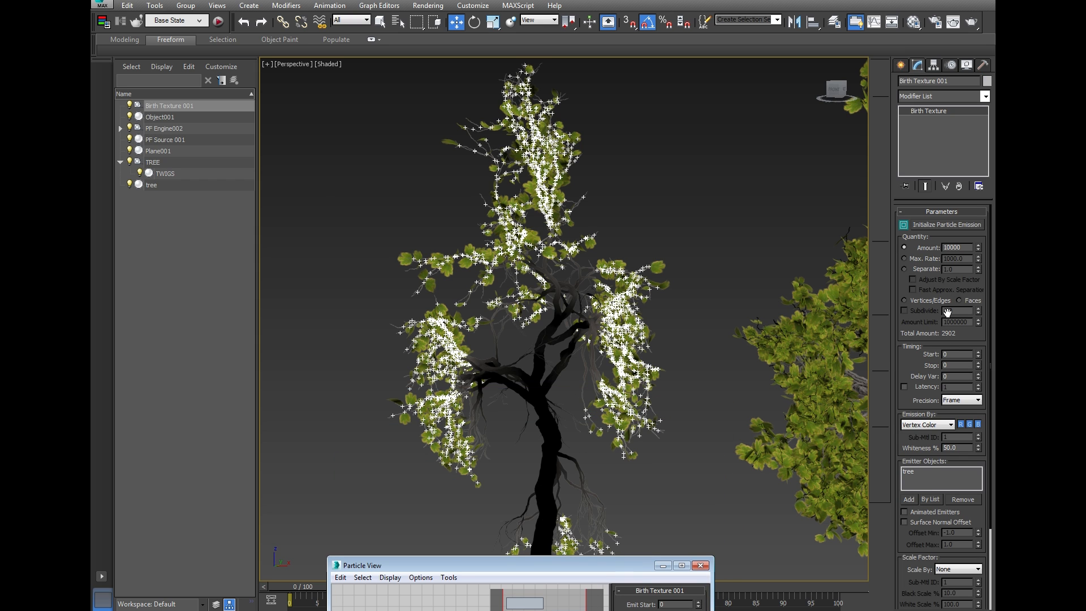
pyautogui.click(956, 447)
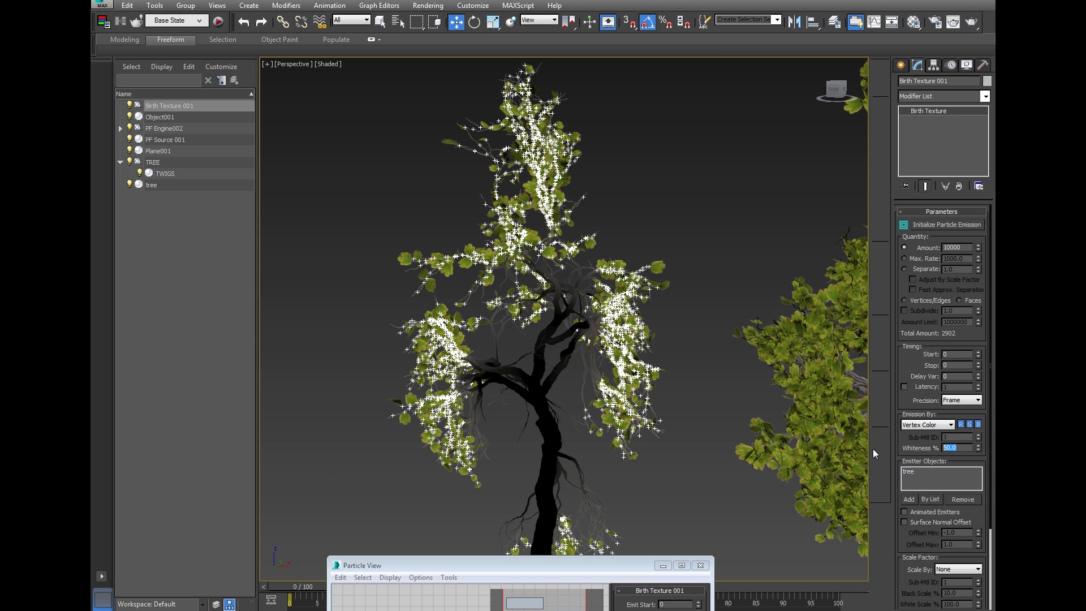
pyautogui.click(952, 224)
pyautogui.click(707, 289)
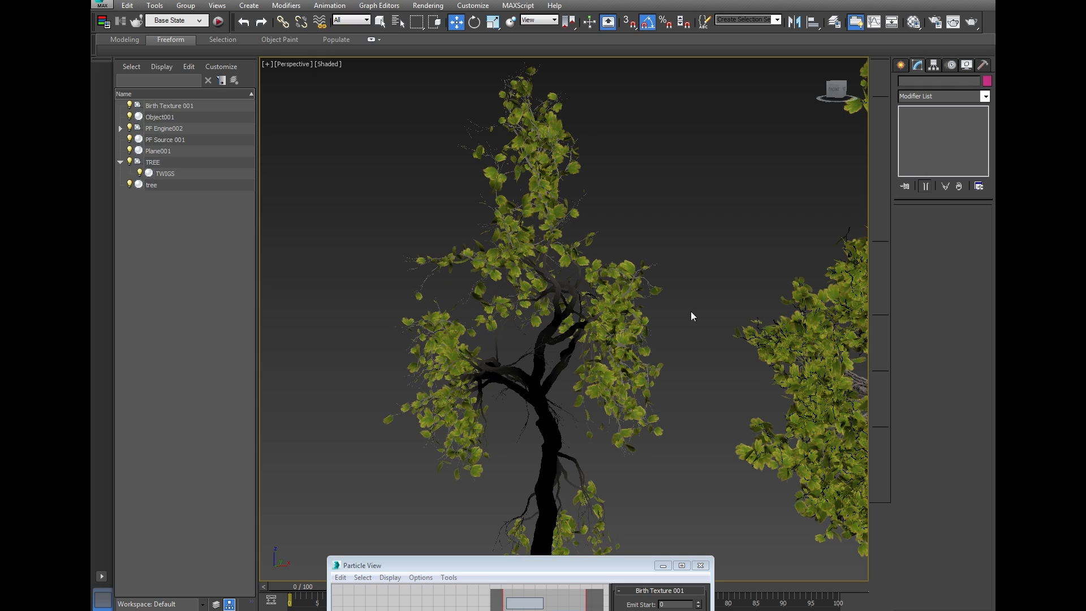
# Examine the leaf coverage on the painted tree's crown, side branches and lower twigs, comparing it with the neighbouring tree
pyautogui.moveTo(686, 328)
pyautogui.mouseDown(button='middle')
pyautogui.moveTo(676, 262)
pyautogui.moveTo(666, 336)
pyautogui.mouseUp(button='middle')
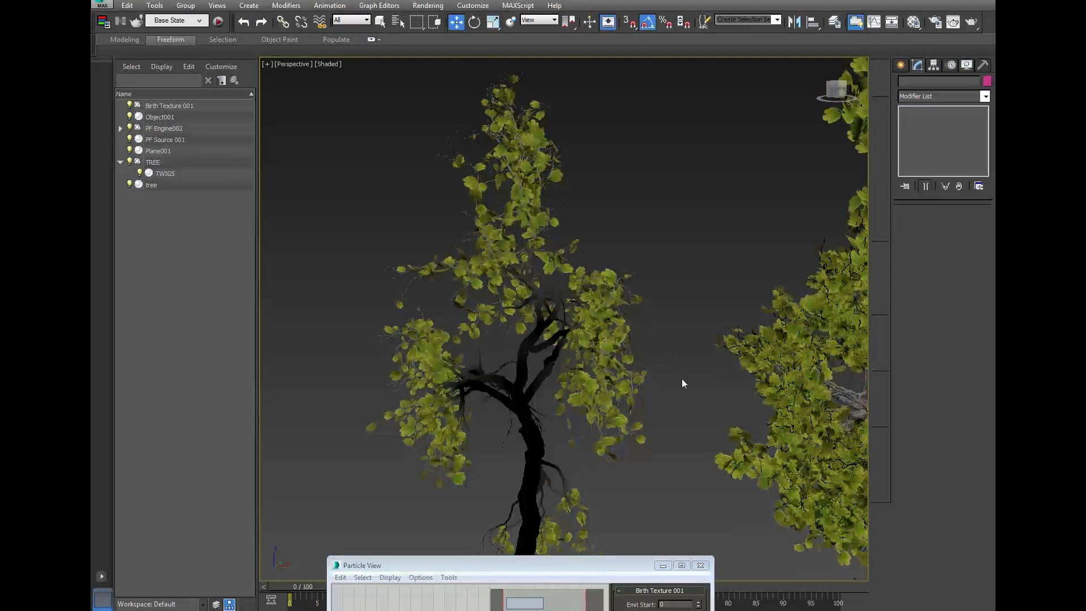
pyautogui.scroll(-6, 668, 362)
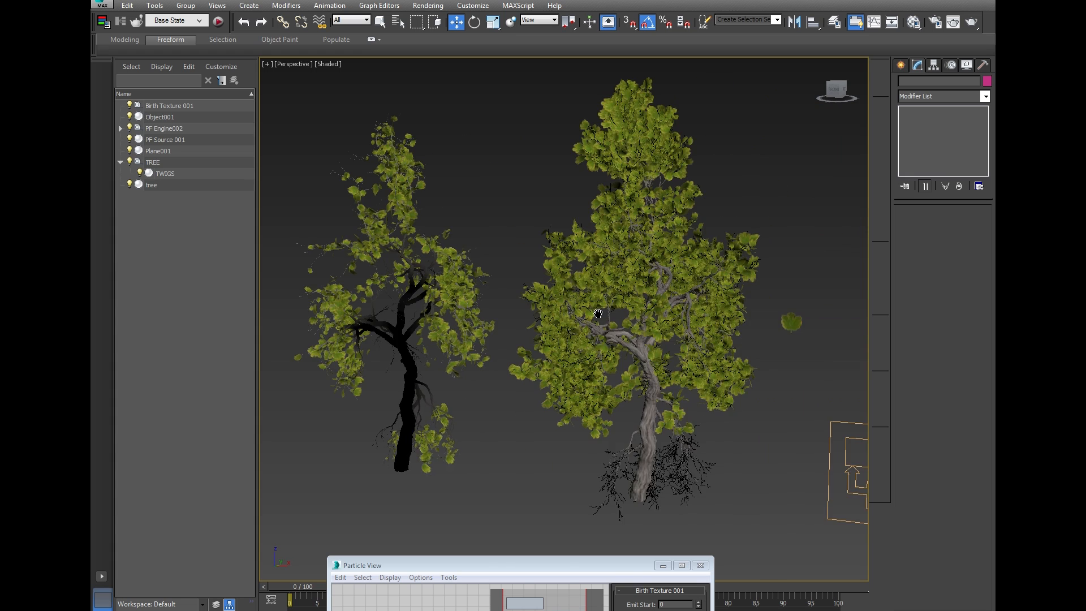
pyautogui.scroll(5, 472, 301)
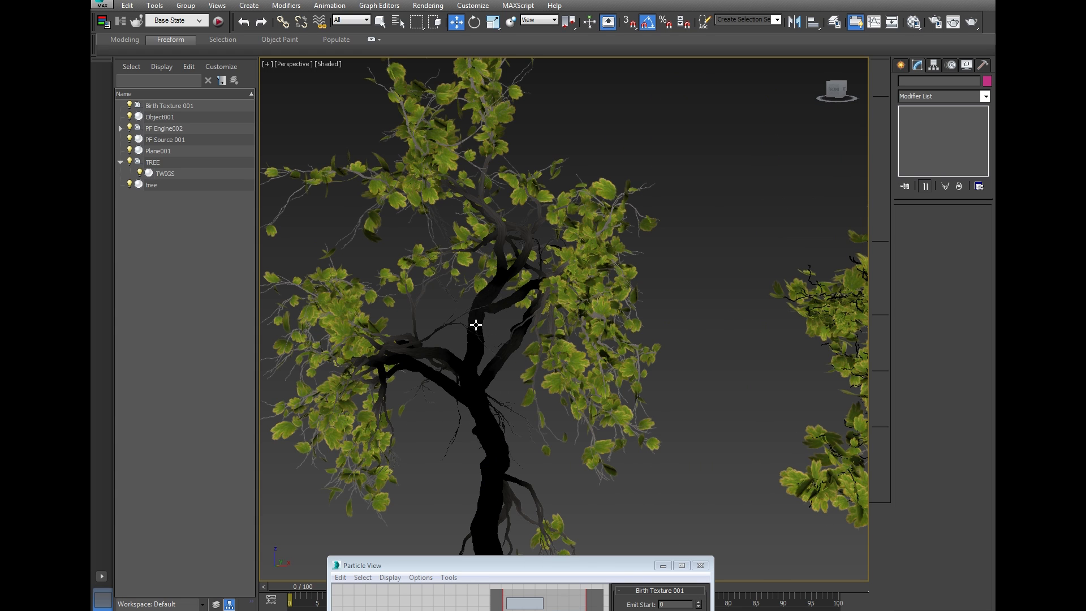
pyautogui.moveTo(478, 340); pyautogui.dragTo(513, 322, button='middle')
pyautogui.scroll(-3, 512, 322)
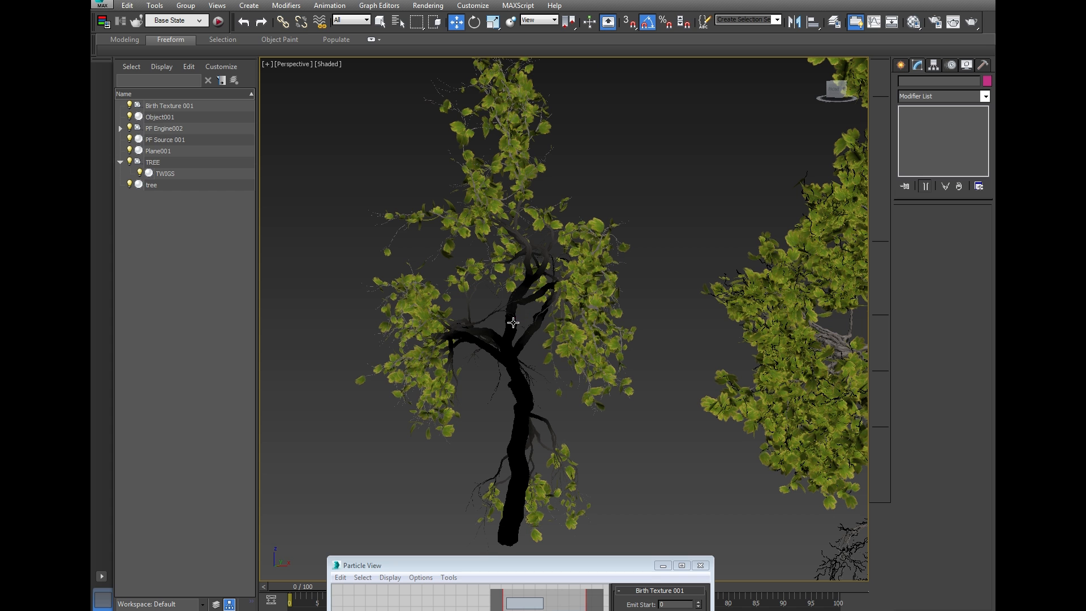
pyautogui.scroll(3, 531, 147)
pyautogui.scroll(-6, 527, 162)
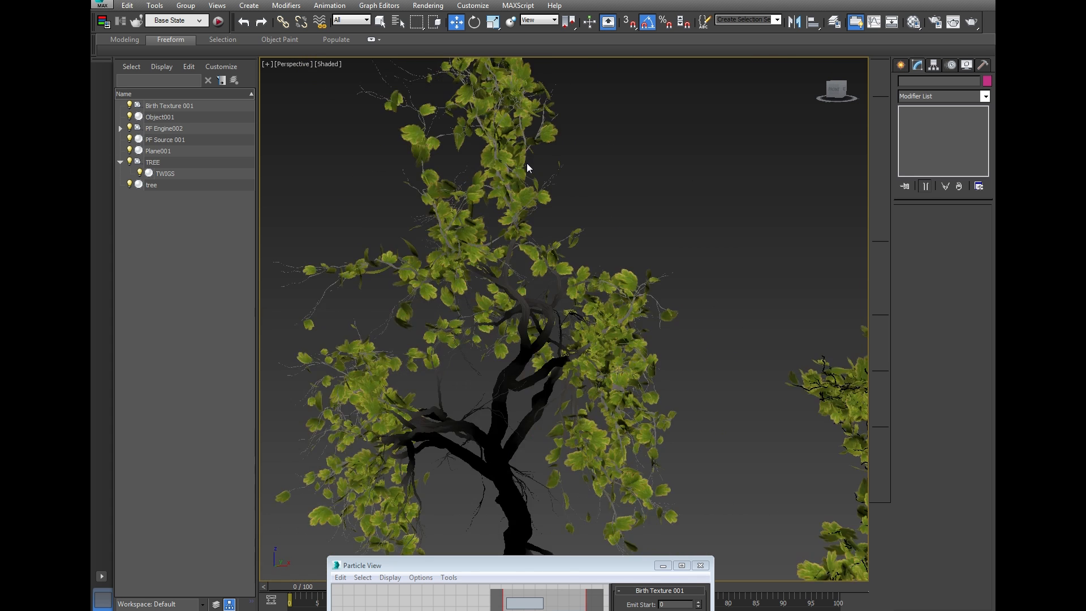
pyautogui.scroll(5, 521, 364)
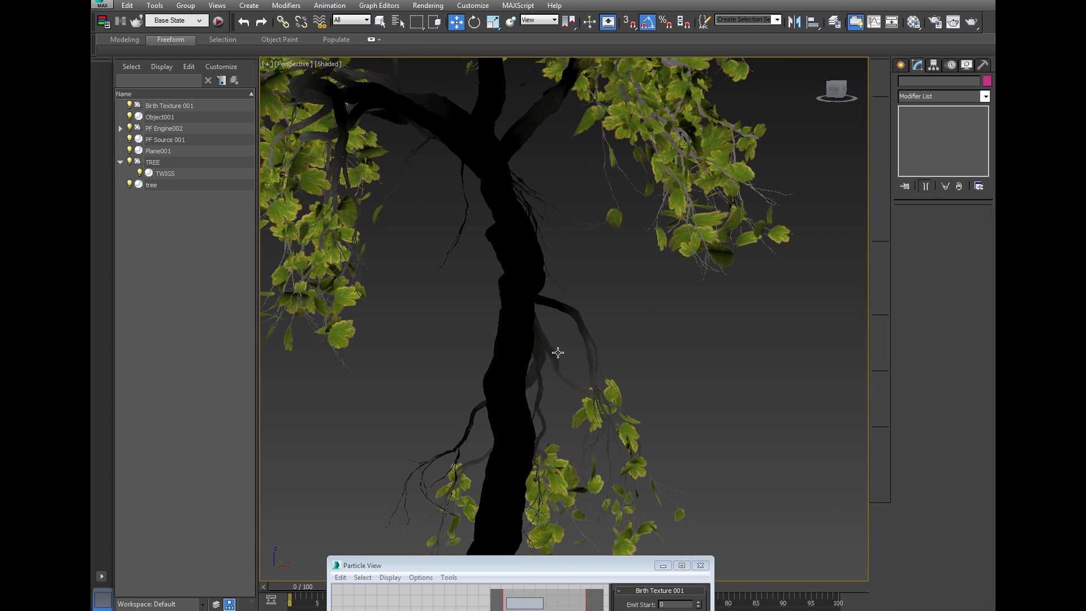
# Reopen the Birth Texture's initialization parameters and set the particle Amount to 25000
pyautogui.moveTo(578, 569); pyautogui.dragTo(634, 323)
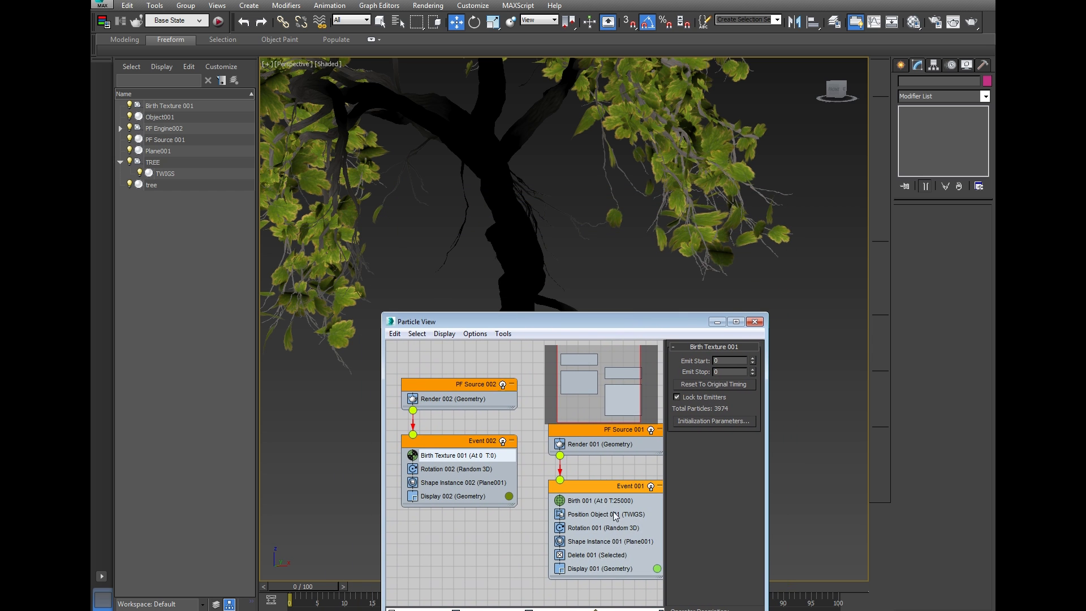
pyautogui.click(695, 424)
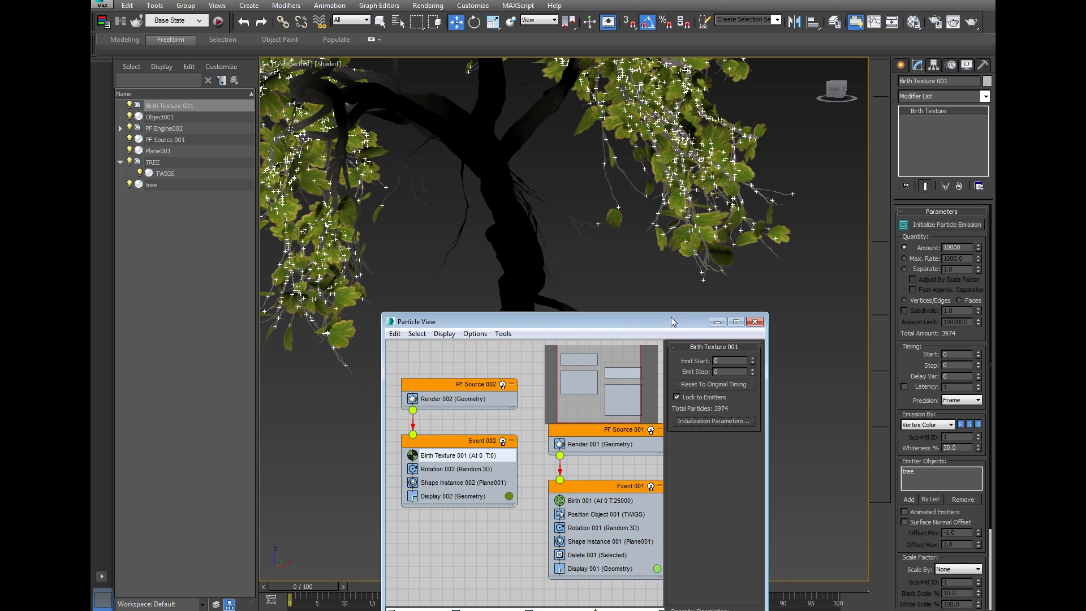
pyautogui.moveTo(667, 322); pyautogui.dragTo(662, 607)
pyautogui.moveTo(646, 251); pyautogui.dragTo(640, 281, button='middle')
pyautogui.scroll(-4, 663, 354)
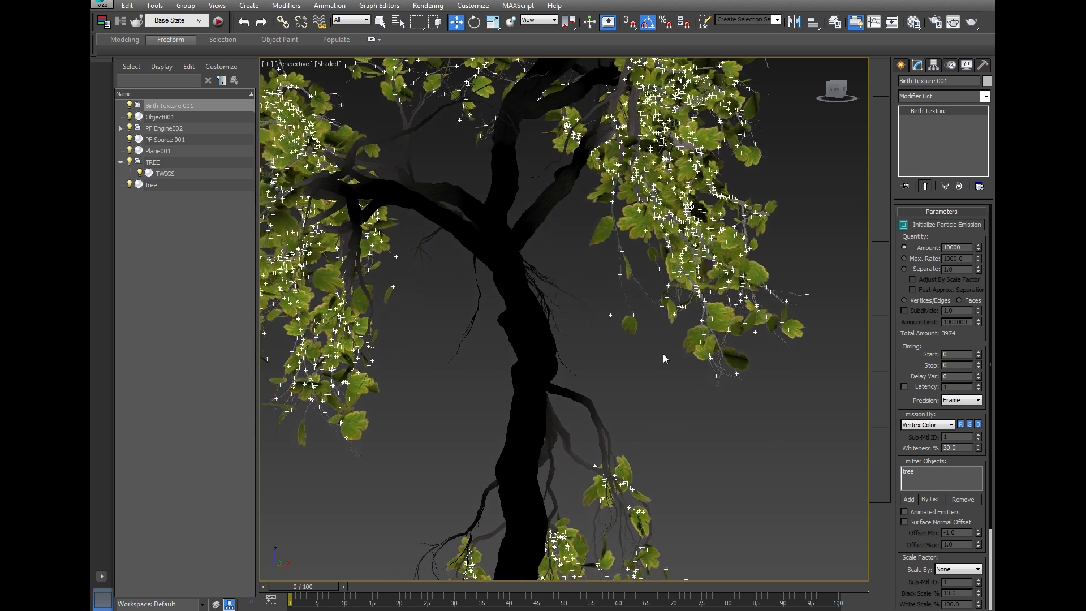
pyautogui.click(964, 247)
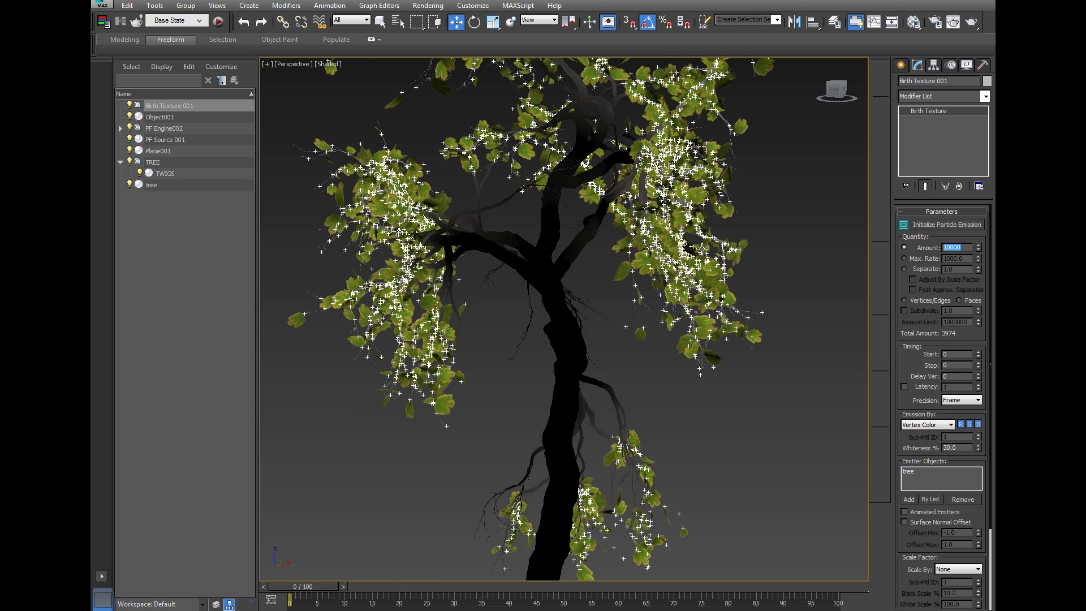
pyautogui.write('25')
# Set the Birth Texture's Whiteness to 20%, reinitialize the particle emission and clear the selection
pyautogui.click(955, 447)
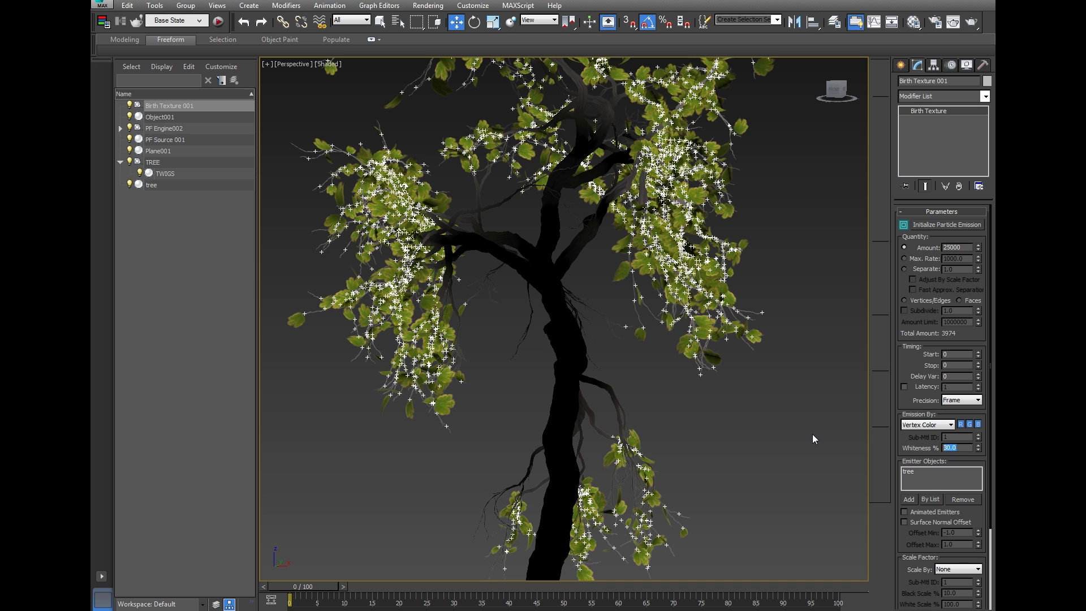
pyautogui.write('20')
pyautogui.press('Return')
pyautogui.click(946, 225)
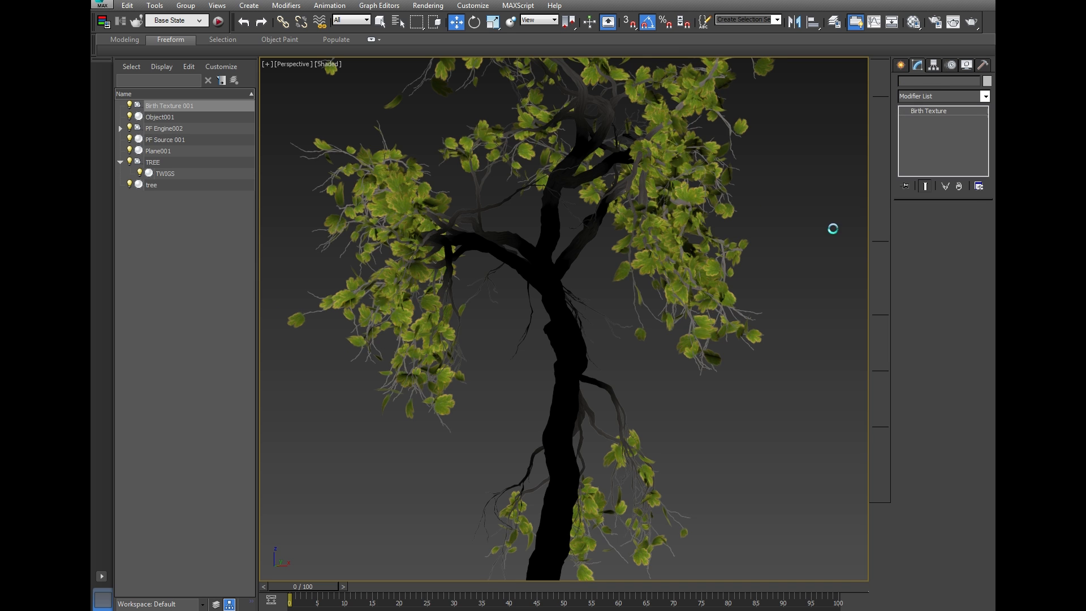
pyautogui.moveTo(798, 206); pyautogui.dragTo(735, 305, button='middle')
pyautogui.scroll(-2, 739, 306)
pyautogui.click(752, 299)
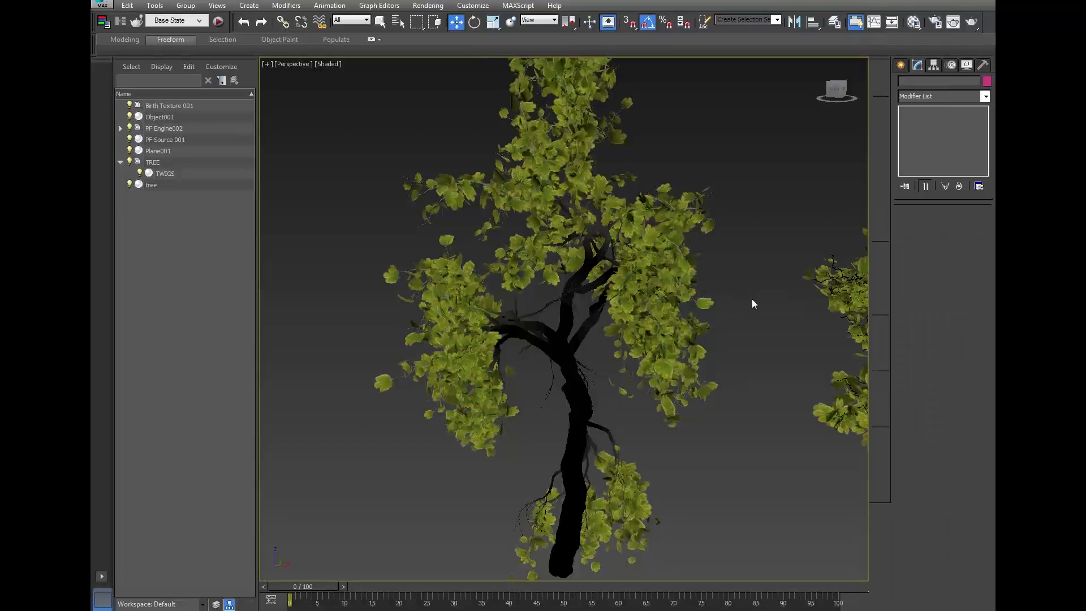
# Examine the painted tree's foliage from several angles and close up, checking its twigs and trunk against the other tree
pyautogui.scroll(-2, 735, 323)
pyautogui.hotkey('ctrl', 'r')
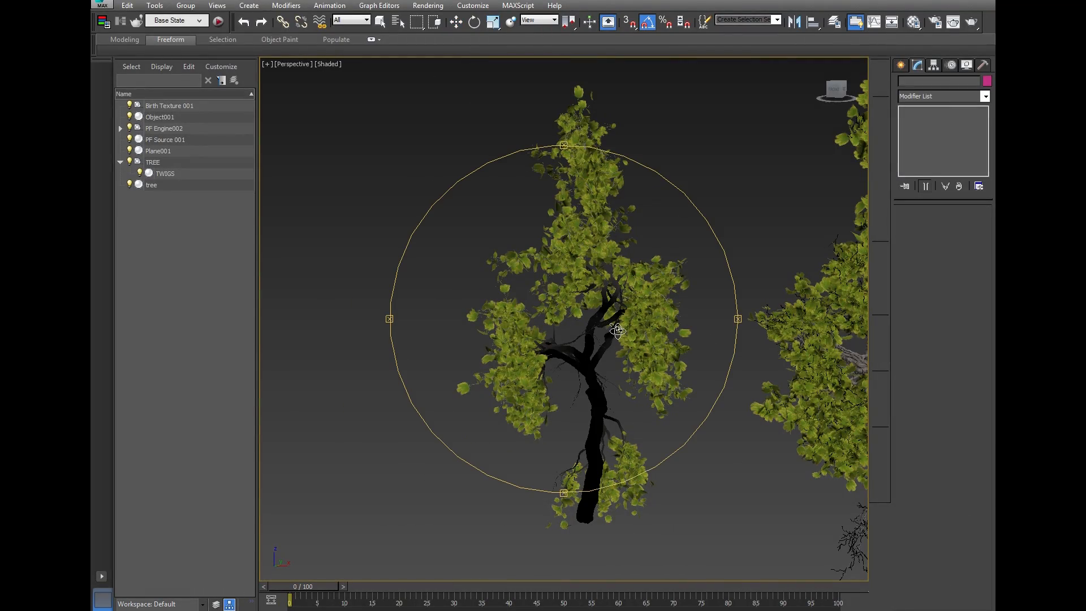
pyautogui.moveTo(618, 331); pyautogui.dragTo(491, 389)
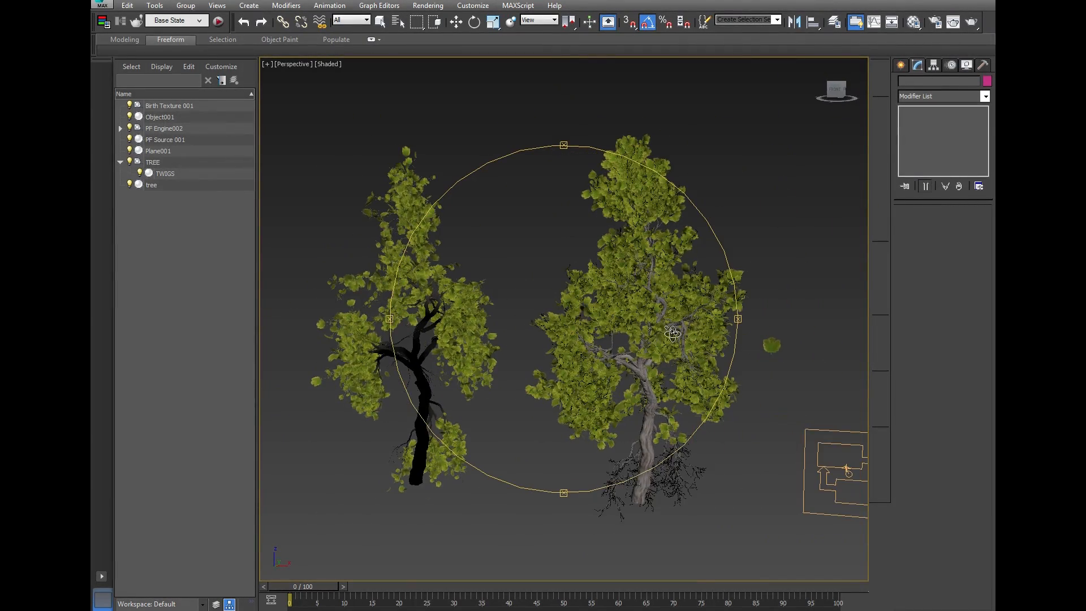
pyautogui.moveTo(673, 334); pyautogui.dragTo(509, 325)
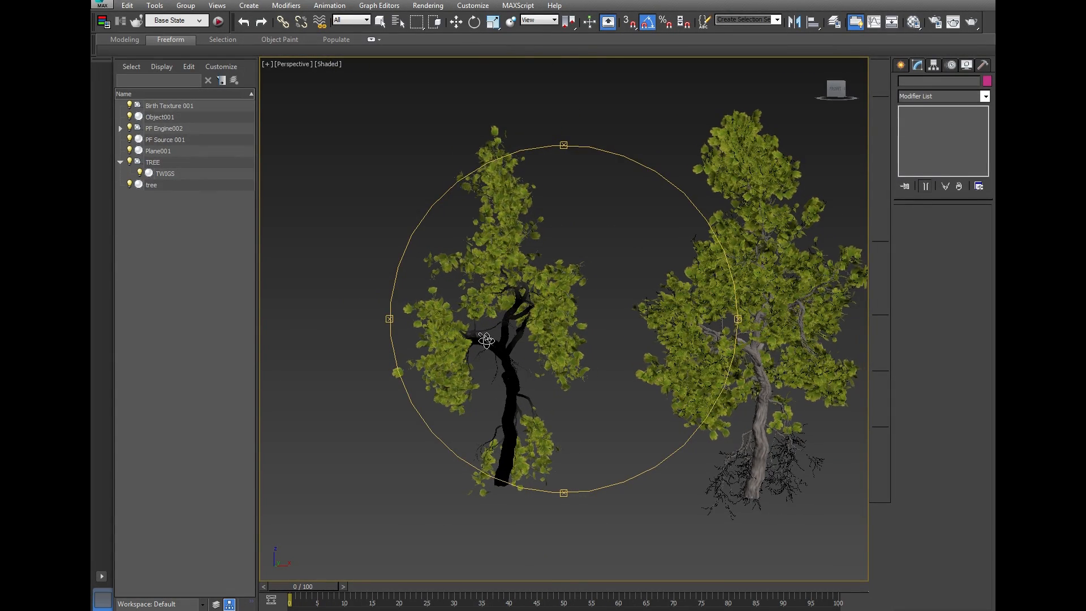
pyautogui.scroll(5, 485, 339)
pyautogui.moveTo(488, 340); pyautogui.dragTo(491, 352)
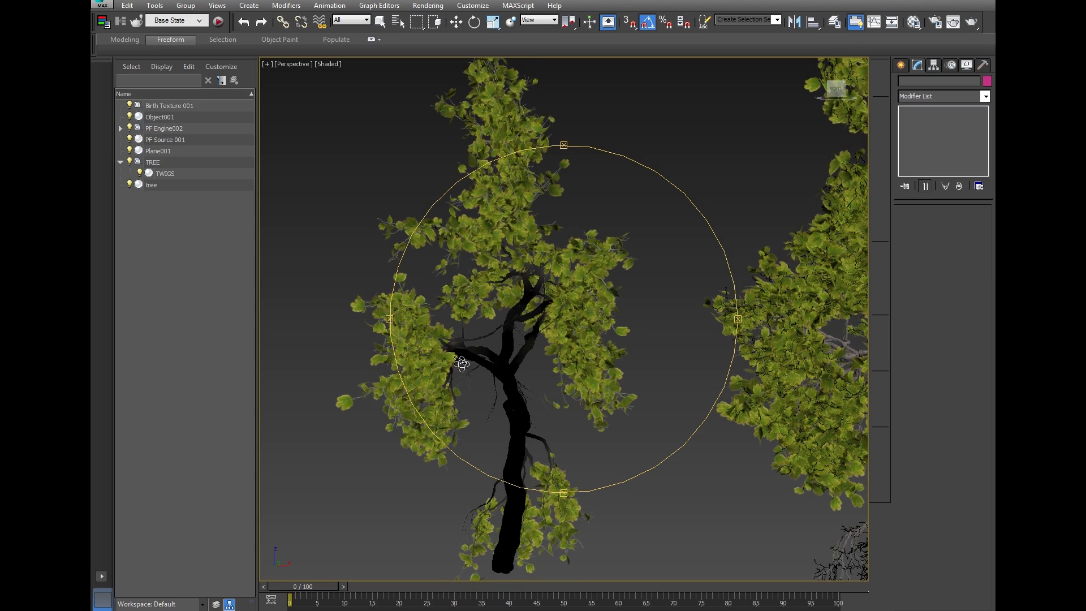
pyautogui.moveTo(567, 269); pyautogui.dragTo(479, 362)
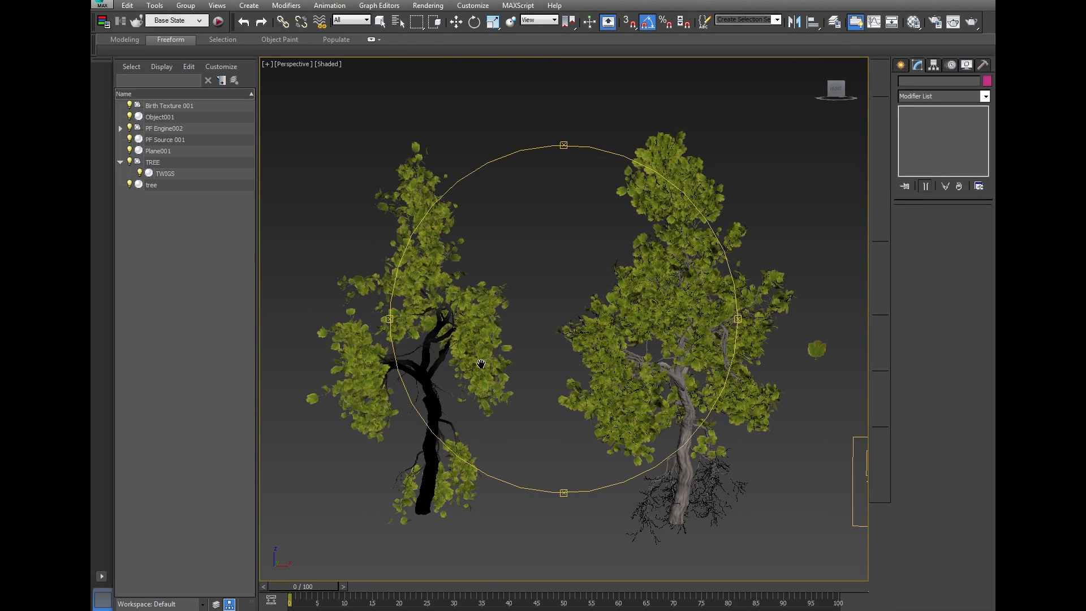
pyautogui.click(457, 25)
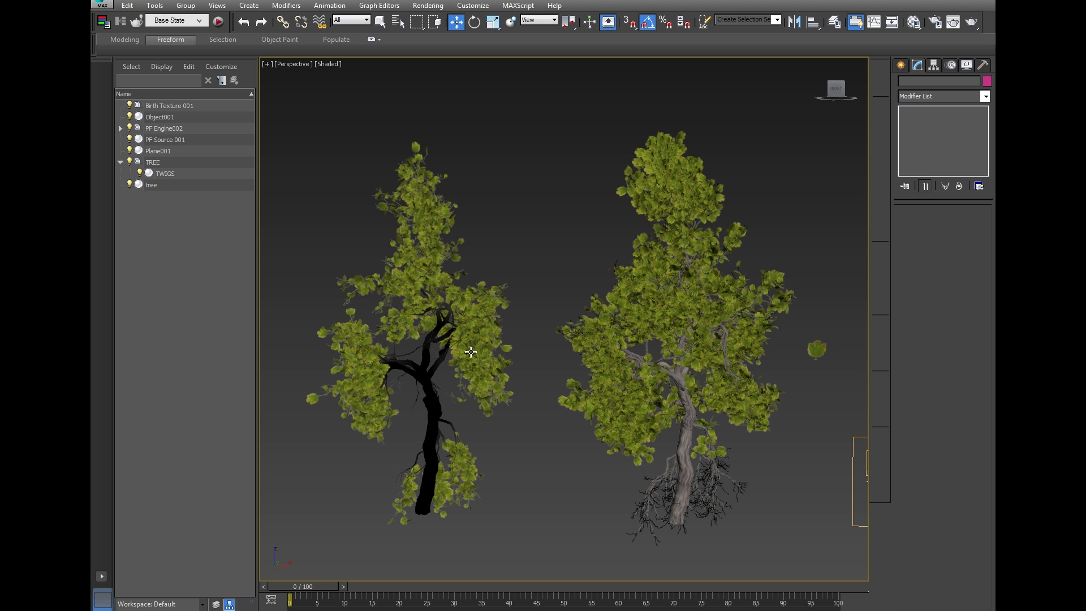
pyautogui.scroll(5, 428, 383)
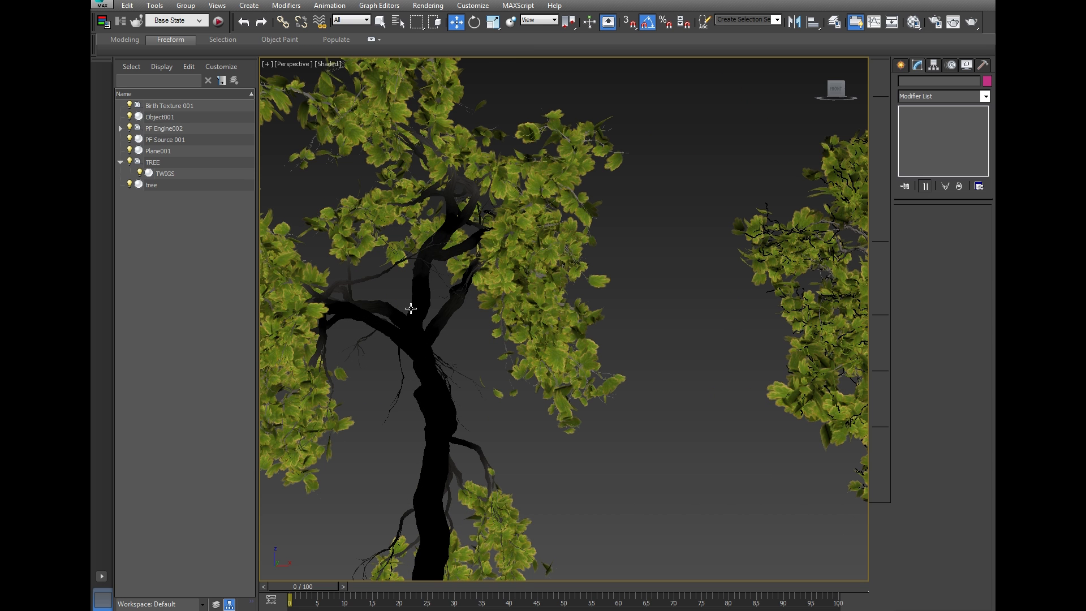
pyautogui.scroll(-5, 436, 383)
pyautogui.scroll(6, 436, 383)
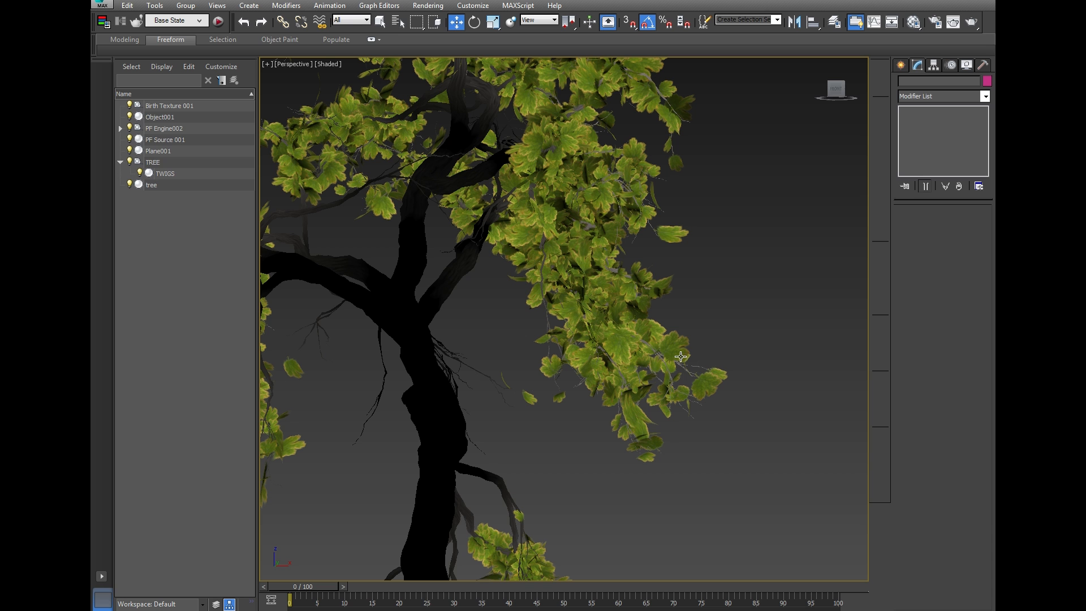
pyautogui.scroll(-4, 590, 323)
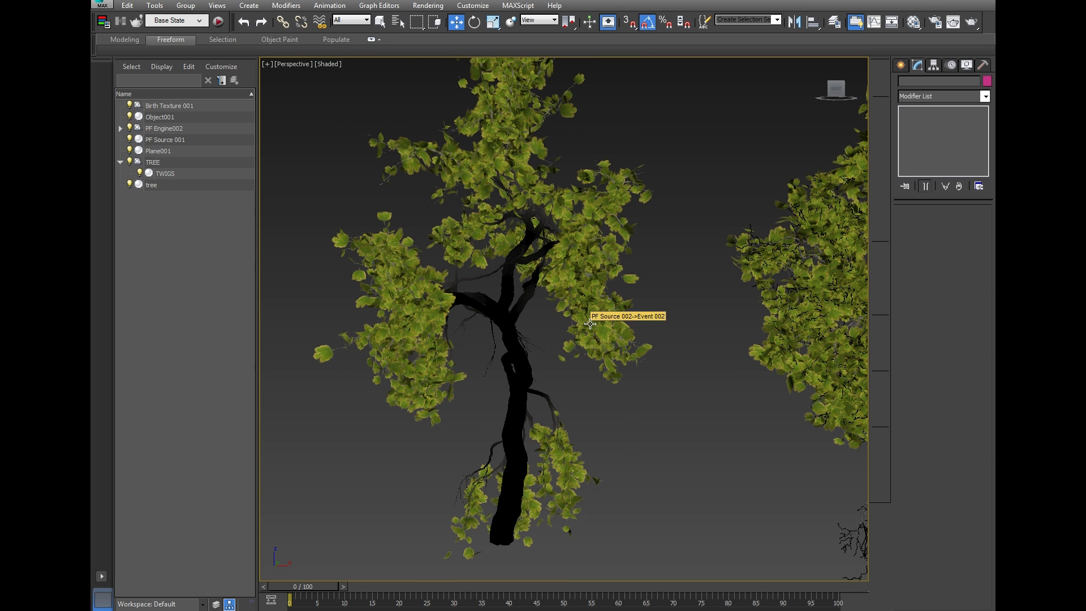
# Show safe frames in the perspective view and render both leafy trees
pyautogui.scroll(-5, 503, 136)
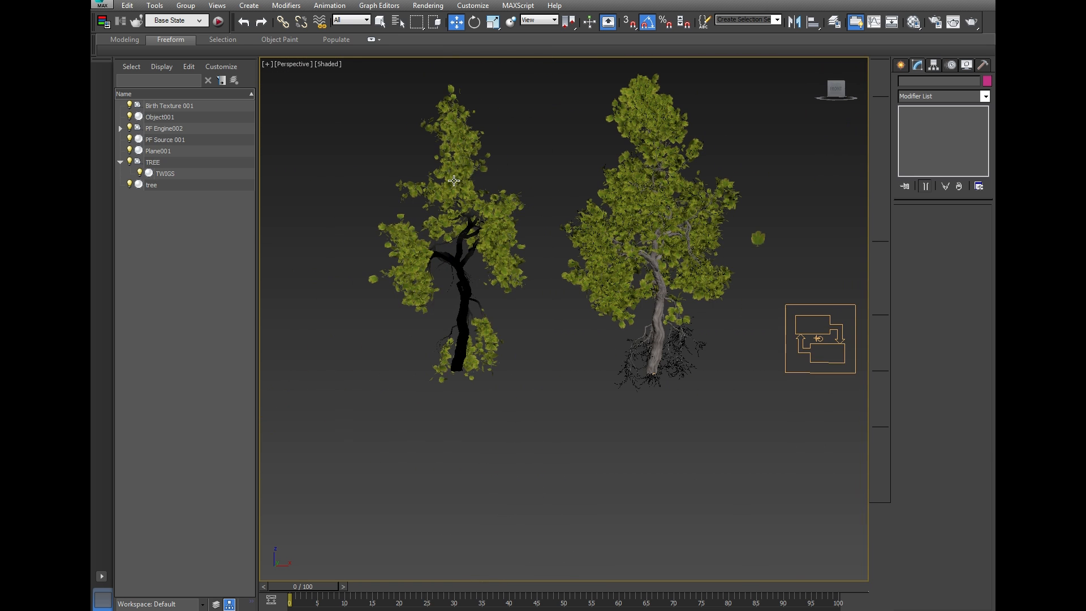
pyautogui.scroll(4, 549, 169)
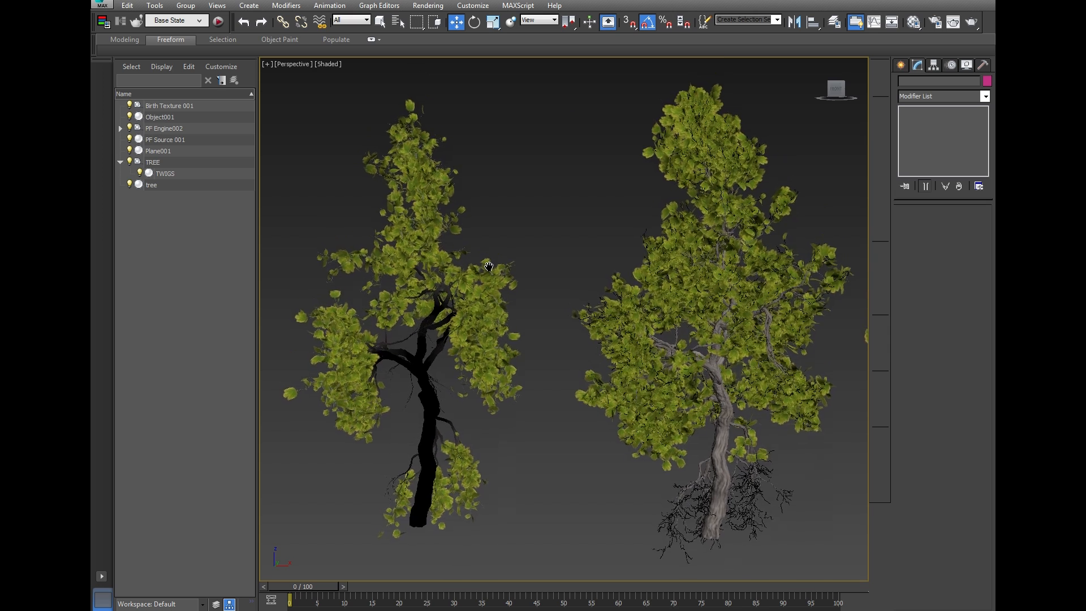
pyautogui.click(305, 65)
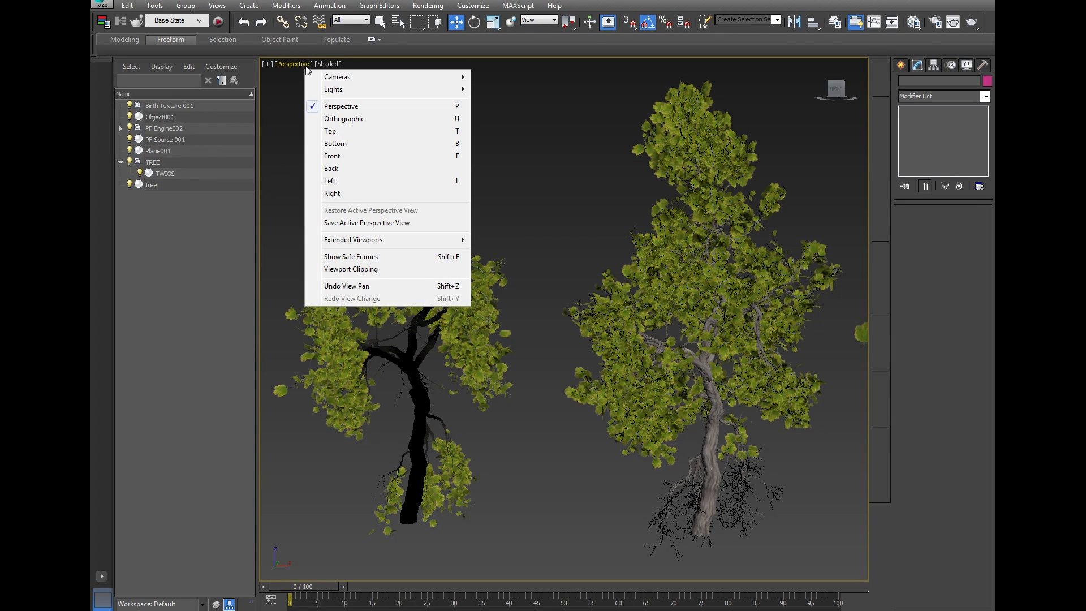
pyautogui.click(376, 256)
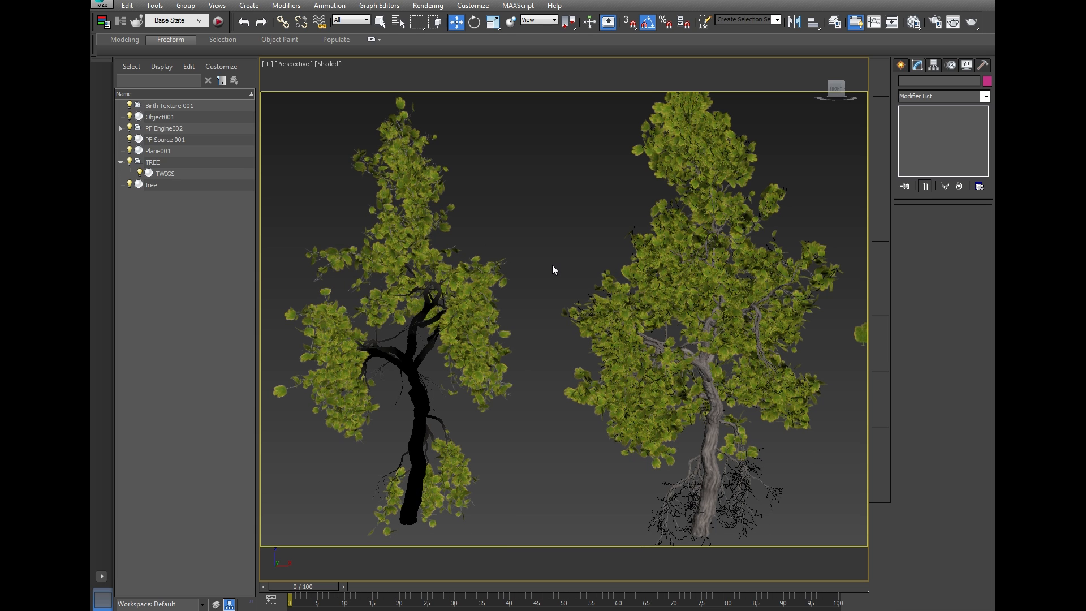
pyautogui.hotkey('shift', 'q')
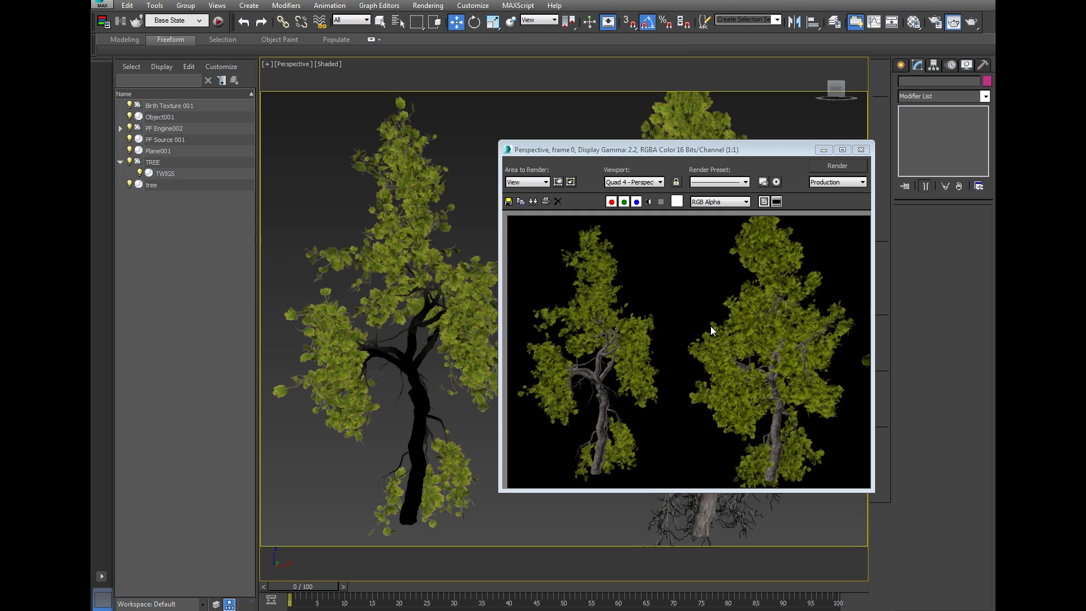
# Move the rendered image aside and compare it with the two leafy trees in the perspective view
pyautogui.moveTo(774, 149); pyautogui.dragTo(662, 559)
pyautogui.click(715, 470)
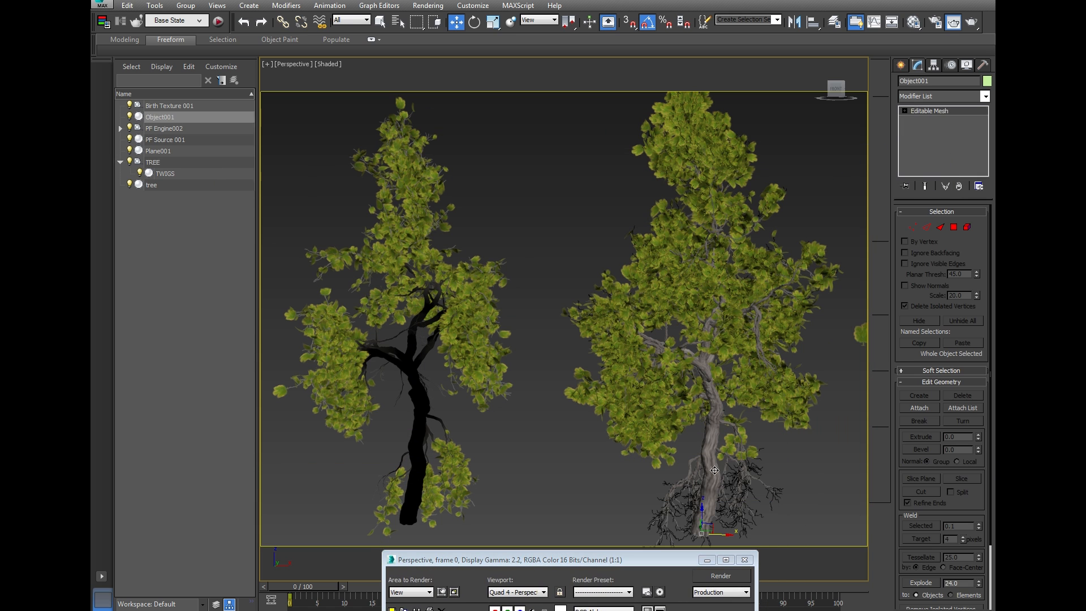
pyautogui.moveTo(659, 561); pyautogui.dragTo(502, 283)
pyautogui.click(669, 420)
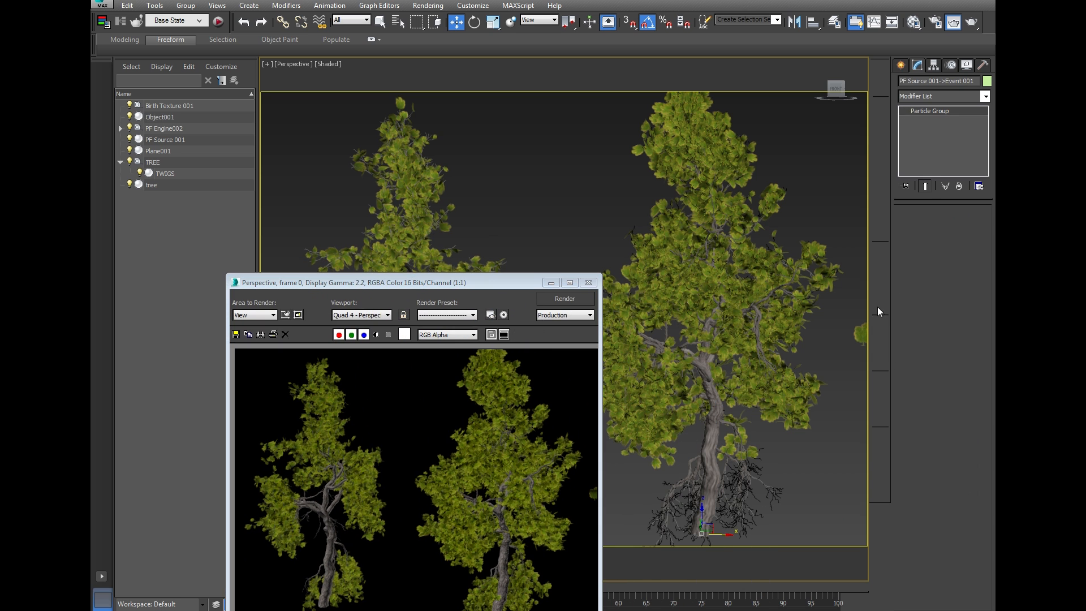
# Select the PF Source 001 emitter and inspect its particle selection and system management settings
pyautogui.scroll(-4, 819, 335)
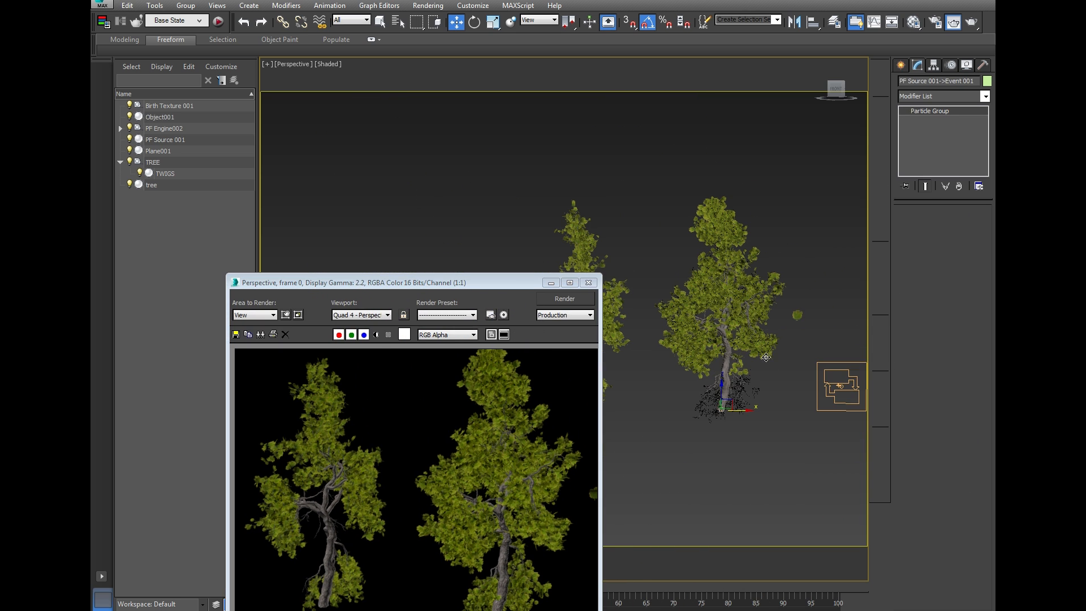
pyautogui.click(835, 374)
pyautogui.scroll(3, 803, 365)
pyautogui.scroll(2, 722, 395)
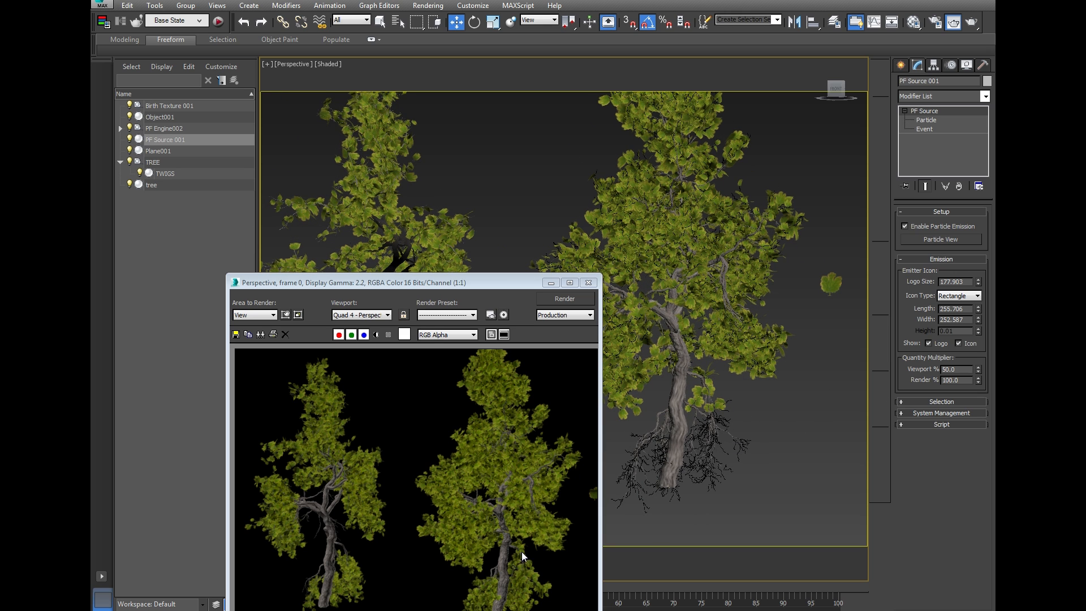
pyautogui.click(907, 401)
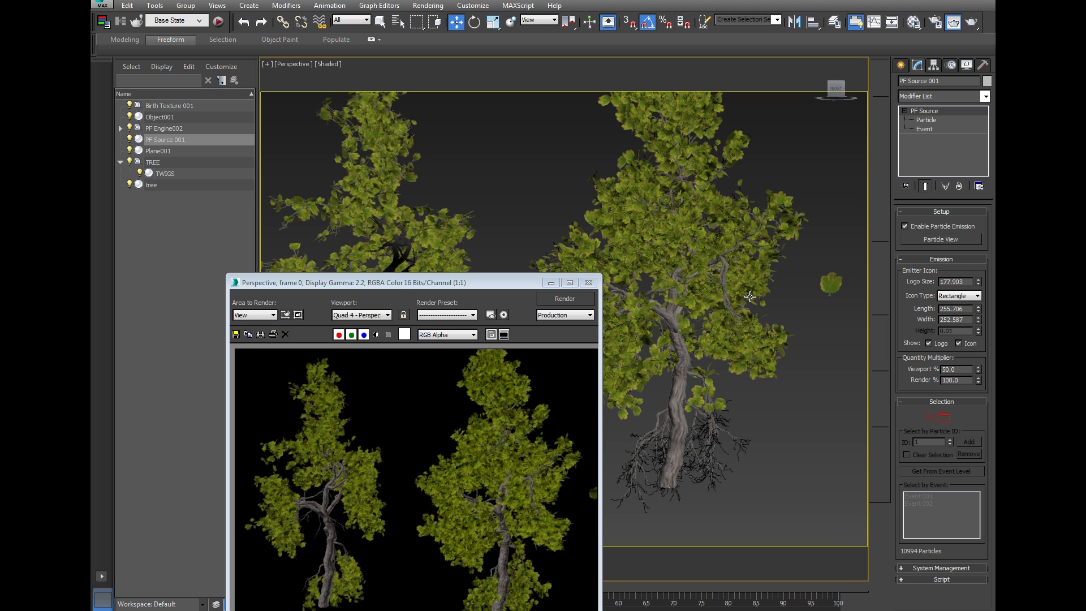
pyautogui.scroll(-2, 750, 296)
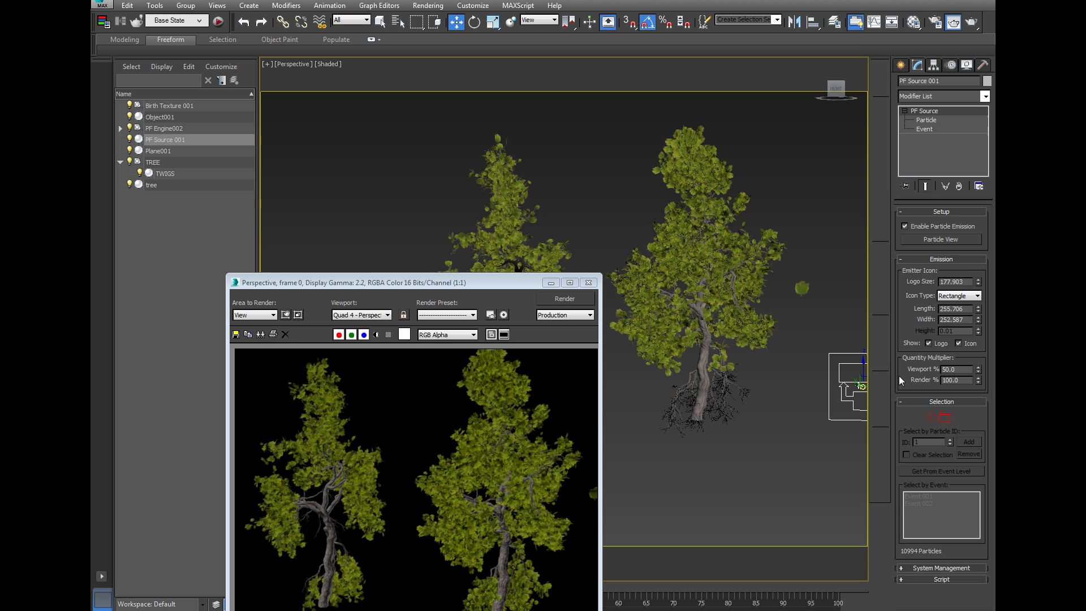
pyautogui.scroll(2, 903, 321)
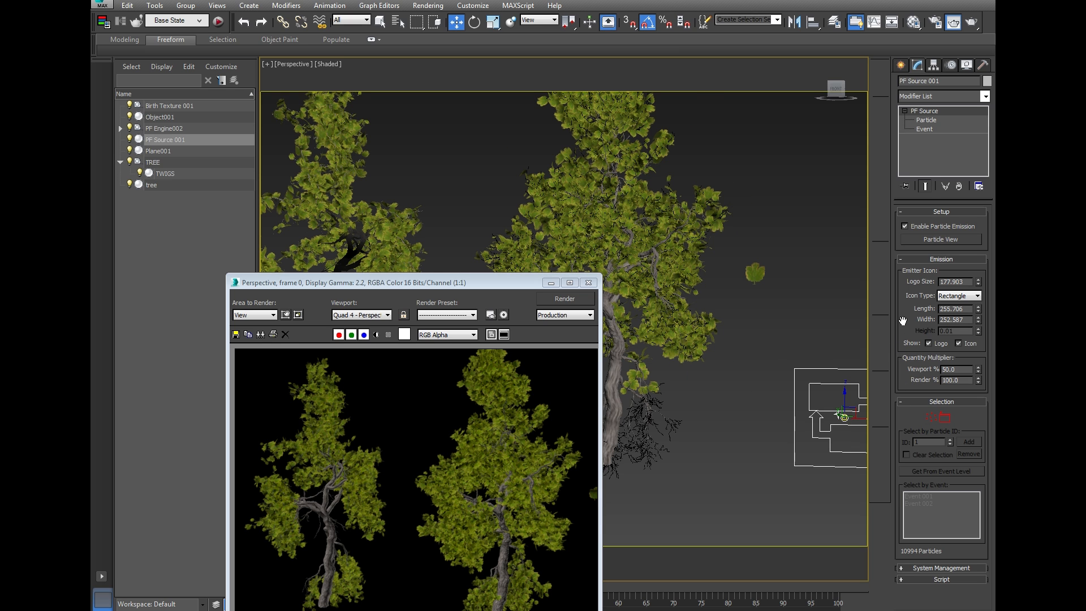
pyautogui.click(925, 568)
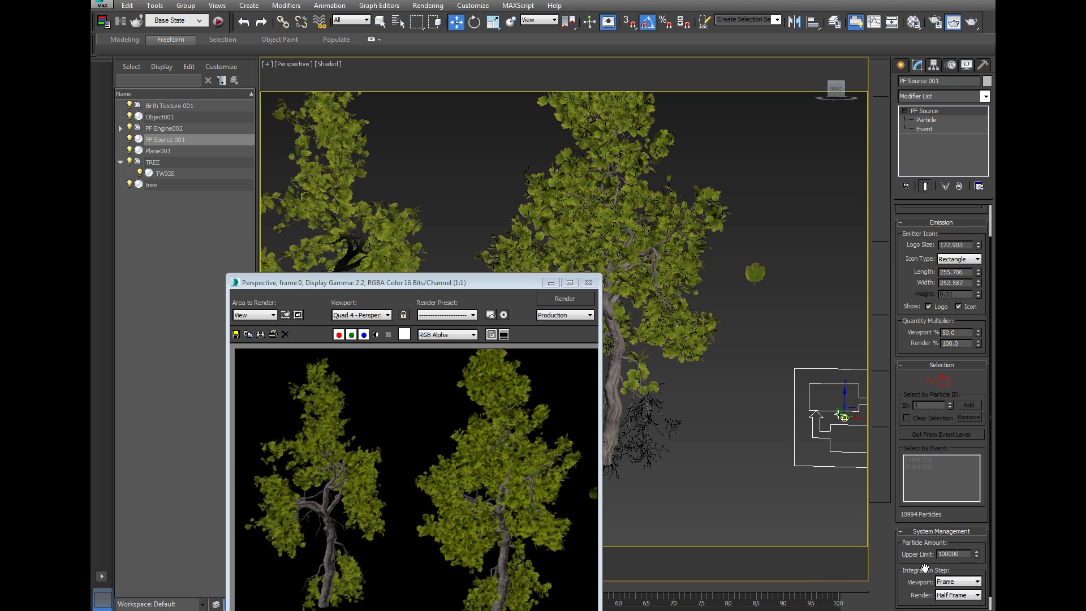
pyautogui.click(925, 531)
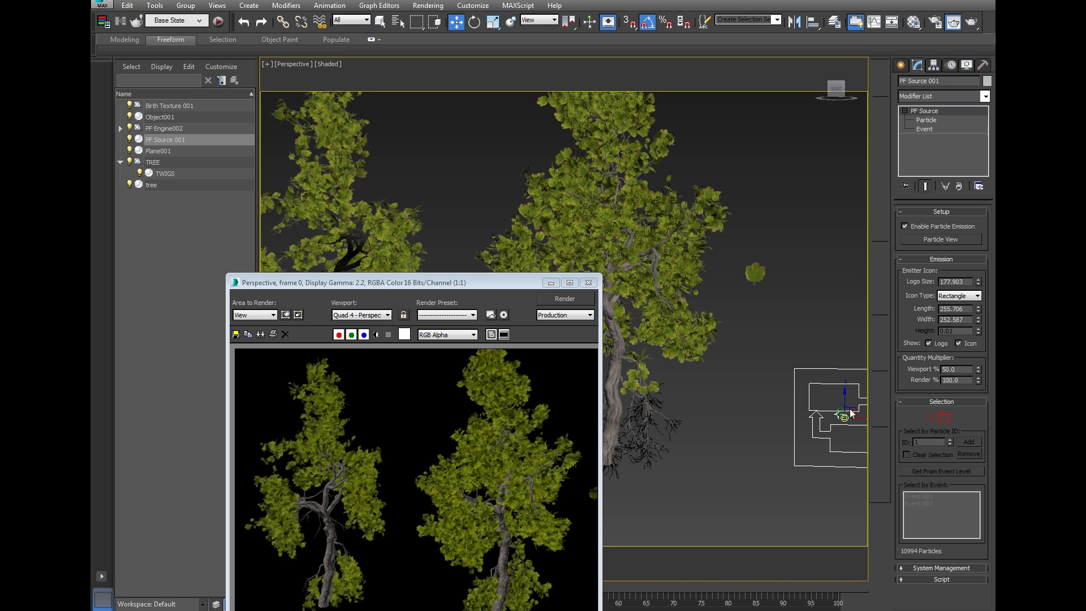
# Close the rendered image, clear the selection and frame both trees in the perspective view
pyautogui.moveTo(517, 281); pyautogui.dragTo(586, 171)
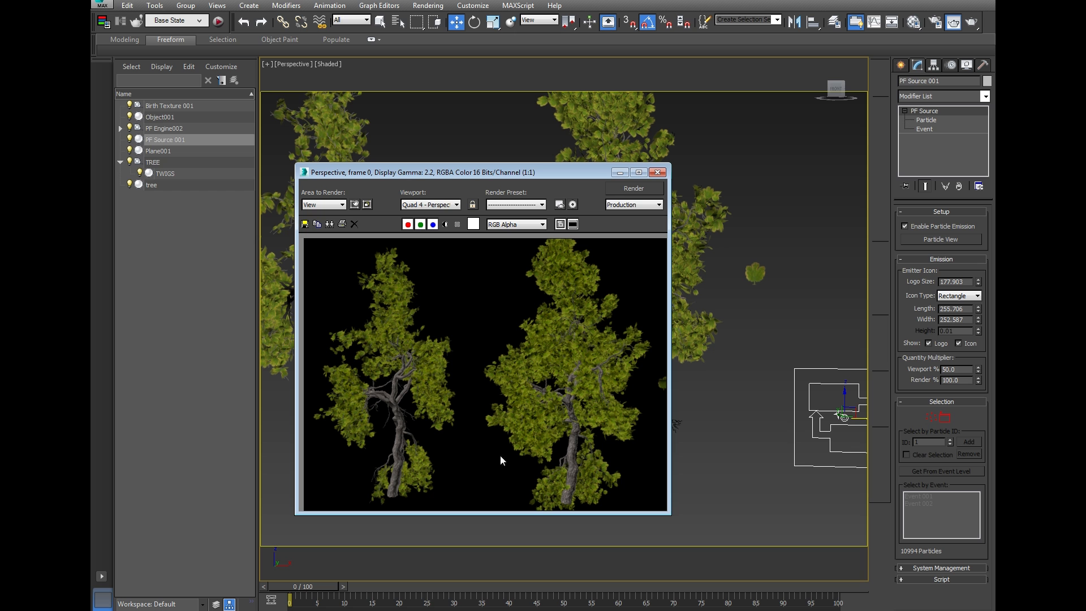
pyautogui.click(658, 172)
pyautogui.scroll(5, 617, 398)
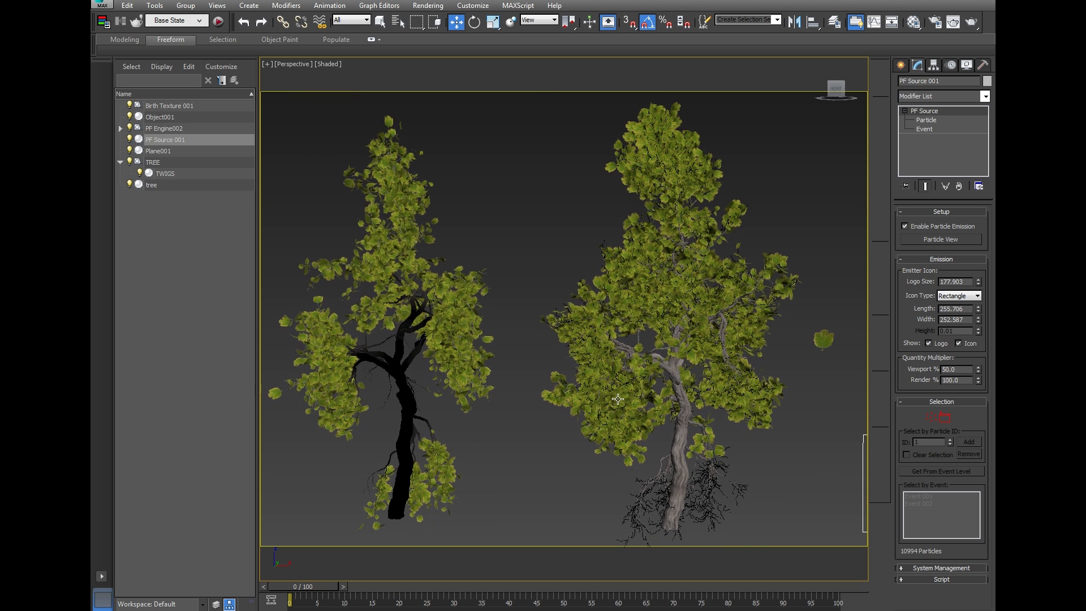
pyautogui.click(531, 453)
pyautogui.scroll(1, 623, 415)
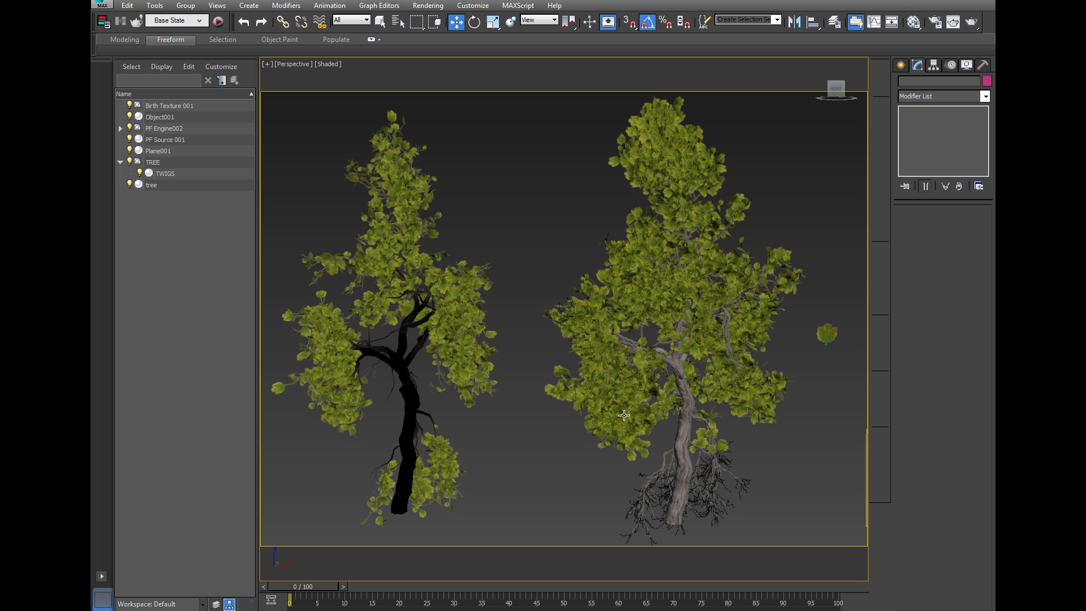
# Switch the viewport to the Front view and frame both trees in it
pyautogui.rightClick(993, 30)
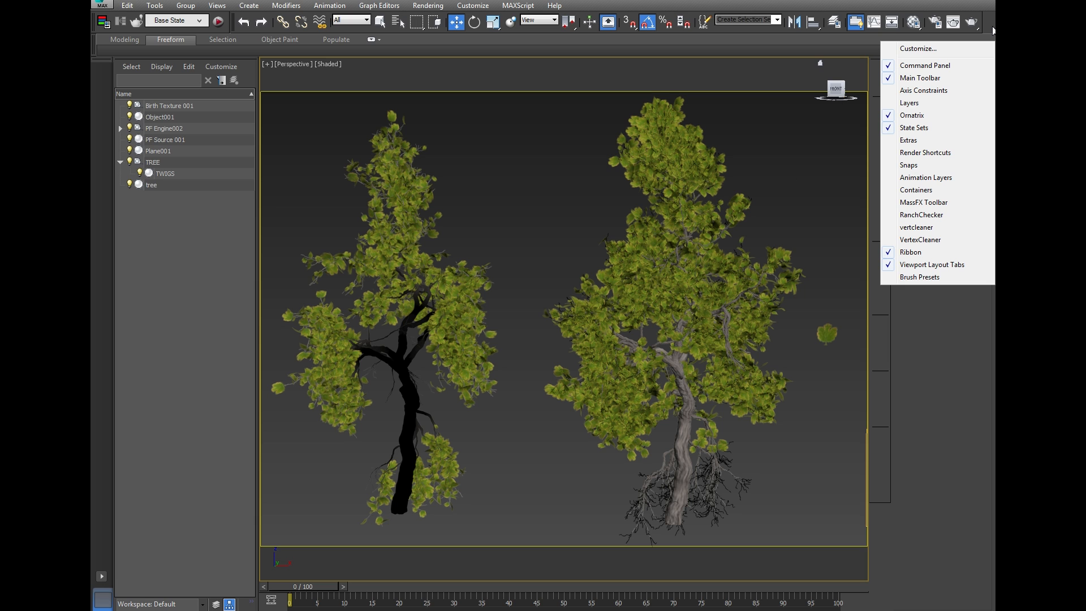
pyautogui.keyDown('alt'); pyautogui.moveTo(623, 249); pyautogui.dragTo(664, 289, button='middle'); pyautogui.keyUp('alt')
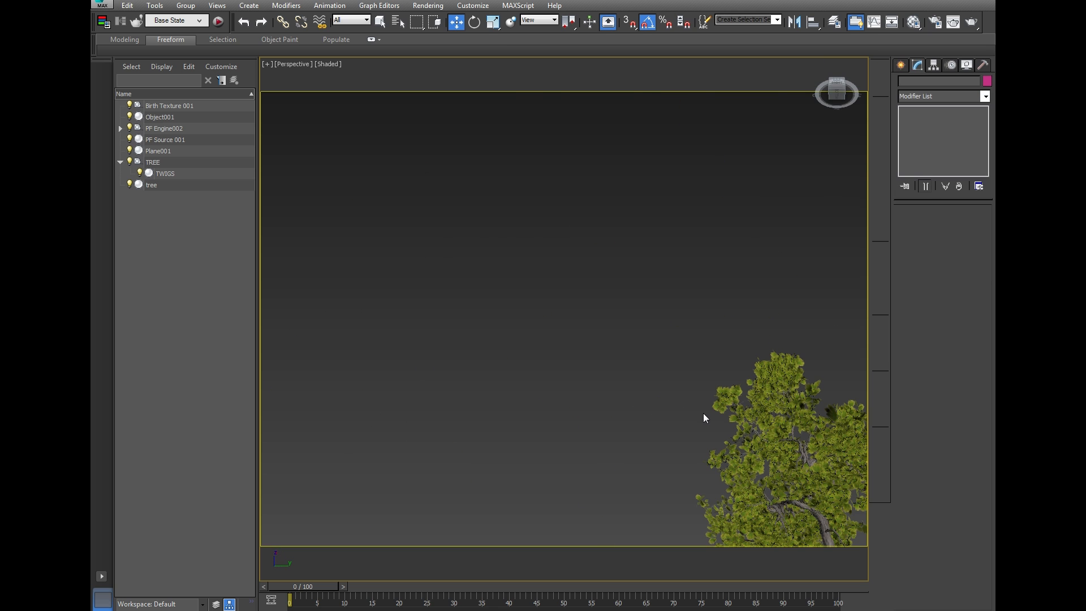
pyautogui.press('f')
pyautogui.press('z')
pyautogui.moveTo(628, 365); pyautogui.dragTo(644, 372, button='middle')
pyautogui.scroll(3, 622, 362)
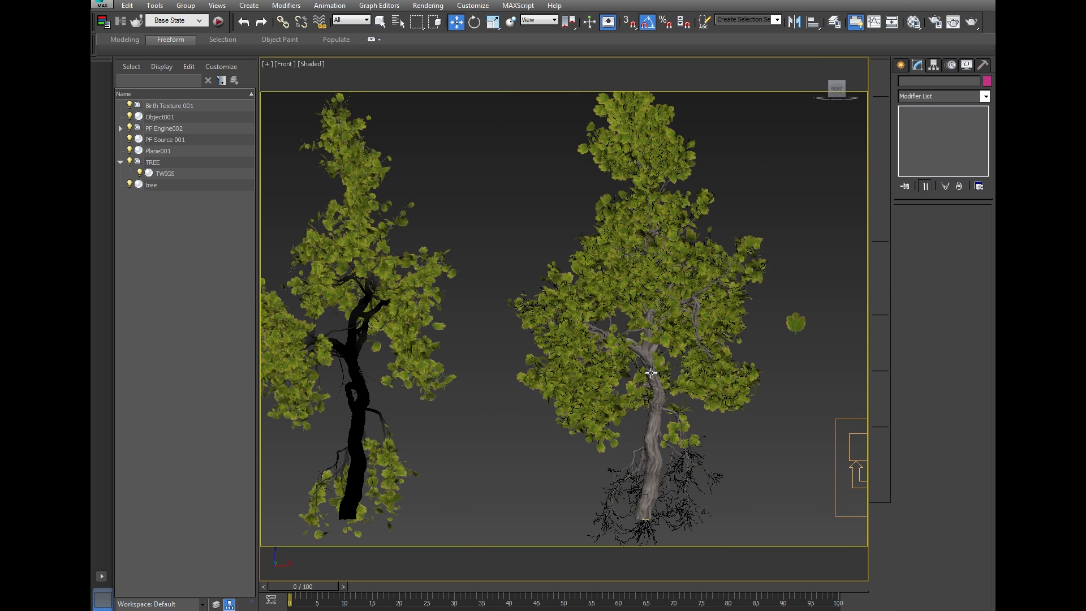
pyautogui.scroll(-3, 622, 361)
pyautogui.scroll(3, 622, 362)
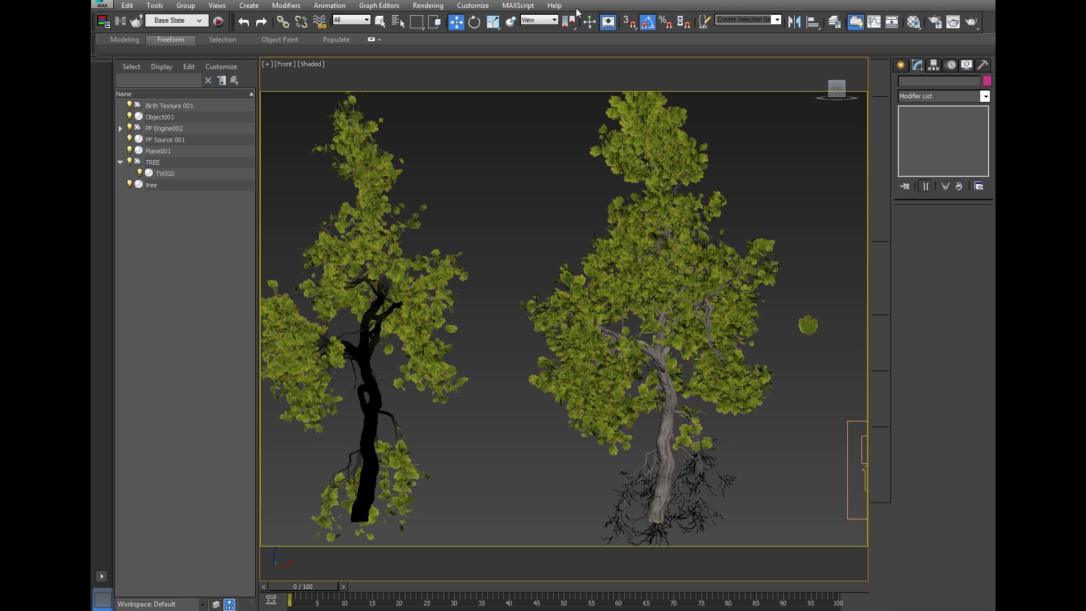
# Look through the command categories available for toolbars in Customize User Interface, leaving the customization unchanged
pyautogui.click(485, 8)
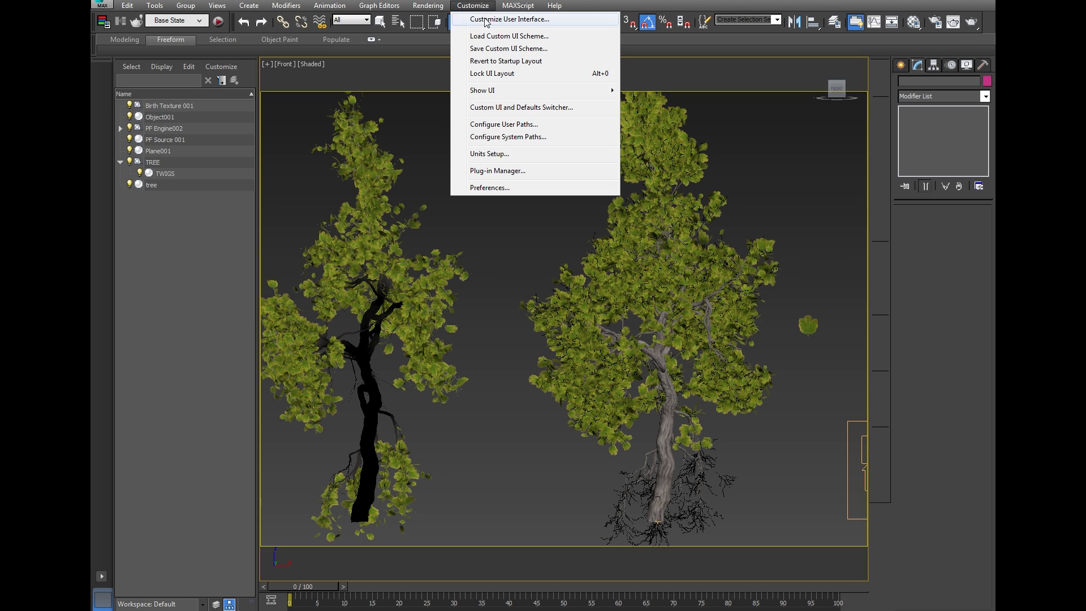
pyautogui.press('Escape')
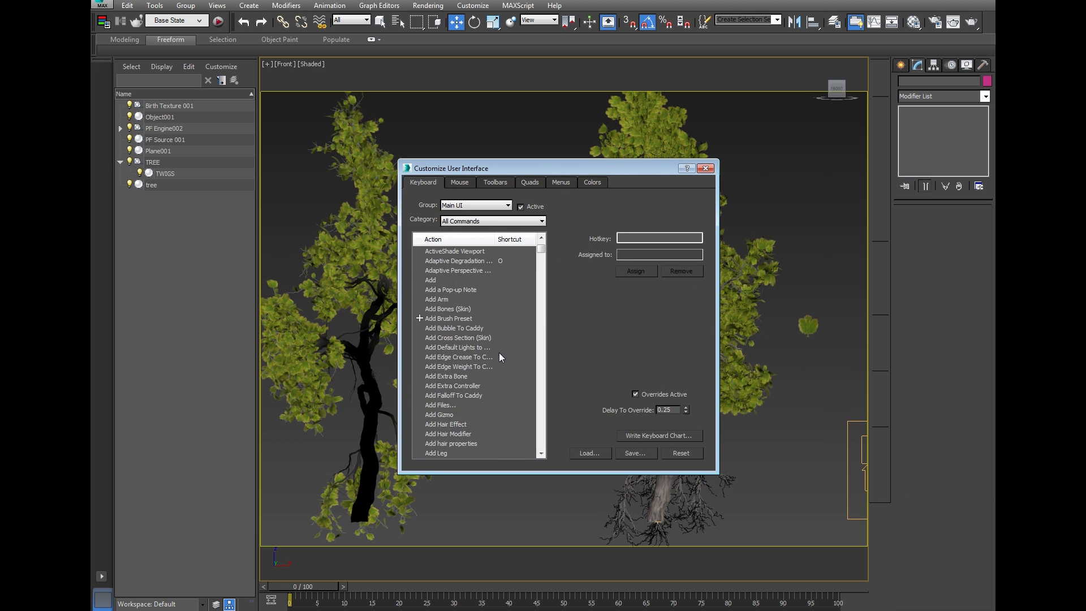
pyautogui.click(496, 183)
pyautogui.moveTo(541, 250); pyautogui.dragTo(566, 435)
pyautogui.scroll(10, 568, 444)
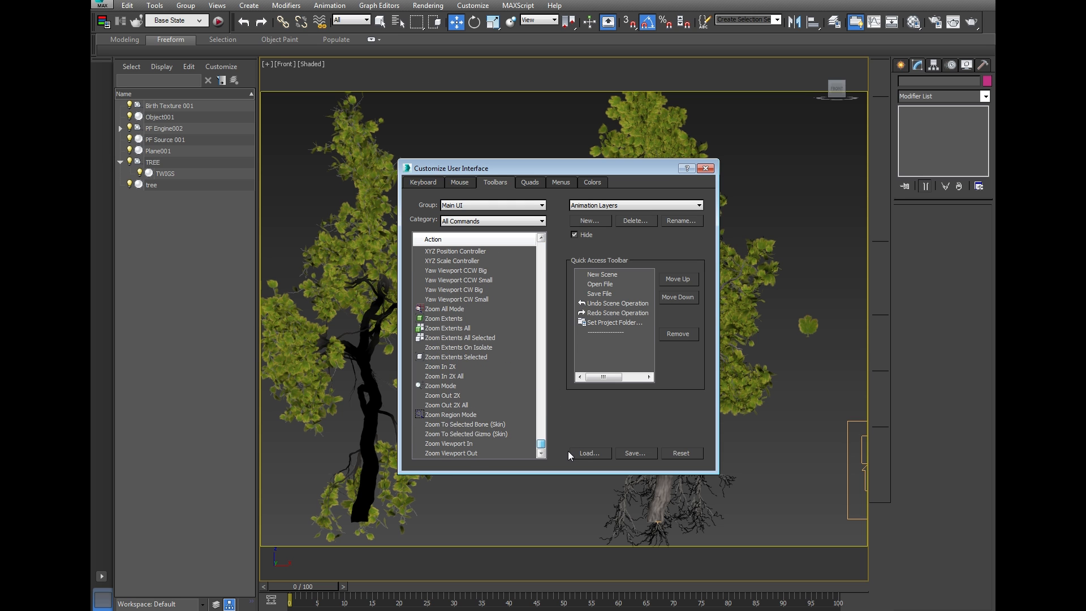
pyautogui.click(503, 220)
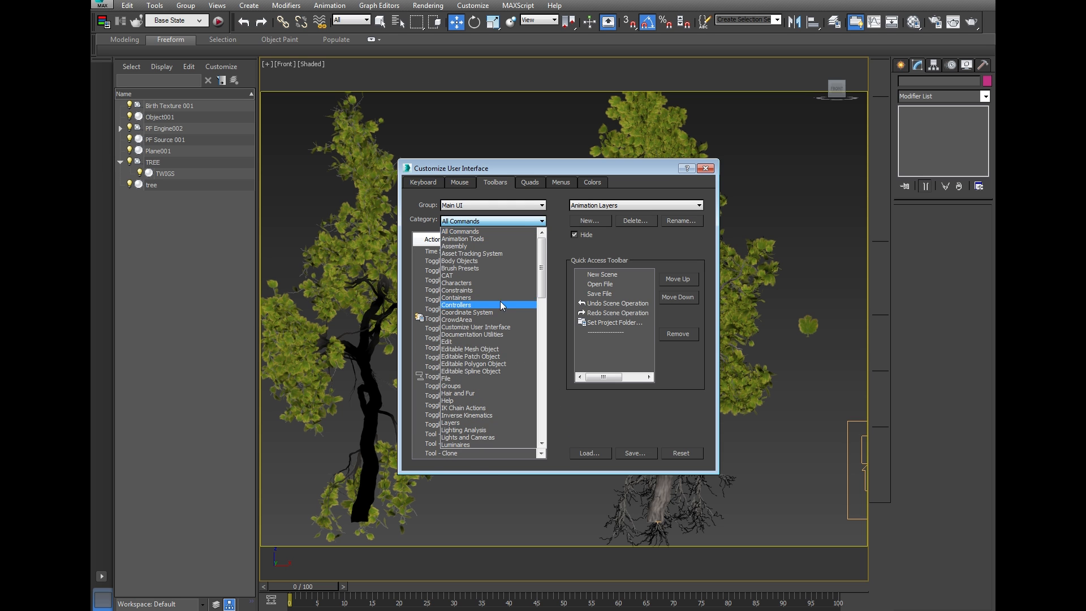
pyautogui.scroll(-15, 517, 398)
pyautogui.scroll(-5, 517, 396)
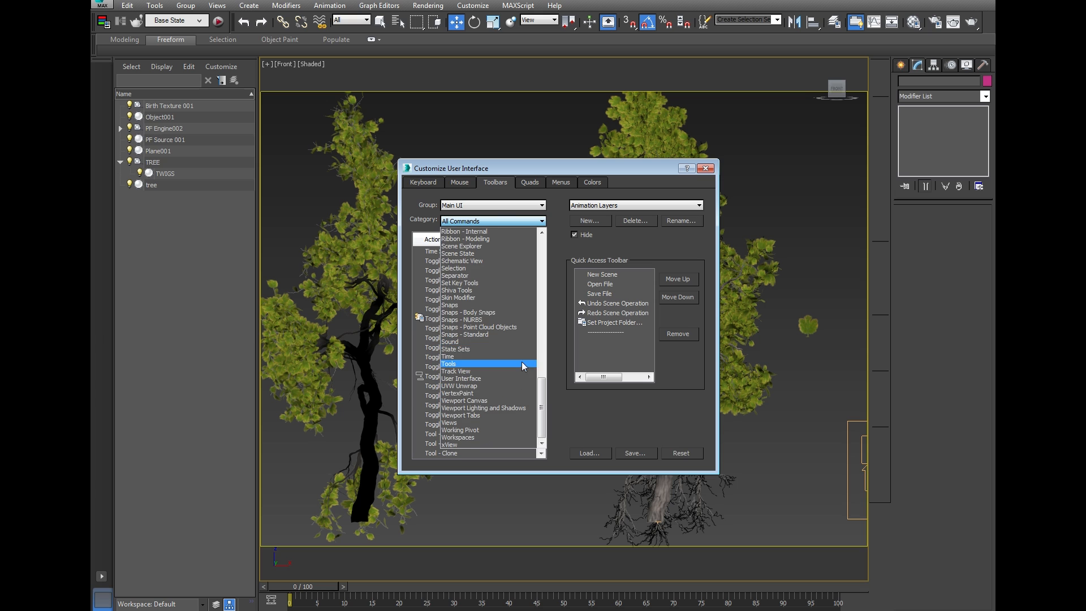
pyautogui.scroll(1, 514, 377)
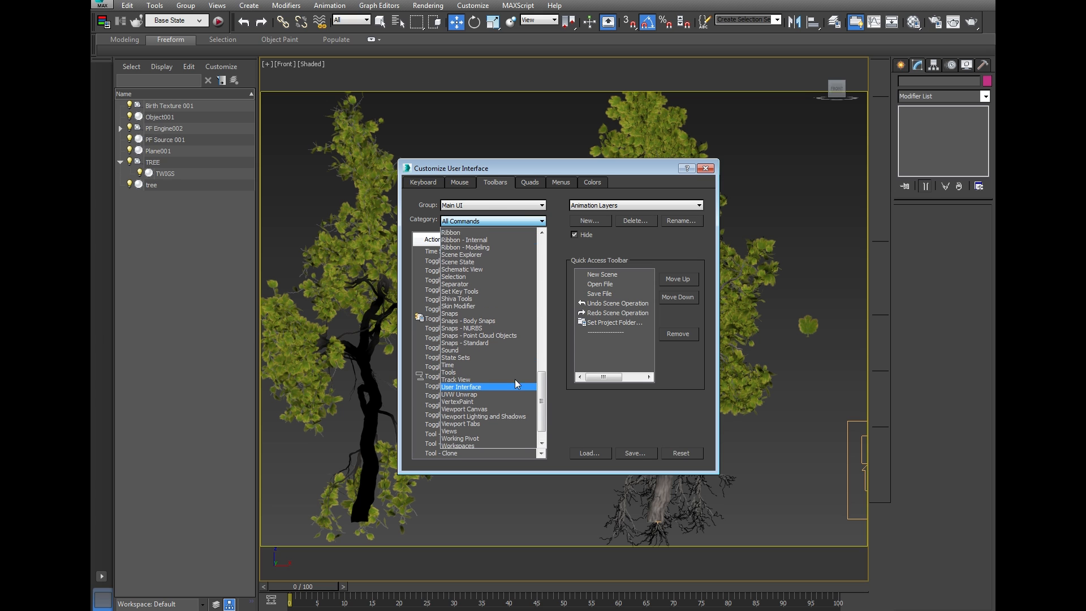
pyautogui.scroll(2, 514, 382)
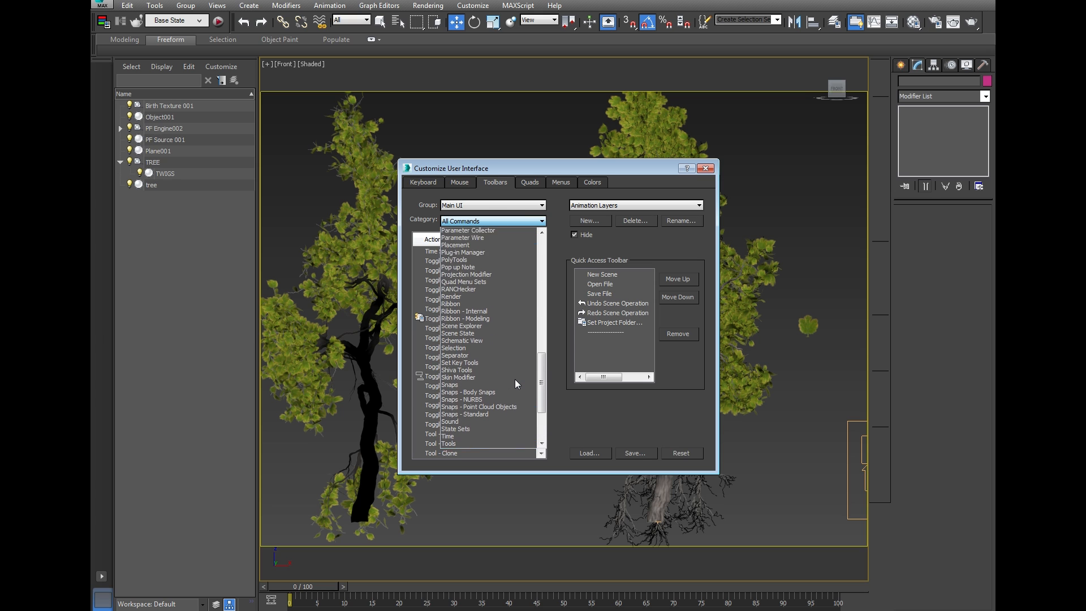
pyautogui.scroll(7, 515, 371)
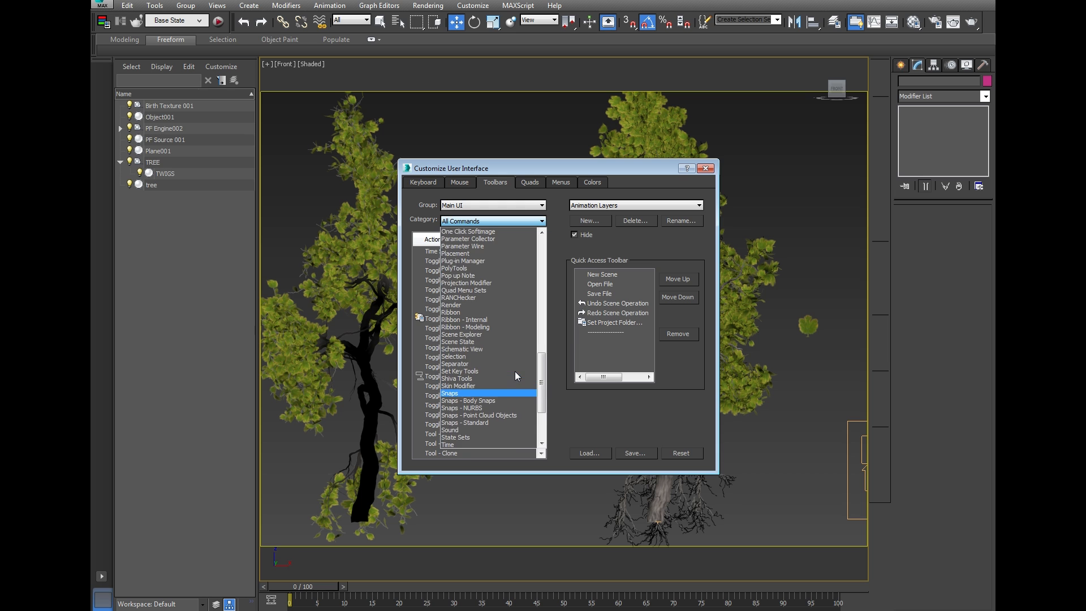
pyautogui.scroll(12, 513, 372)
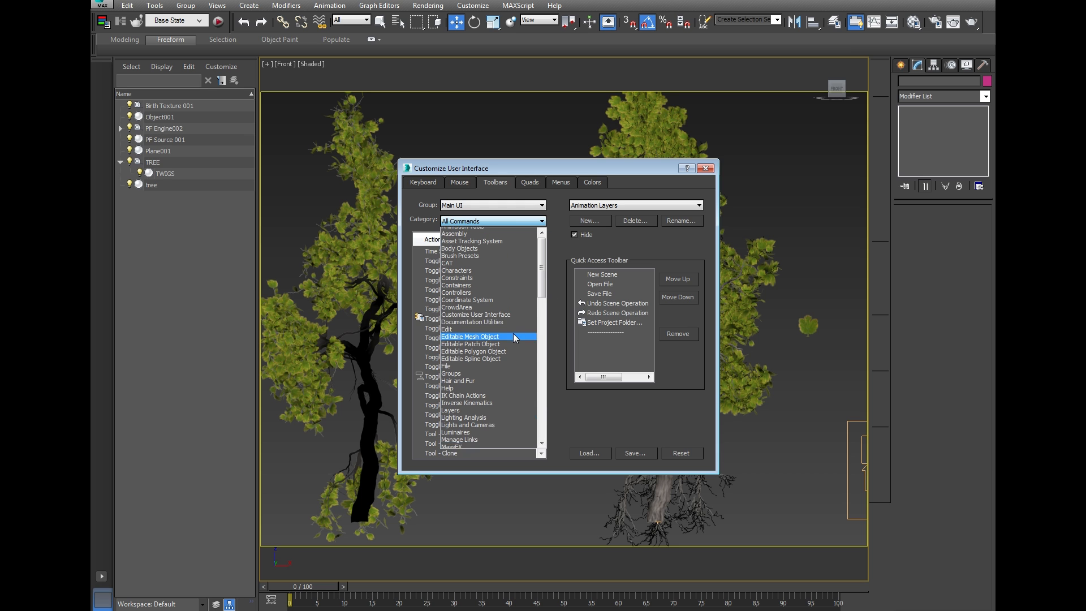
pyautogui.click(611, 165)
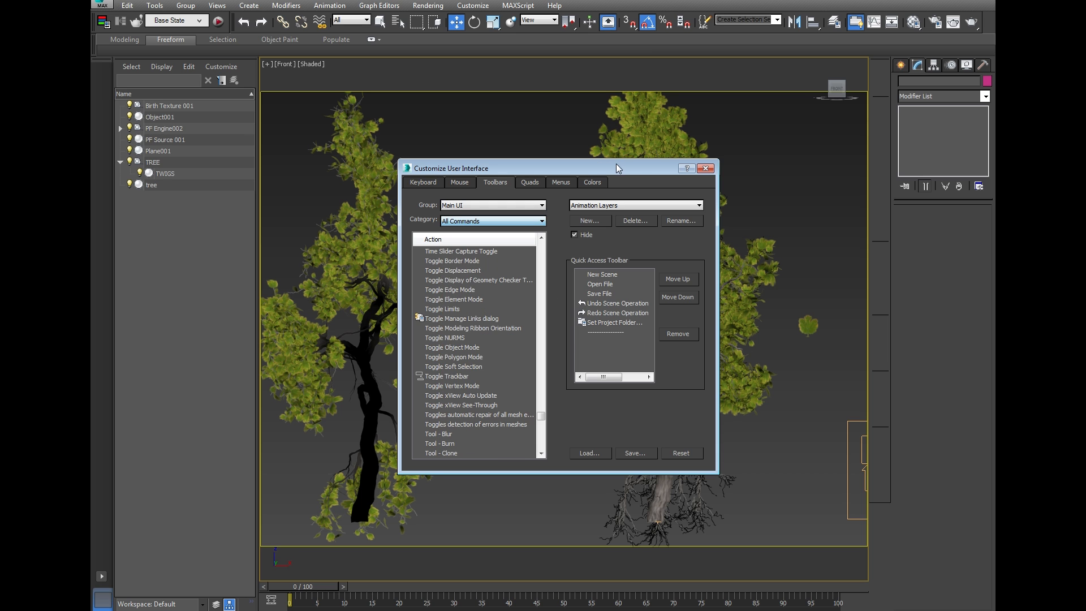
pyautogui.click(705, 168)
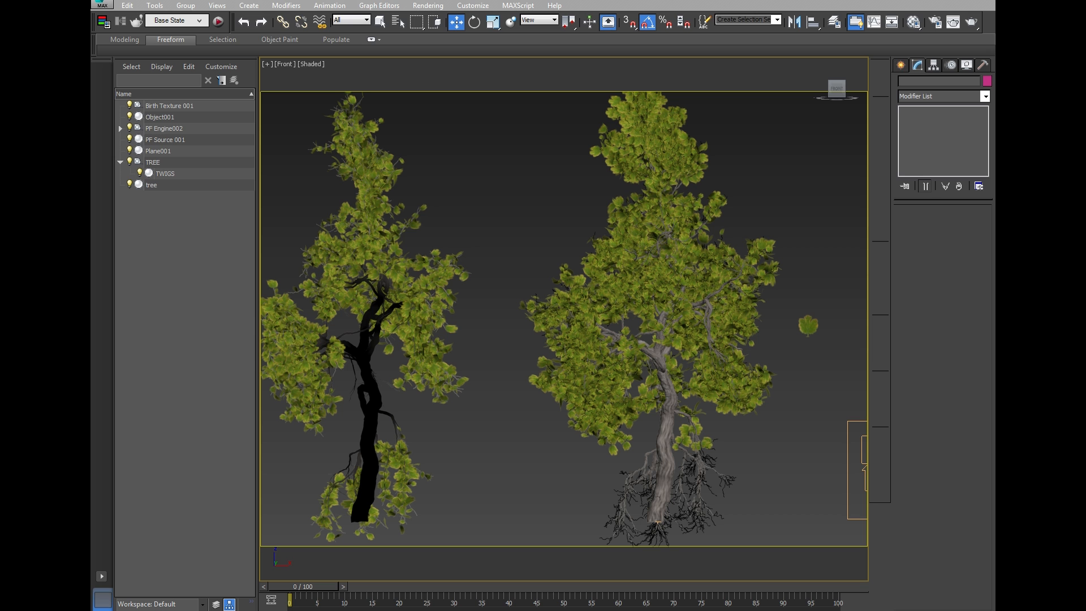
# Switch to the web browser and read the CGTalk thread on converting particle flow into mesh from the "pflow to mesh" results
pyautogui.moveTo(994, 217); pyautogui.dragTo(412, 66)
pyautogui.moveTo(821, 61); pyautogui.dragTo(538, 65)
pyautogui.click(949, 63)
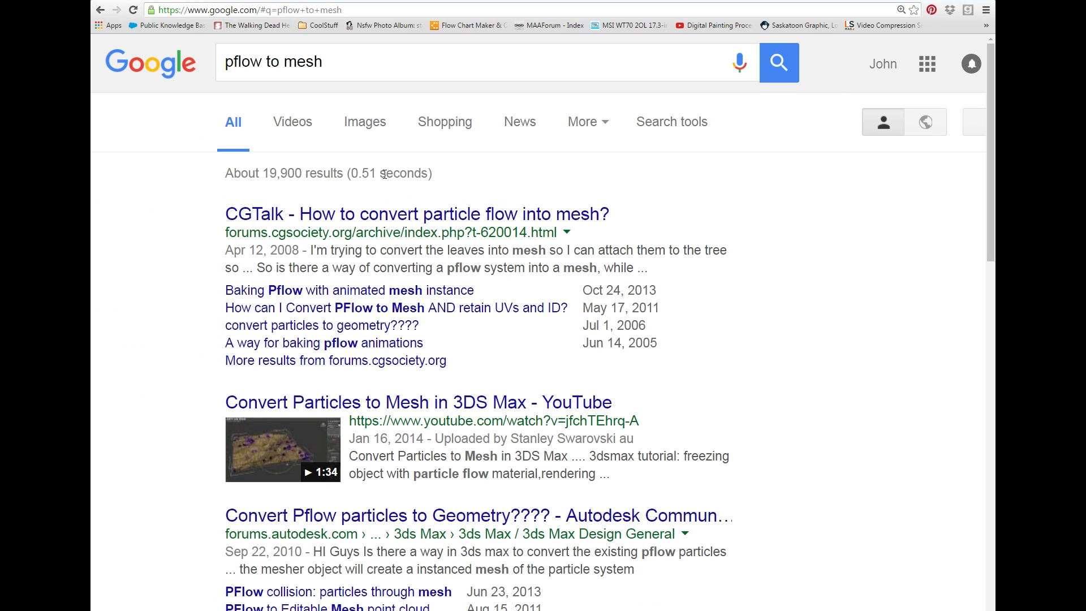
pyautogui.click(383, 213)
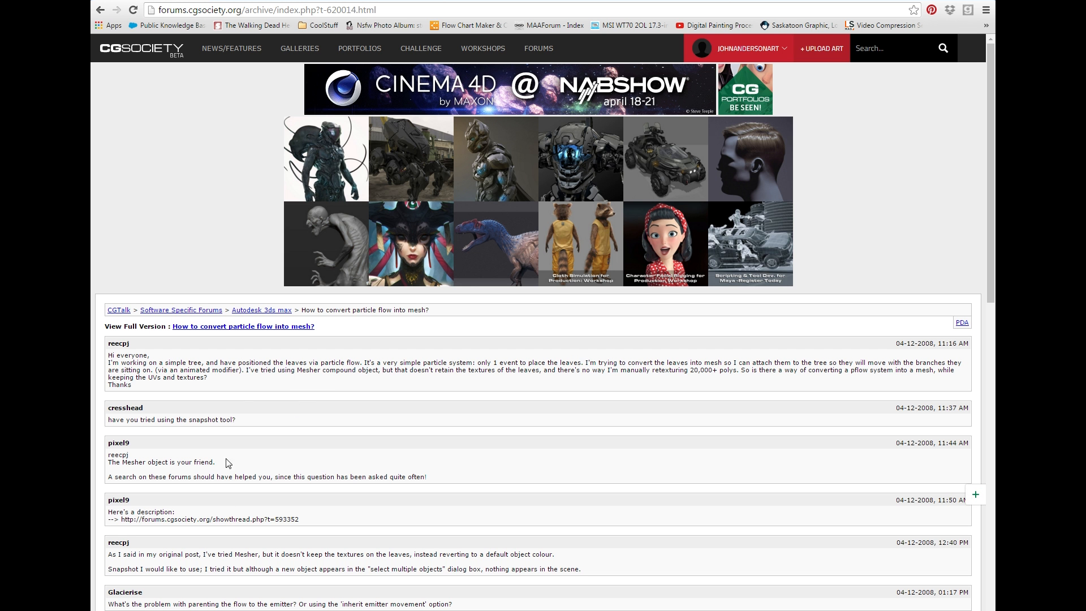
pyautogui.scroll(-3, 238, 436)
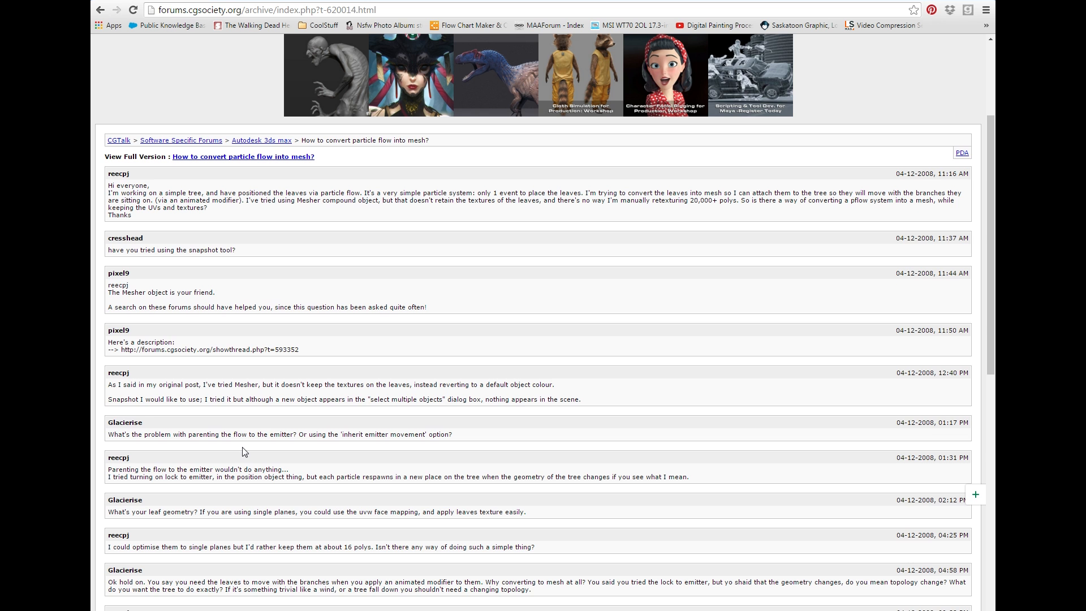
pyautogui.scroll(-4, 244, 452)
pyautogui.scroll(7, 320, 269)
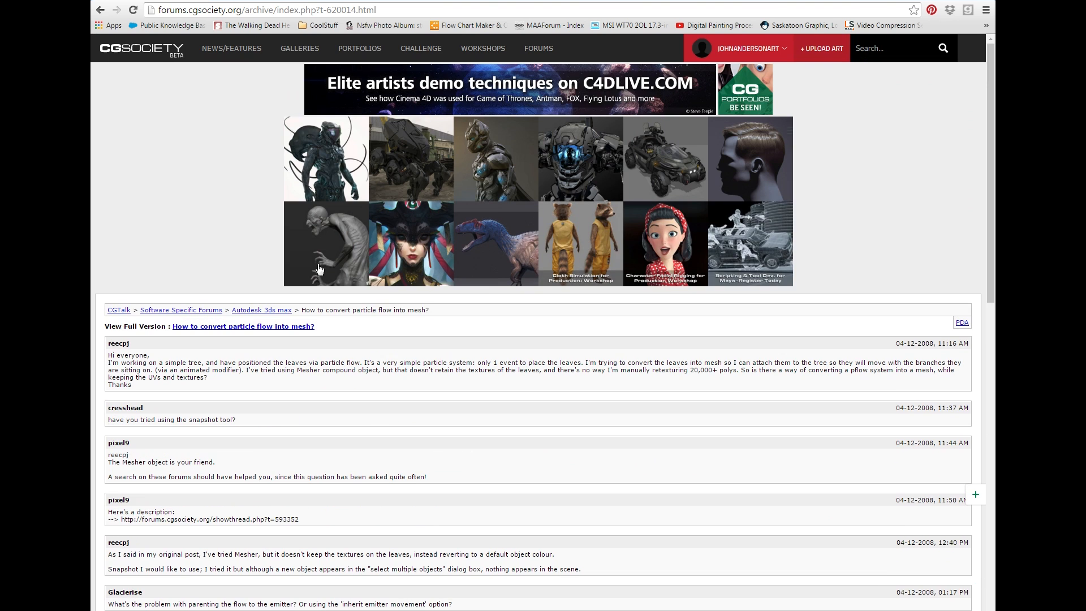
pyautogui.click(341, 9)
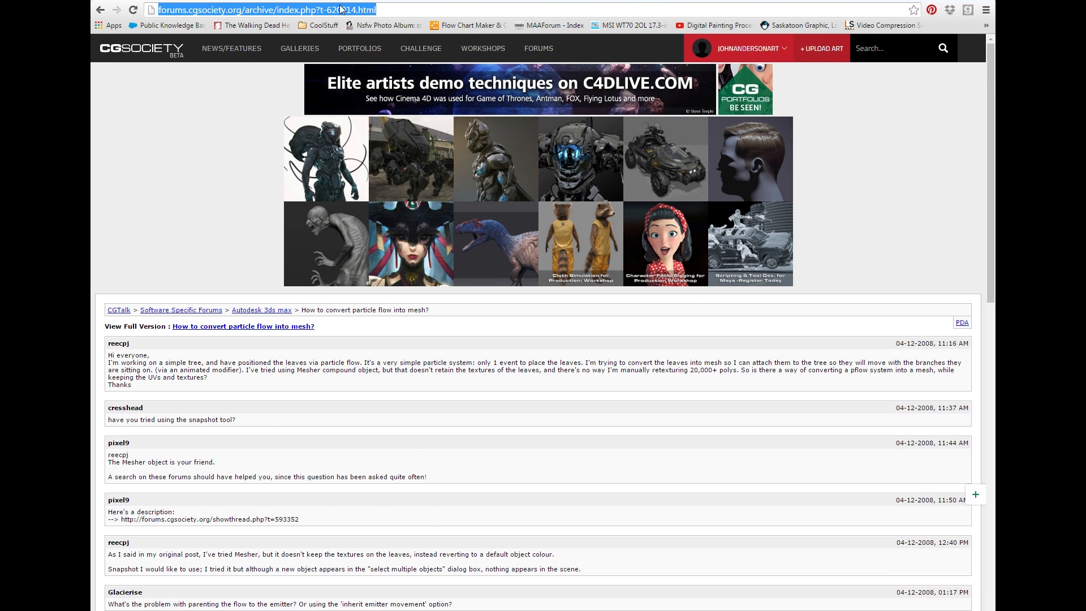
pyautogui.write('www.script')
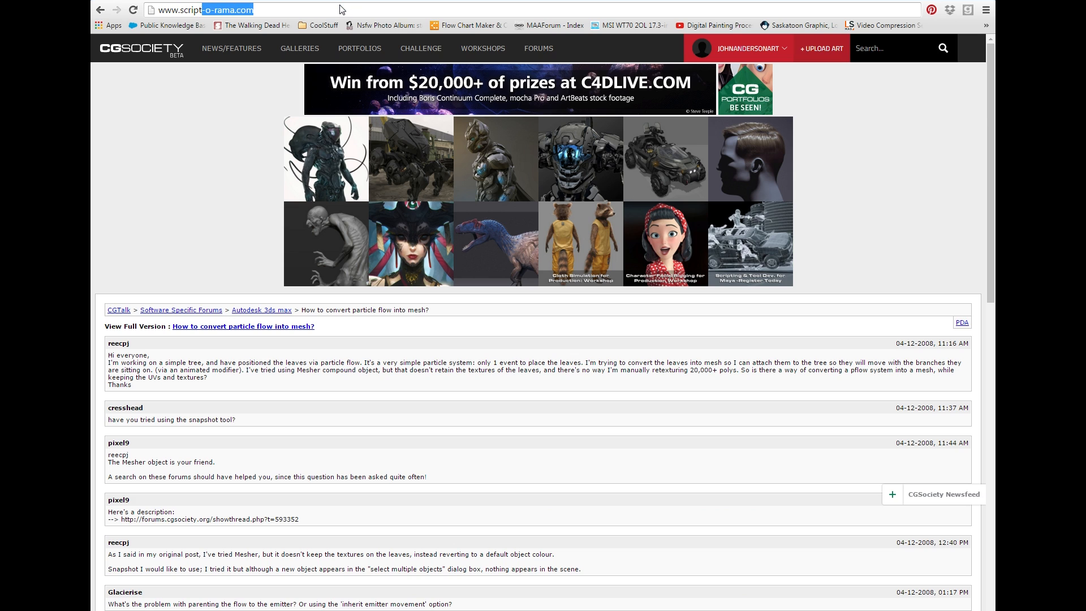
pyautogui.write('so')
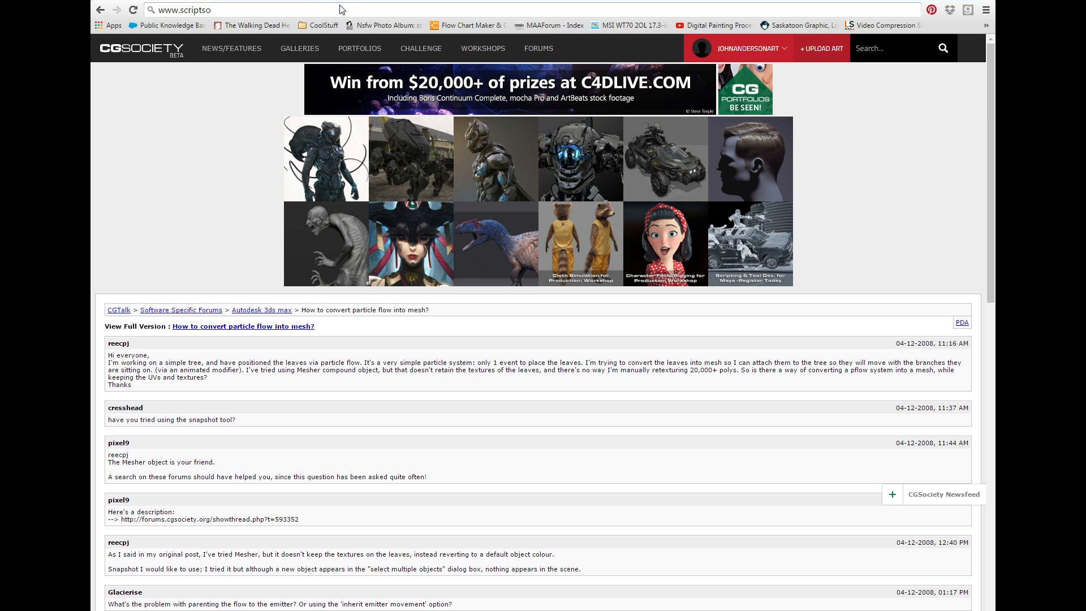
pyautogui.press('BackSpace')
pyautogui.write('pot')
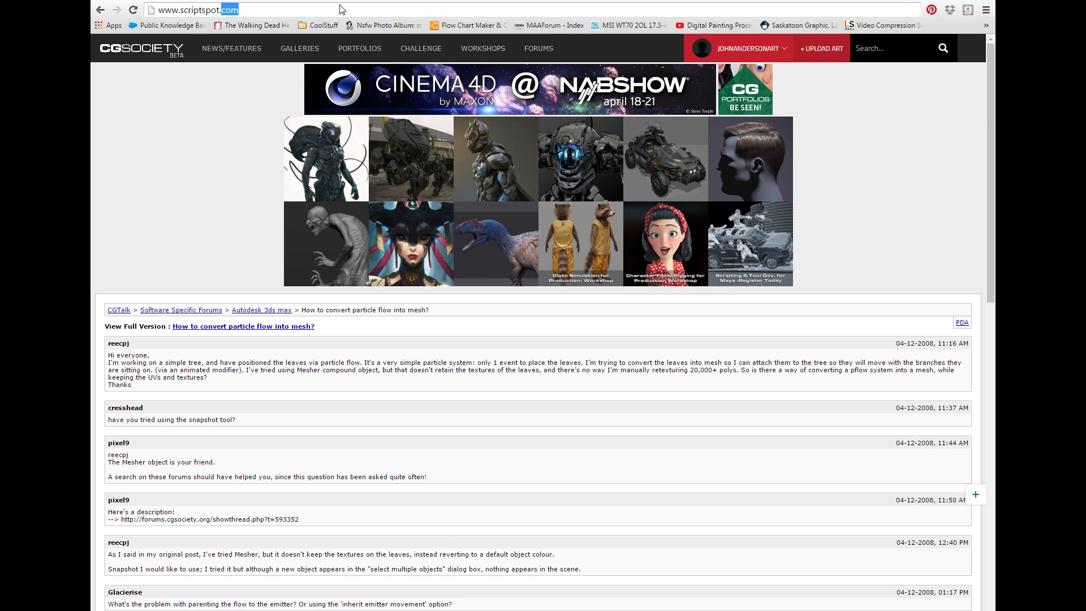
pyautogui.press('Return')
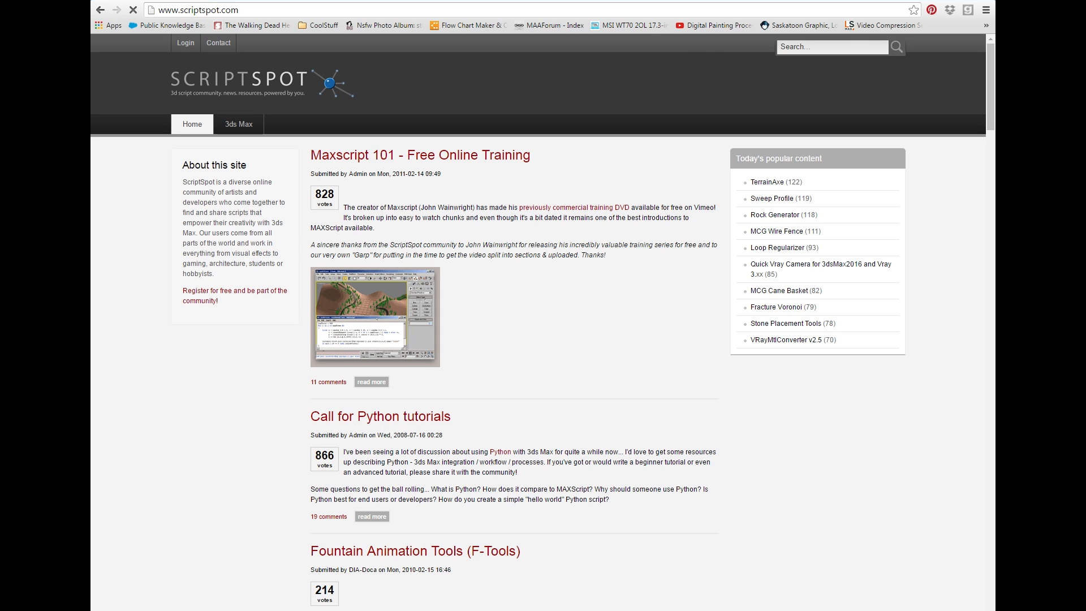
# Search ScriptSpot for "pflow to mesh", open the PFlow Baker script page and read its description
pyautogui.click(850, 46)
pyautogui.write('pl')
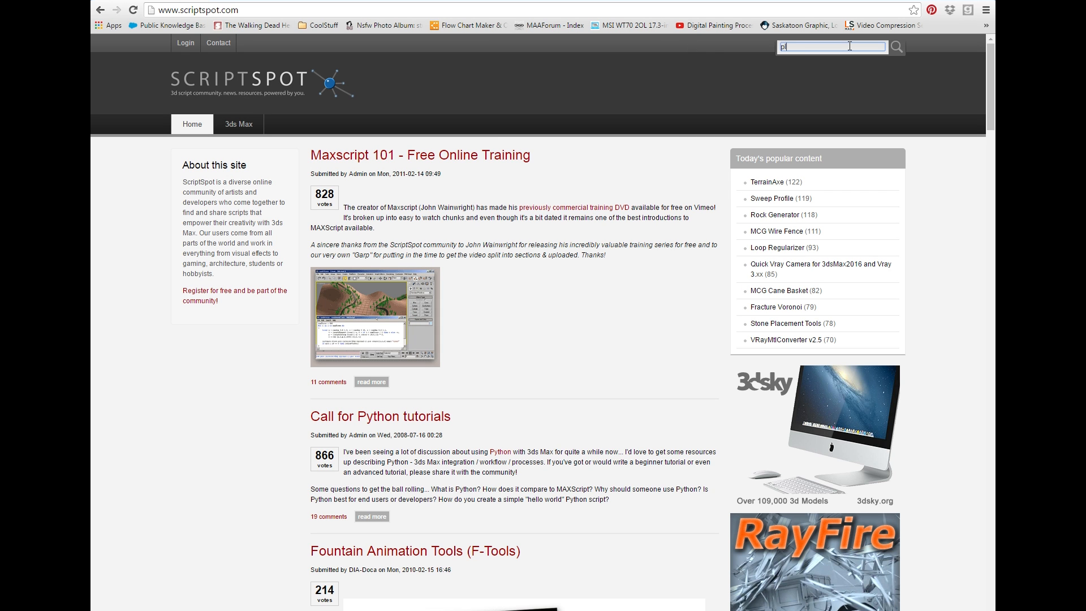
pyautogui.write('low to mesh')
pyautogui.press('Return')
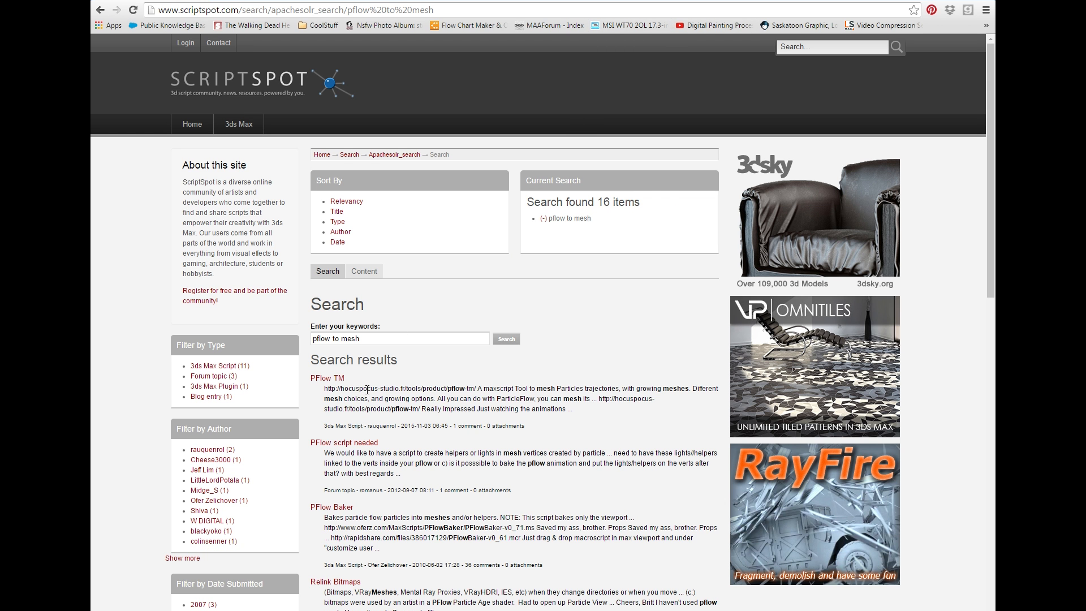
pyautogui.click(352, 507)
pyautogui.moveTo(382, 456)
pyautogui.scroll(-2, 449, 417)
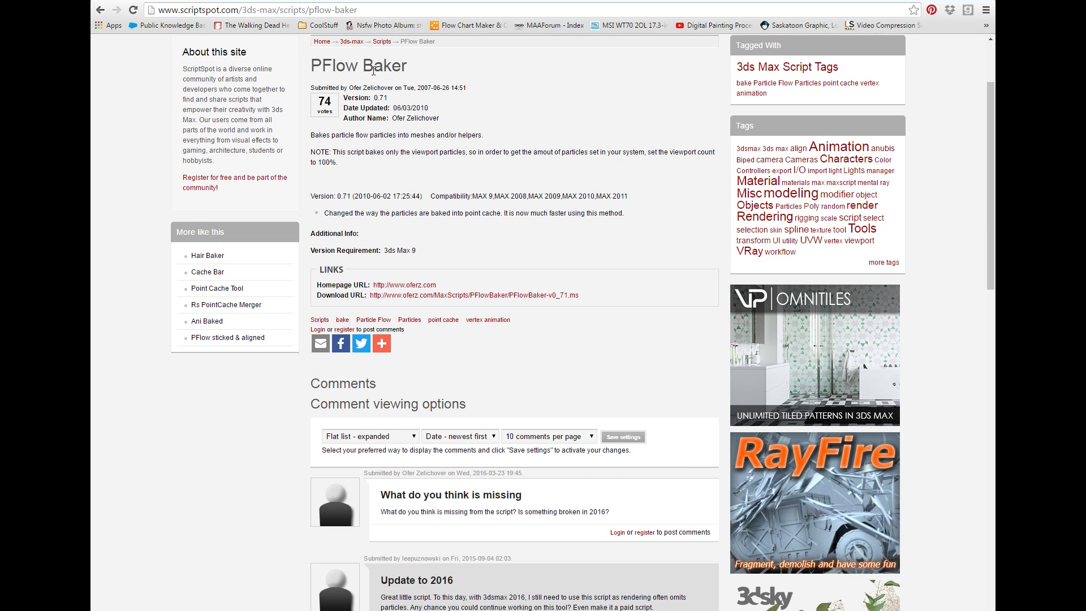
# Move the browser window out of the way, switch back to 3ds Max and reposition both trees in the Front view
pyautogui.click(964, 0)
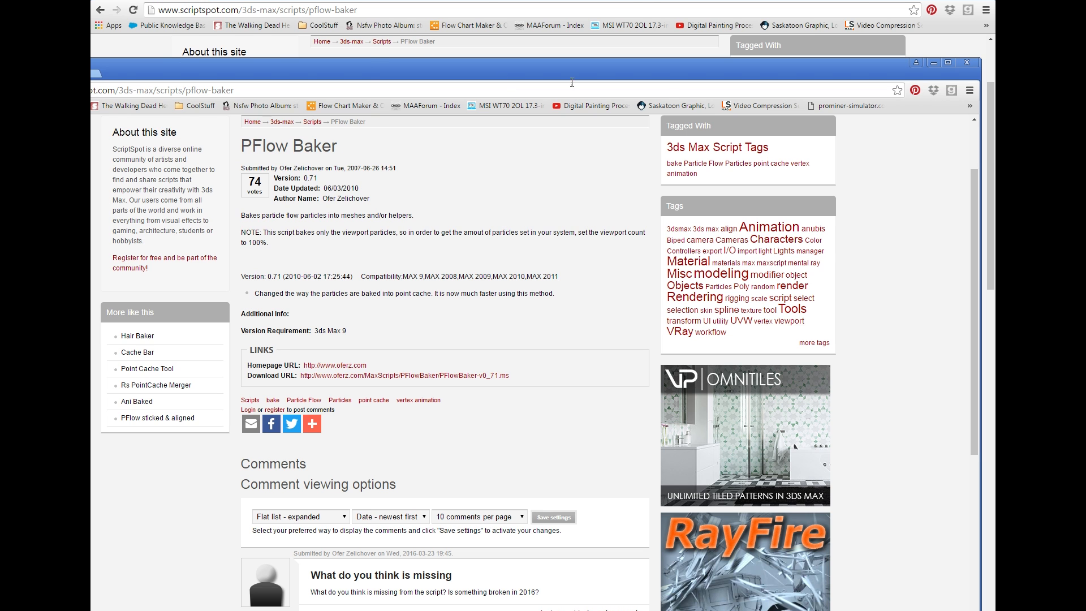
pyautogui.moveTo(368, 66); pyautogui.dragTo(906, 178)
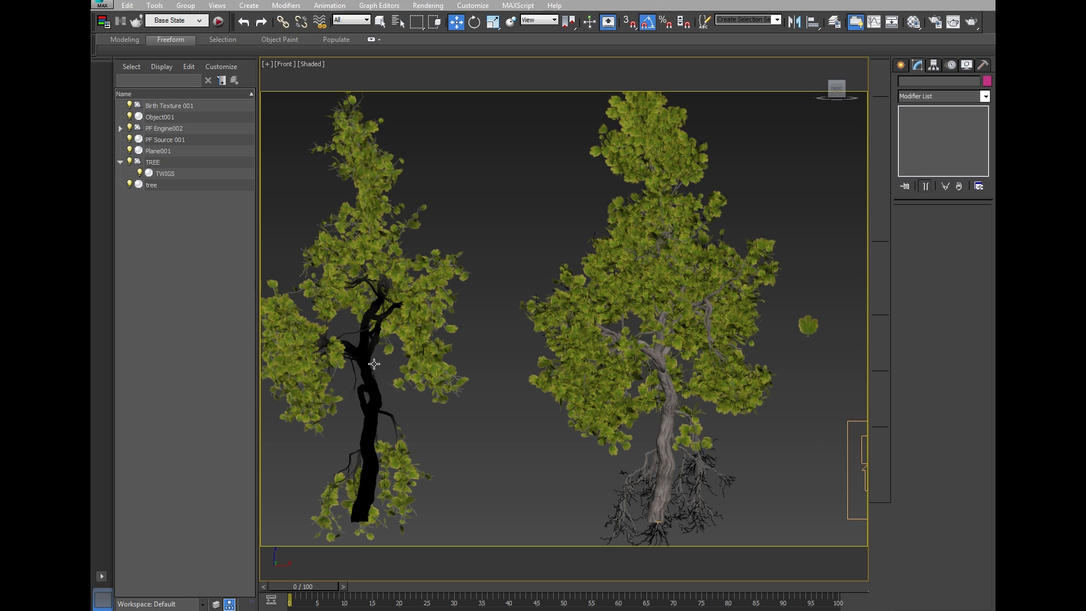
pyautogui.moveTo(429, 362); pyautogui.dragTo(457, 357, button='middle')
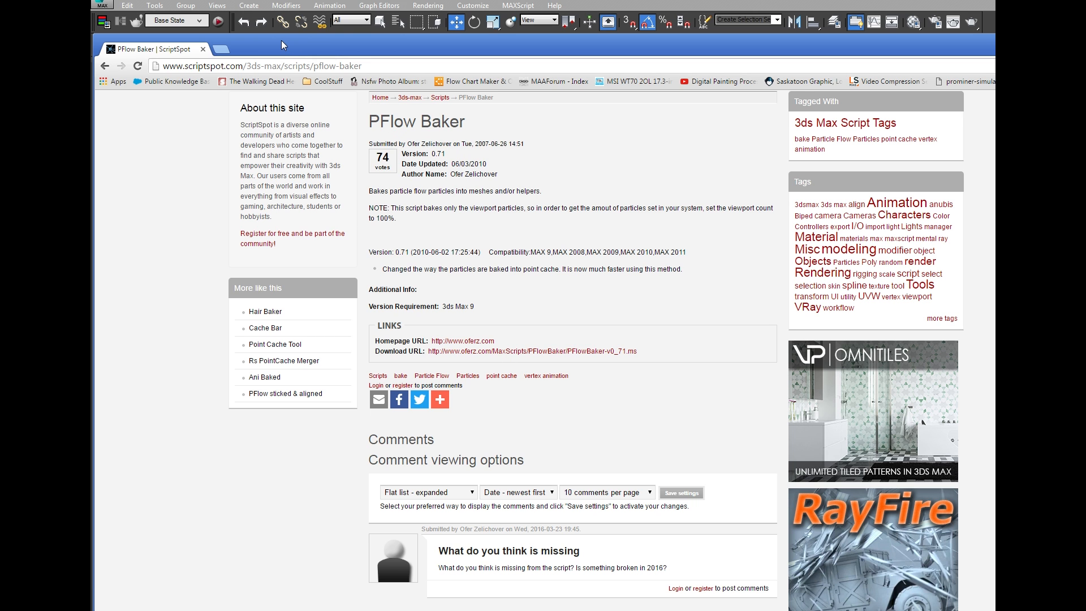
pyautogui.moveTo(281, 41); pyautogui.dragTo(993, 140)
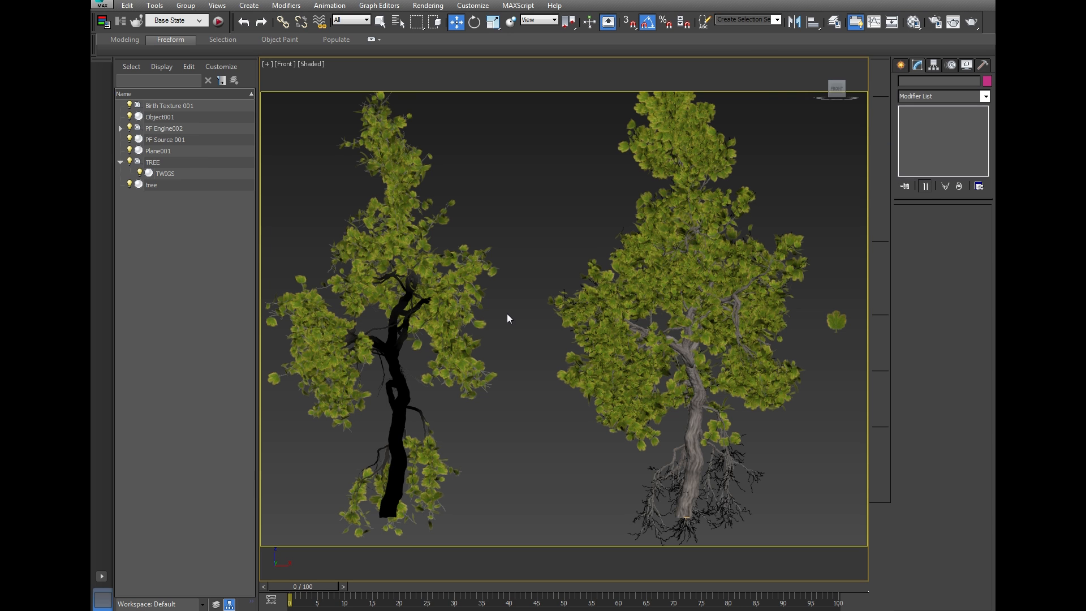
pyautogui.moveTo(505, 316); pyautogui.dragTo(517, 325, button='middle')
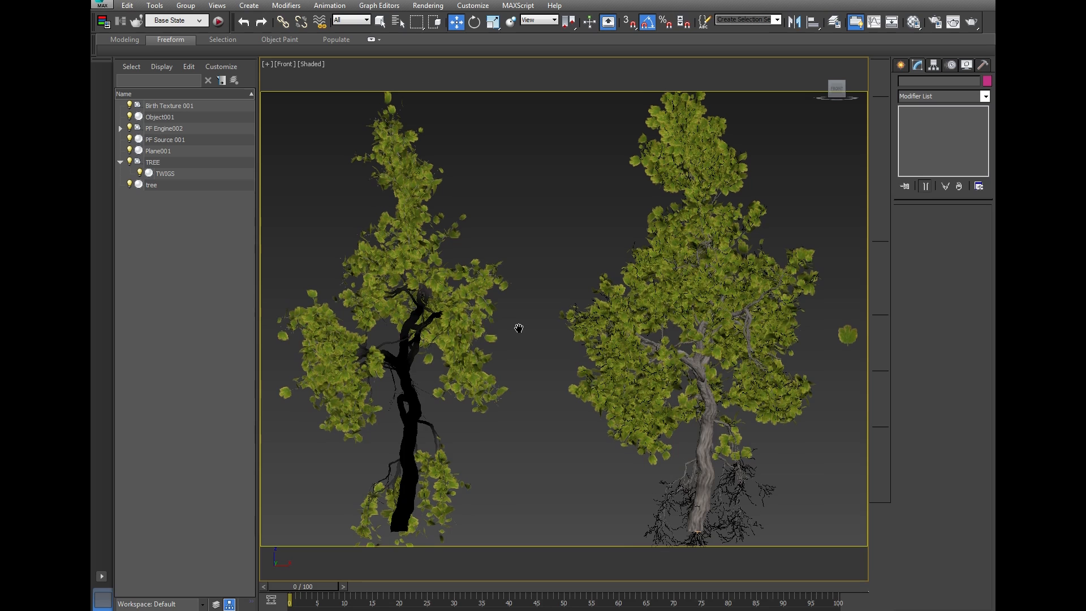